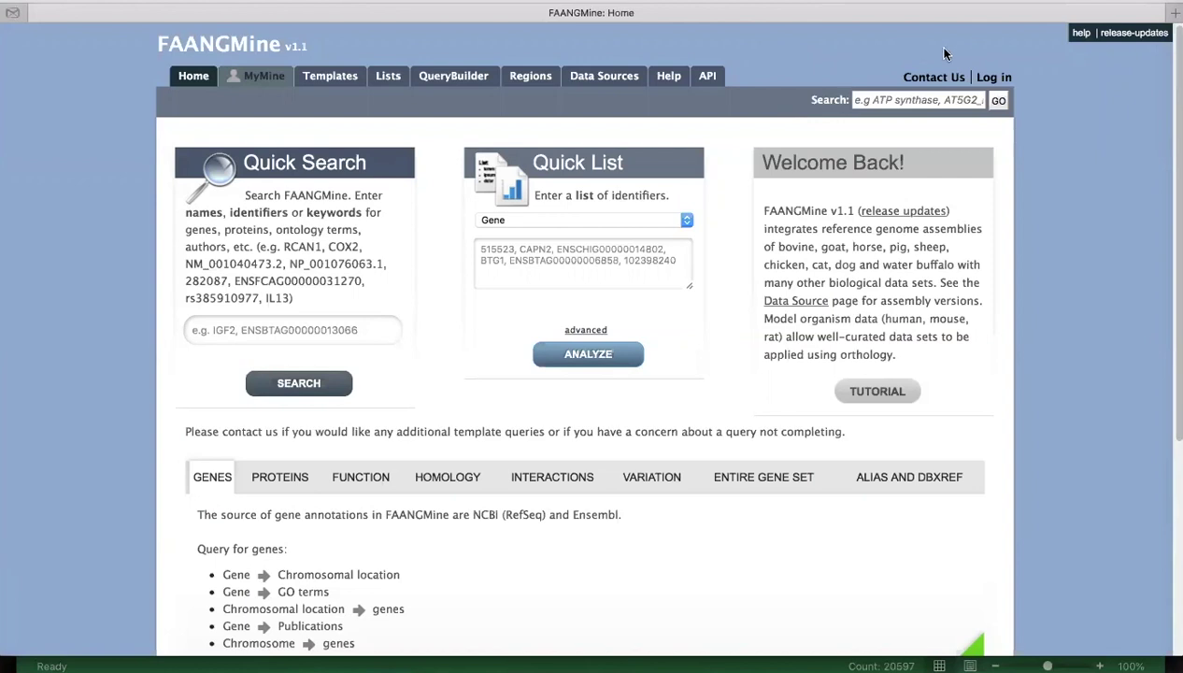
# Log in to the FAANGMine account using the second saved faangminer username and its stored password
pyautogui.click(993, 81)
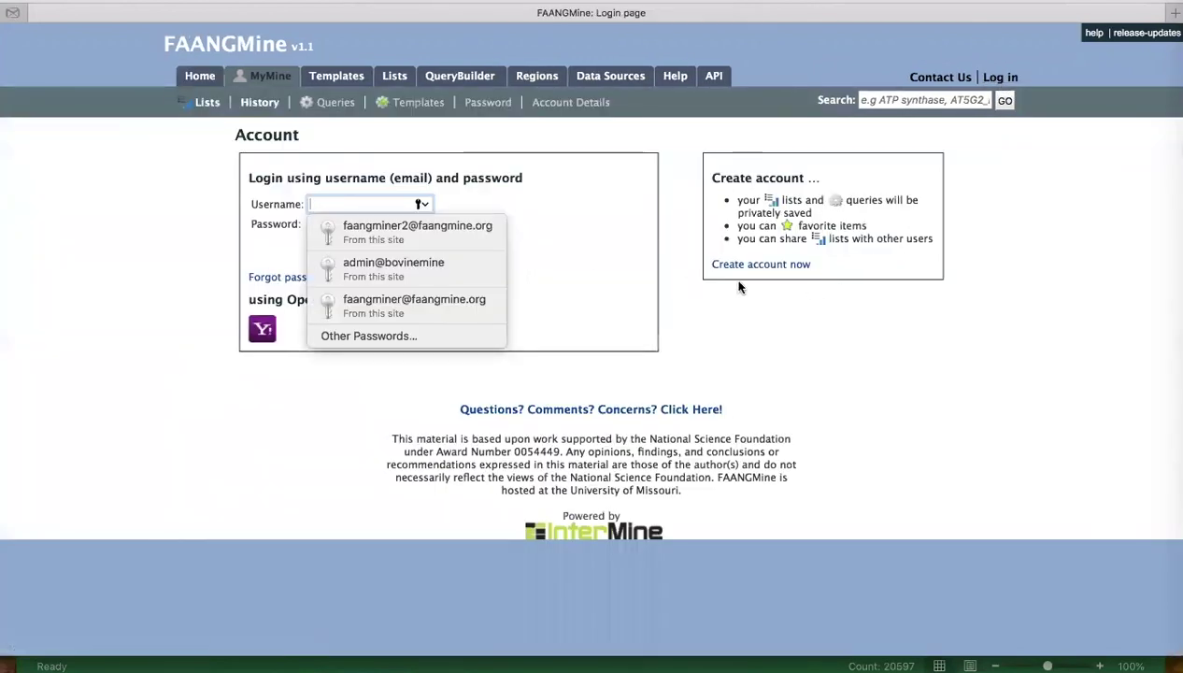
pyautogui.click(607, 263)
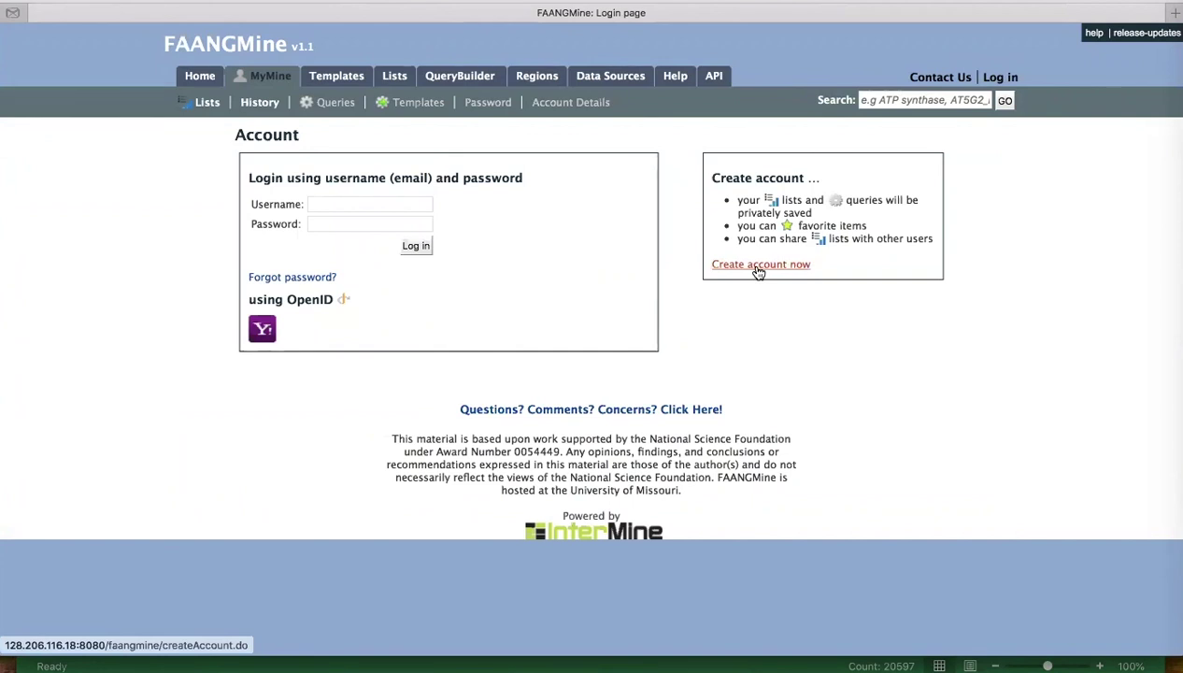
pyautogui.click(419, 203)
pyautogui.click(446, 229)
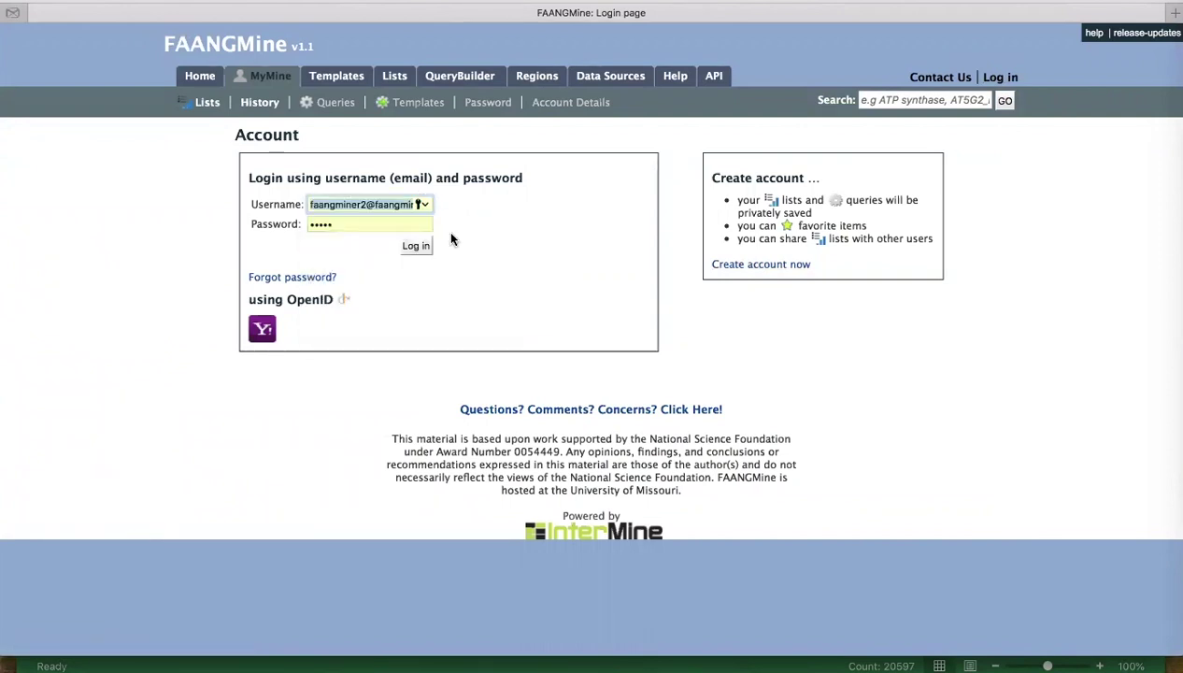
pyautogui.click(415, 249)
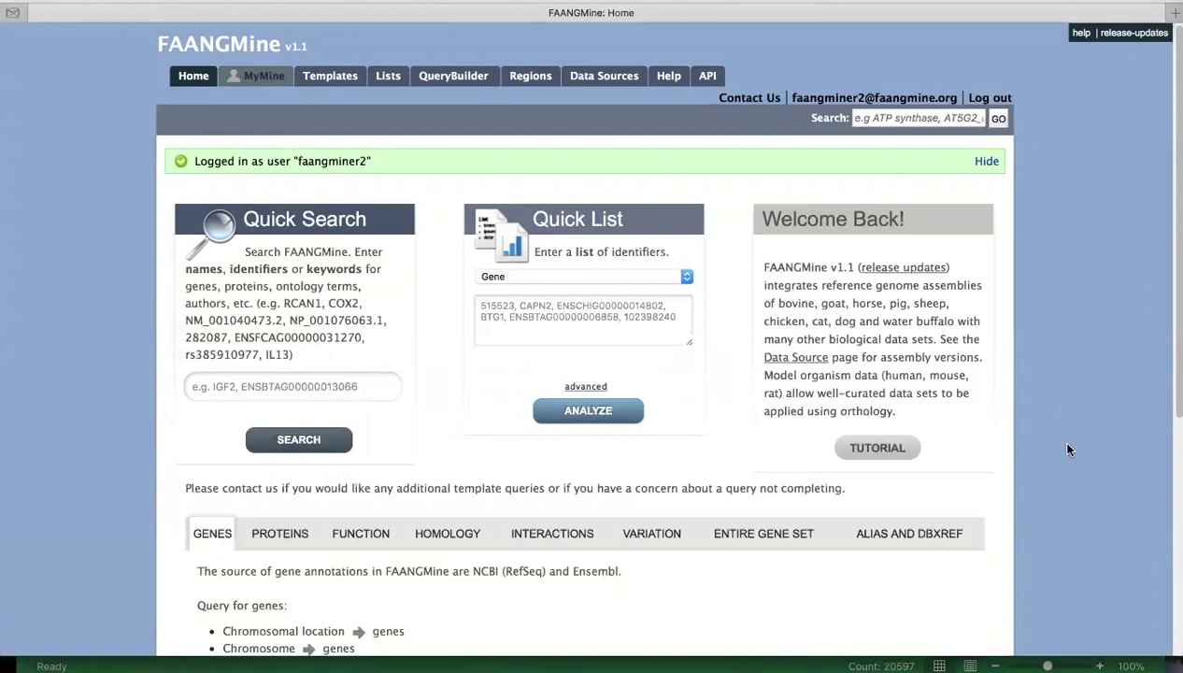
# Look through the MyMine area's saved lists, query history, saved queries and account details
pyautogui.scroll(-1, 1068, 506)
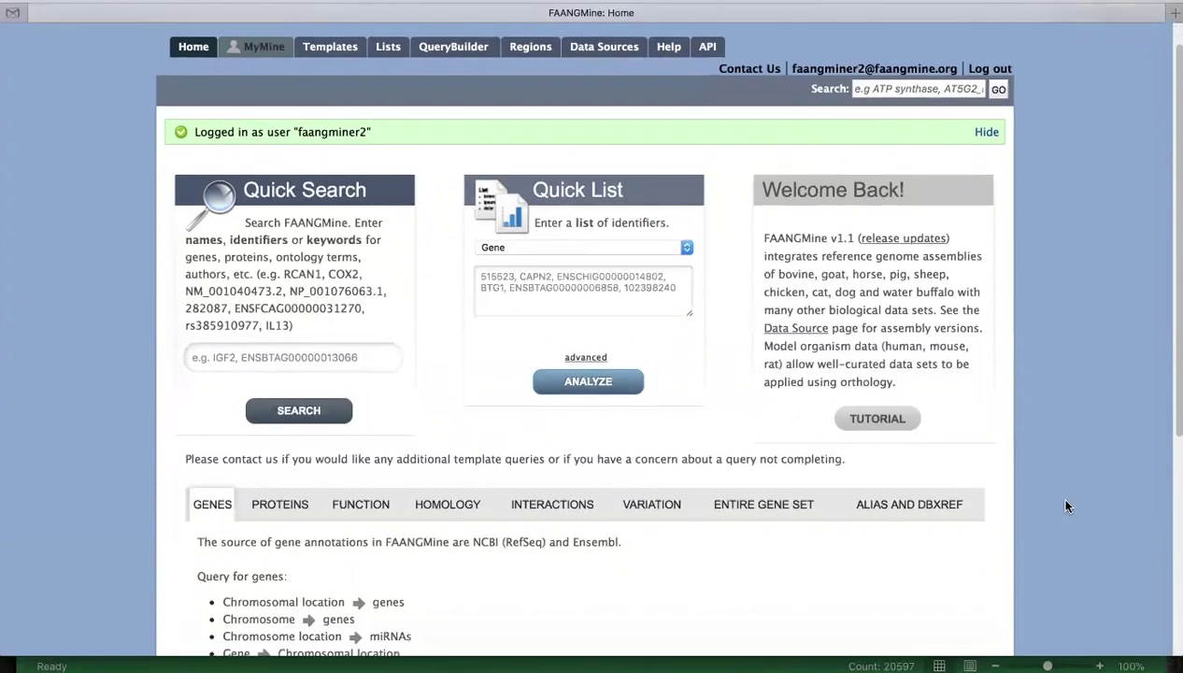
pyautogui.scroll(-1, 1068, 506)
pyautogui.scroll(2, 1068, 506)
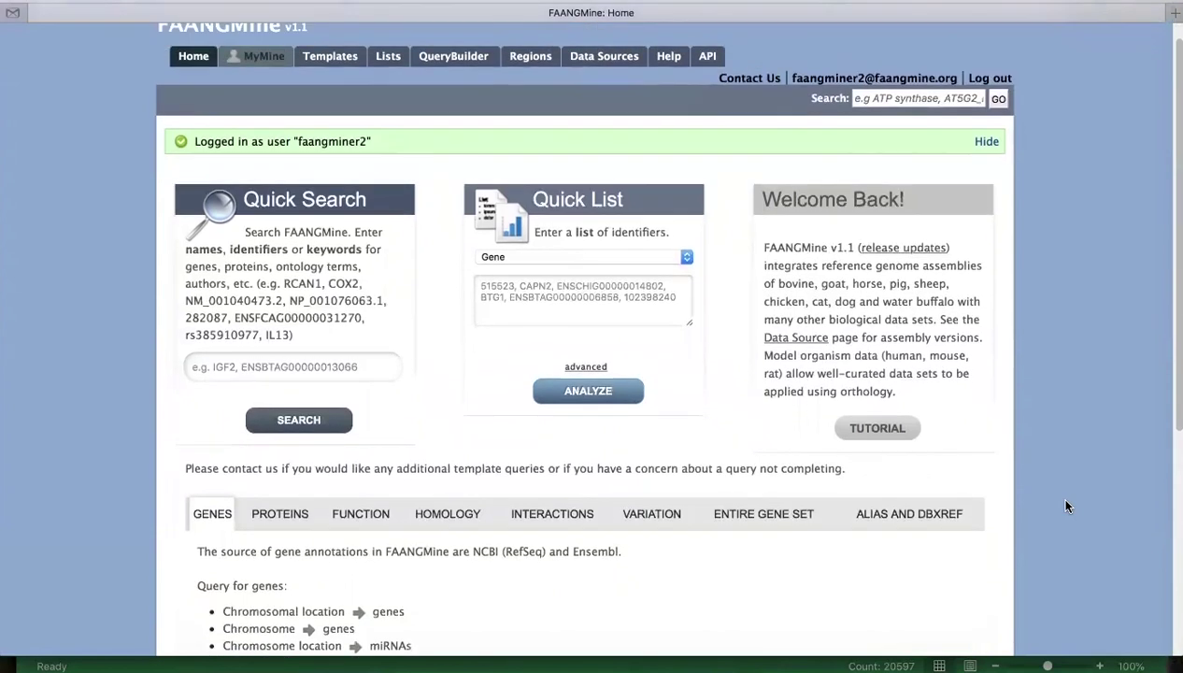
pyautogui.scroll(1, 149, 105)
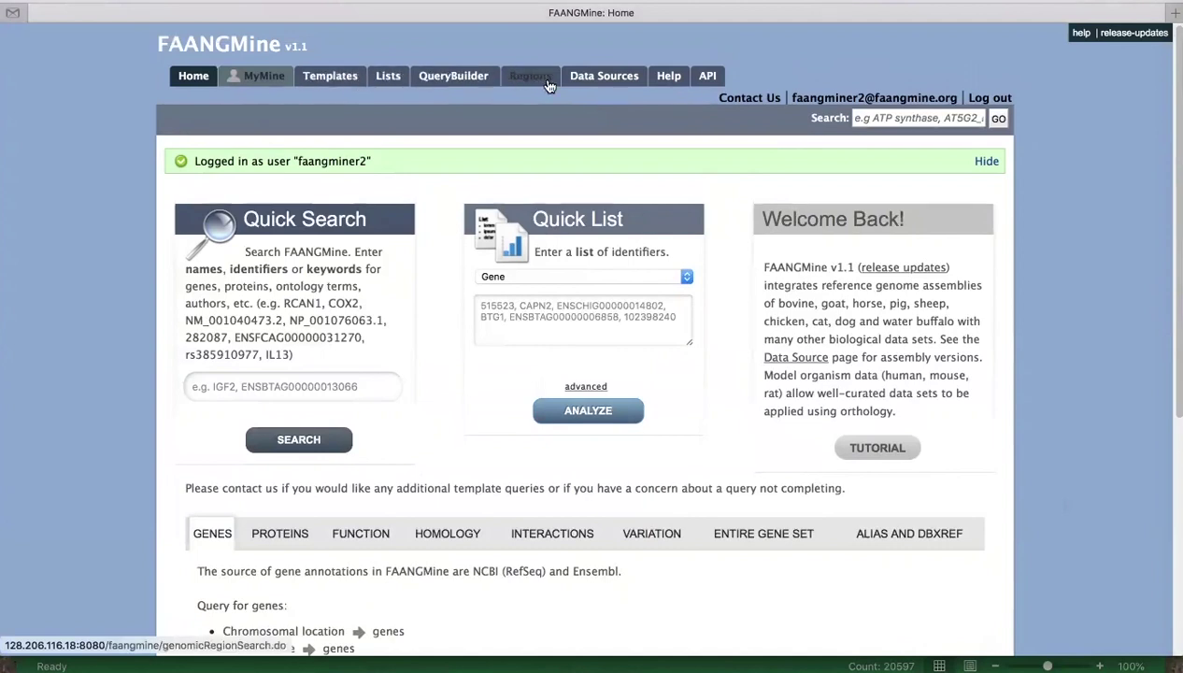
pyautogui.click(260, 78)
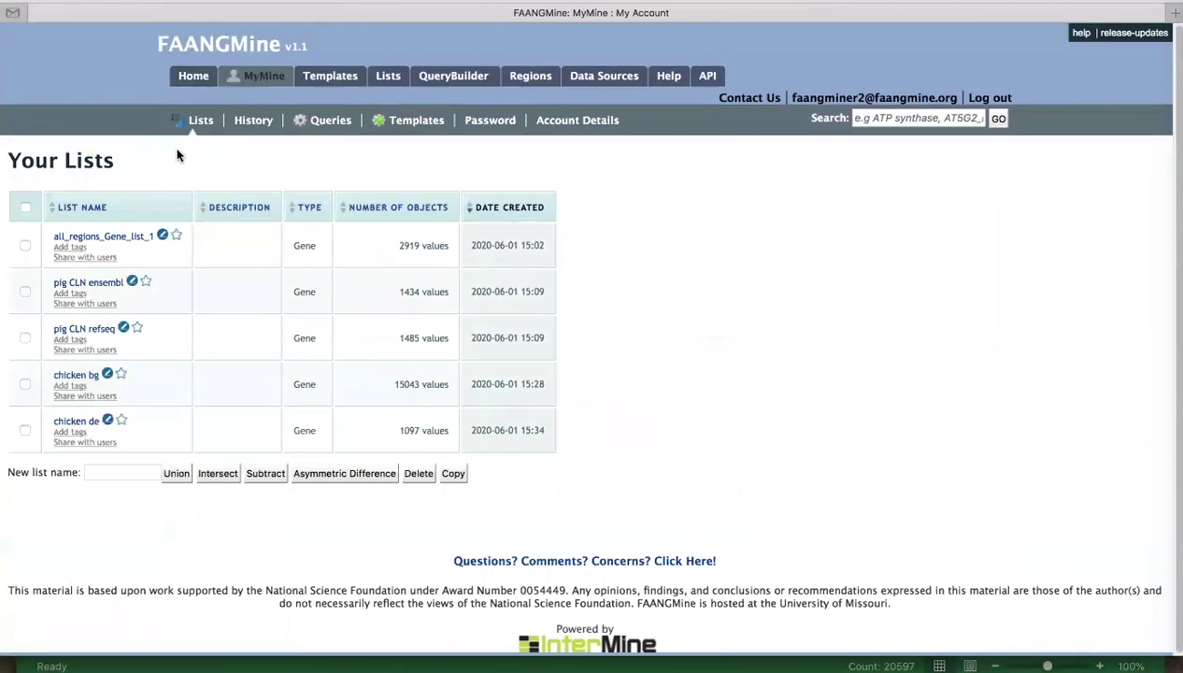
pyautogui.click(254, 125)
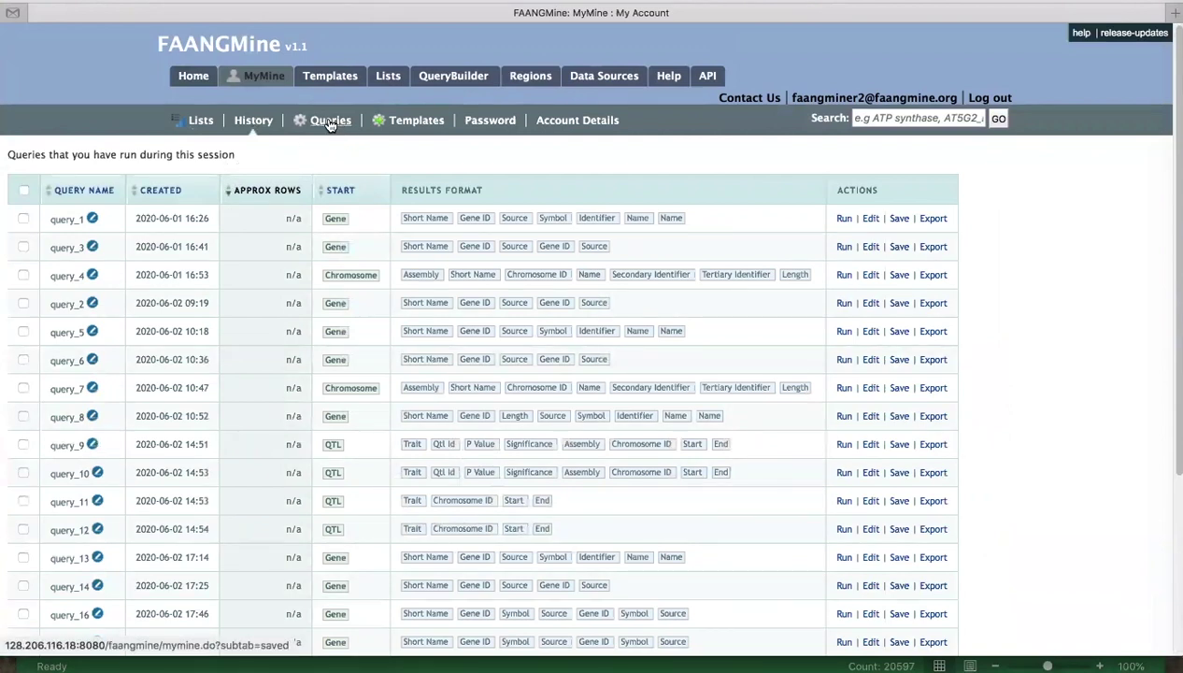
pyautogui.click(329, 122)
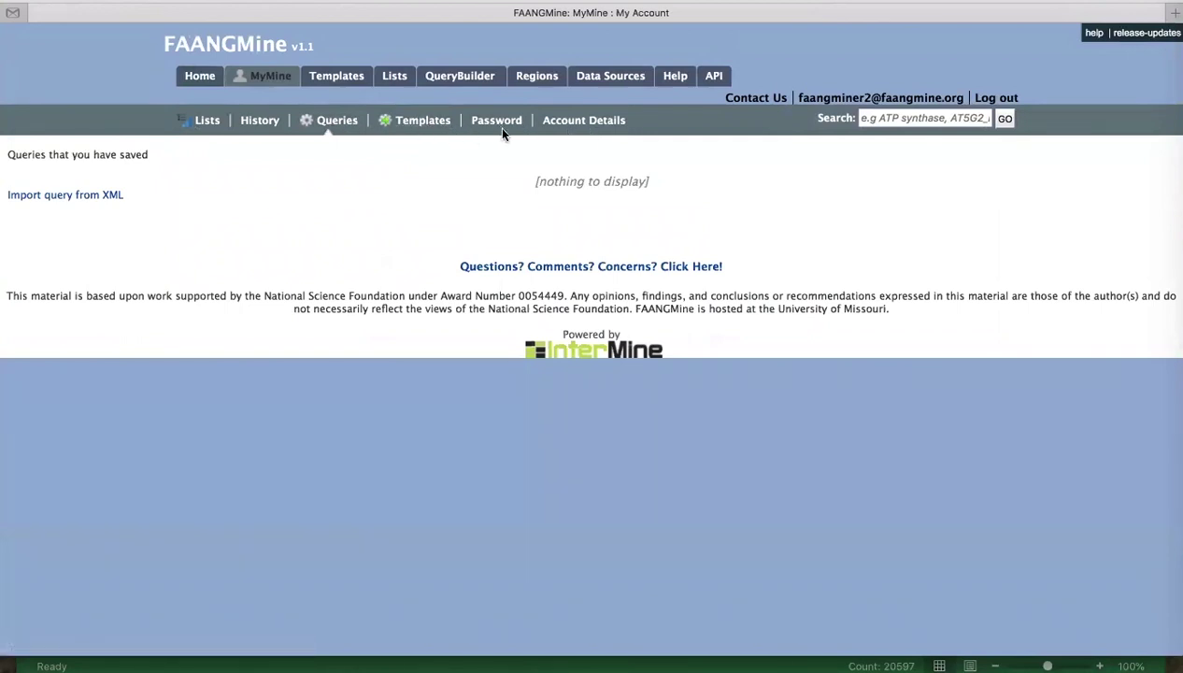
pyautogui.click(580, 121)
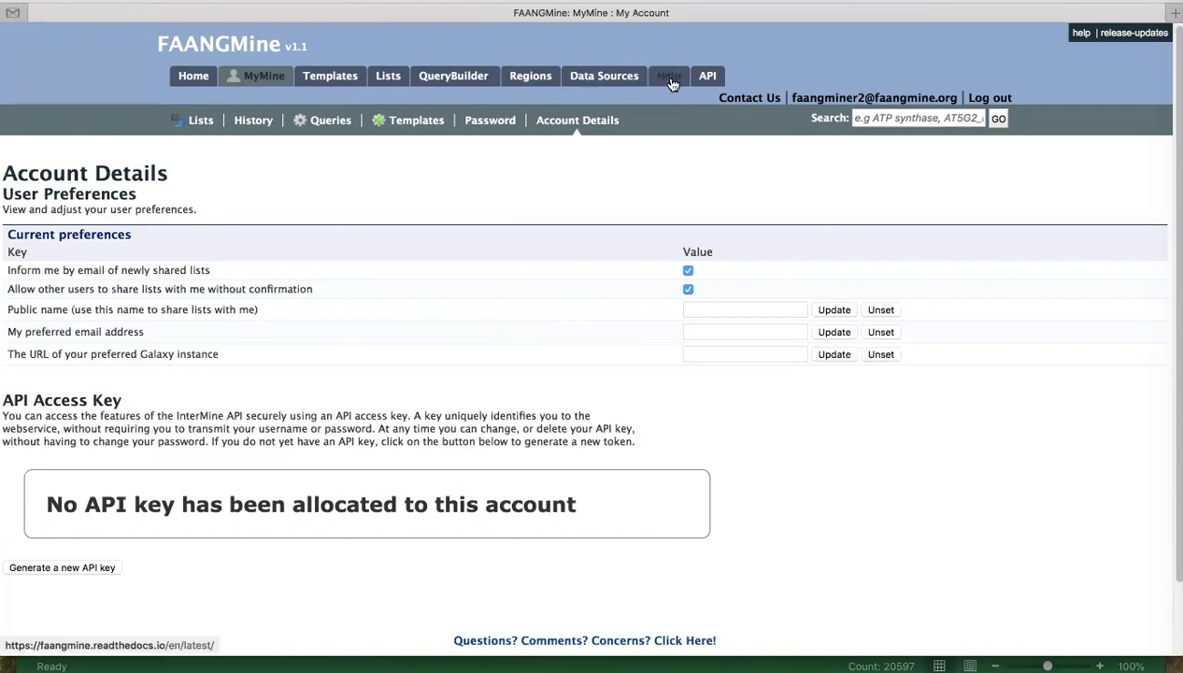
# Open the data sources page and examine the organisms, annotation releases, publications and download links for the NCBI RefSeq genes
pyautogui.click(603, 78)
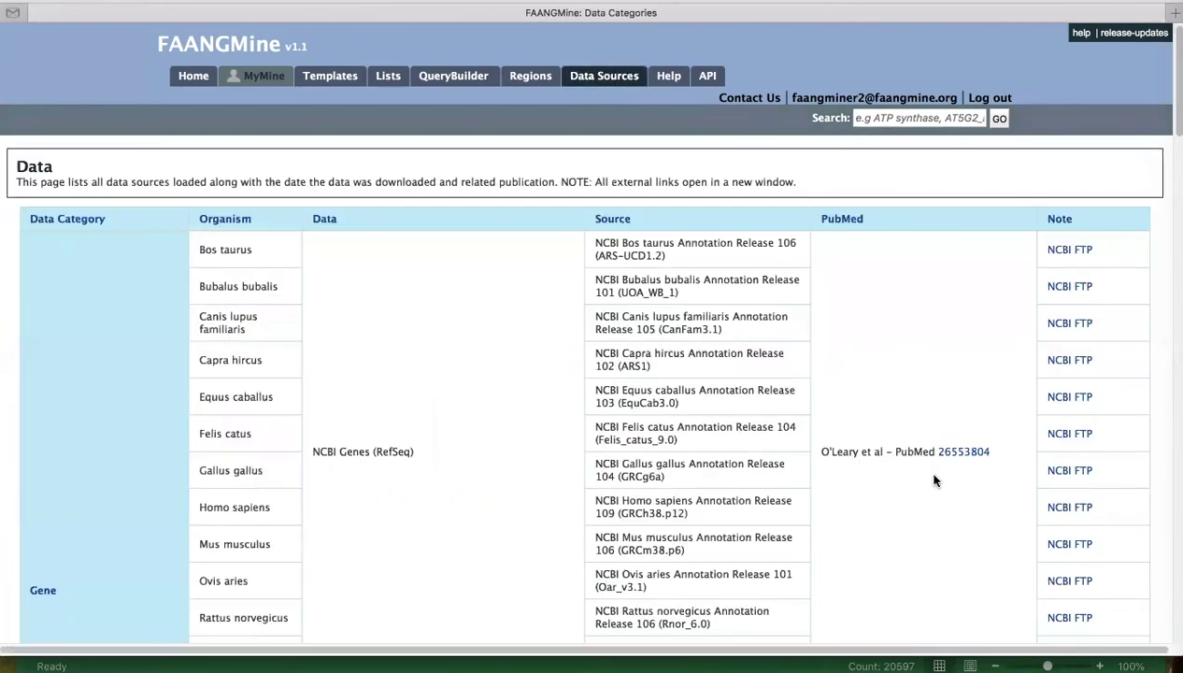
pyautogui.scroll(-1, 935, 534)
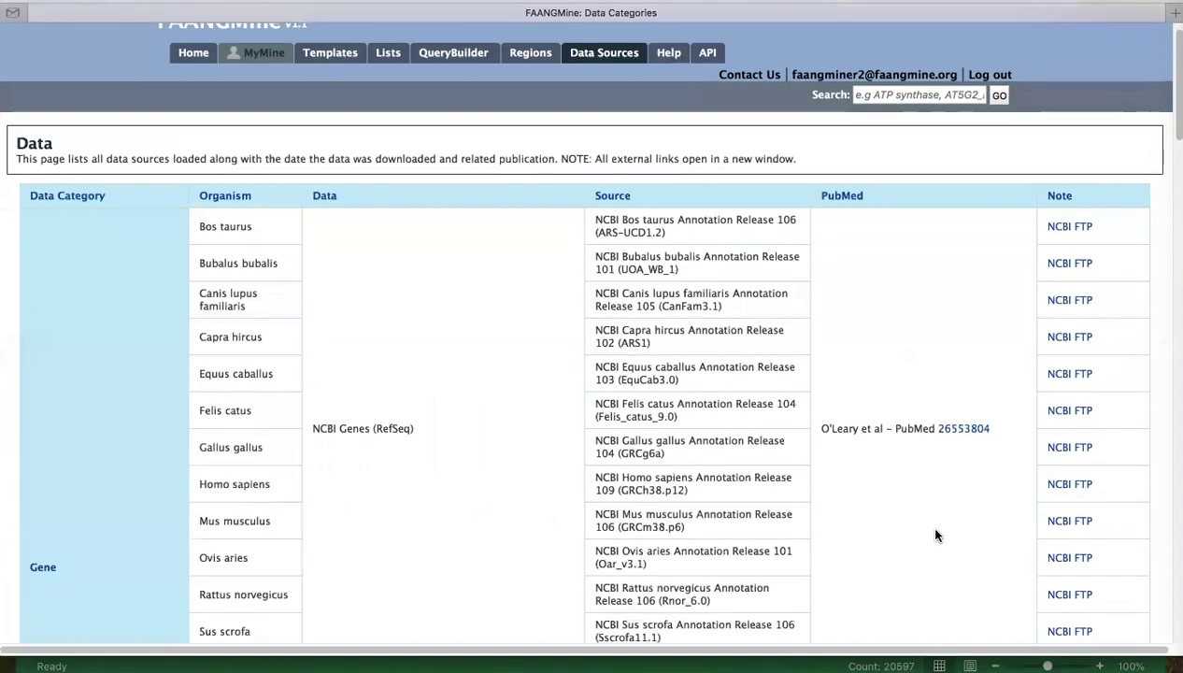
pyautogui.scroll(-2, 142, 541)
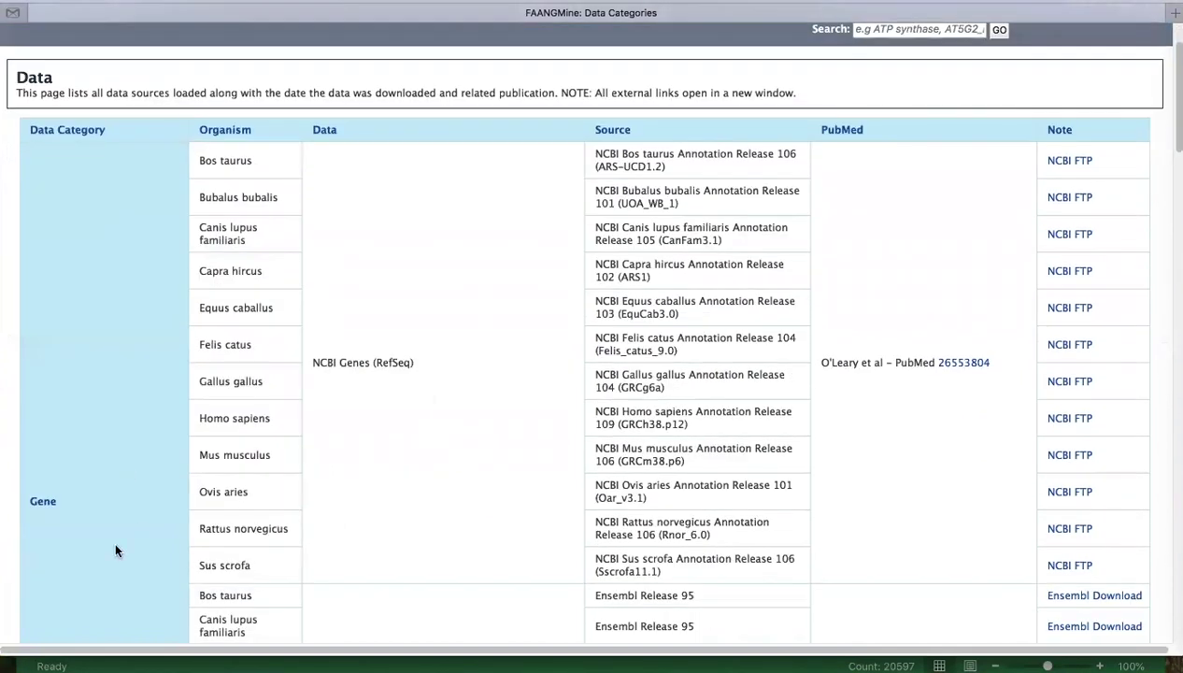
pyautogui.scroll(-2, 116, 551)
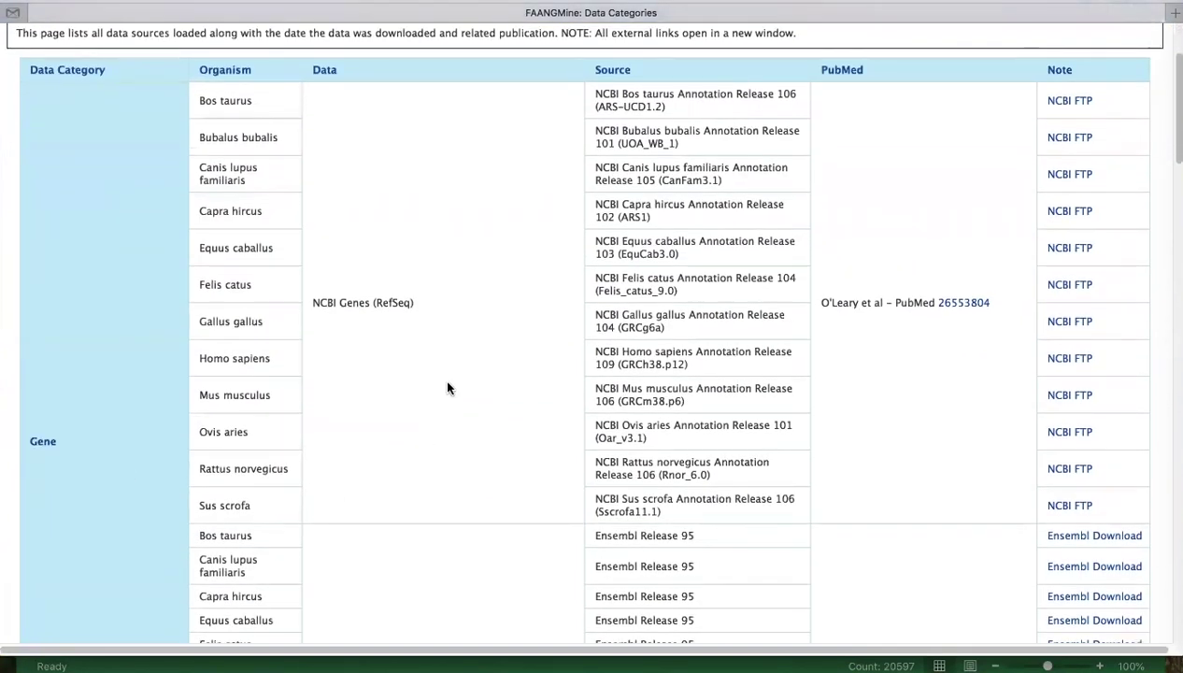
pyautogui.scroll(-1, 446, 388)
pyautogui.scroll(1, 482, 281)
pyautogui.scroll(-1, 482, 281)
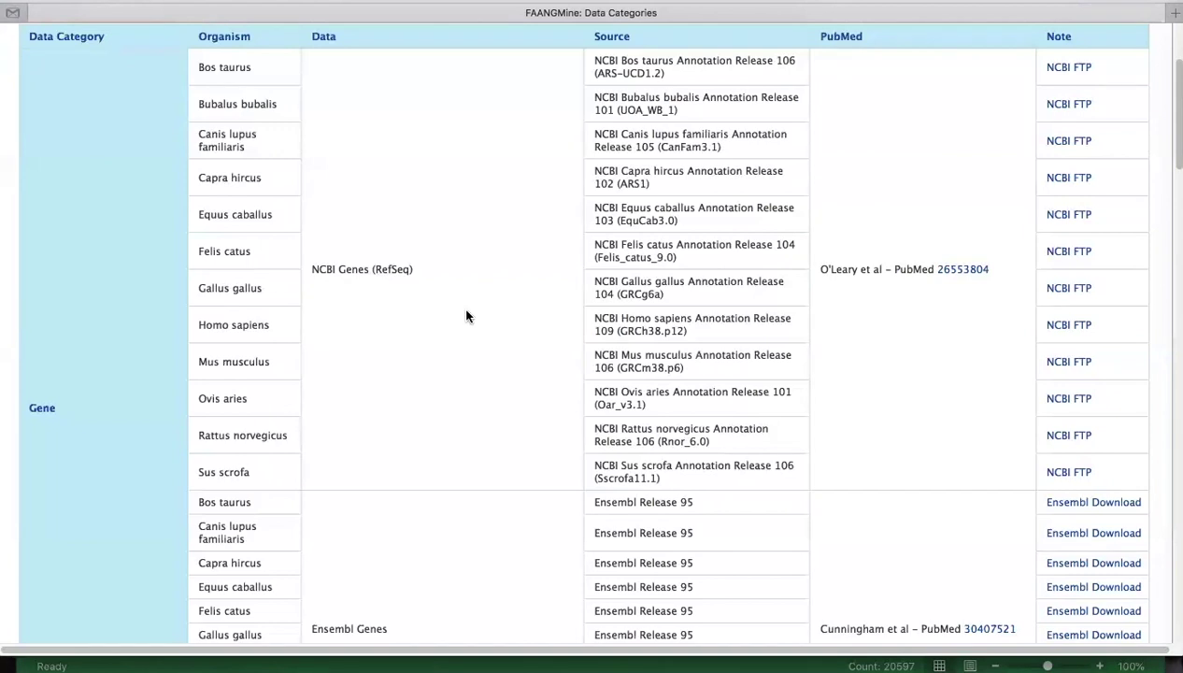
pyautogui.scroll(1, 467, 316)
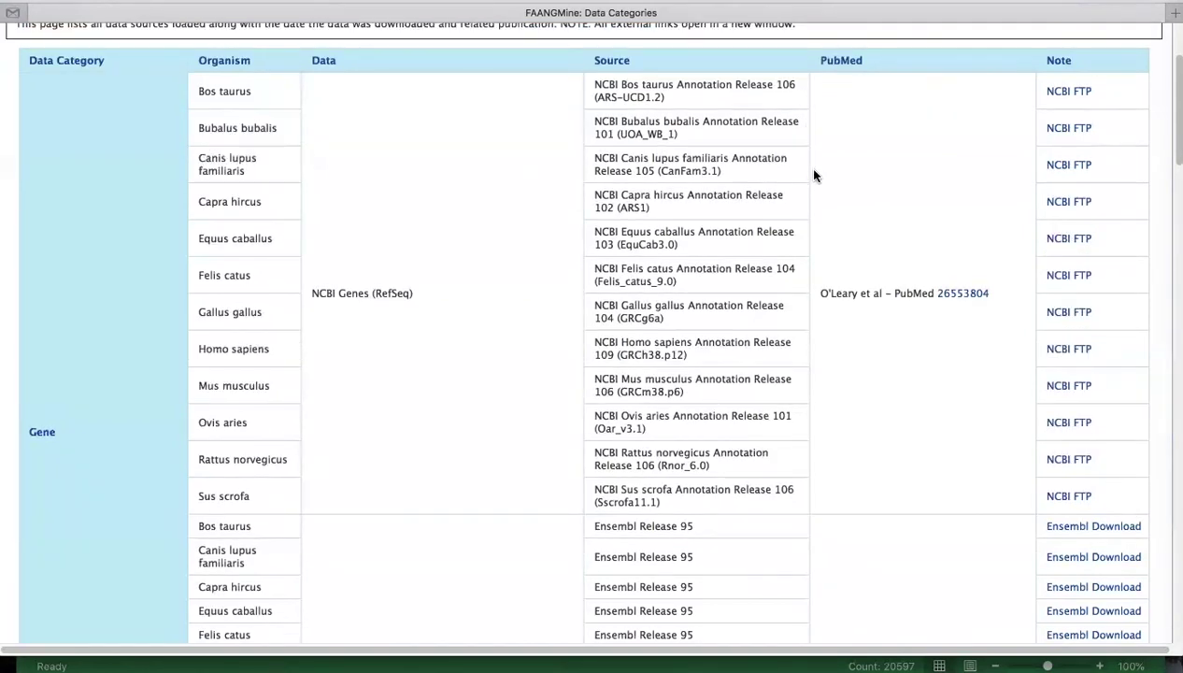
pyautogui.scroll(-1, 803, 219)
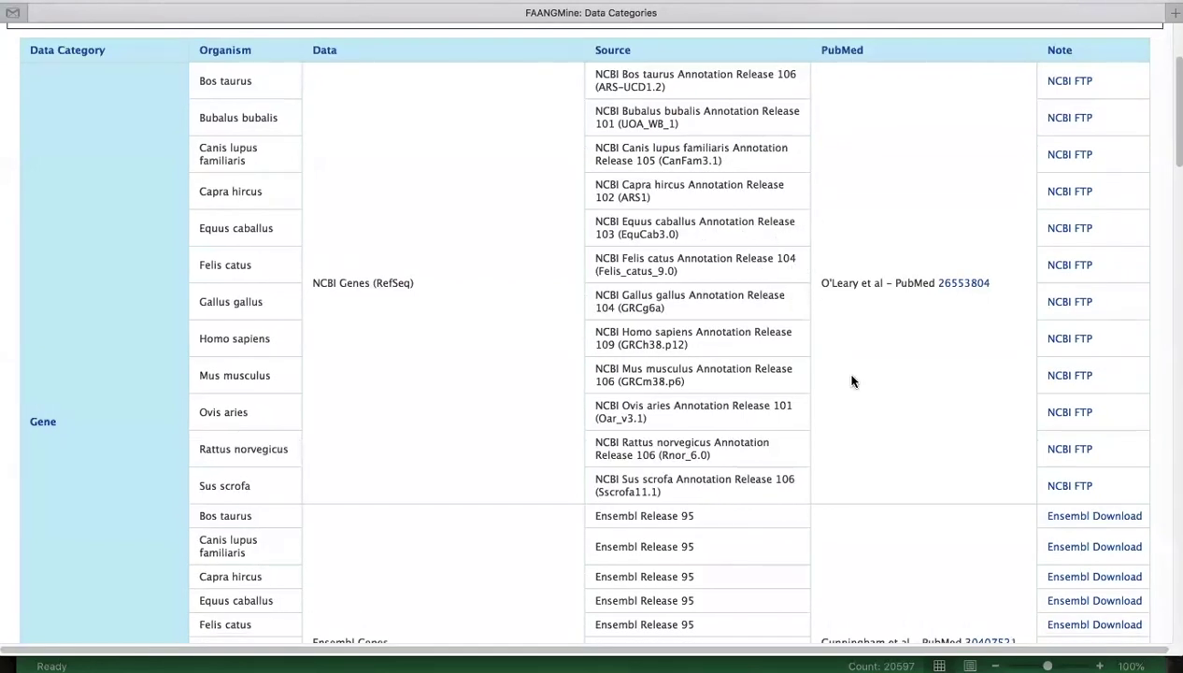
pyautogui.scroll(-1, 846, 374)
pyautogui.scroll(3, 852, 381)
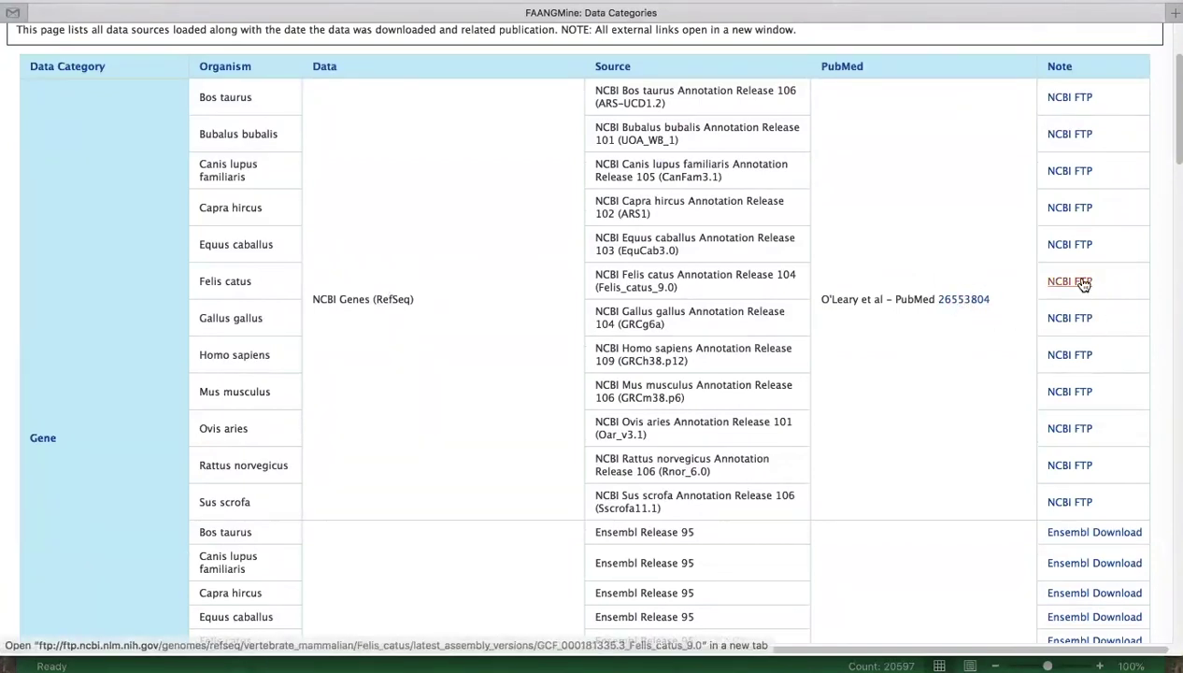
# Examine the Ensembl gene, homology, protein and interaction data sources in the table
pyautogui.scroll(-1, 990, 361)
pyautogui.scroll(-4, 990, 361)
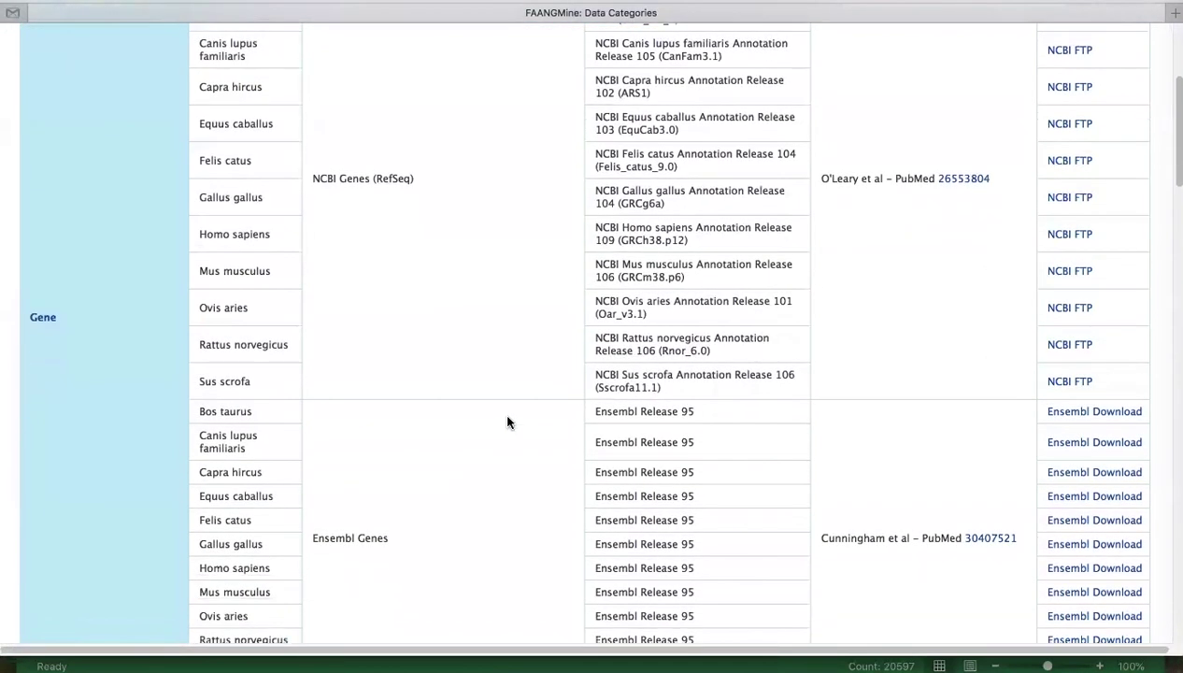
pyautogui.scroll(-6, 491, 425)
pyautogui.scroll(-10, 469, 437)
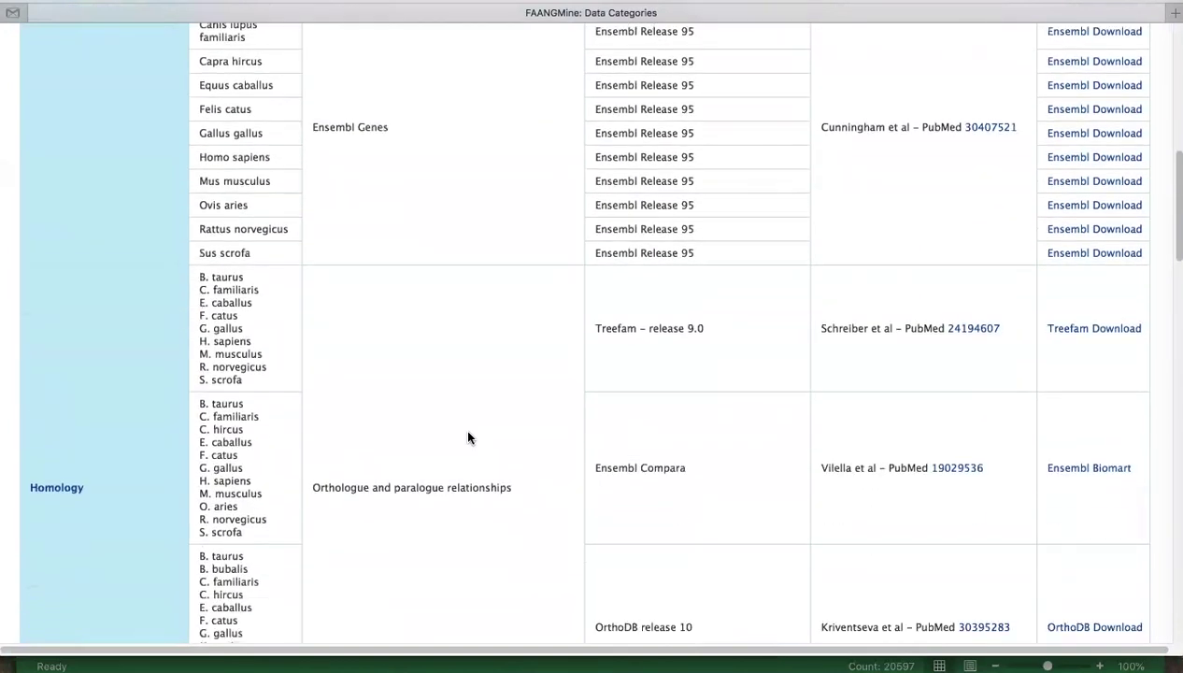
pyautogui.scroll(-3, 486, 501)
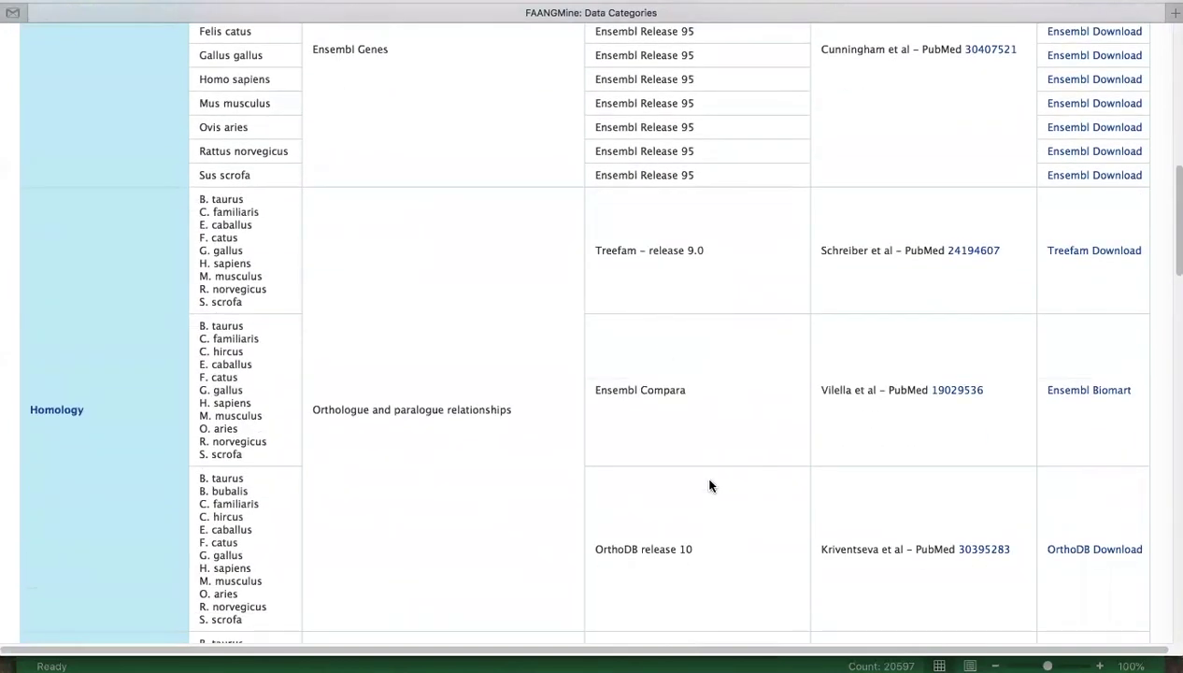
pyautogui.scroll(-10, 723, 524)
pyautogui.scroll(-7, 722, 525)
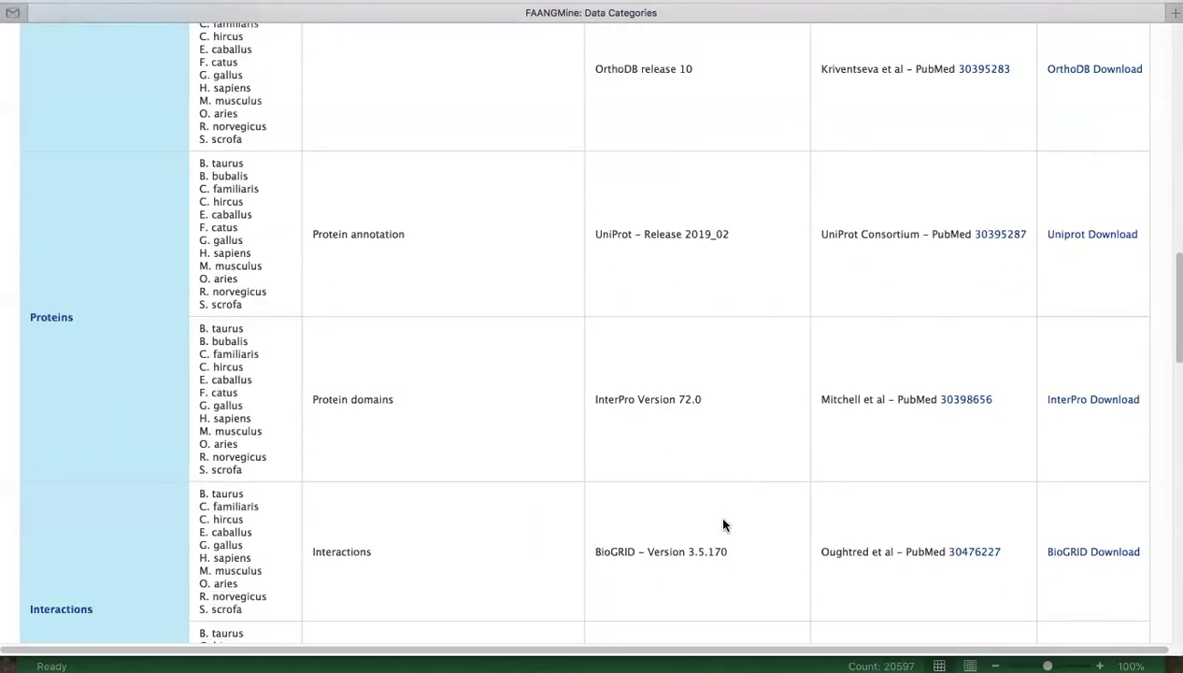
pyautogui.scroll(-2, 722, 524)
pyautogui.scroll(-6, 472, 431)
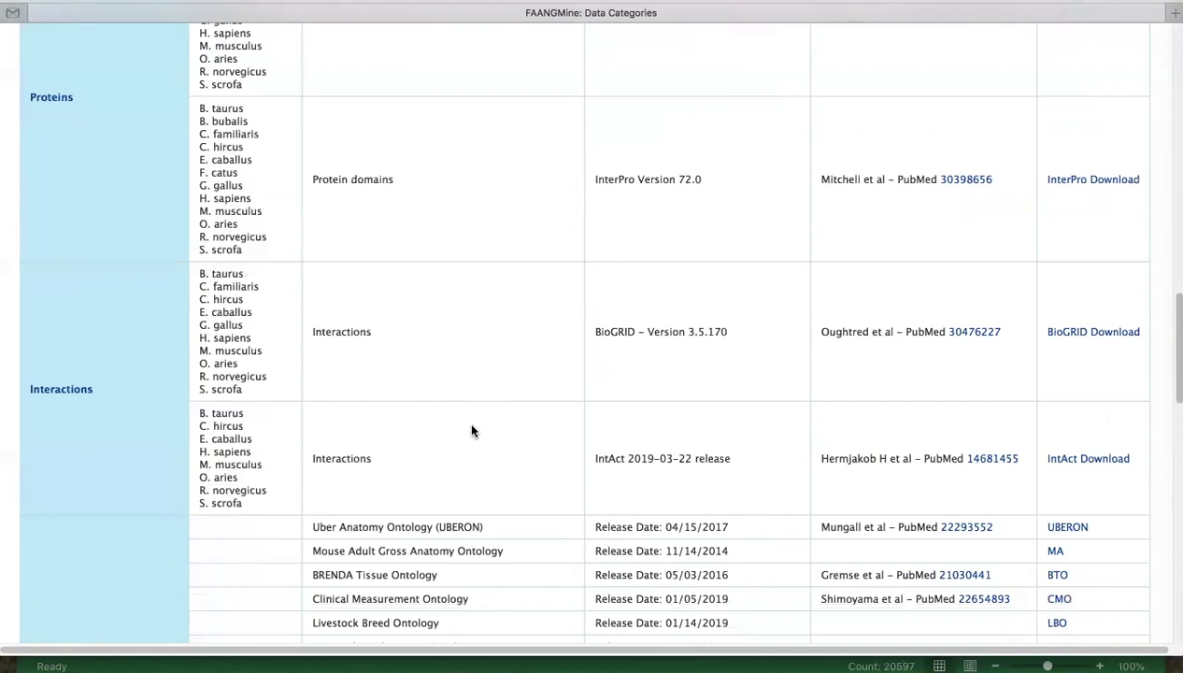
# Examine the ontology, pathway, publication, variation, variant annotation and chromosome assembly data sources
pyautogui.scroll(-10, 497, 409)
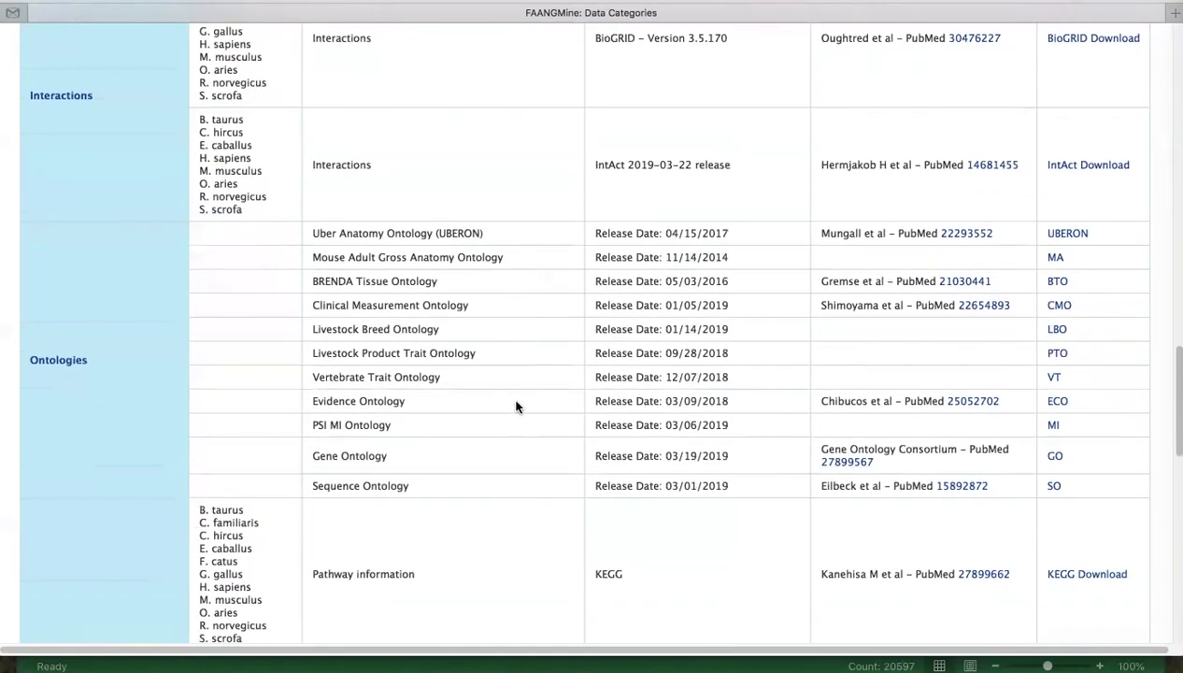
pyautogui.scroll(-4, 517, 406)
pyautogui.scroll(-11, 506, 467)
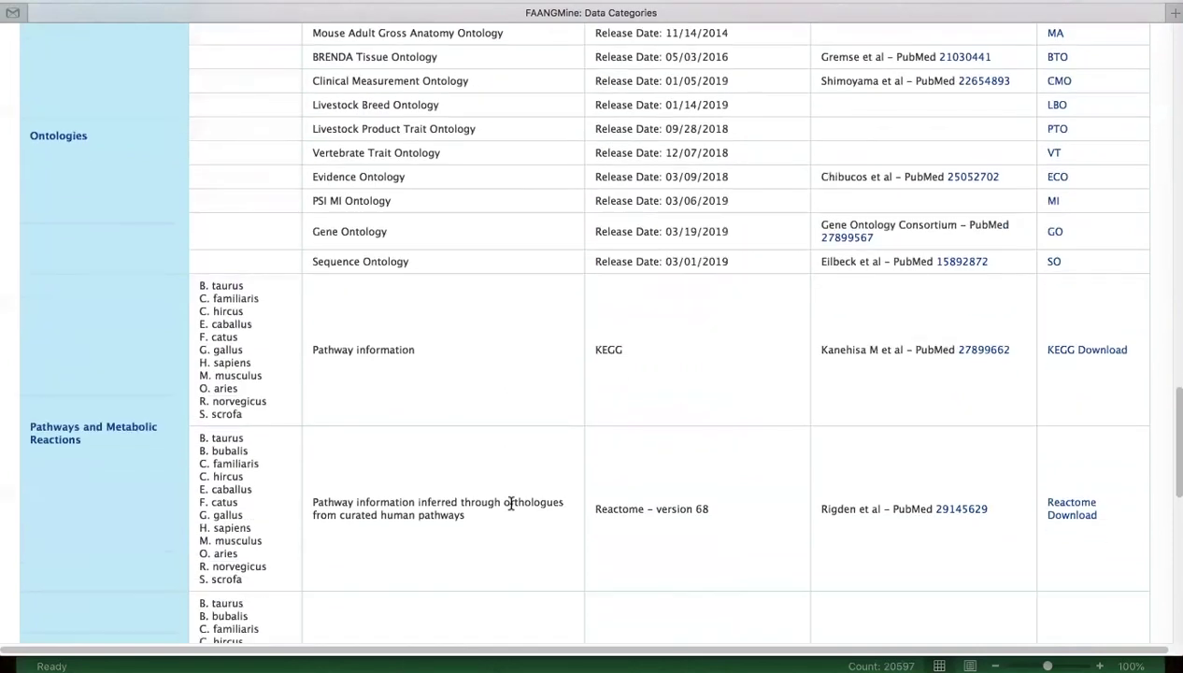
pyautogui.scroll(-8, 520, 433)
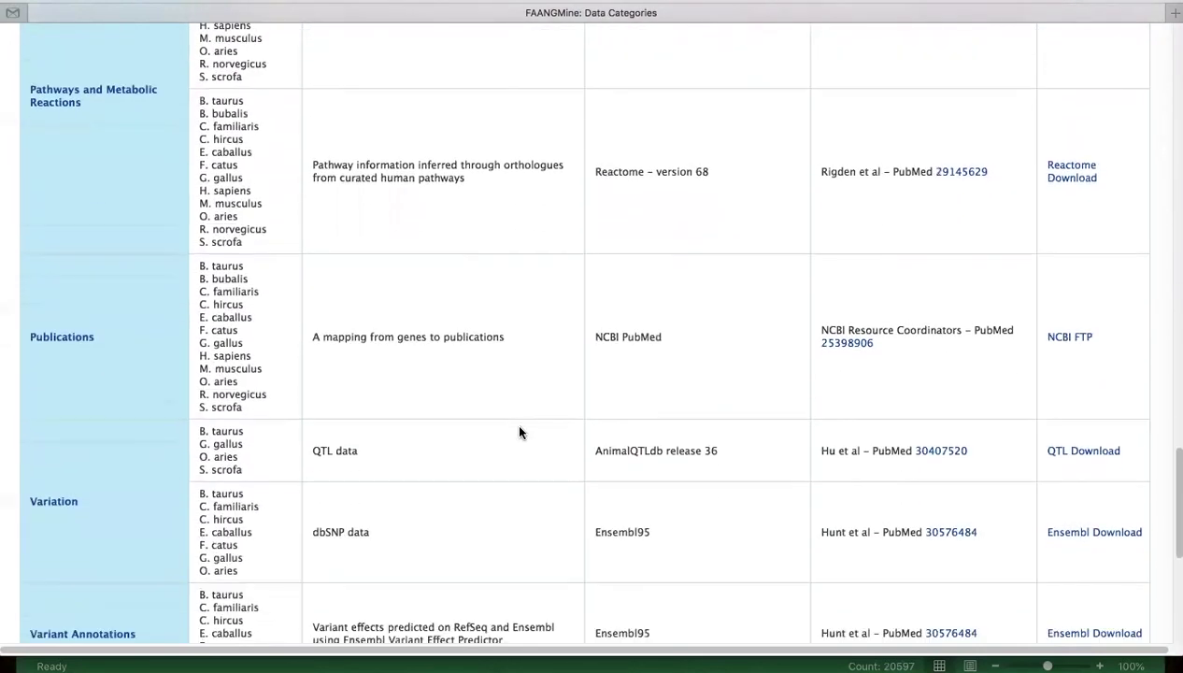
pyautogui.scroll(-3, 524, 306)
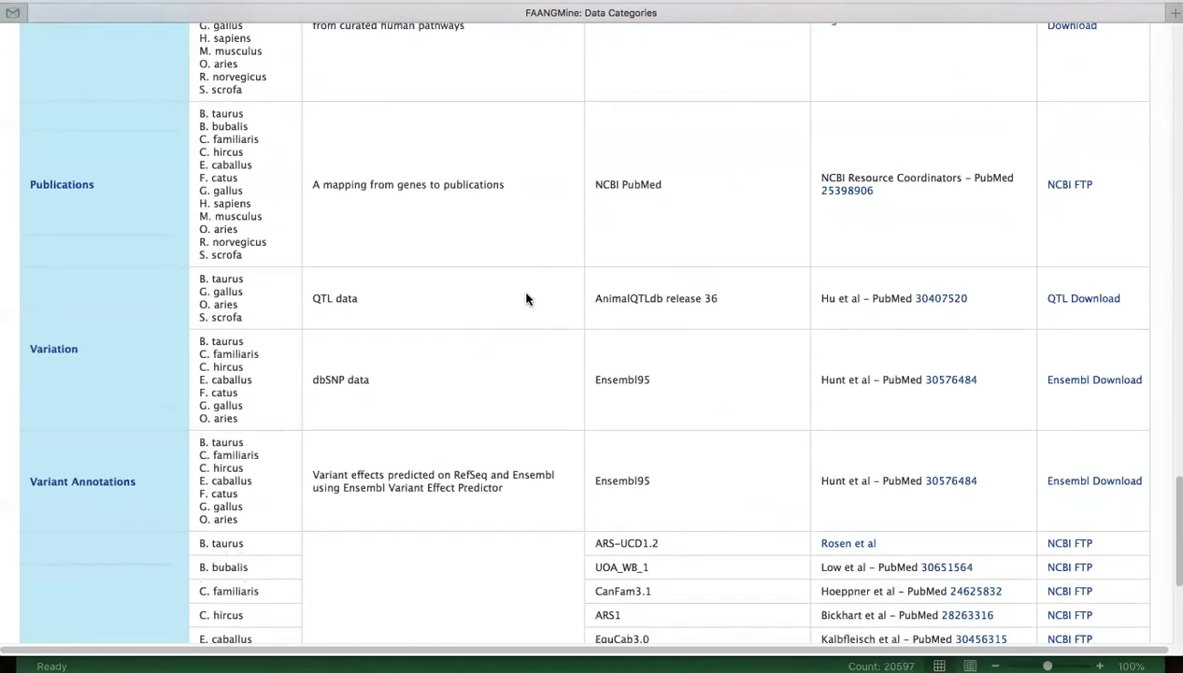
pyautogui.scroll(-1, 470, 374)
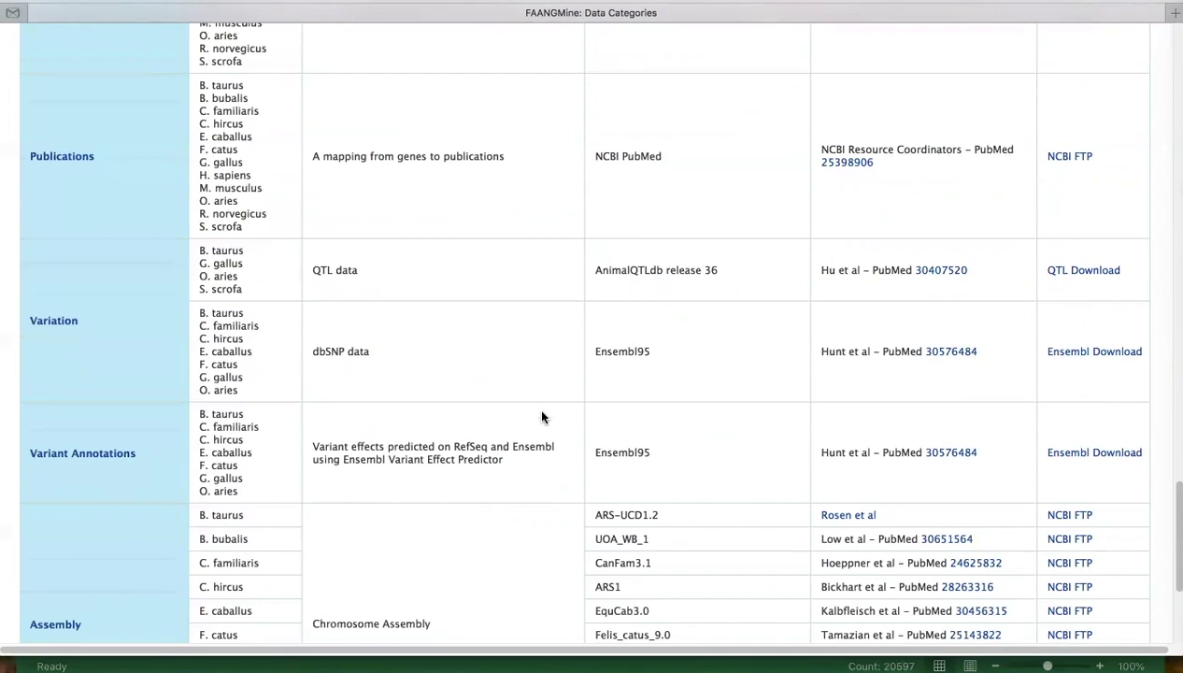
pyautogui.scroll(-1, 709, 426)
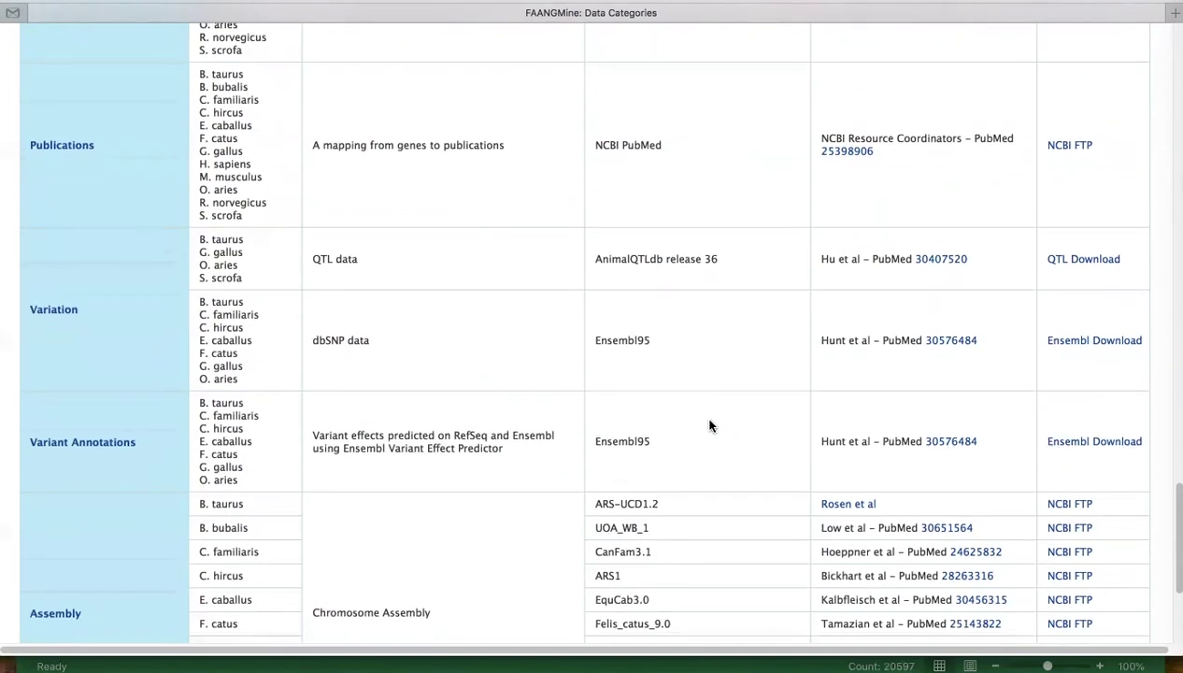
pyautogui.scroll(-1, 710, 426)
pyautogui.scroll(-3, 509, 532)
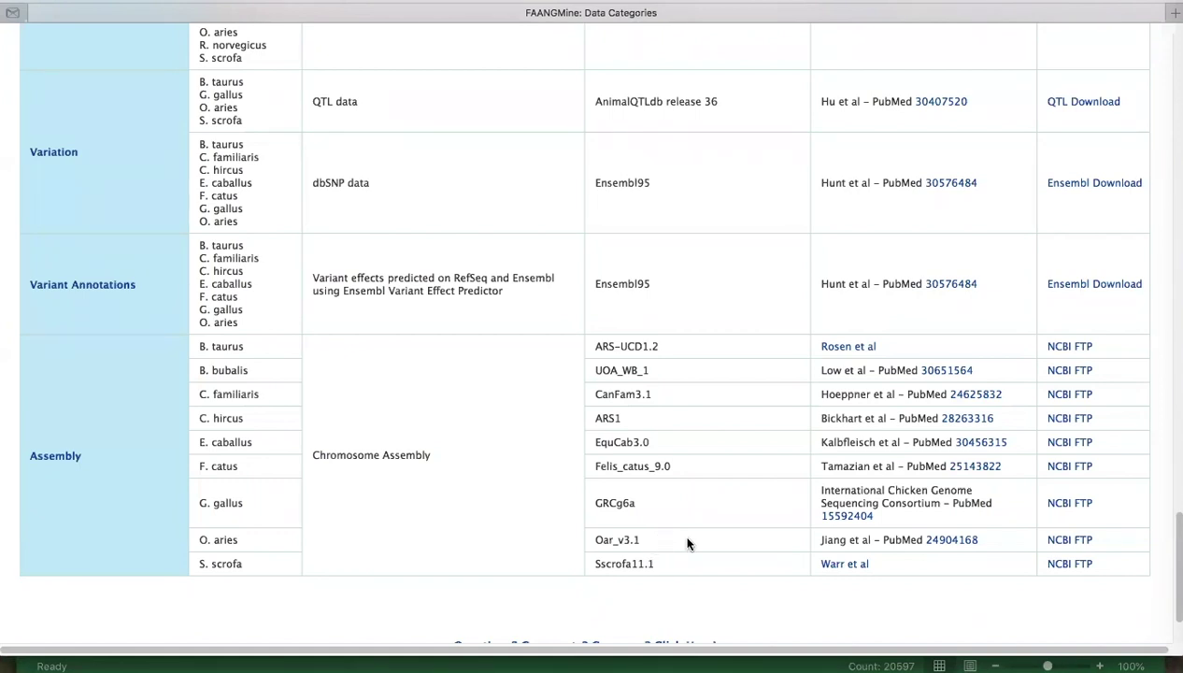
# Revisit the variation and publication entries, checking the PubMed reference of the AnimalQTLdb QTL data
pyautogui.scroll(3, 732, 511)
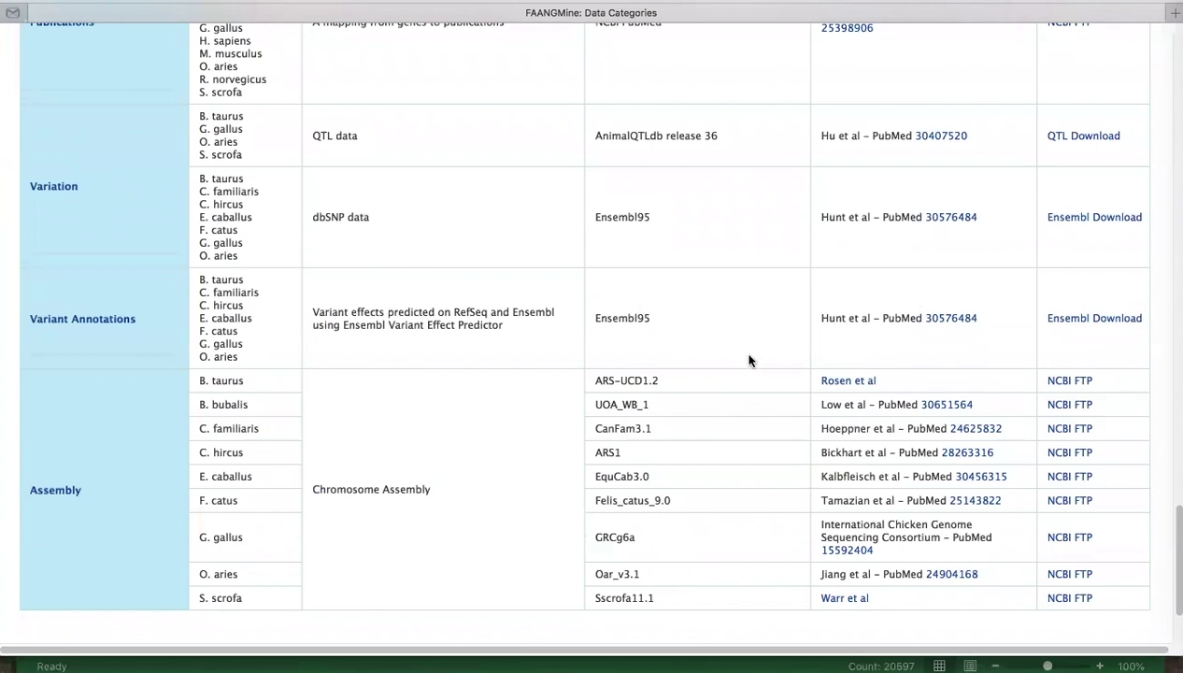
pyautogui.scroll(2, 748, 365)
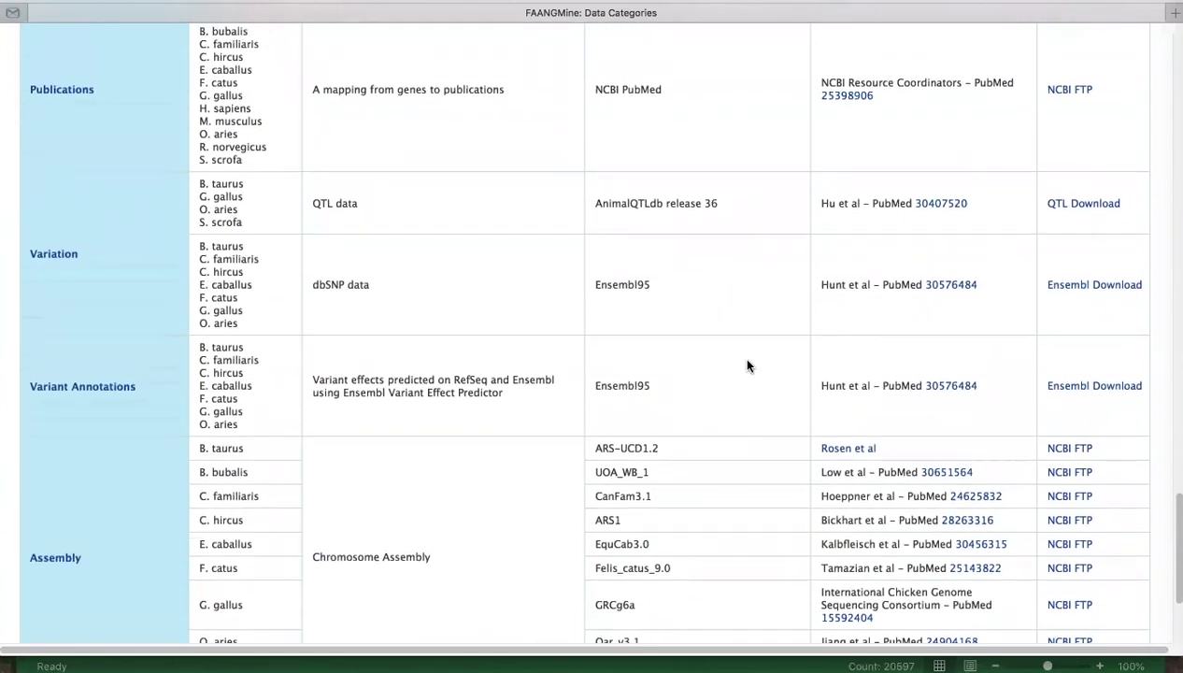
pyautogui.scroll(1, 719, 319)
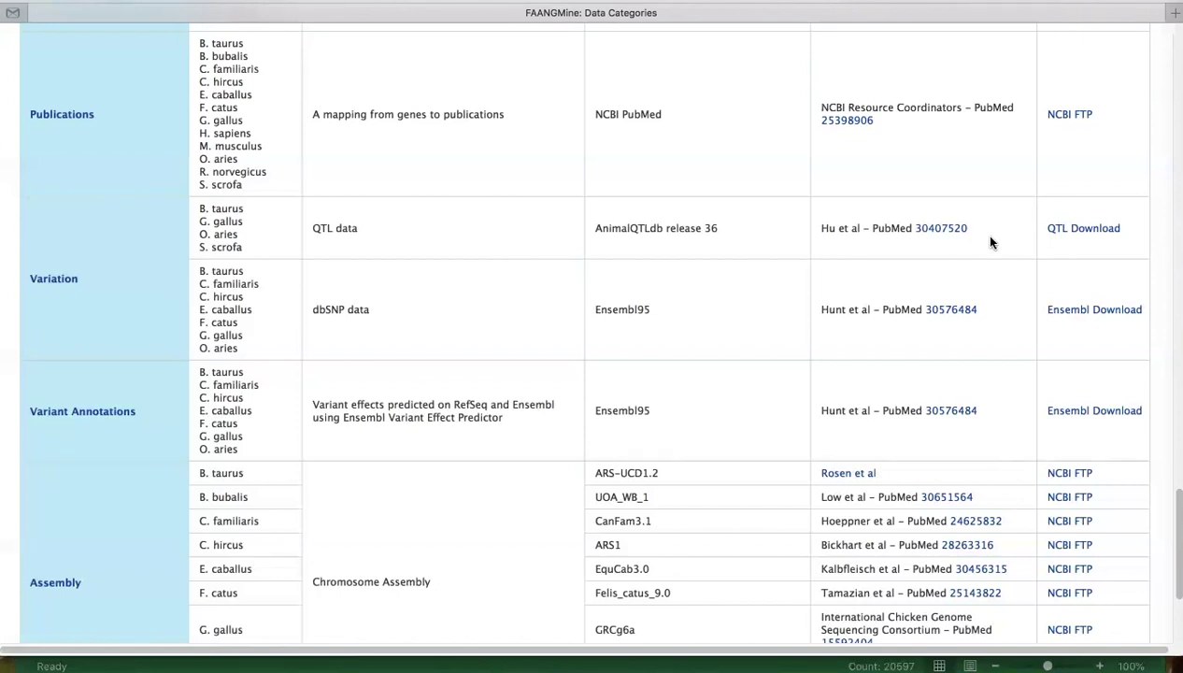
pyautogui.click(941, 228)
pyautogui.scroll(10, 973, 230)
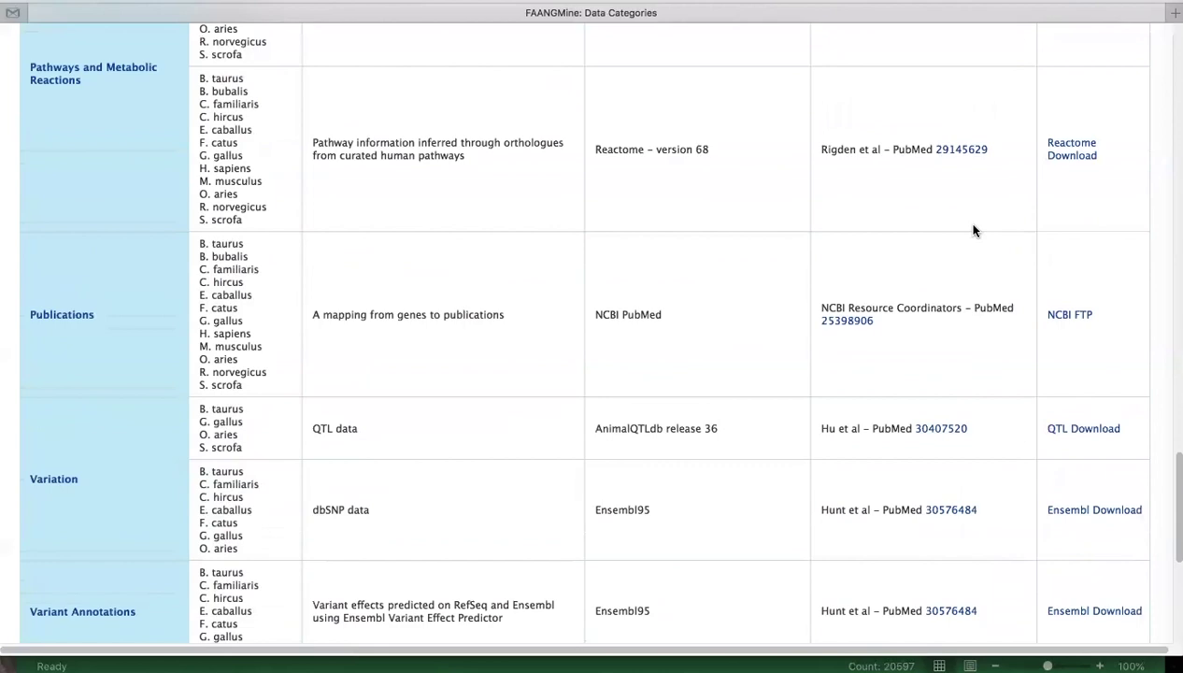
# Return to the home page and look over the Quick Search, Quick List and template query sections
pyautogui.scroll(15, 972, 230)
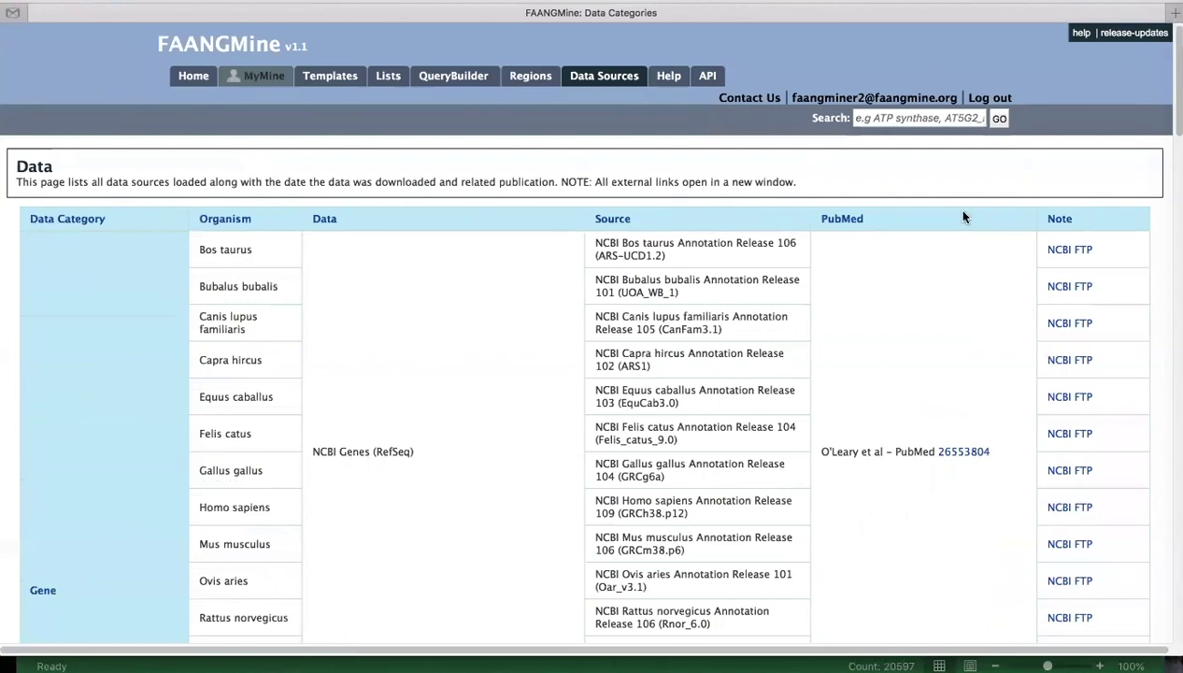
pyautogui.click(186, 80)
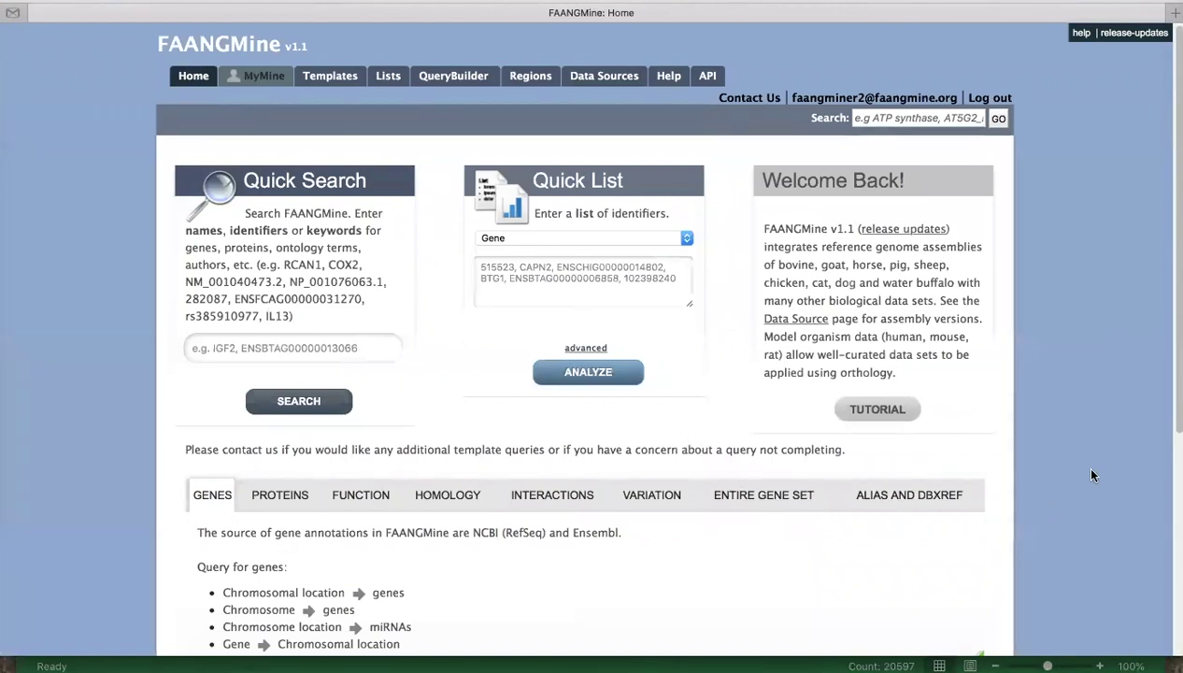
pyautogui.scroll(-1, 1091, 469)
pyautogui.scroll(-2, 1091, 475)
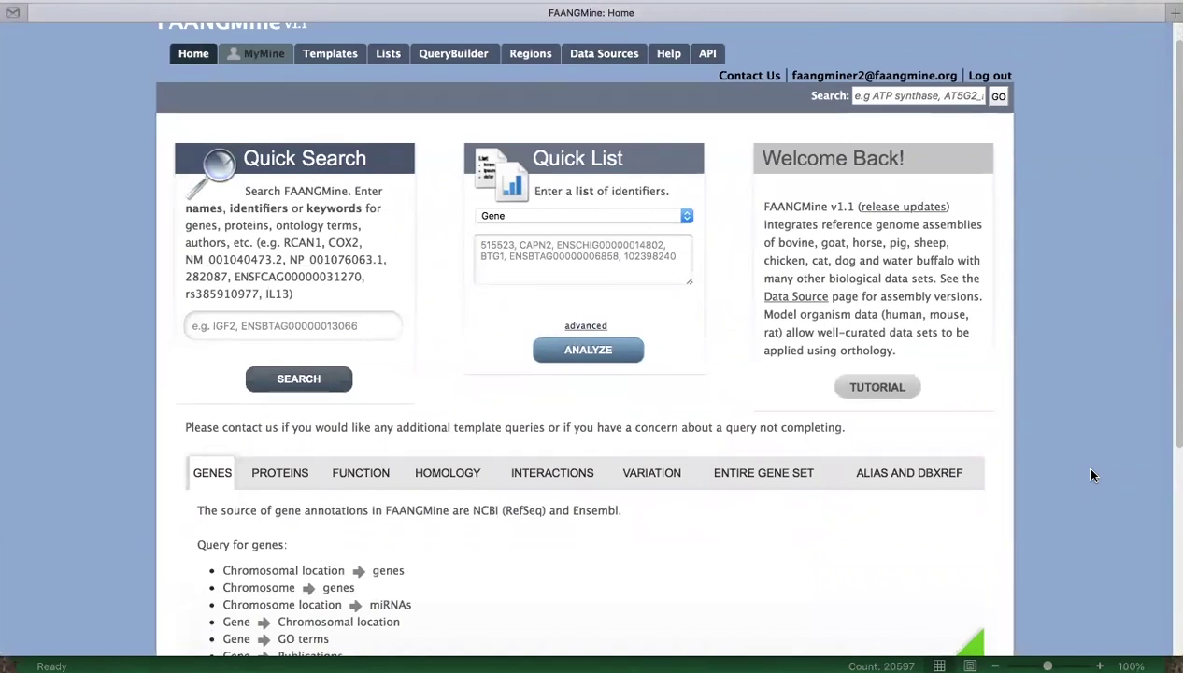
pyautogui.scroll(-1, 1092, 466)
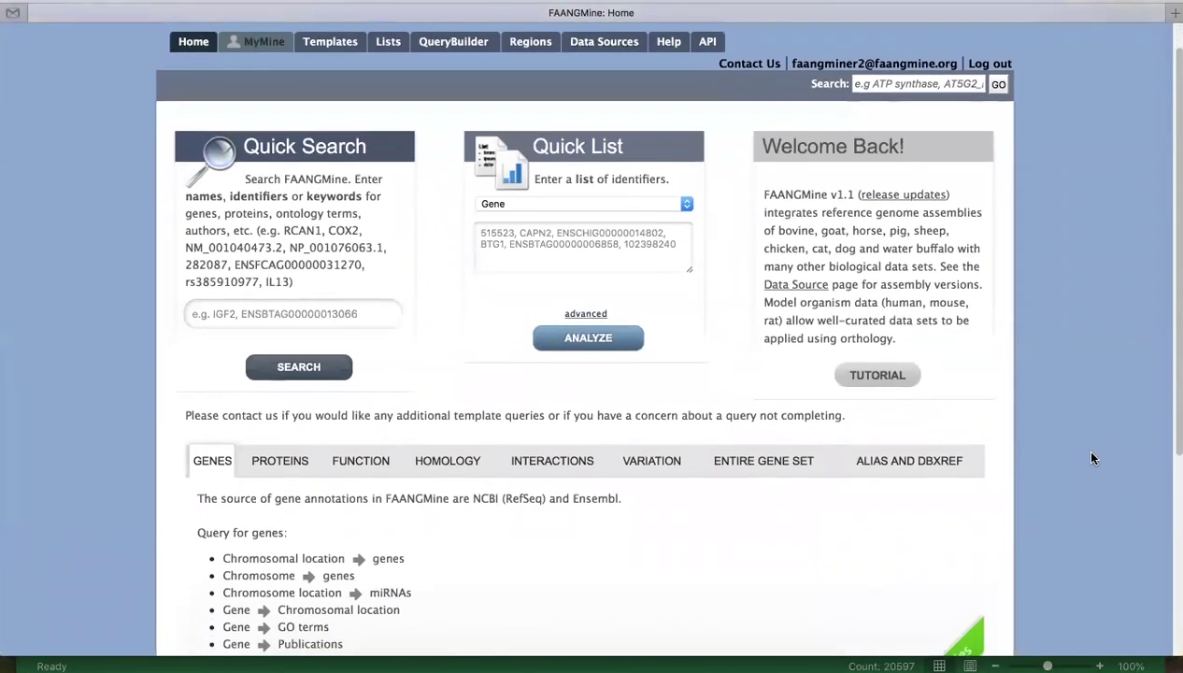
pyautogui.scroll(-1, 1082, 428)
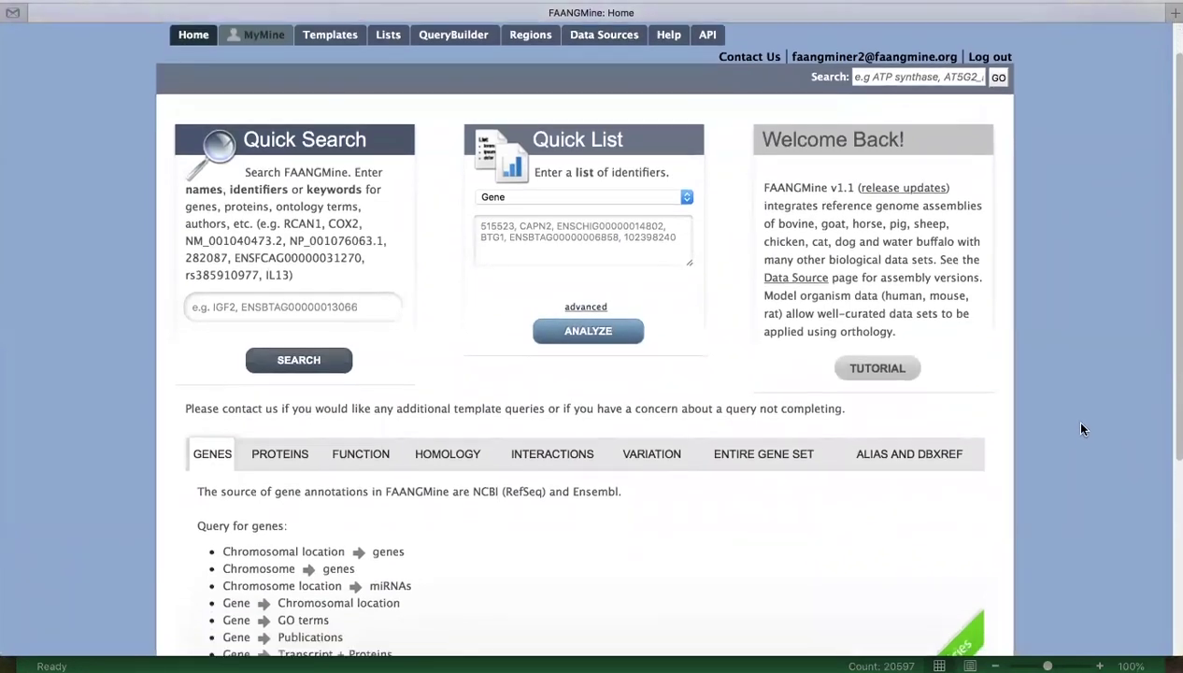
pyautogui.scroll(-1, 1082, 429)
pyautogui.scroll(2, 1082, 429)
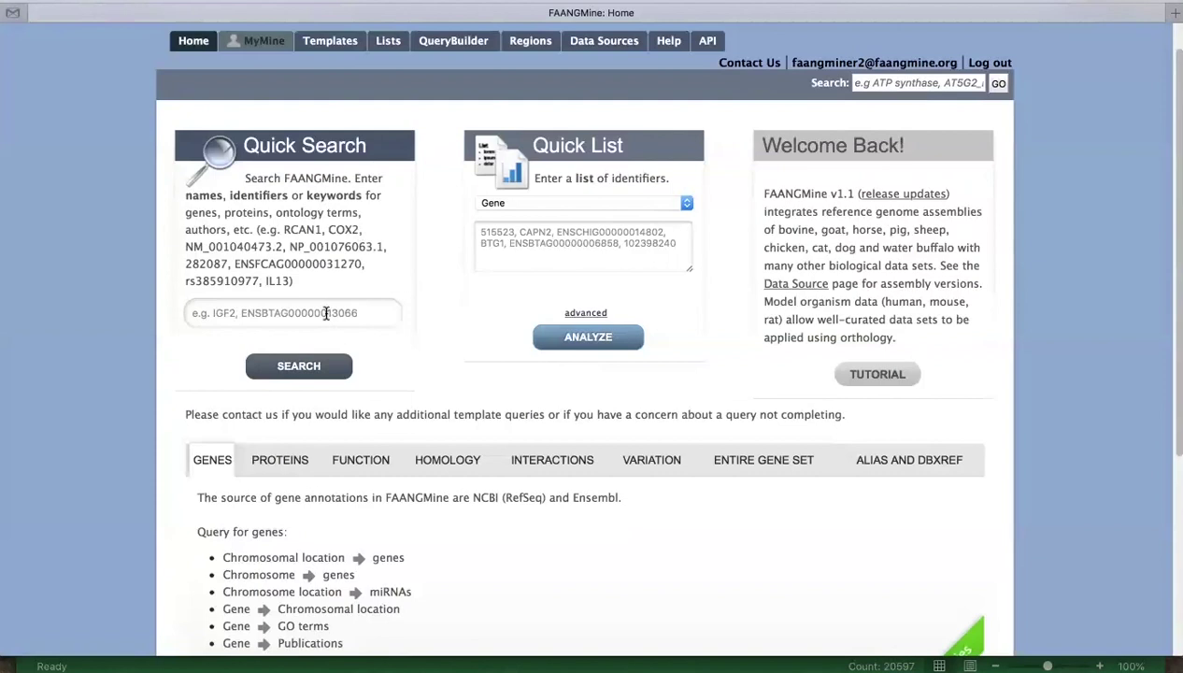
# Run a quick search of the database for the gene symbol ACKR3
pyautogui.click(253, 313)
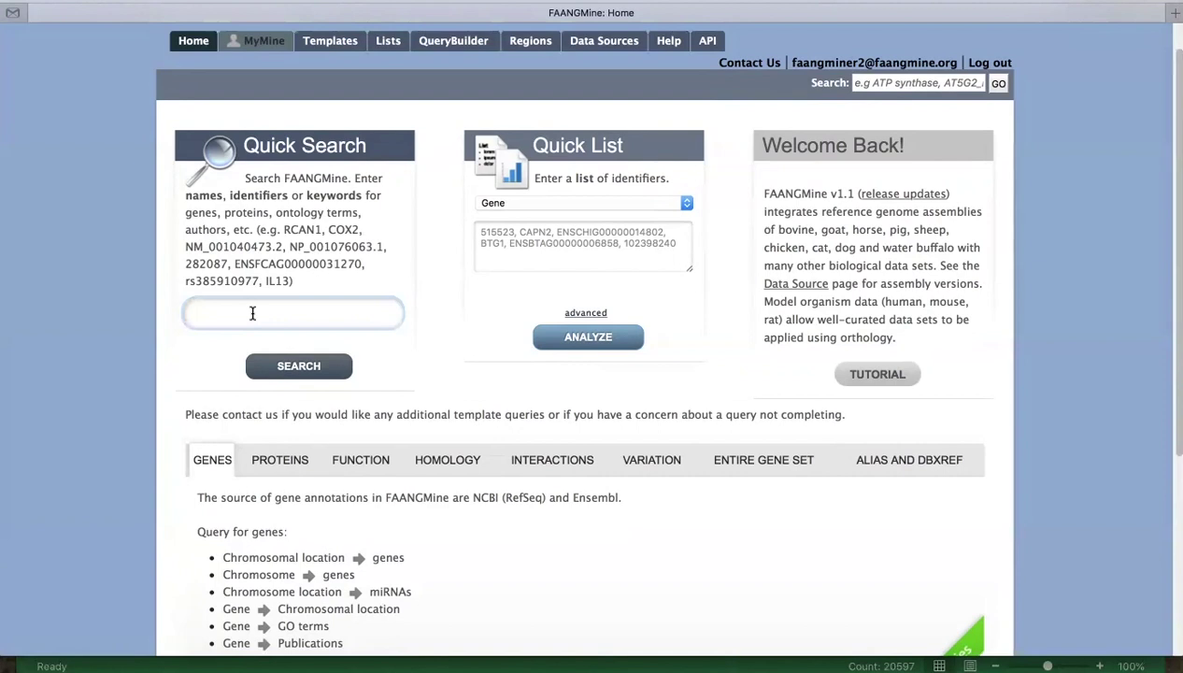
pyautogui.write('ACK')
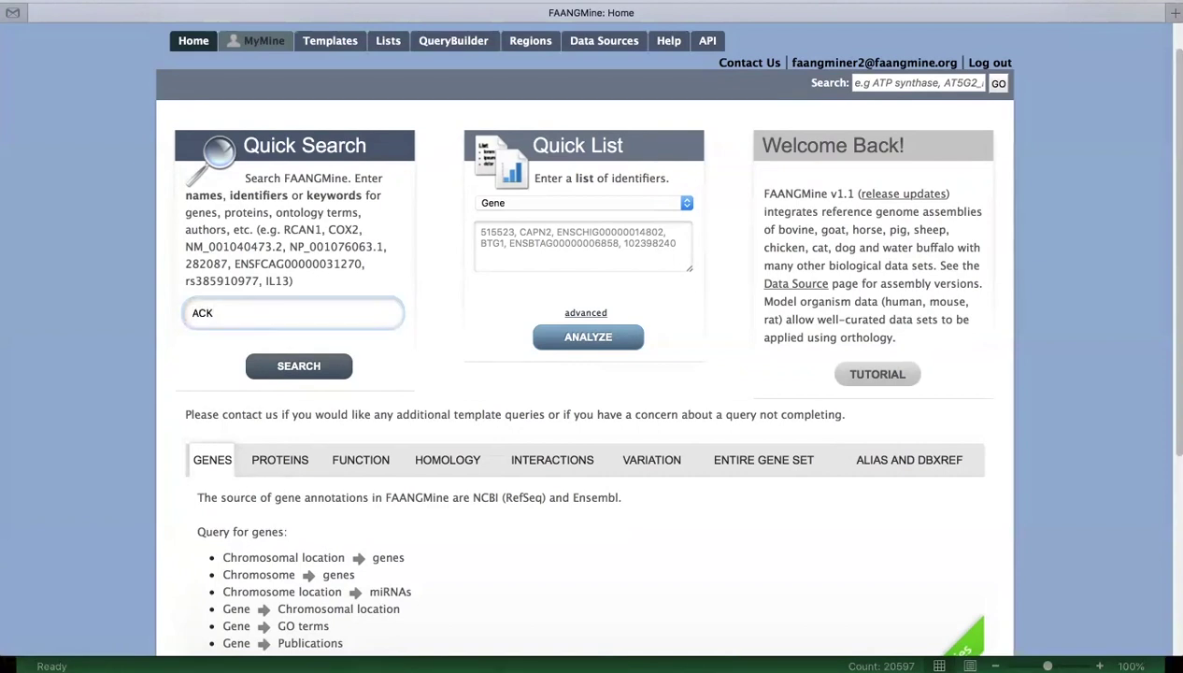
pyautogui.click(253, 318)
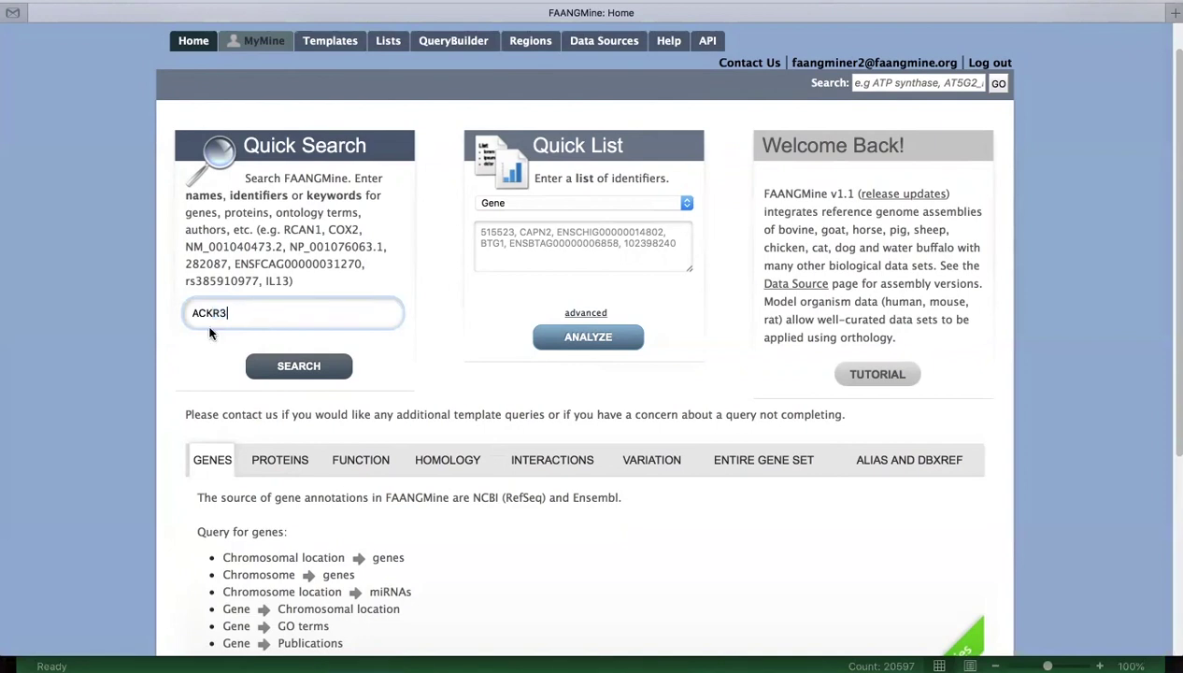
pyautogui.click(293, 368)
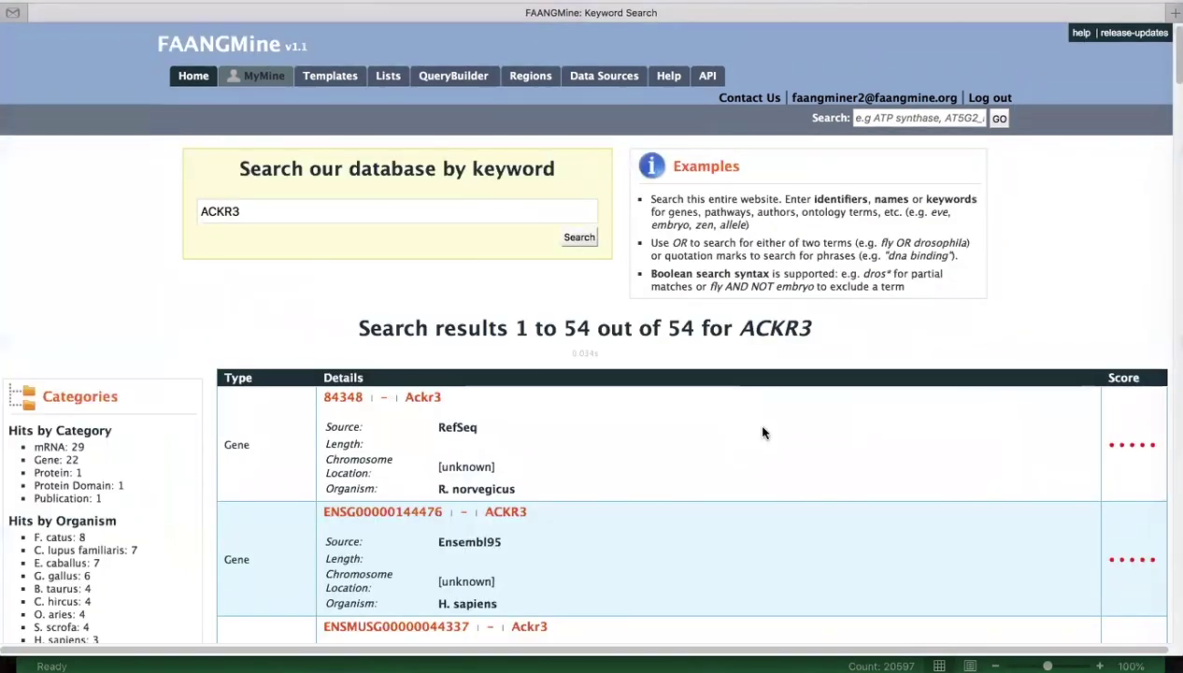
# Look over the ACKR3 keyword search results and restrict them to the Gene category
pyautogui.scroll(-2, 762, 431)
pyautogui.scroll(-5, 762, 432)
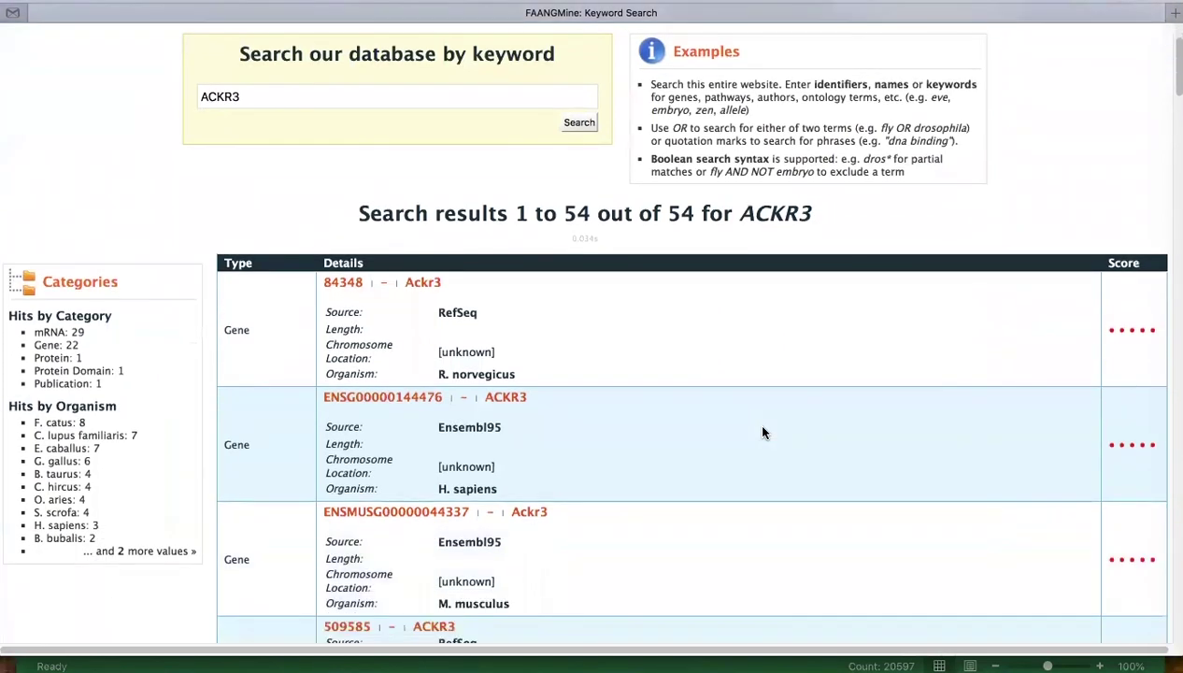
pyautogui.scroll(-2, 762, 431)
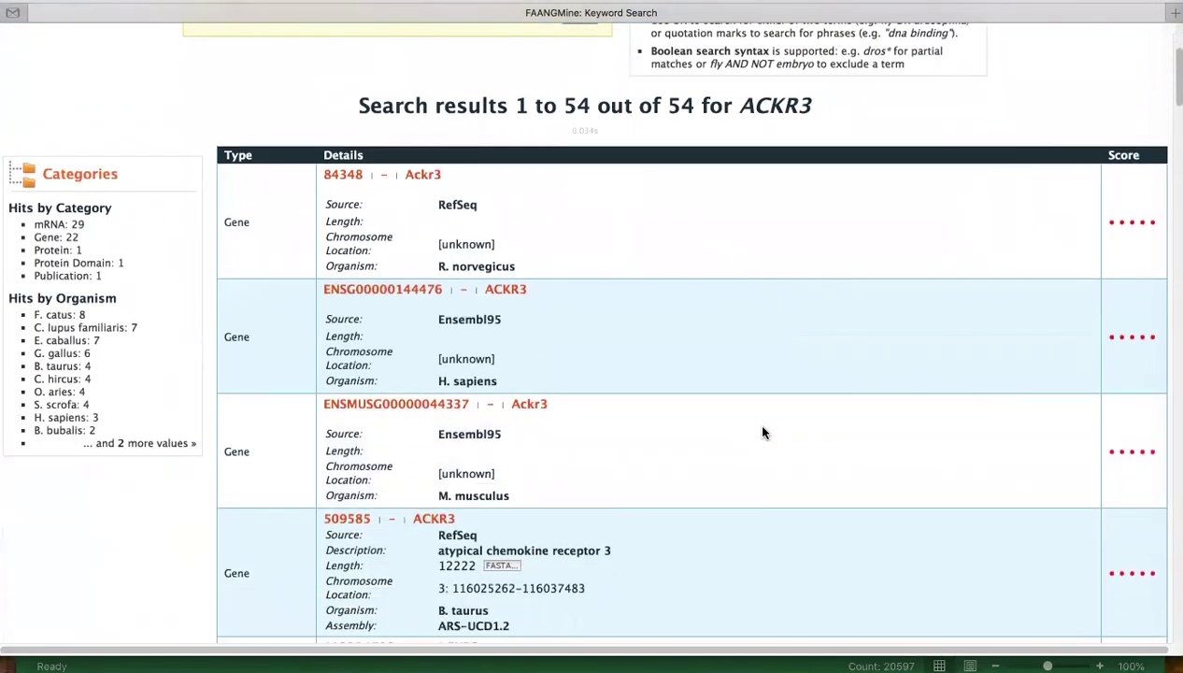
pyautogui.scroll(-2, 173, 247)
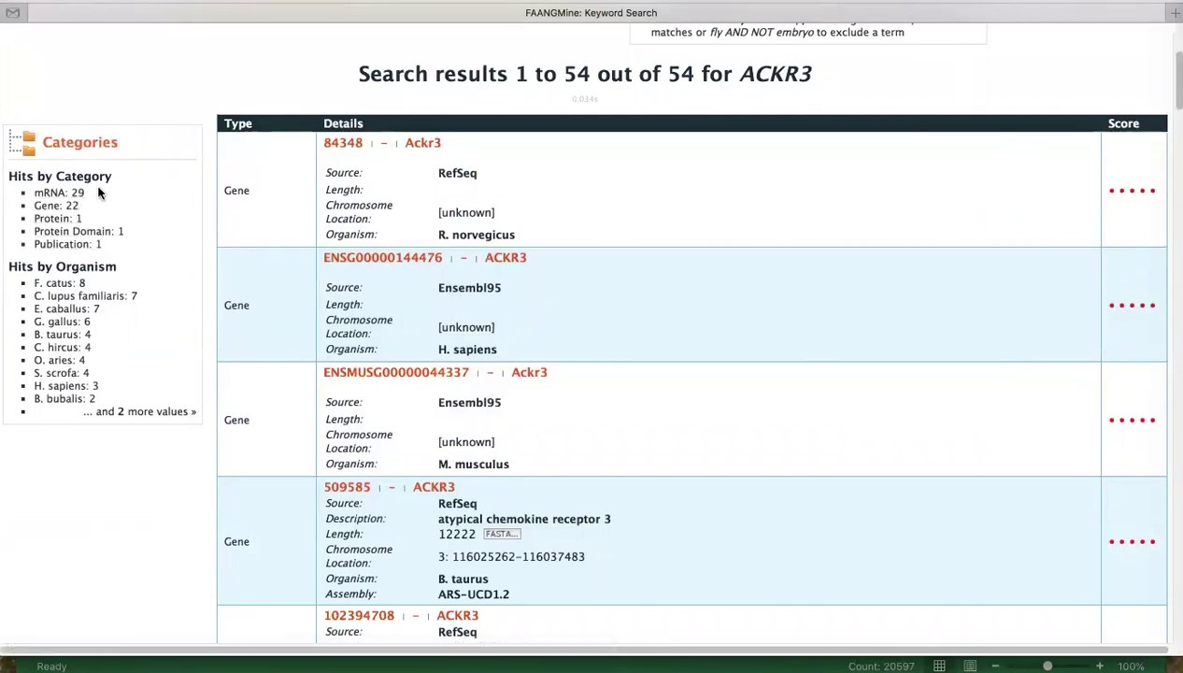
pyautogui.click(52, 209)
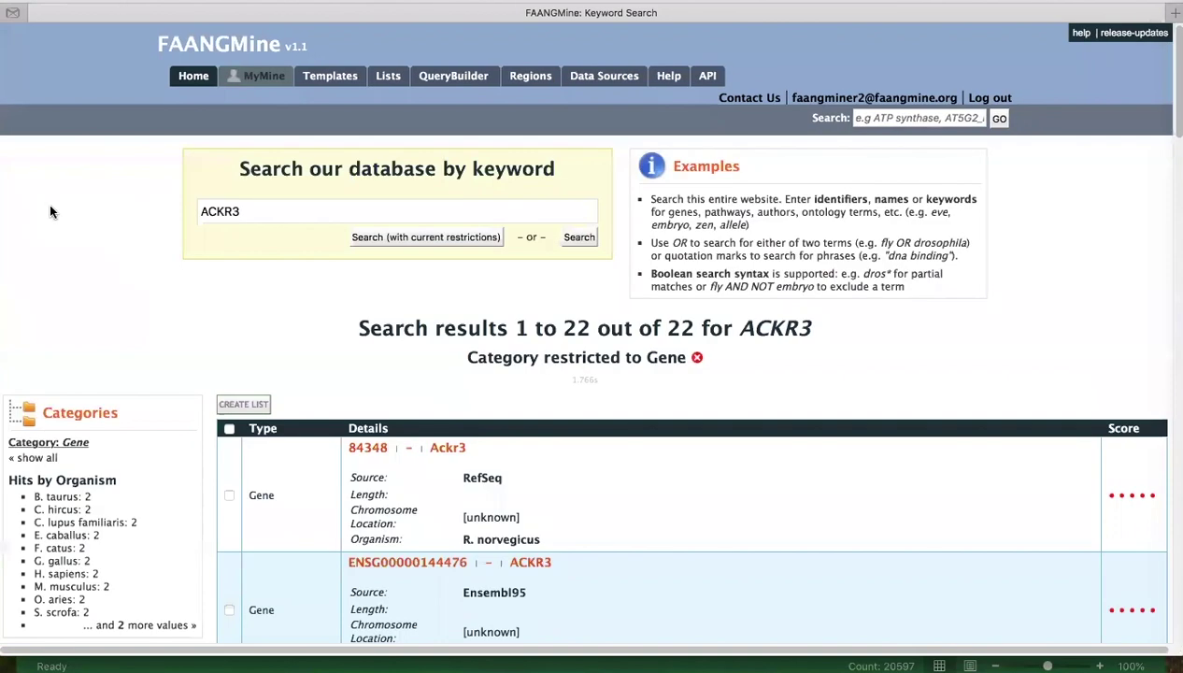
# Further restrict the ACKR3 gene results to the organism E. caballus
pyautogui.scroll(-2, 148, 275)
pyautogui.scroll(-2, 165, 402)
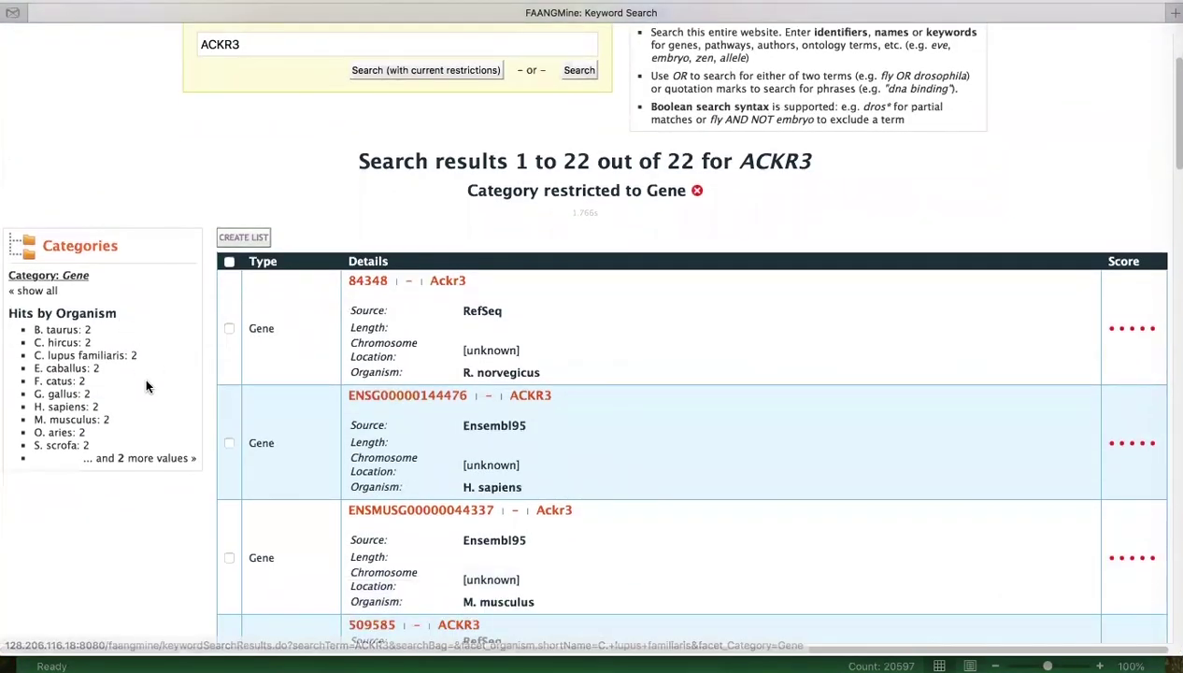
pyautogui.scroll(-1, 144, 375)
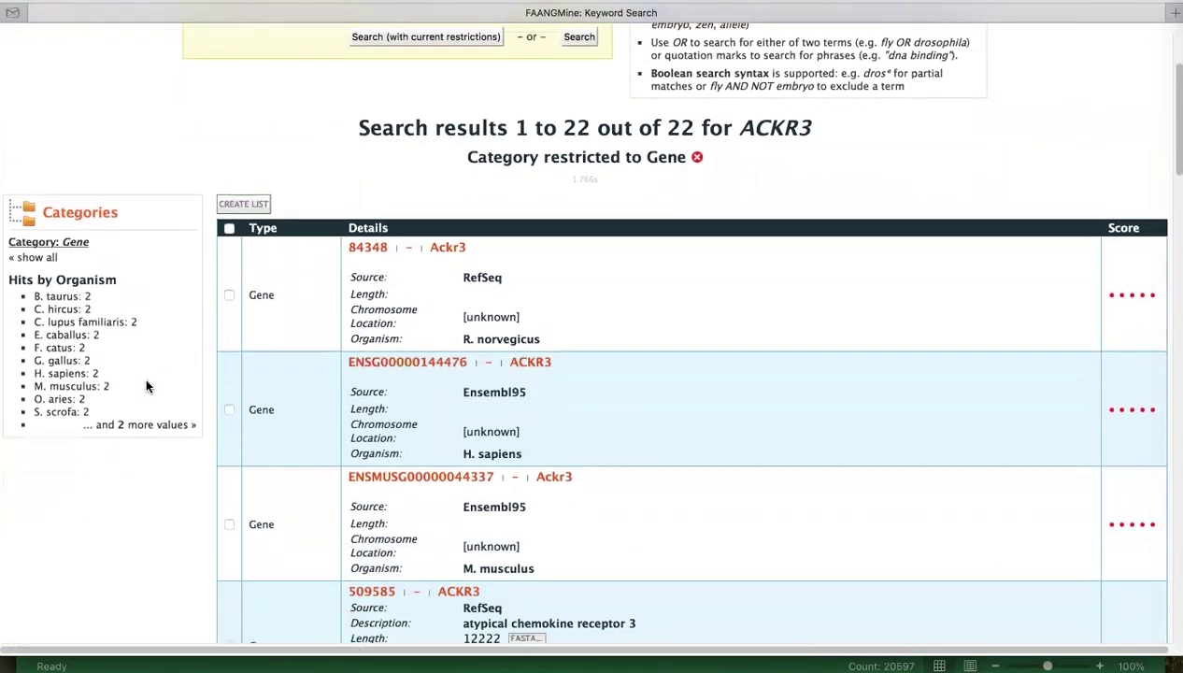
pyautogui.click(68, 337)
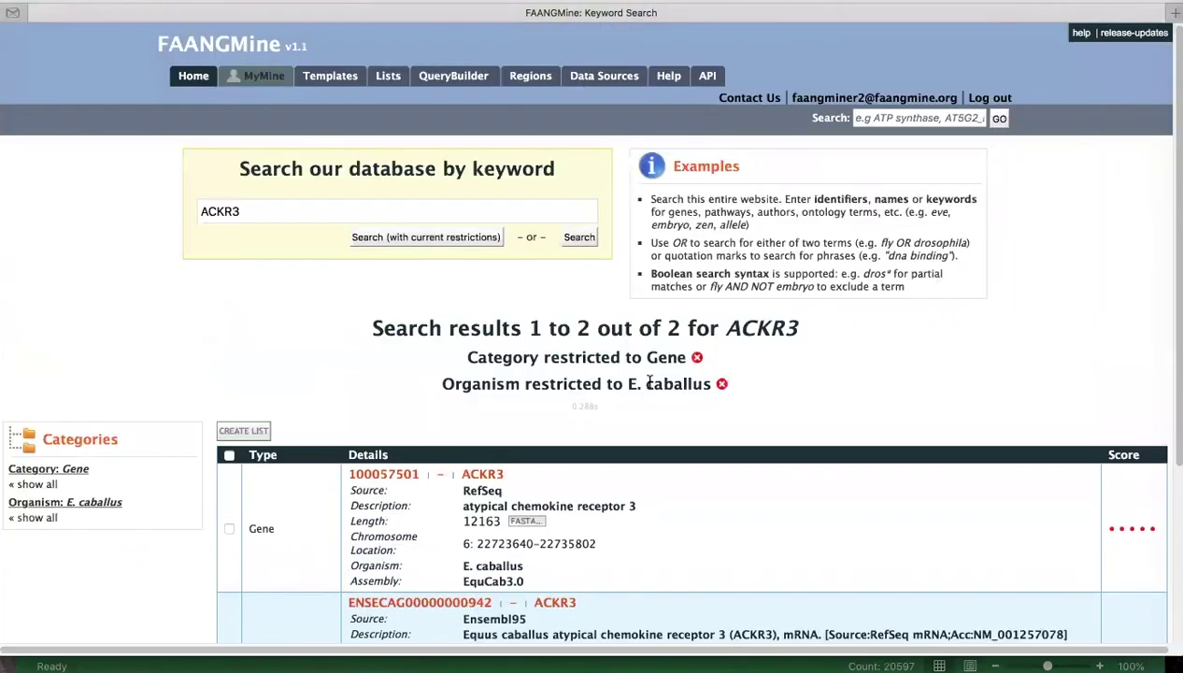
# Open the report page of the RefSeq ACKR3 gene from the E. caballus results
pyautogui.scroll(-5, 900, 373)
pyautogui.scroll(-1, 900, 372)
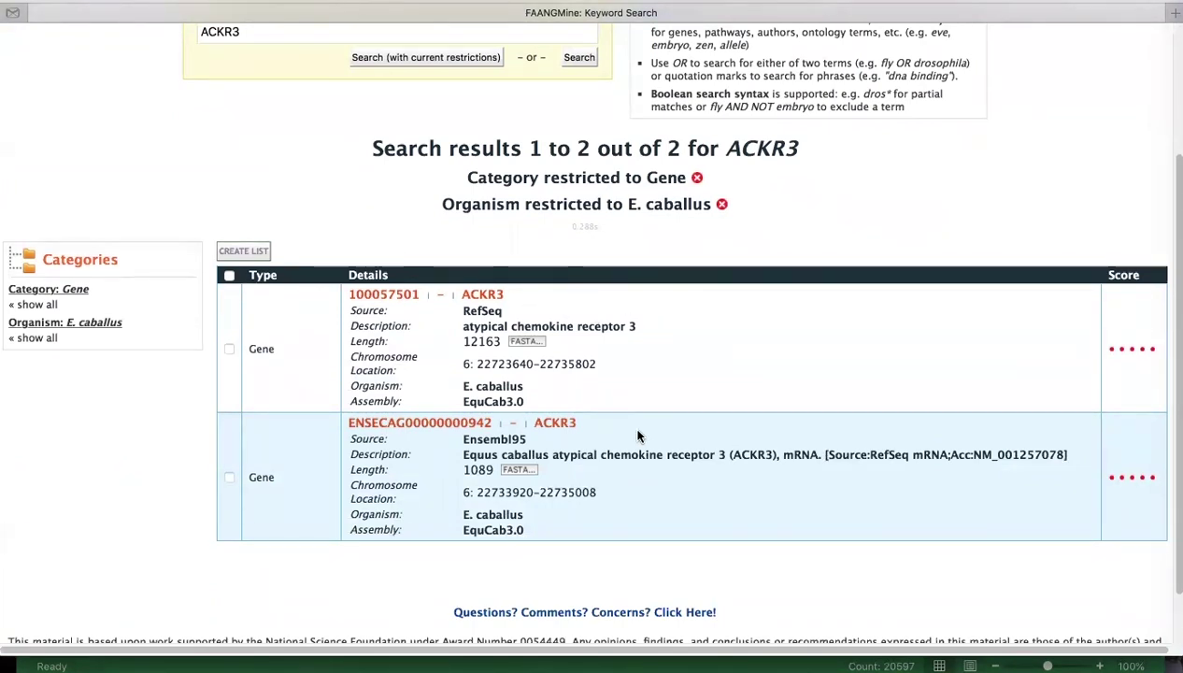
pyautogui.click(483, 295)
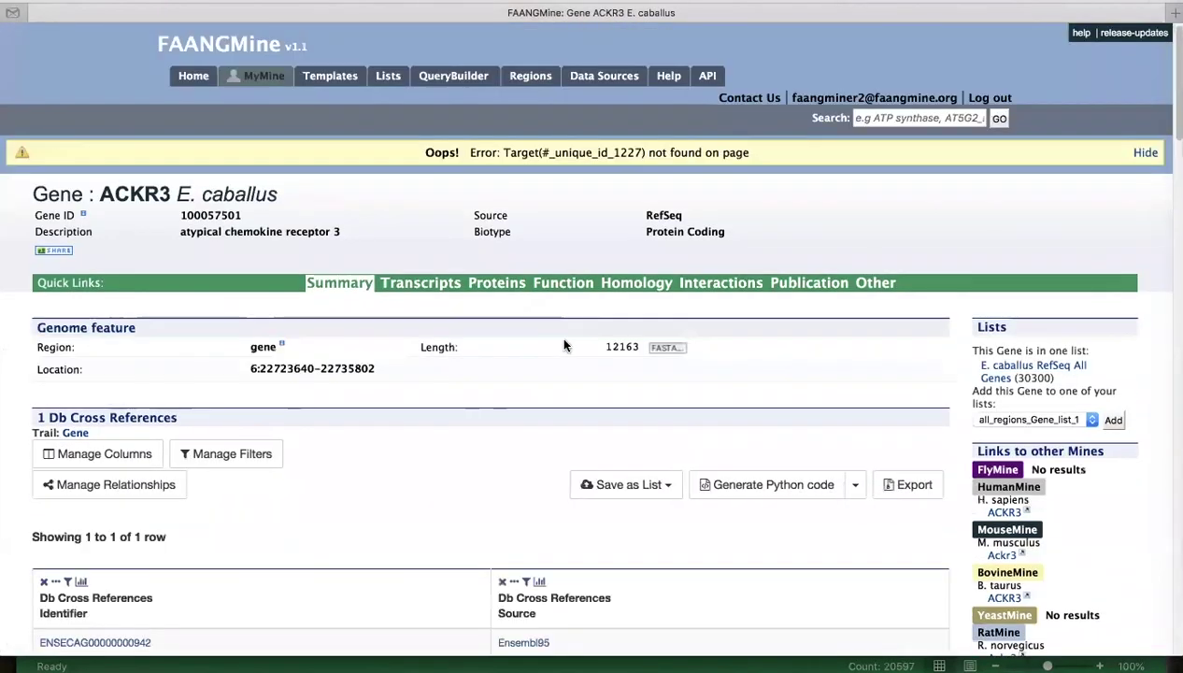
# Hide the error banner above the ACKR3 gene report
pyautogui.scroll(-1, 844, 359)
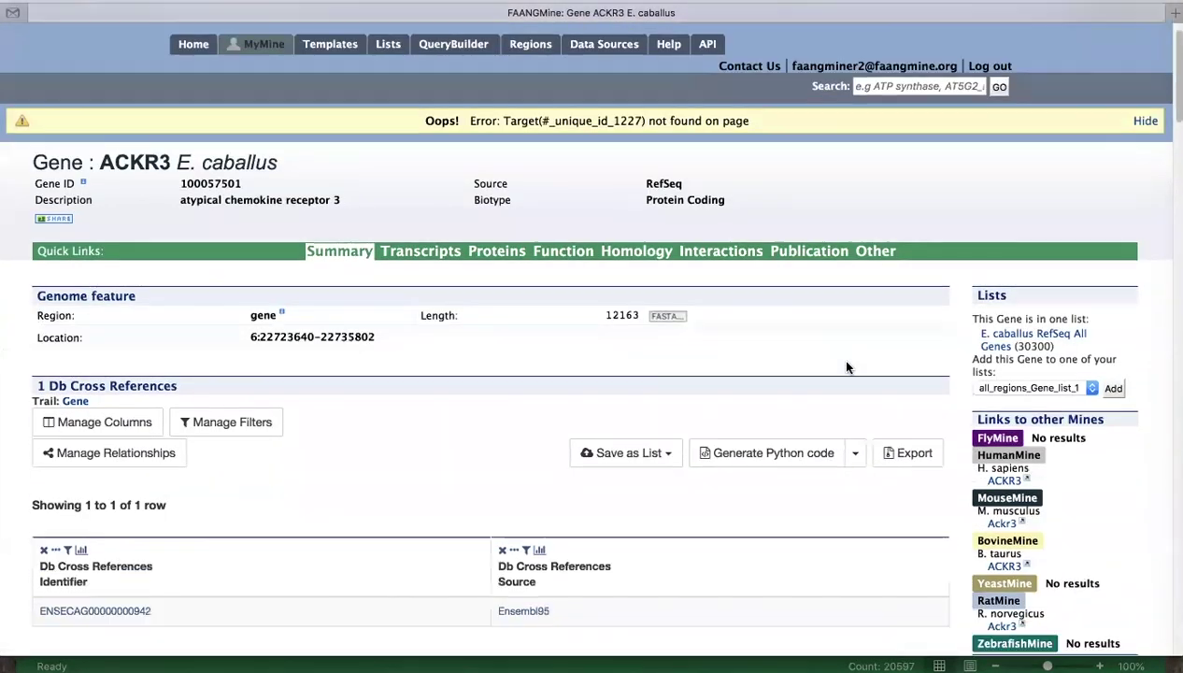
pyautogui.scroll(1, 847, 320)
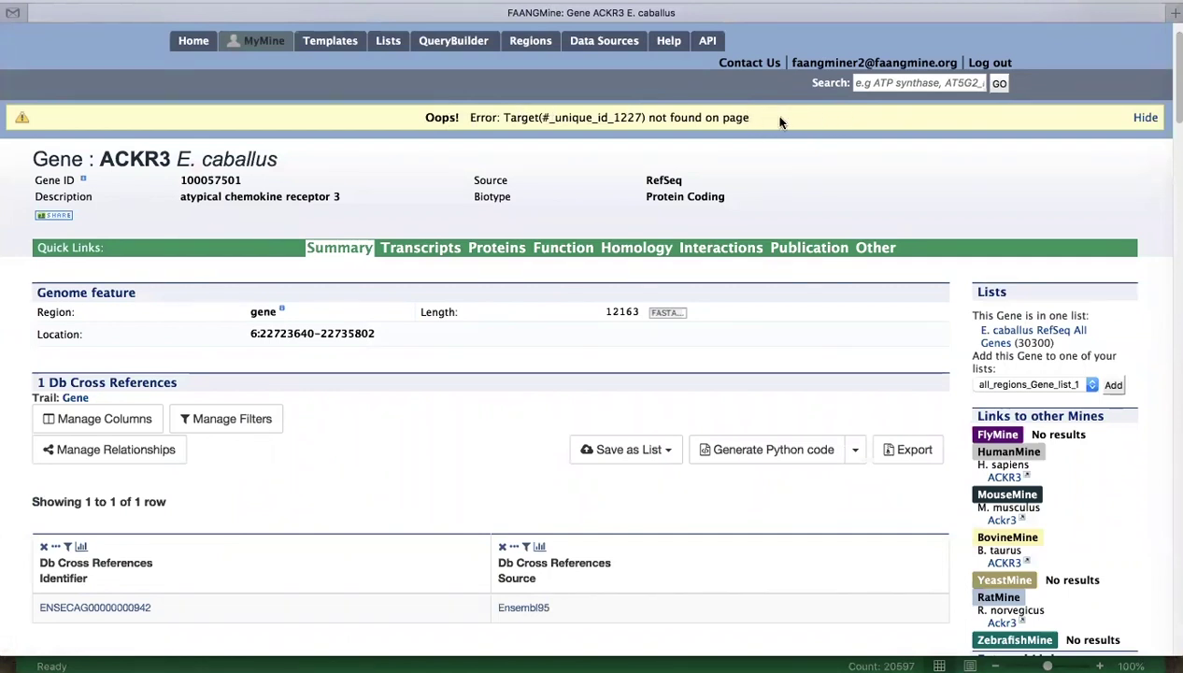
pyautogui.scroll(-1, 1009, 147)
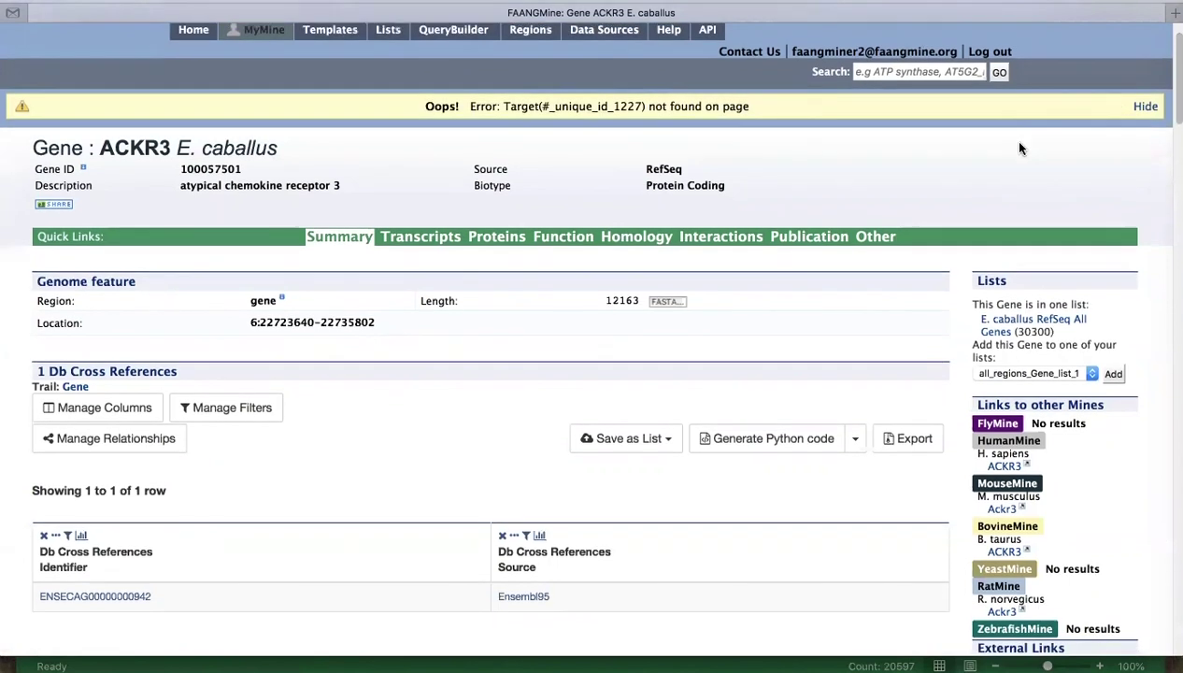
pyautogui.click(1141, 108)
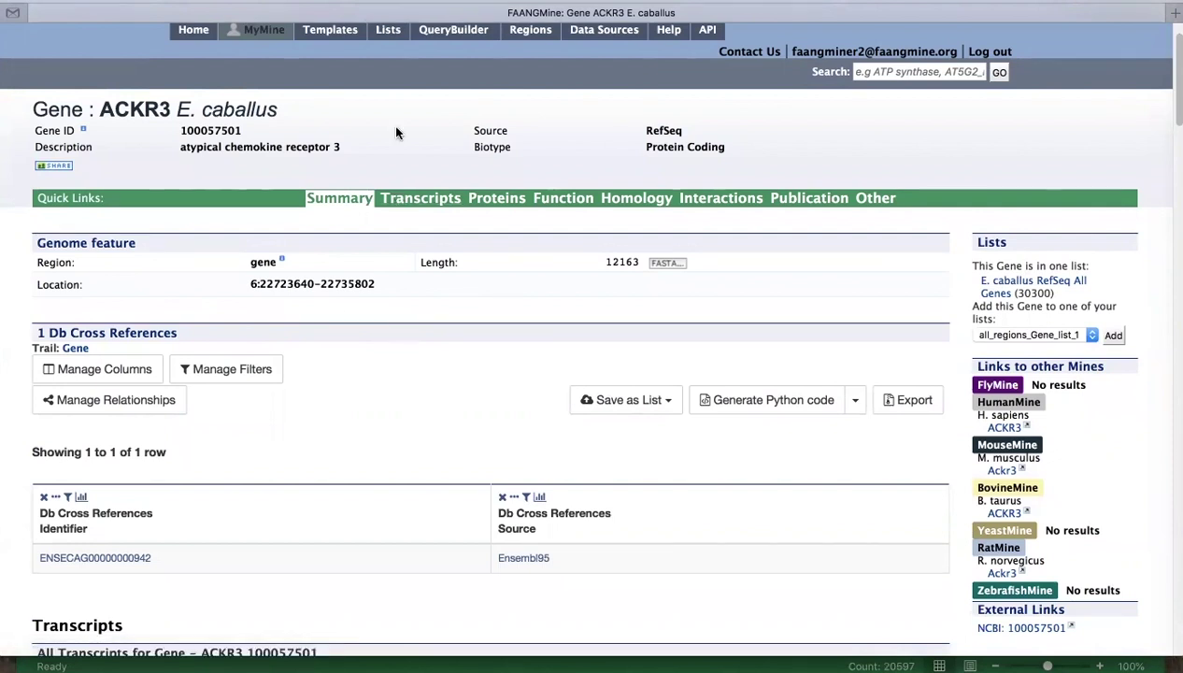
# Examine the gene report's header, genome feature details, list memberships and links to other mines and external databases
pyautogui.scroll(1, 396, 133)
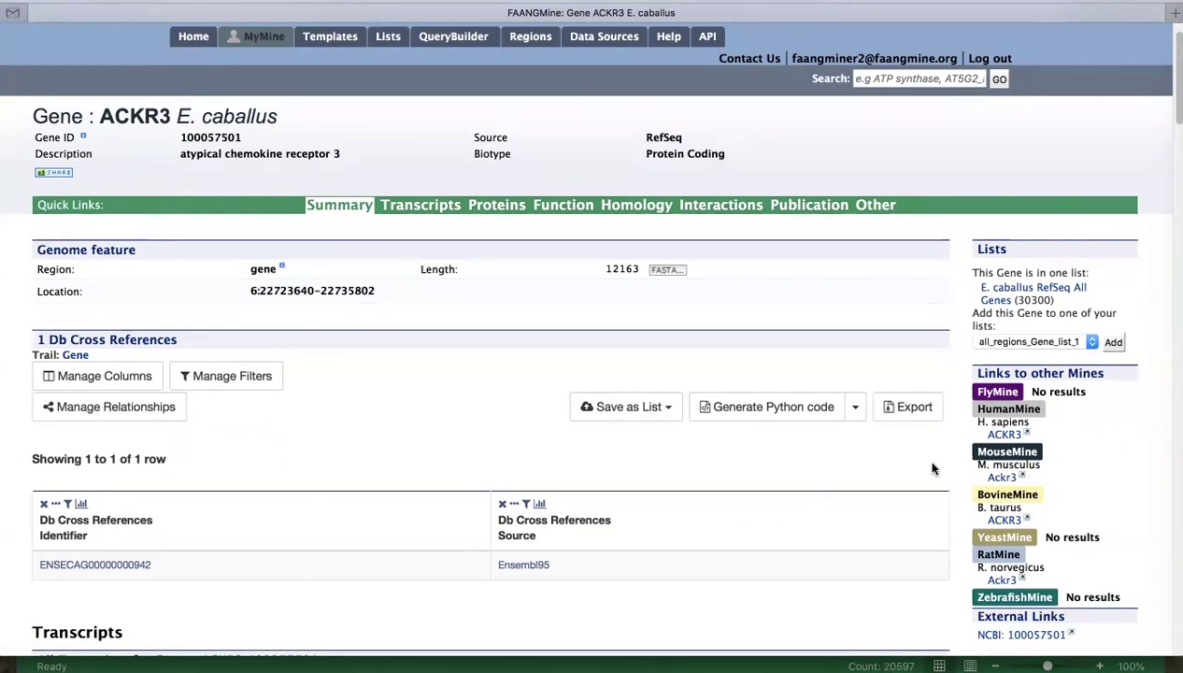
pyautogui.scroll(-2, 932, 468)
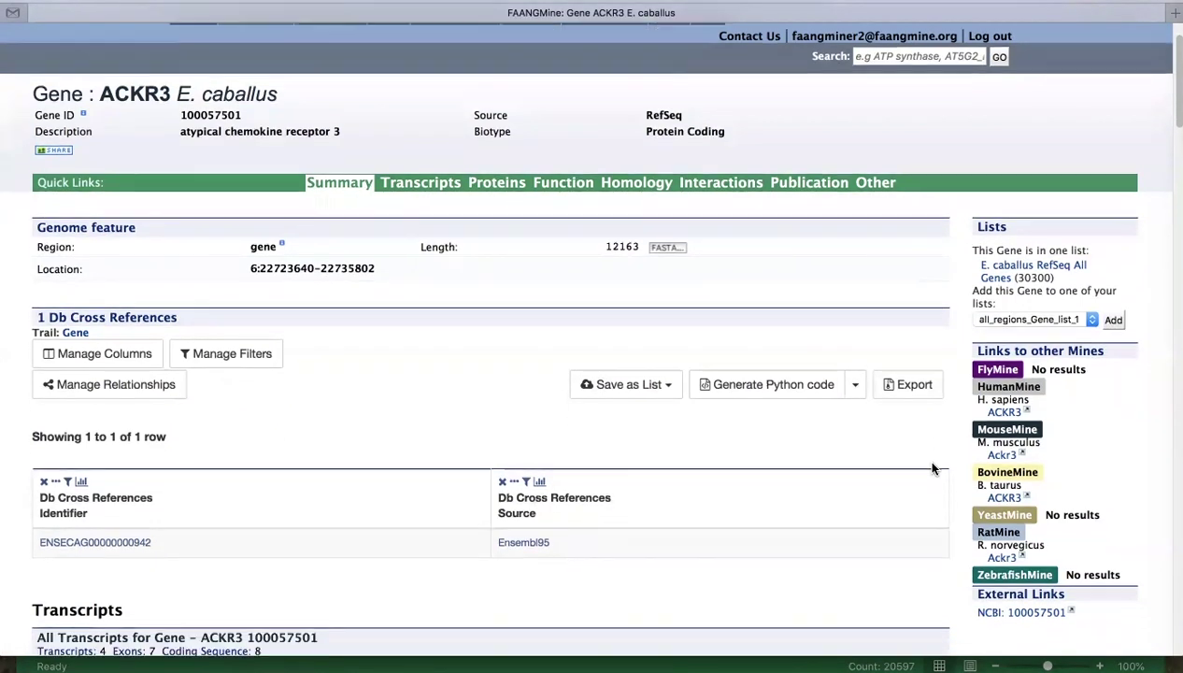
pyautogui.scroll(-2, 932, 468)
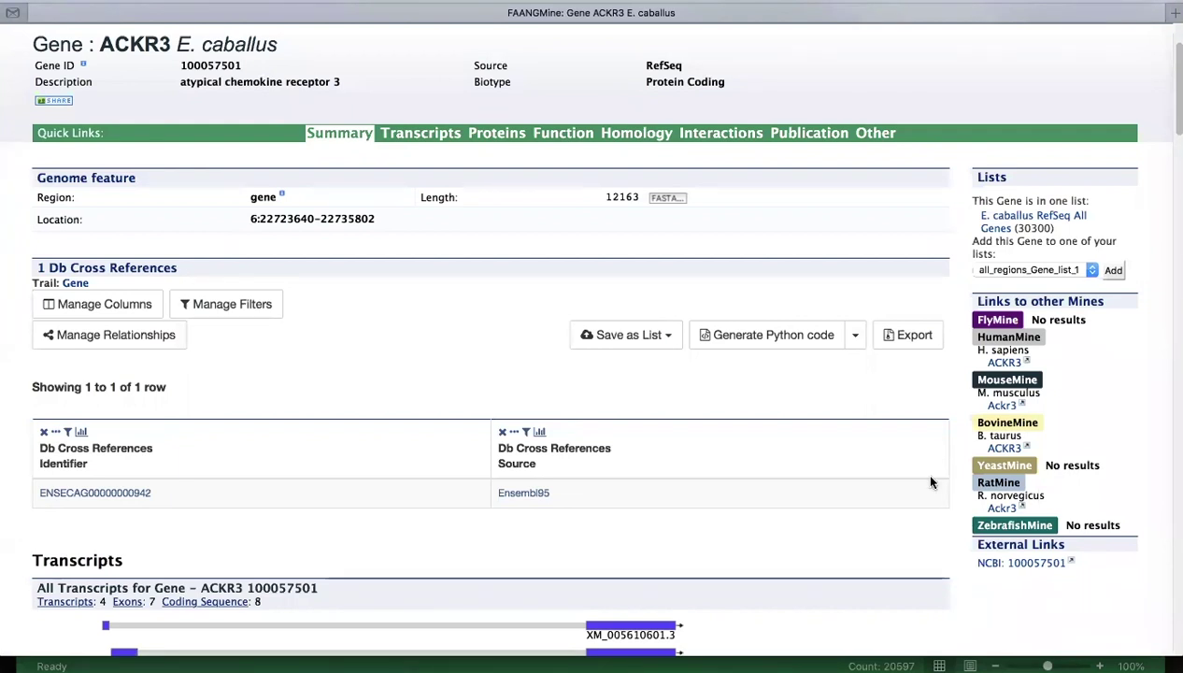
pyautogui.scroll(-1, 930, 482)
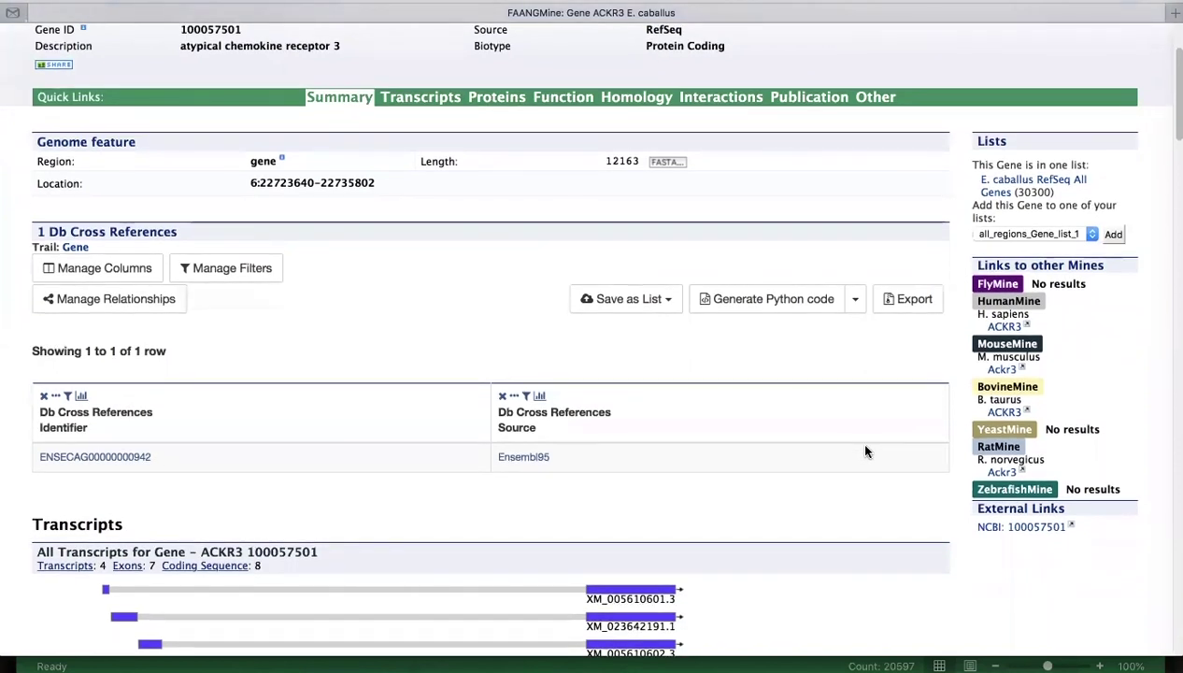
pyautogui.scroll(-1, 855, 439)
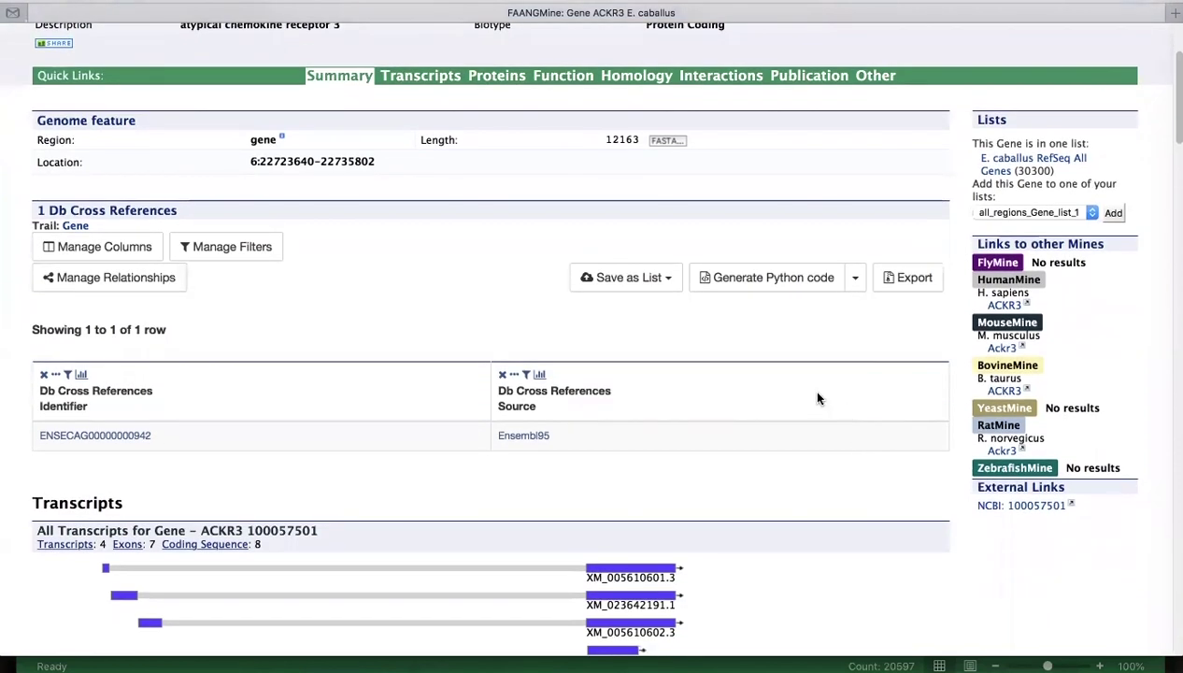
pyautogui.scroll(-1, 784, 366)
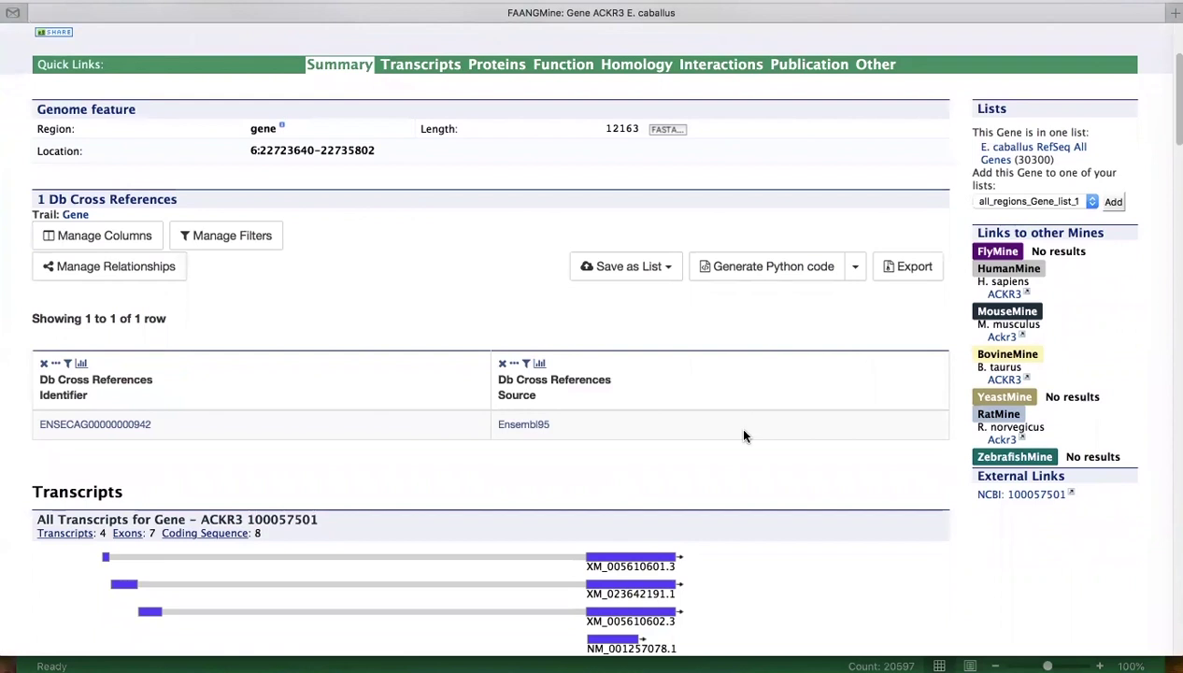
# Examine the Ensembl entry under Db Cross References and the diagram of all transcripts for the ACKR3 gene
pyautogui.scroll(-2, 734, 432)
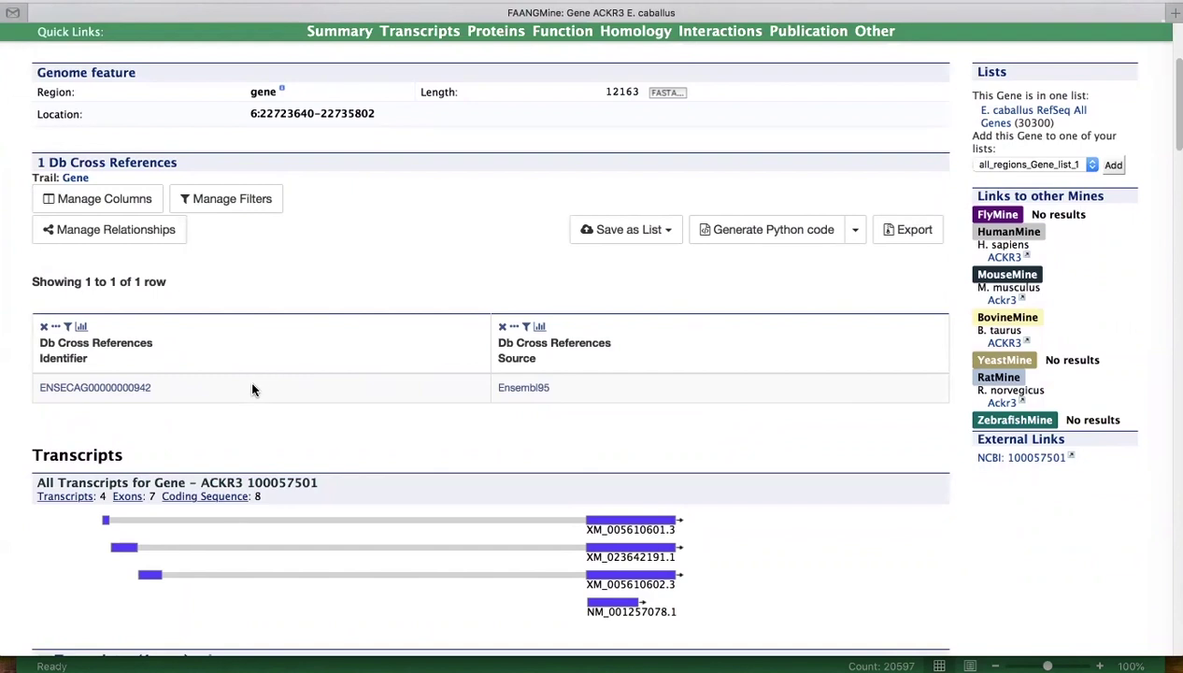
pyautogui.scroll(3, 339, 273)
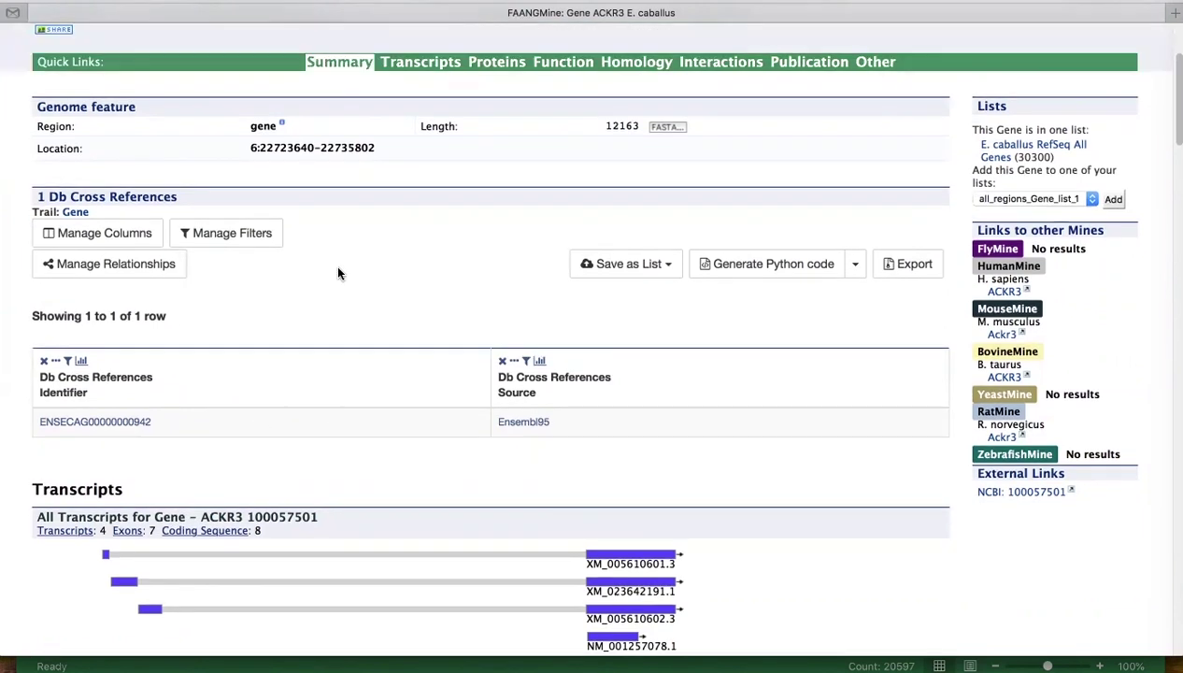
pyautogui.scroll(-1, 308, 374)
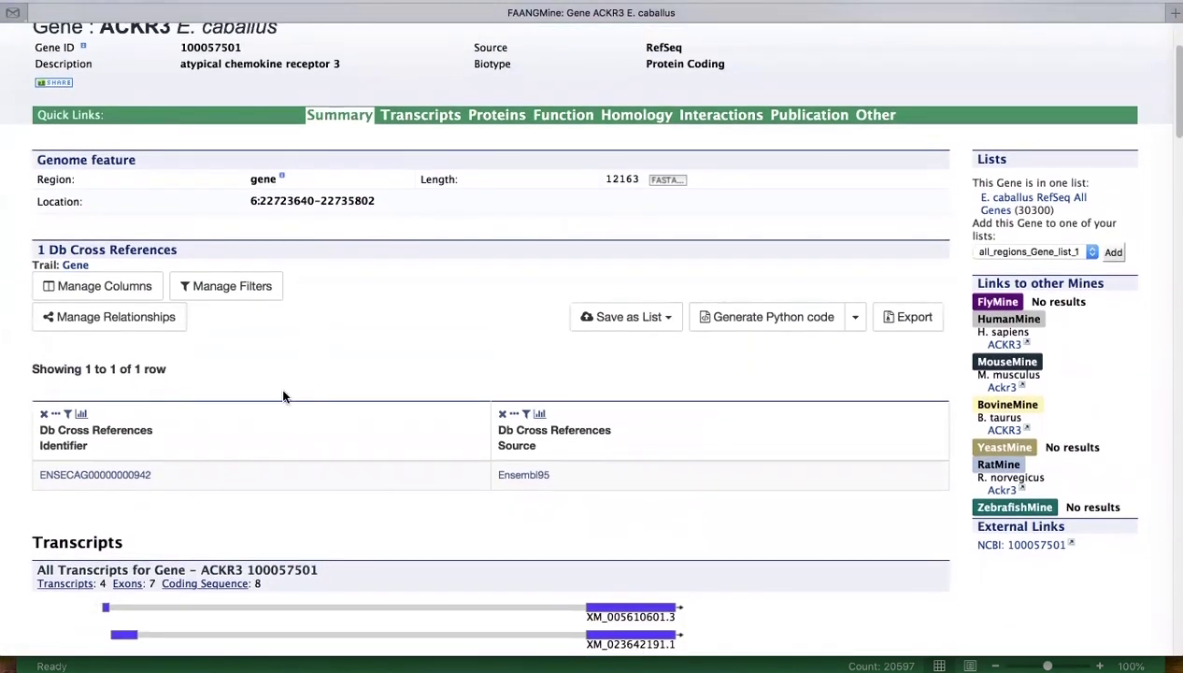
pyautogui.scroll(-1, 273, 481)
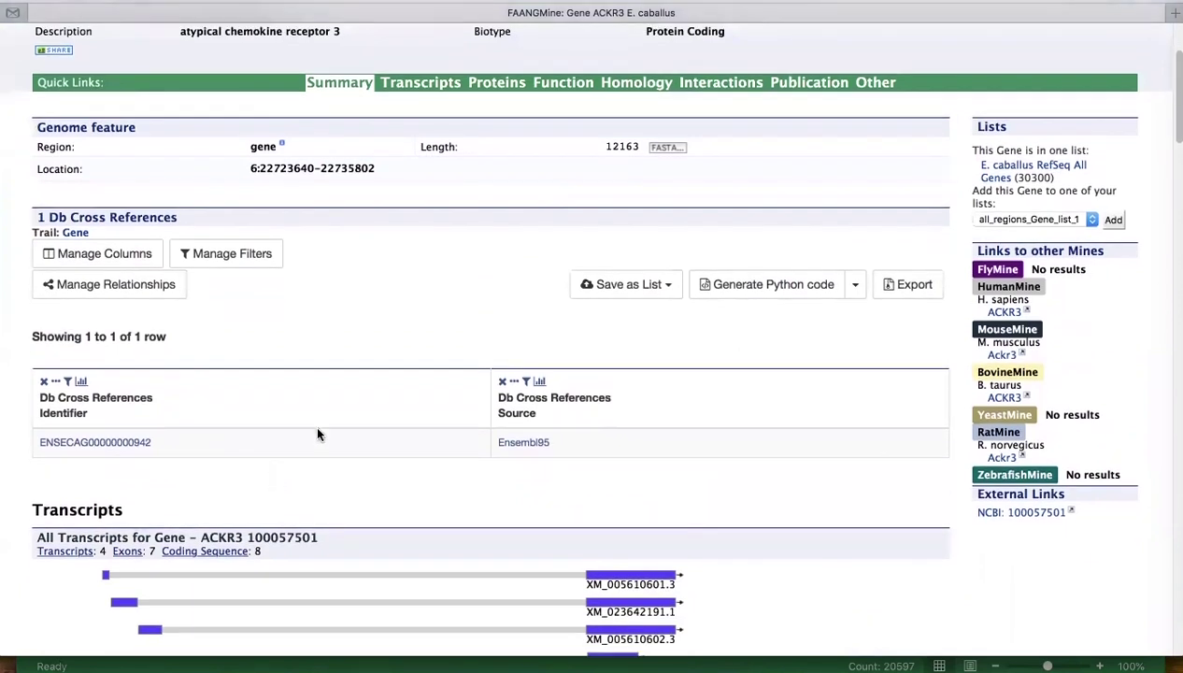
pyautogui.scroll(-4, 764, 477)
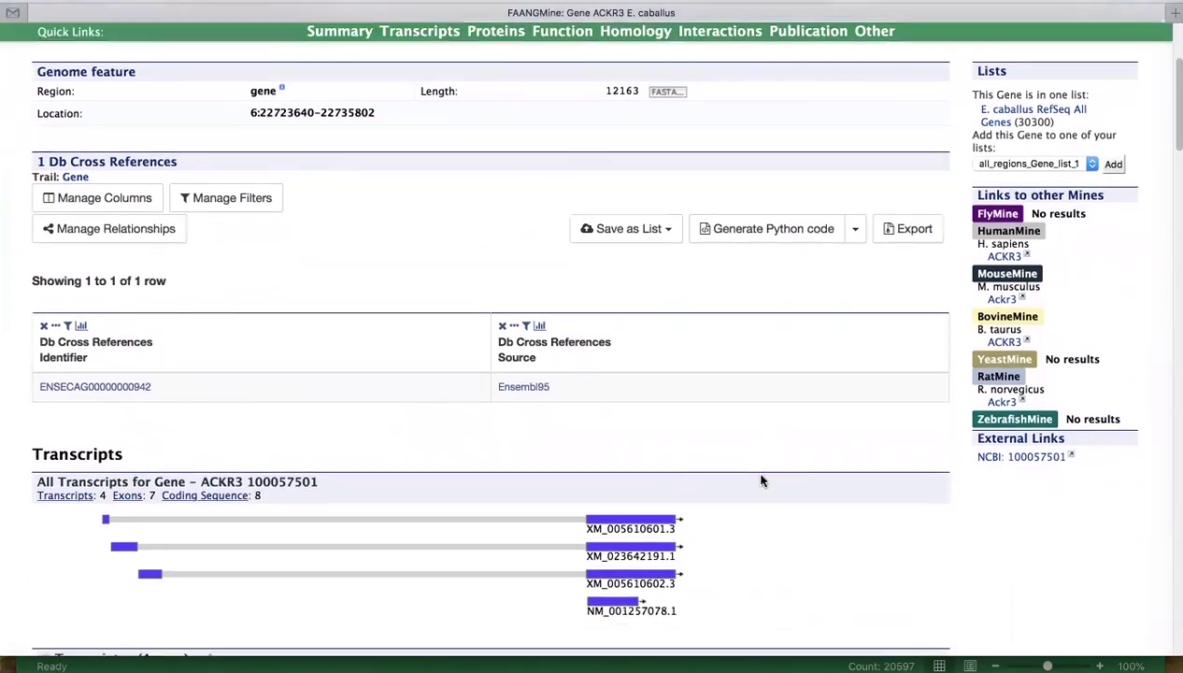
pyautogui.scroll(-3, 790, 540)
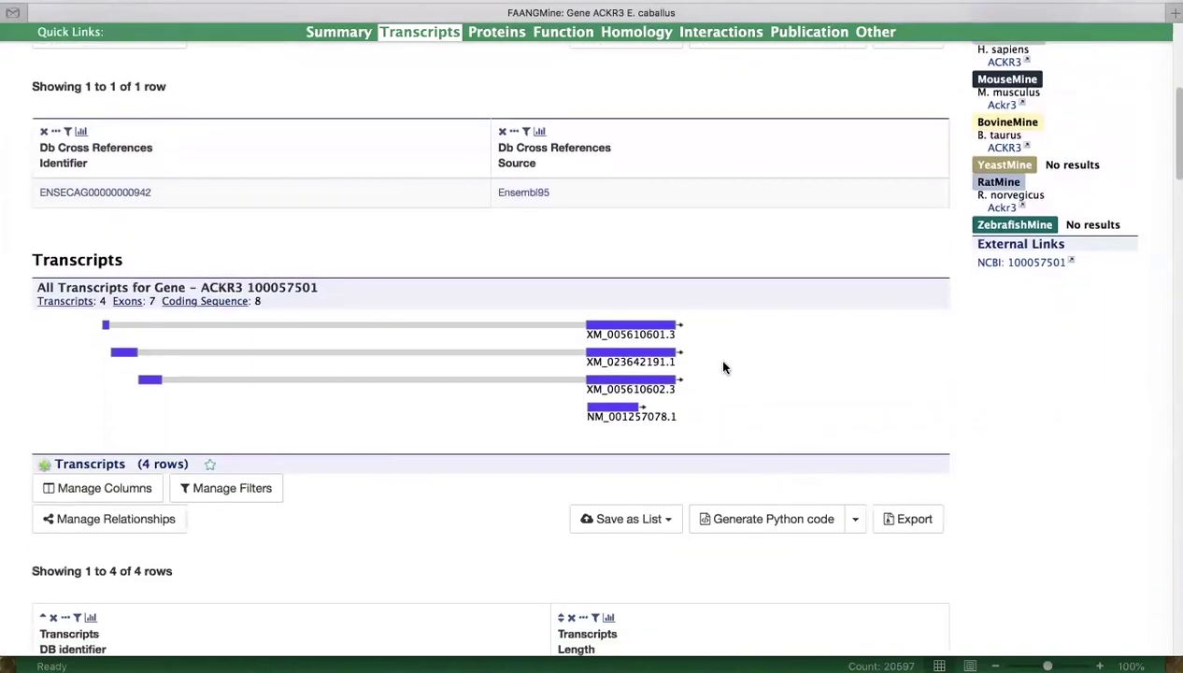
# Examine the ACKR3 gene's Transcripts table with lengths and the Transcripts --> Protein table of polypeptides
pyautogui.scroll(-6, 416, 507)
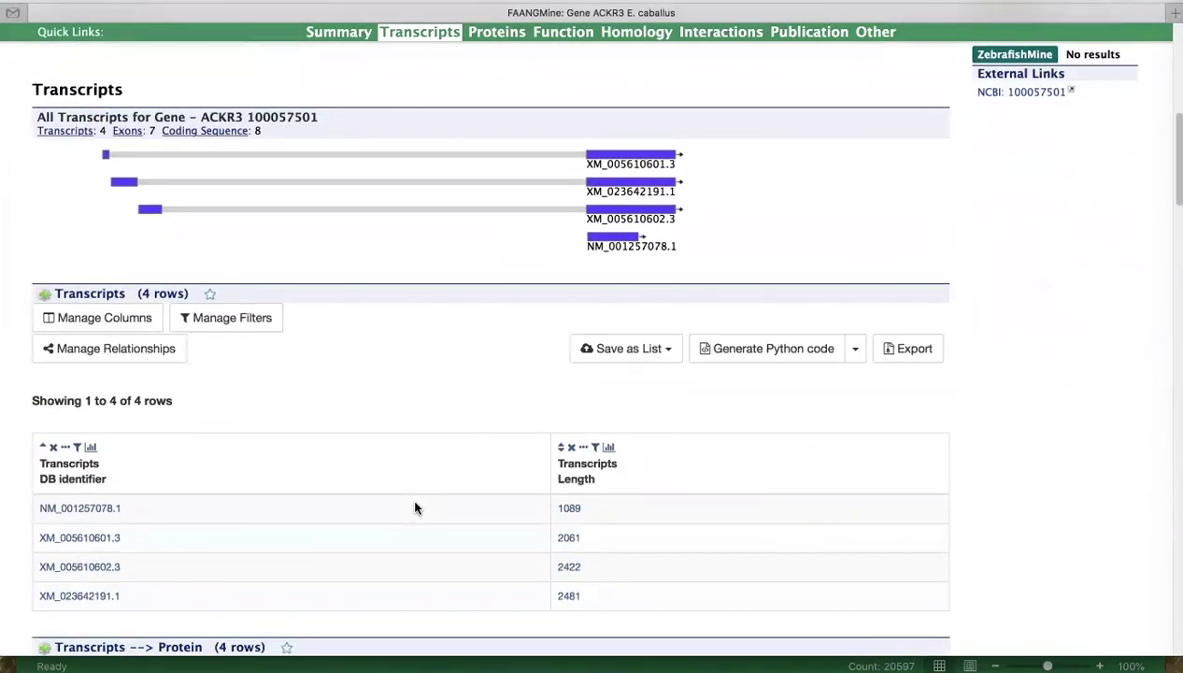
pyautogui.scroll(-7, 957, 484)
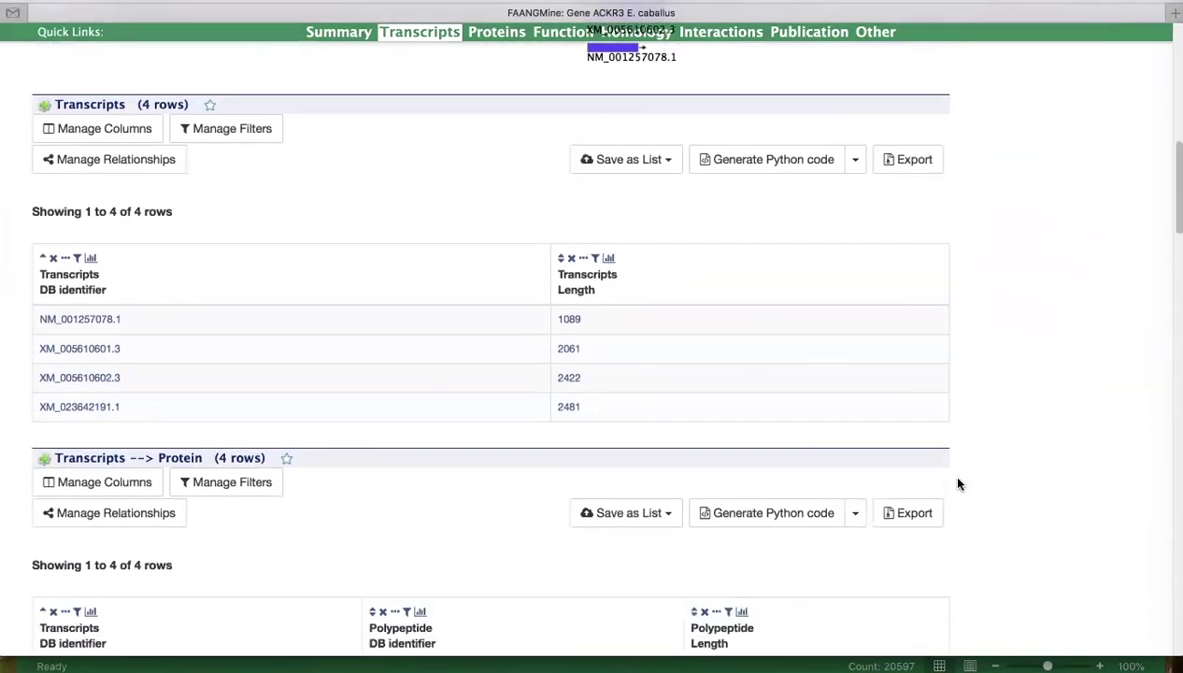
pyautogui.scroll(-3, 957, 484)
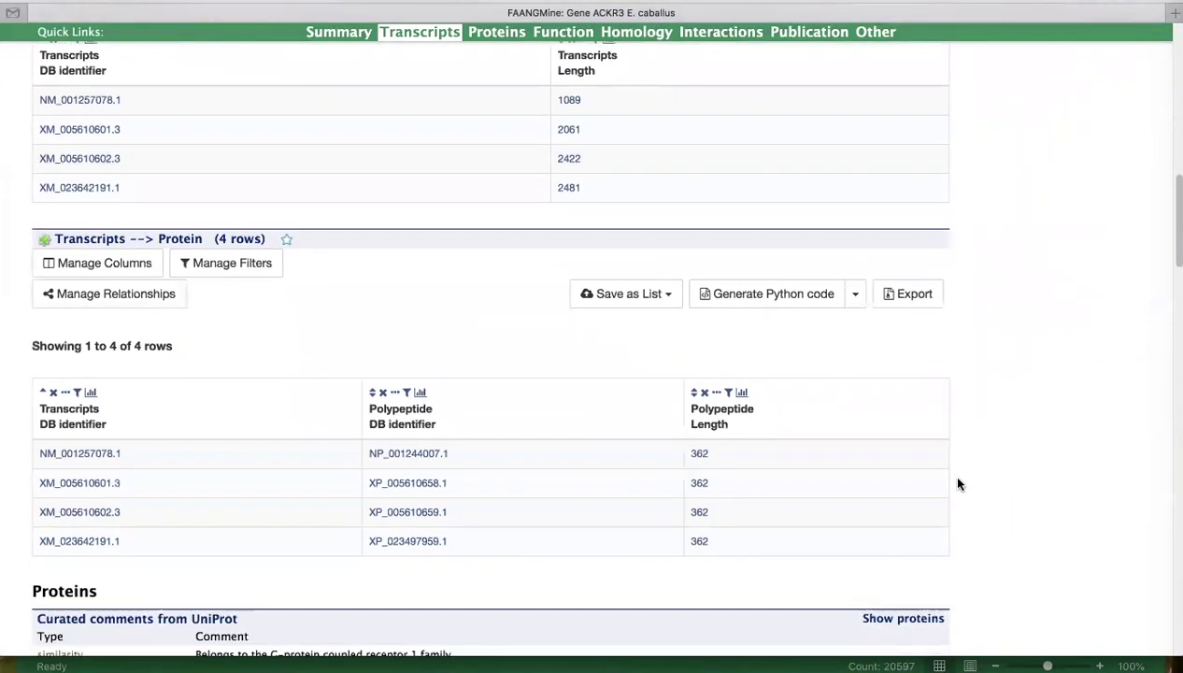
pyautogui.scroll(-1, 1009, 470)
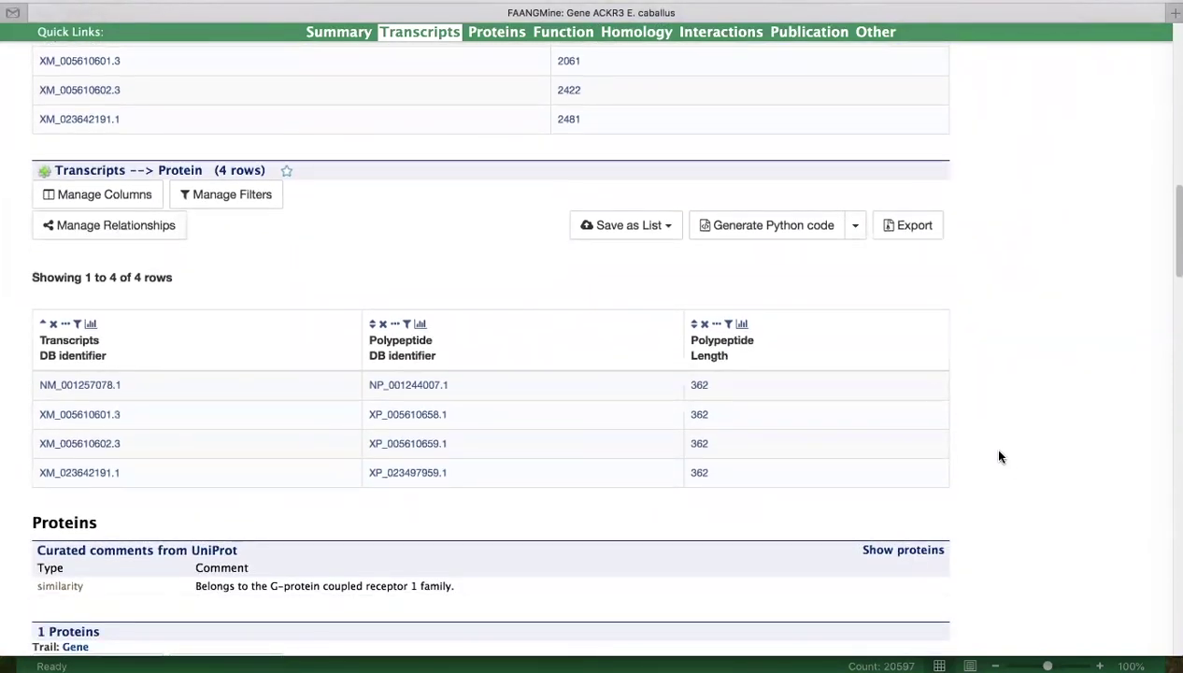
pyautogui.scroll(-1, 999, 459)
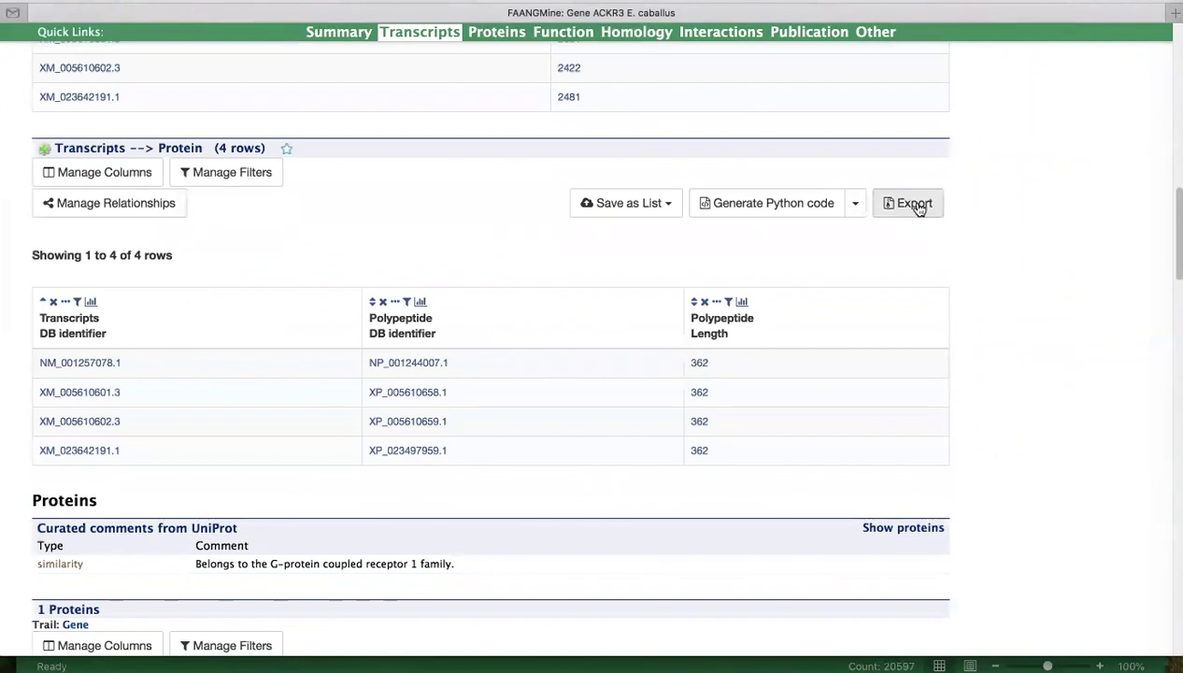
pyautogui.scroll(-1, 967, 308)
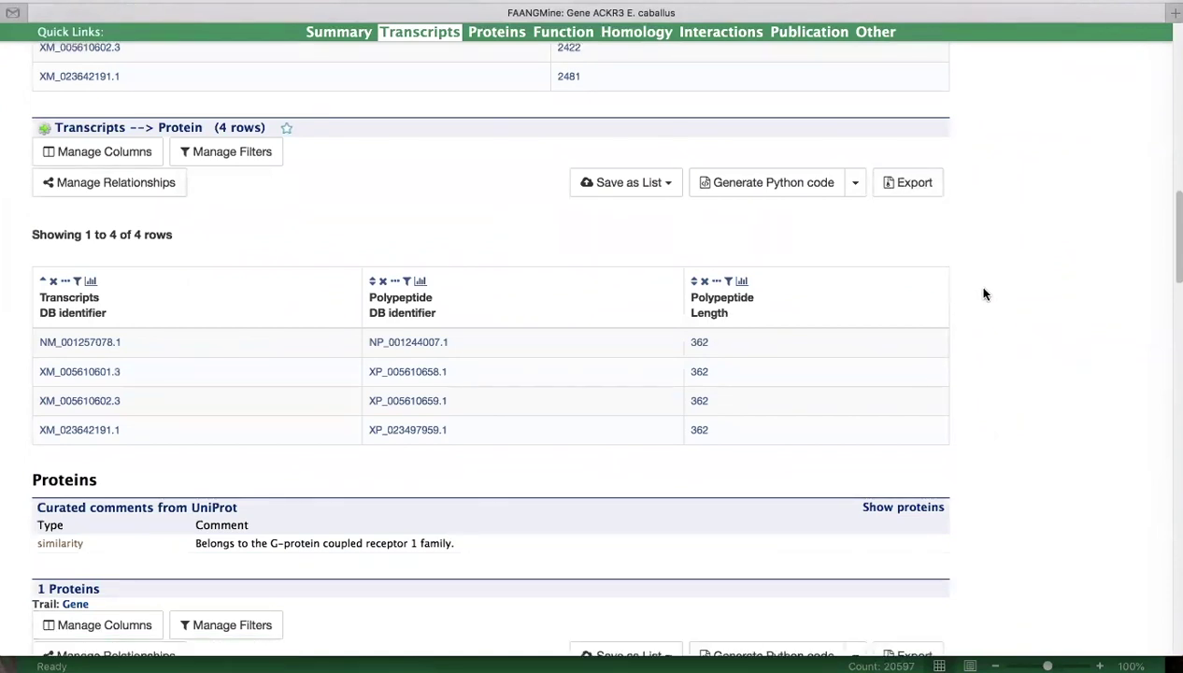
pyautogui.scroll(-2, 983, 294)
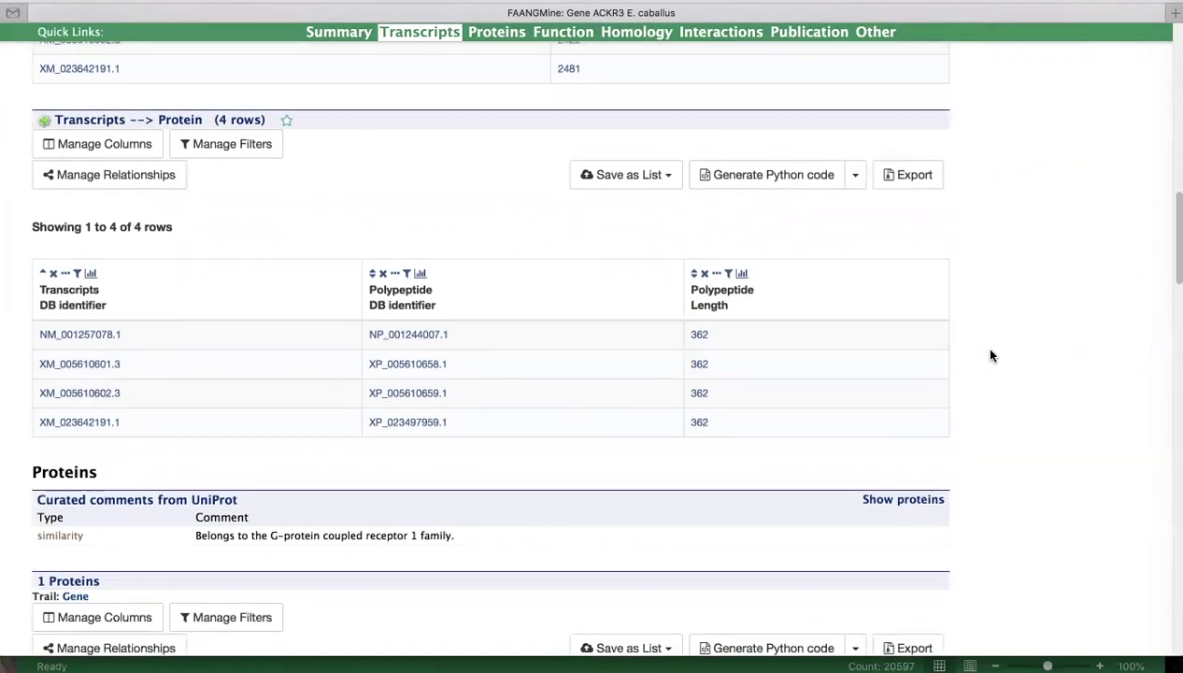
# Examine the gene report's Proteins, Gene Ontology, Pathways, Homology, Interactions and Publication sections
pyautogui.scroll(-10, 1006, 415)
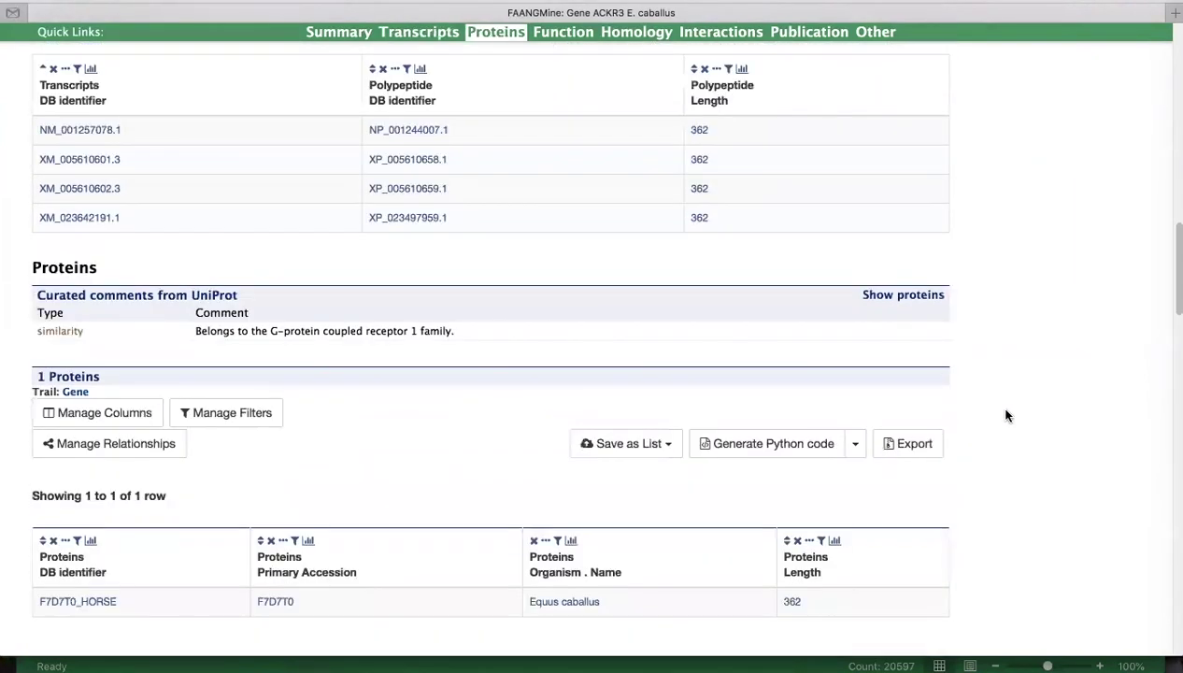
pyautogui.scroll(-10, 1006, 415)
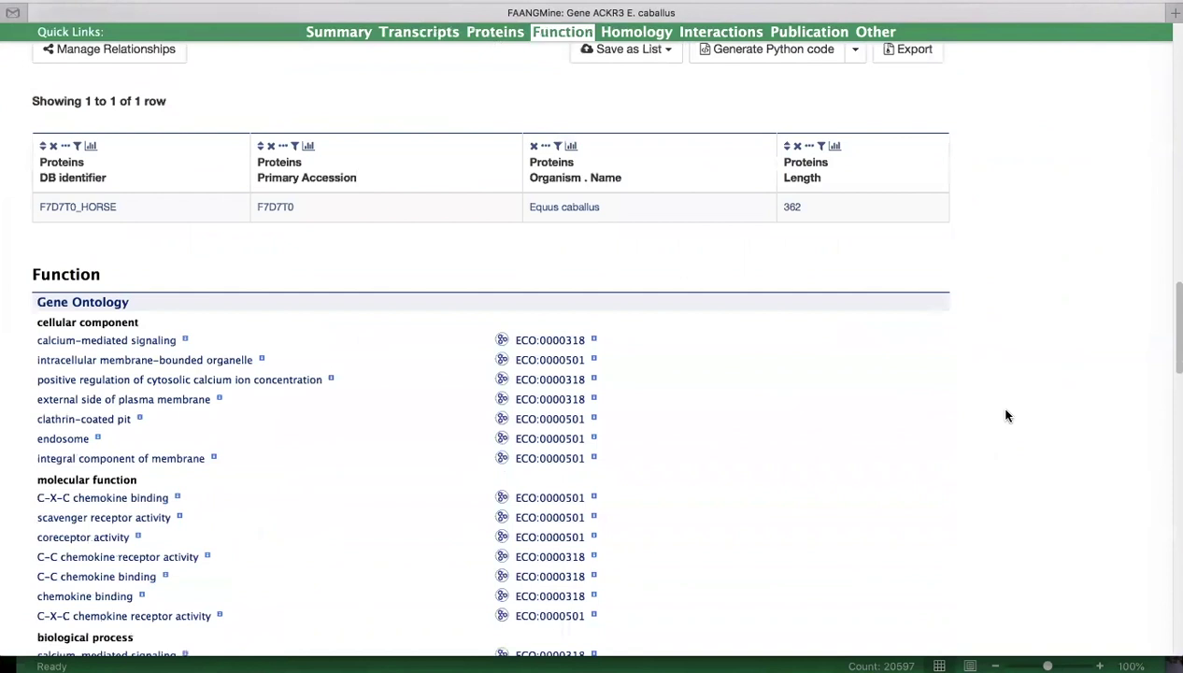
pyautogui.scroll(-10, 900, 467)
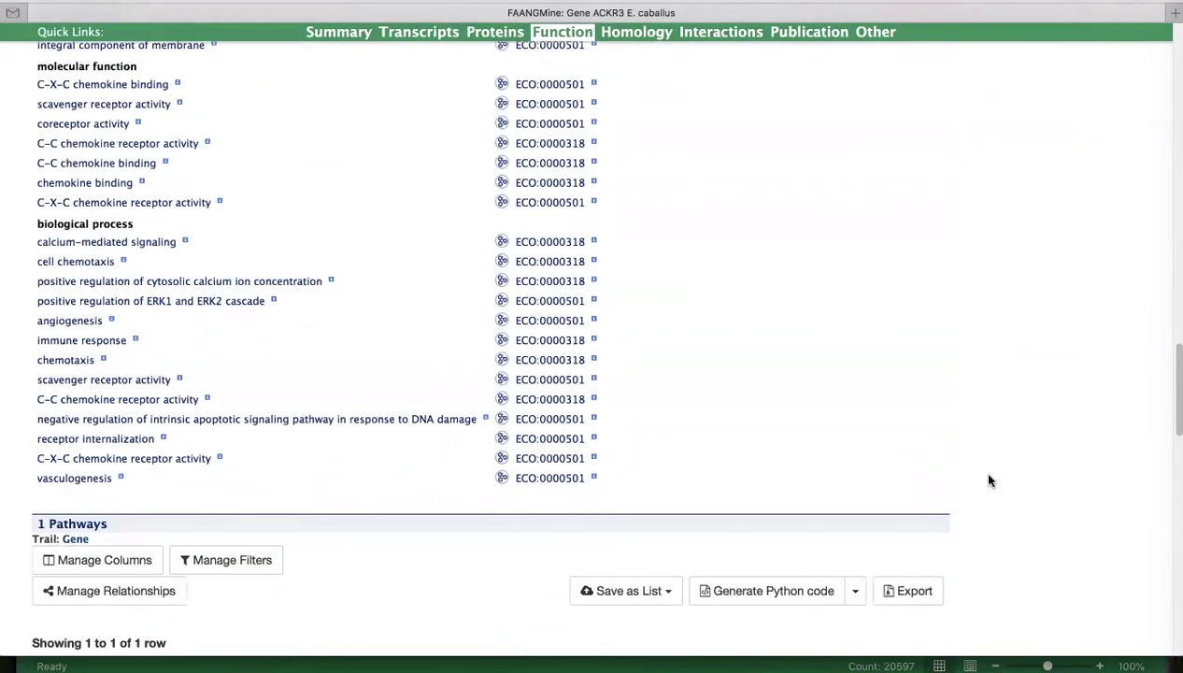
pyautogui.scroll(-9, 987, 478)
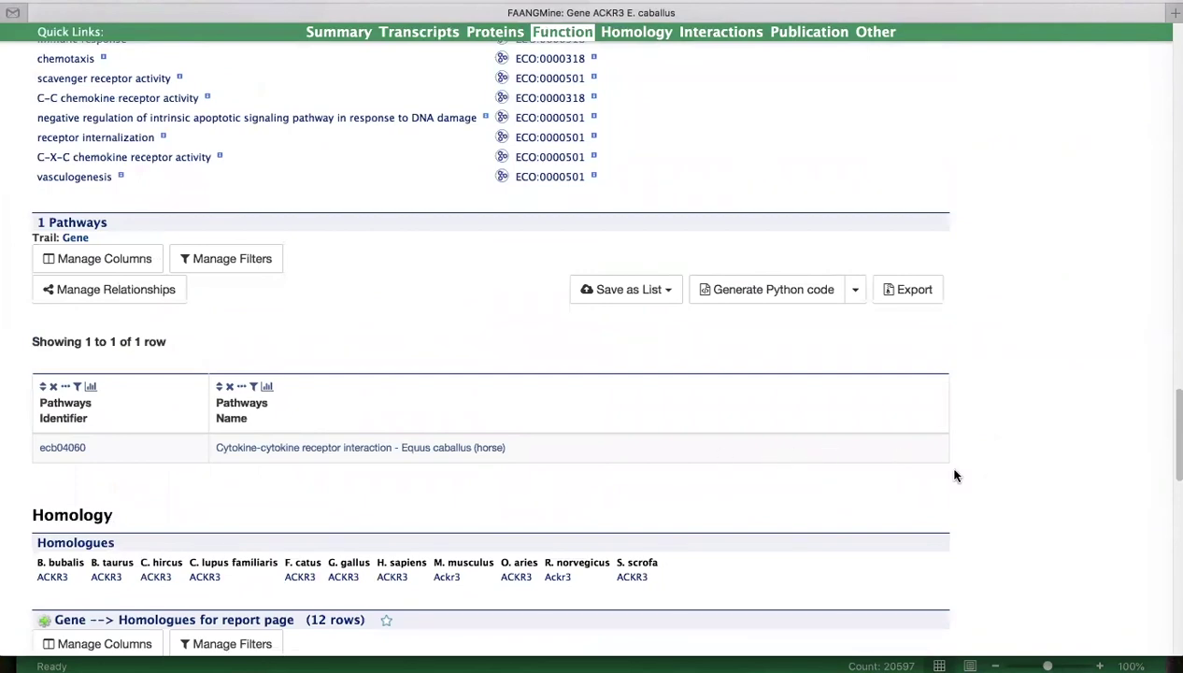
pyautogui.scroll(-20, 956, 475)
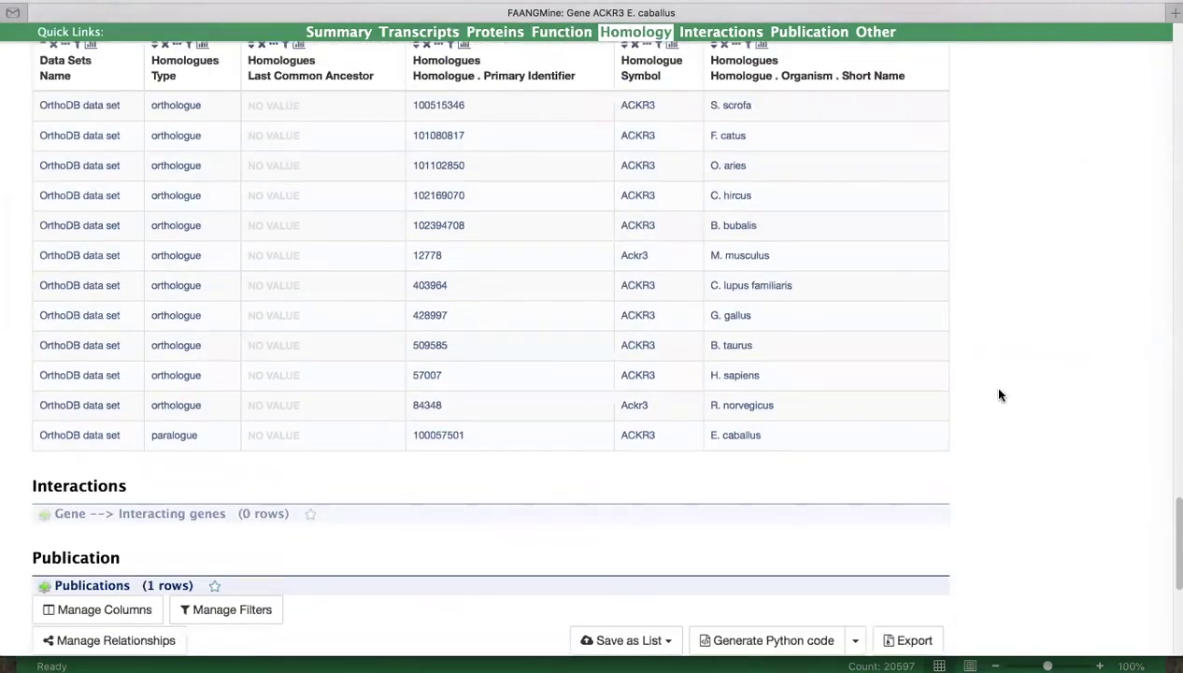
# Leave the ACKR3 gene report and go back to the FAANGMine home page
pyautogui.scroll(20, 996, 405)
pyautogui.scroll(20, 998, 422)
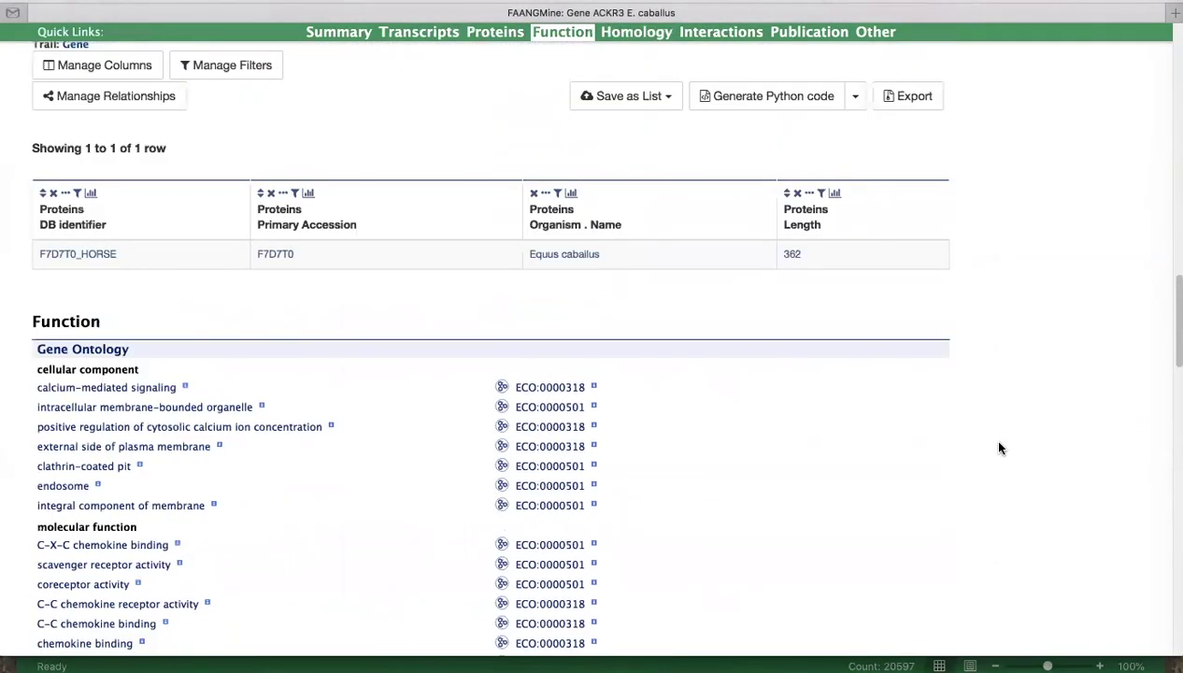
pyautogui.scroll(5, 1037, 426)
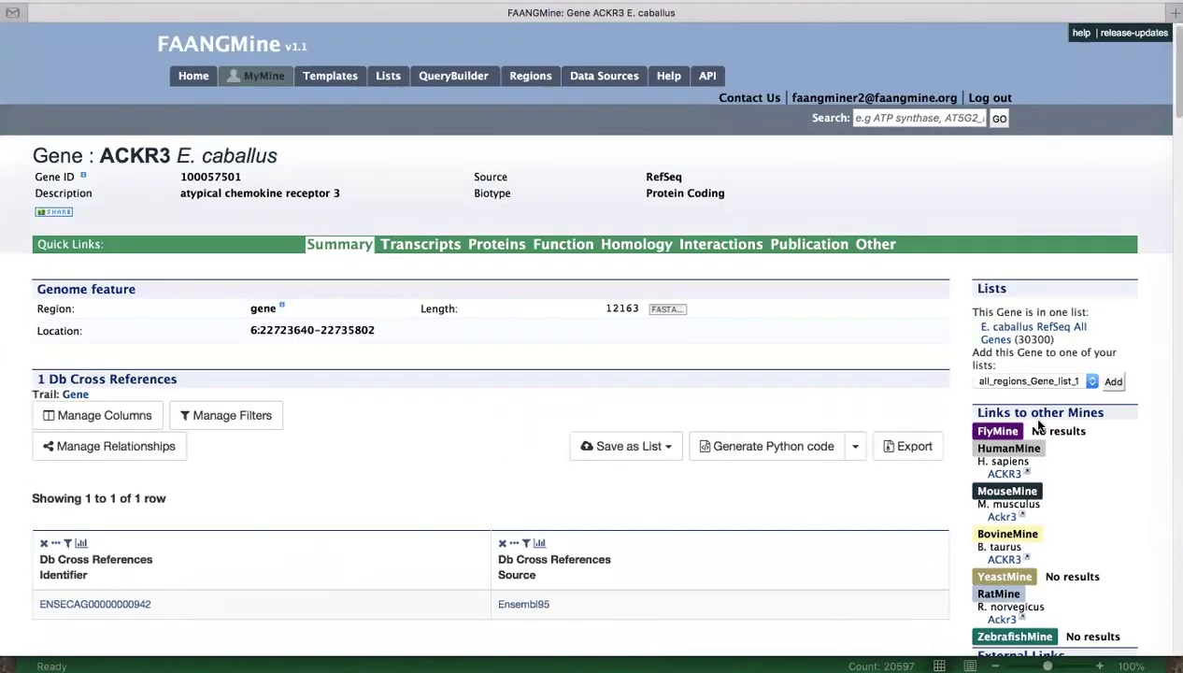
pyautogui.click(193, 76)
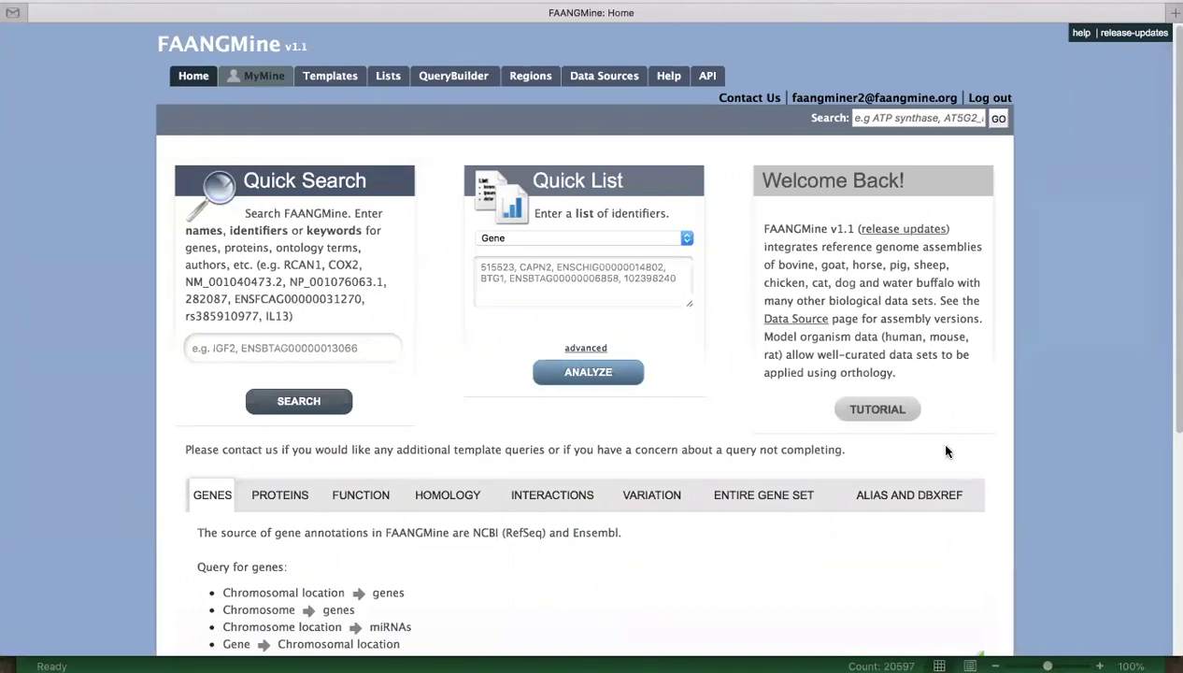
# Review the home page's popular template queries for Genes and for Entire Gene Set
pyautogui.scroll(-2, 1018, 558)
pyautogui.scroll(-3, 1046, 558)
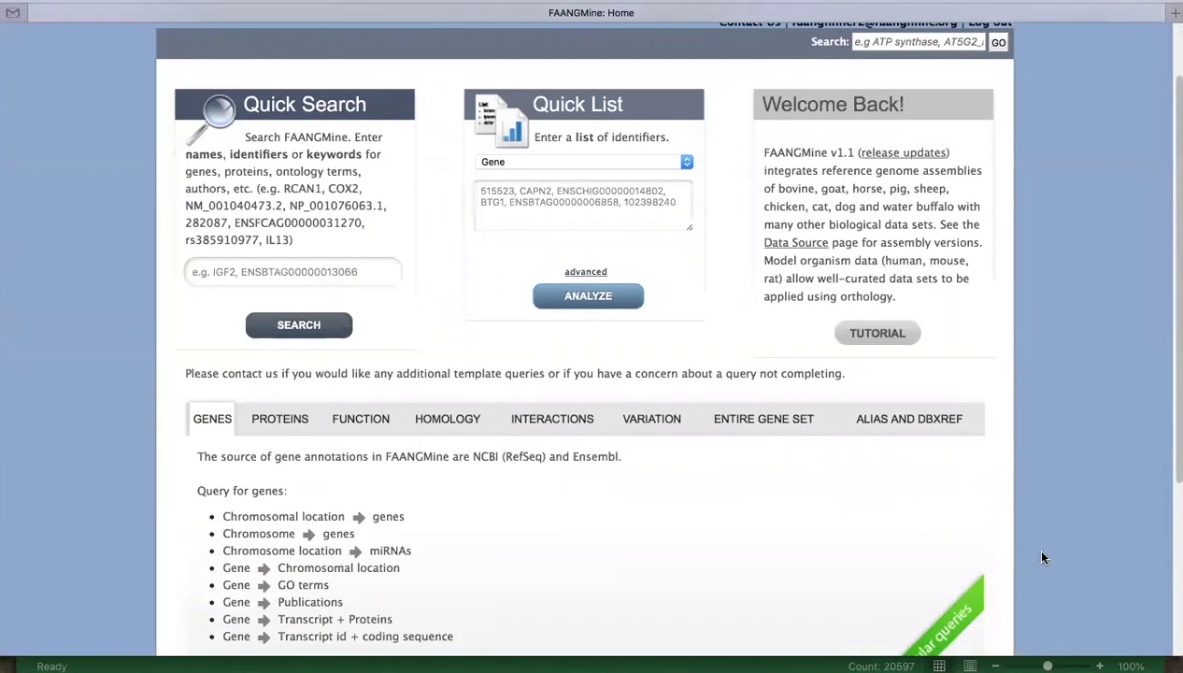
pyautogui.scroll(-2, 1045, 552)
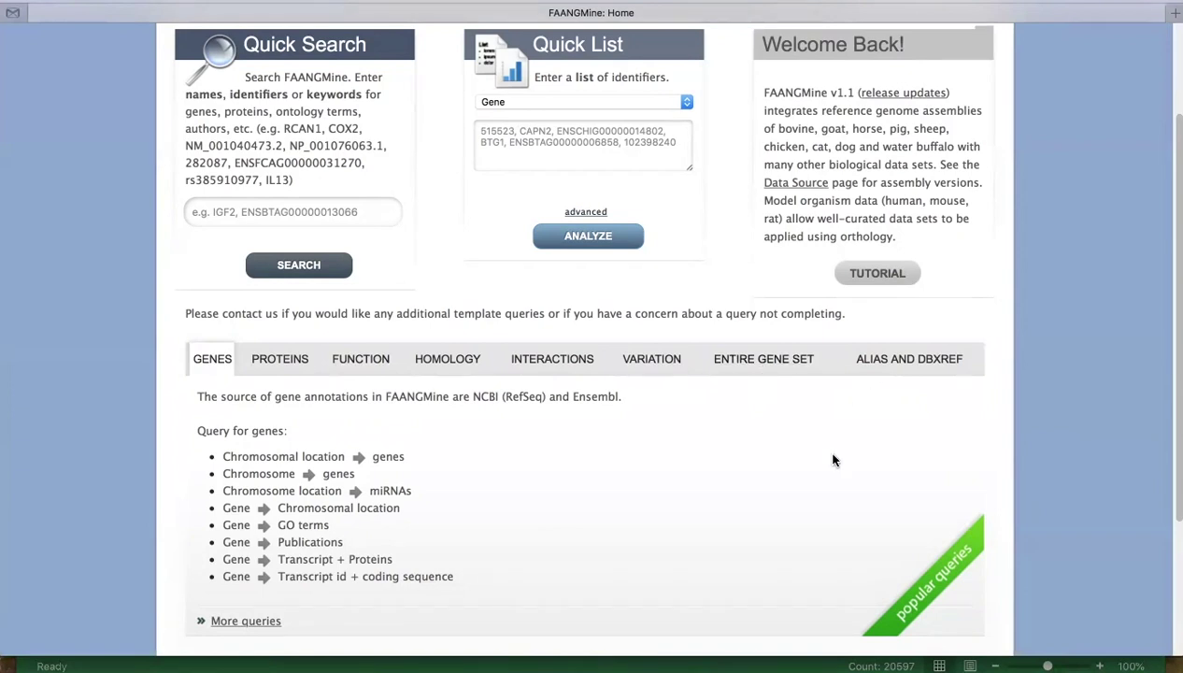
pyautogui.scroll(-1, 835, 459)
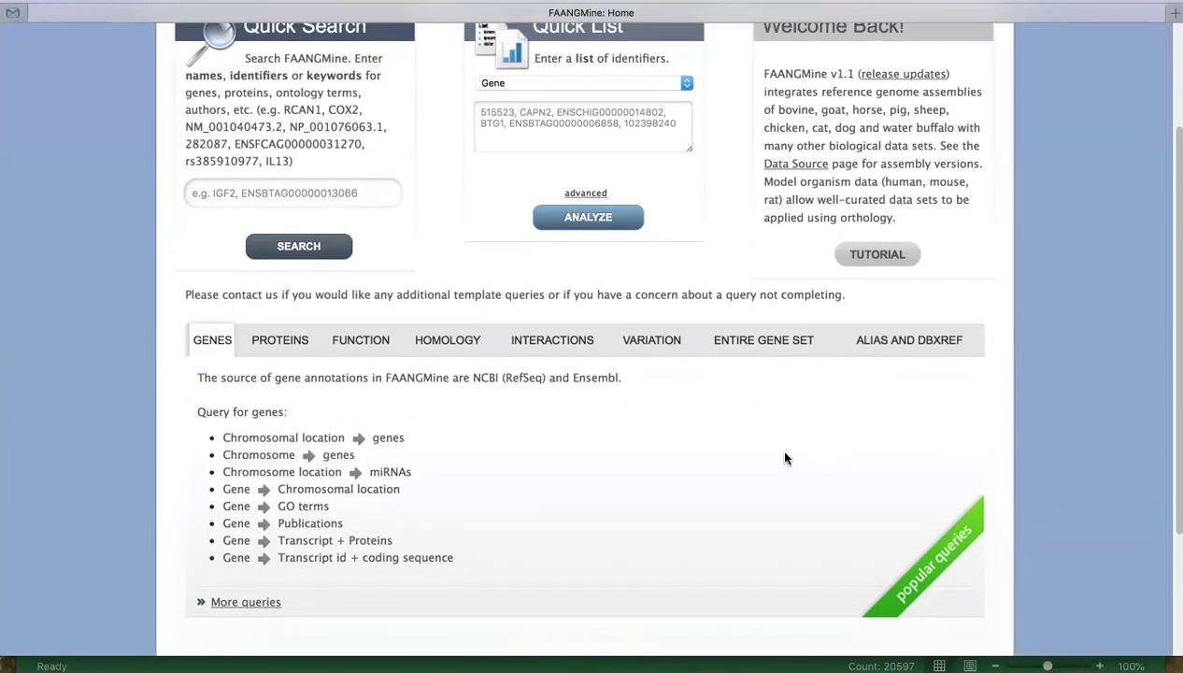
pyautogui.click(759, 342)
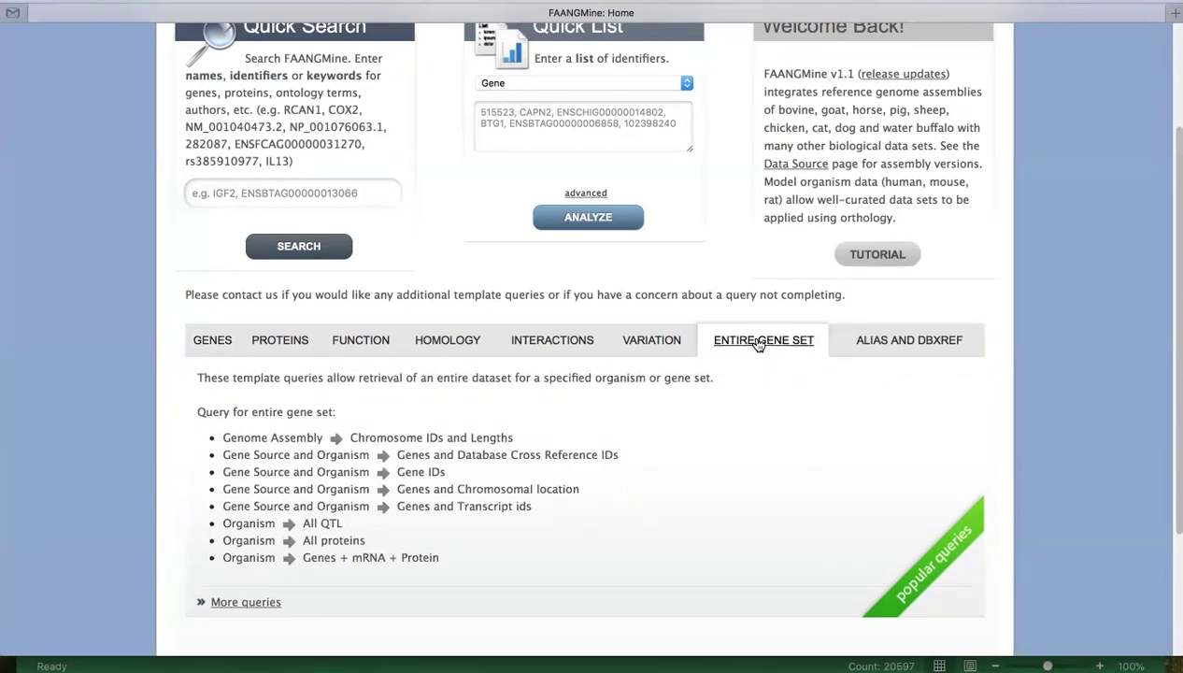
# Open the Gene --> Pathway template query from the Function category of popular queries
pyautogui.click(360, 343)
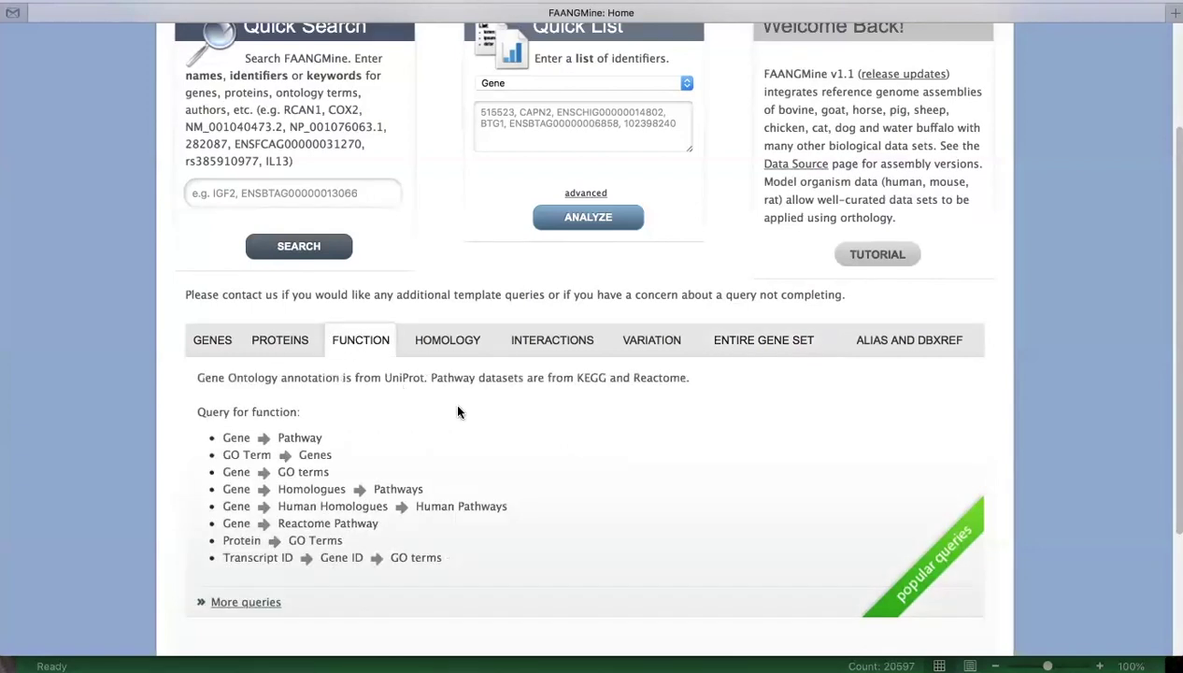
pyautogui.scroll(-1, 457, 408)
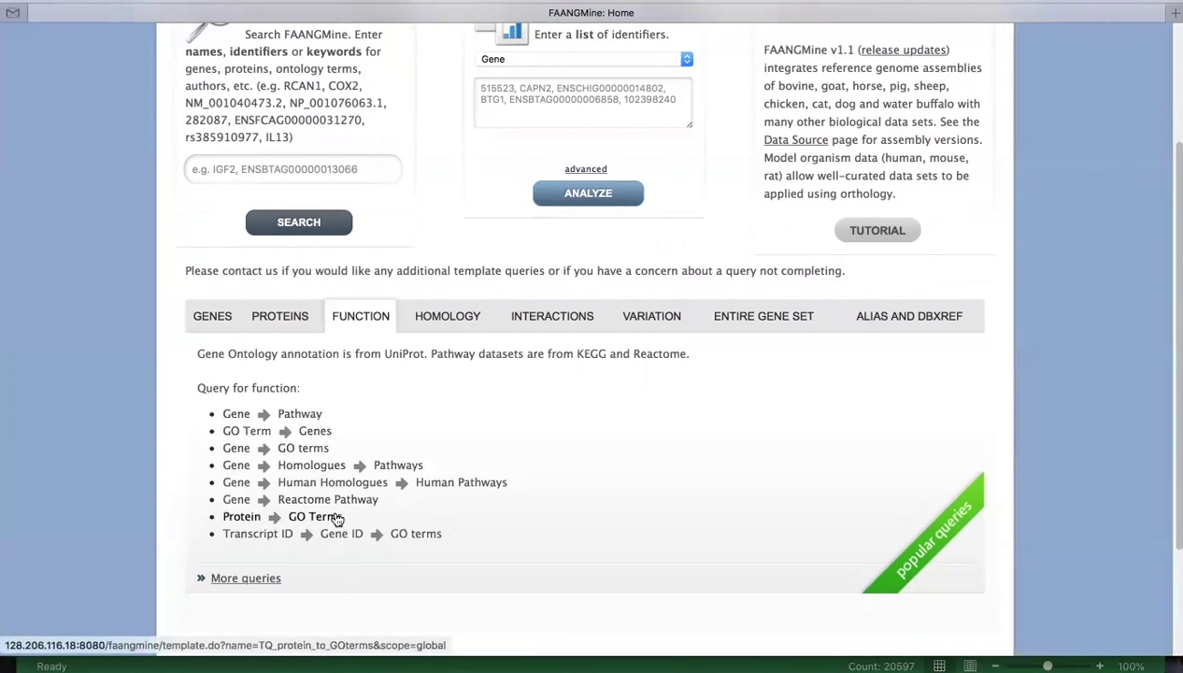
pyautogui.scroll(-1, 382, 408)
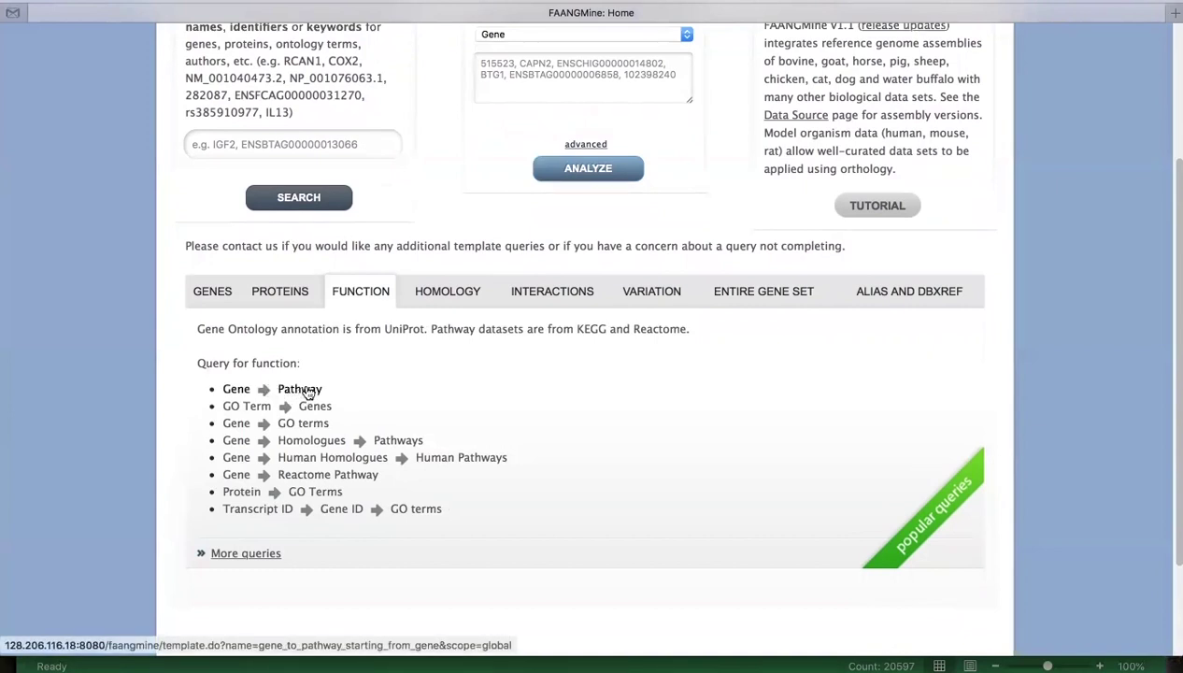
pyautogui.click(304, 394)
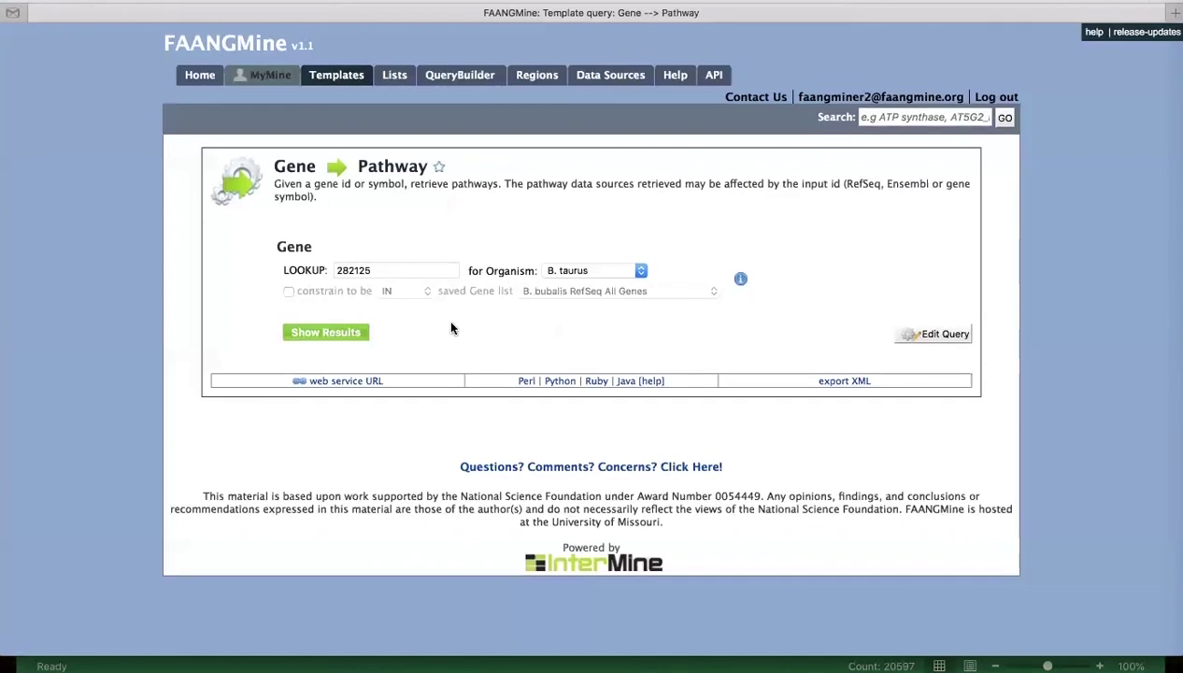
# Switch the saved gene list constraint on and off again, and show the pathway results for gene 282125 in B. taurus
pyautogui.click(288, 292)
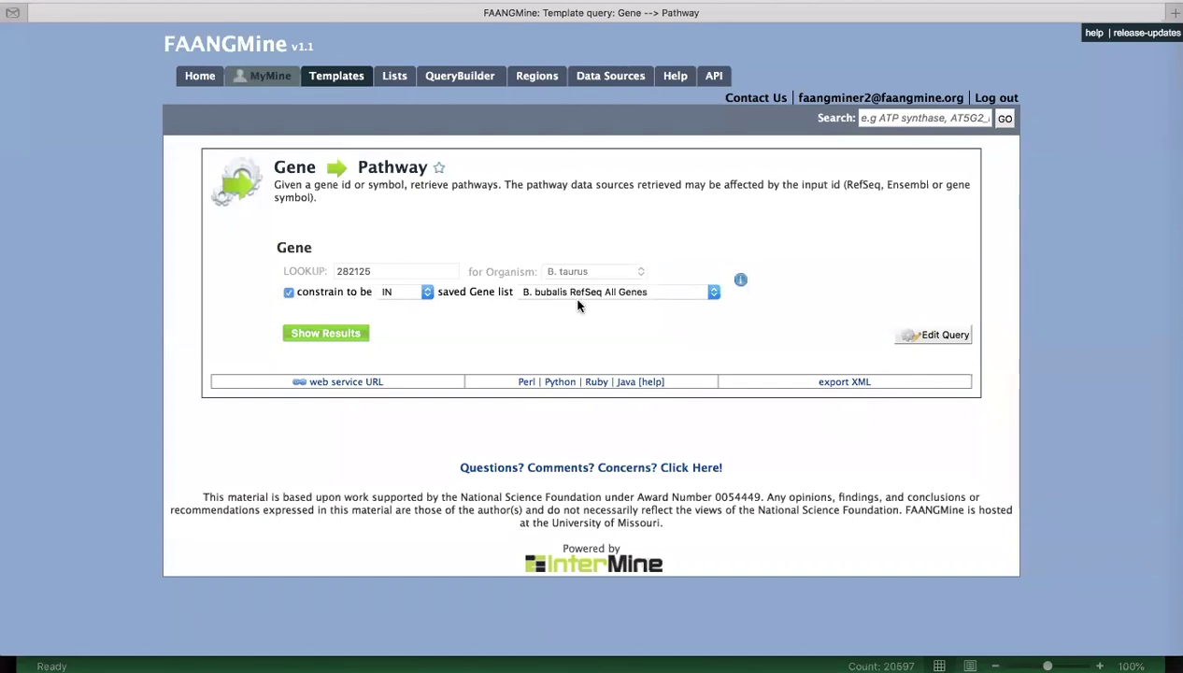
pyautogui.click(288, 293)
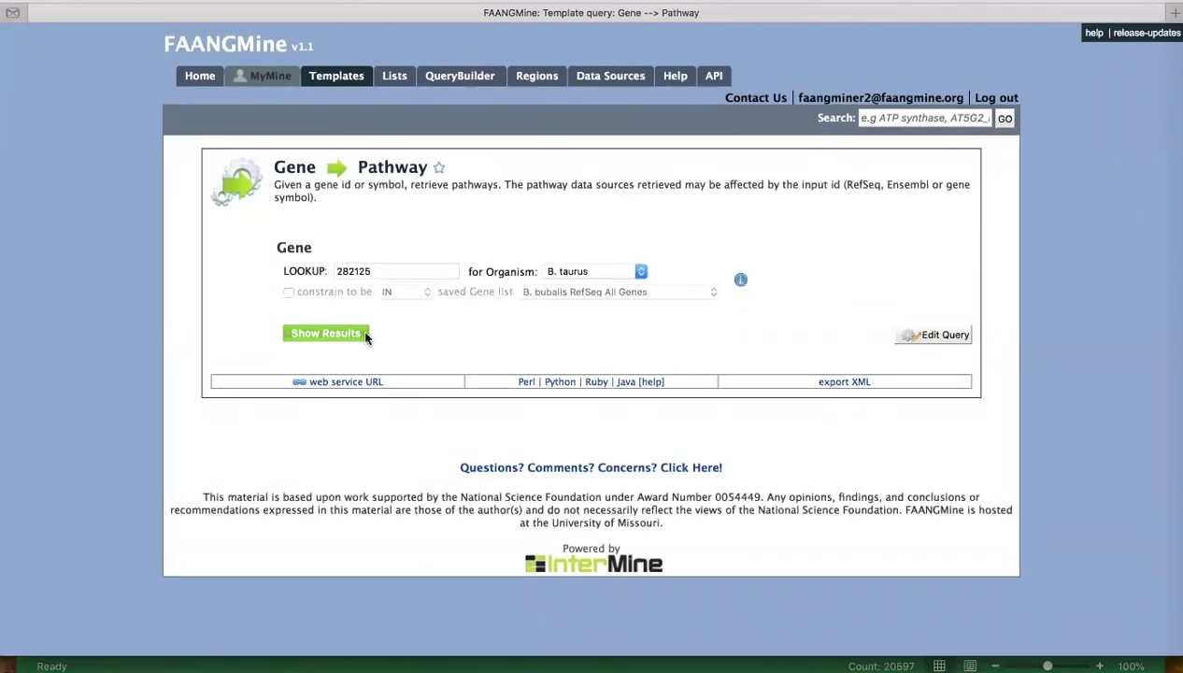
pyautogui.click(327, 333)
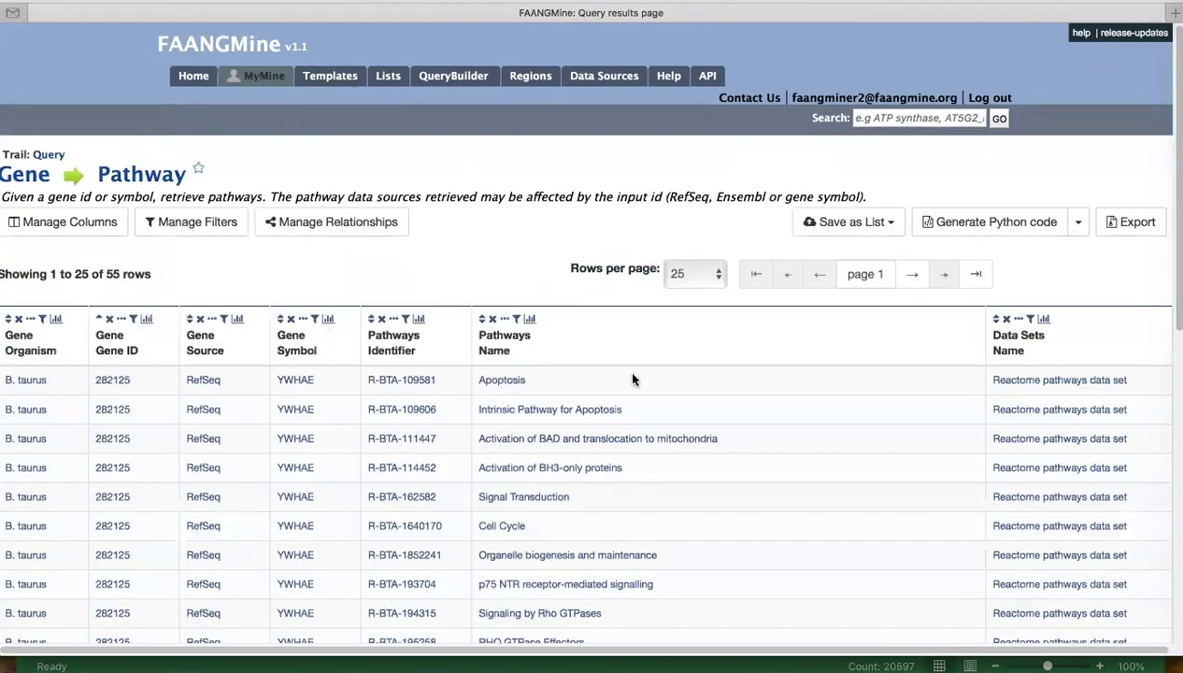
# Sort the Gene --> Pathway results alphabetically by Pathways Name and look over the reordered rows
pyautogui.scroll(-3, 839, 501)
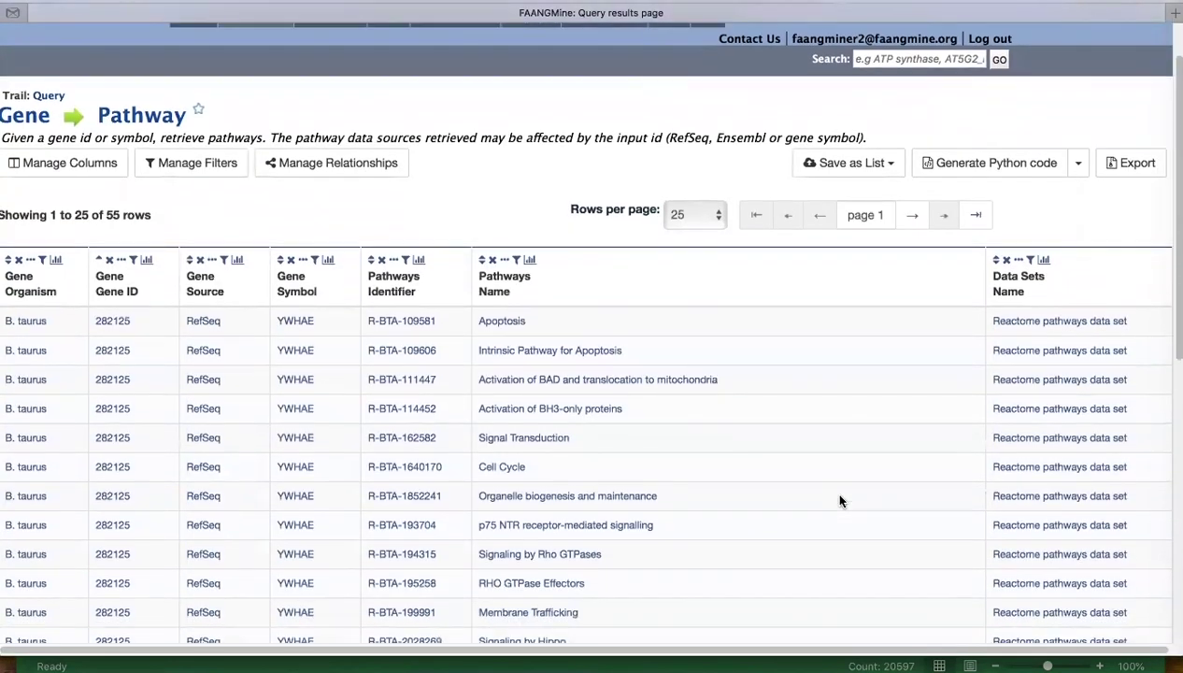
pyautogui.scroll(-1, 839, 501)
pyautogui.scroll(1, 840, 501)
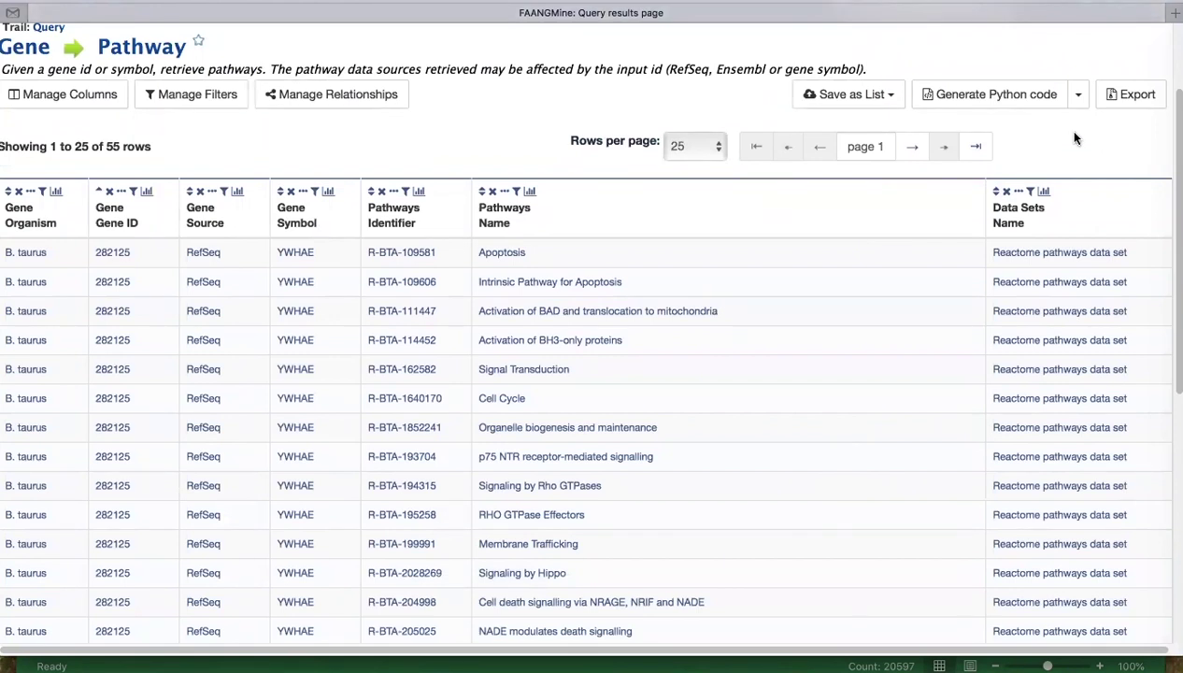
pyautogui.click(480, 192)
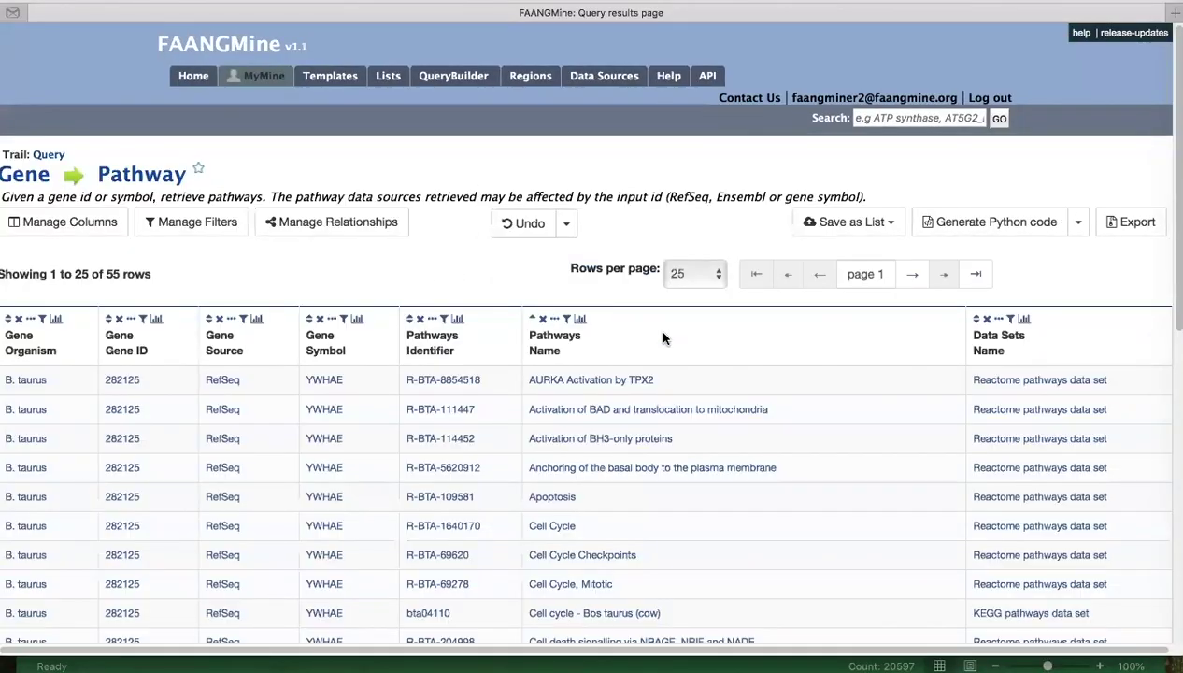
pyautogui.scroll(-1, 659, 333)
pyautogui.scroll(-2, 713, 325)
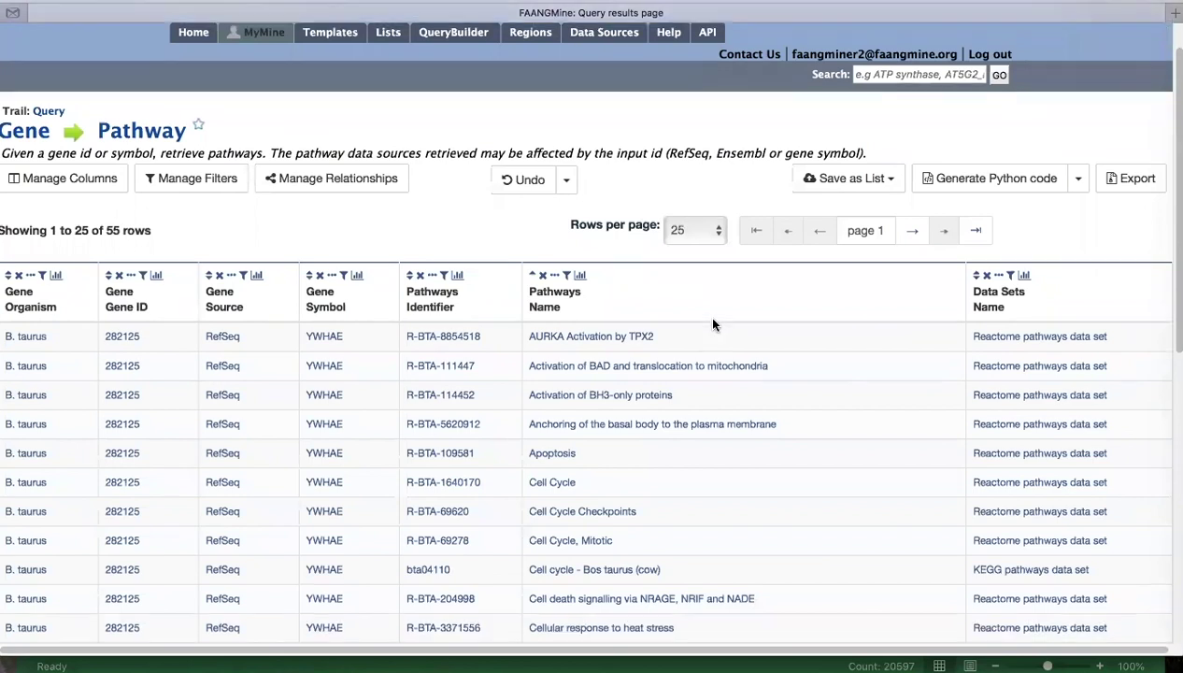
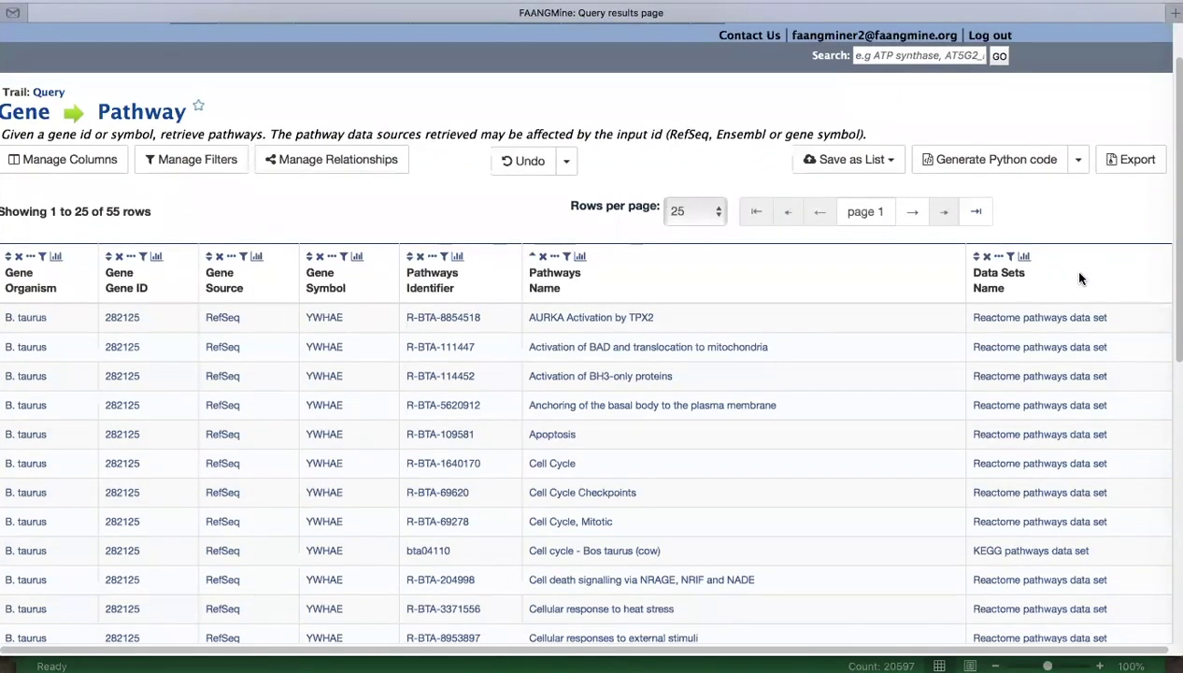
# Summarize the Data Sets Name column and restrict the table to rows matching KEGG pathways data set
pyautogui.scroll(-1, 1079, 271)
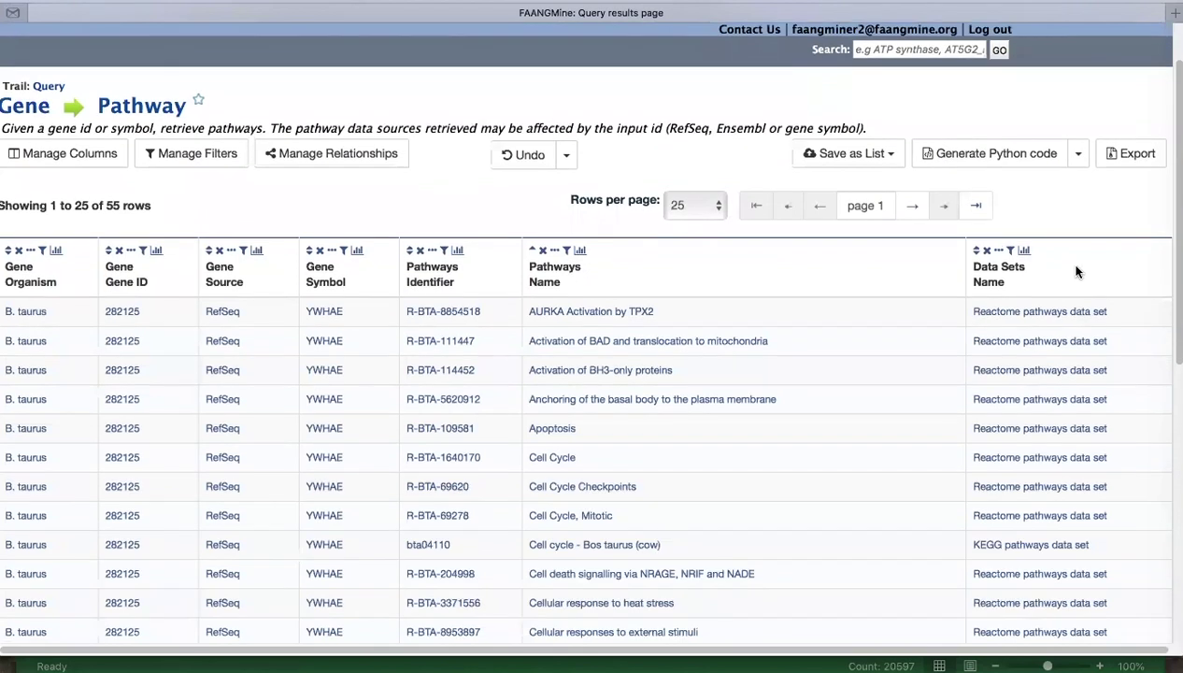
pyautogui.click(1024, 253)
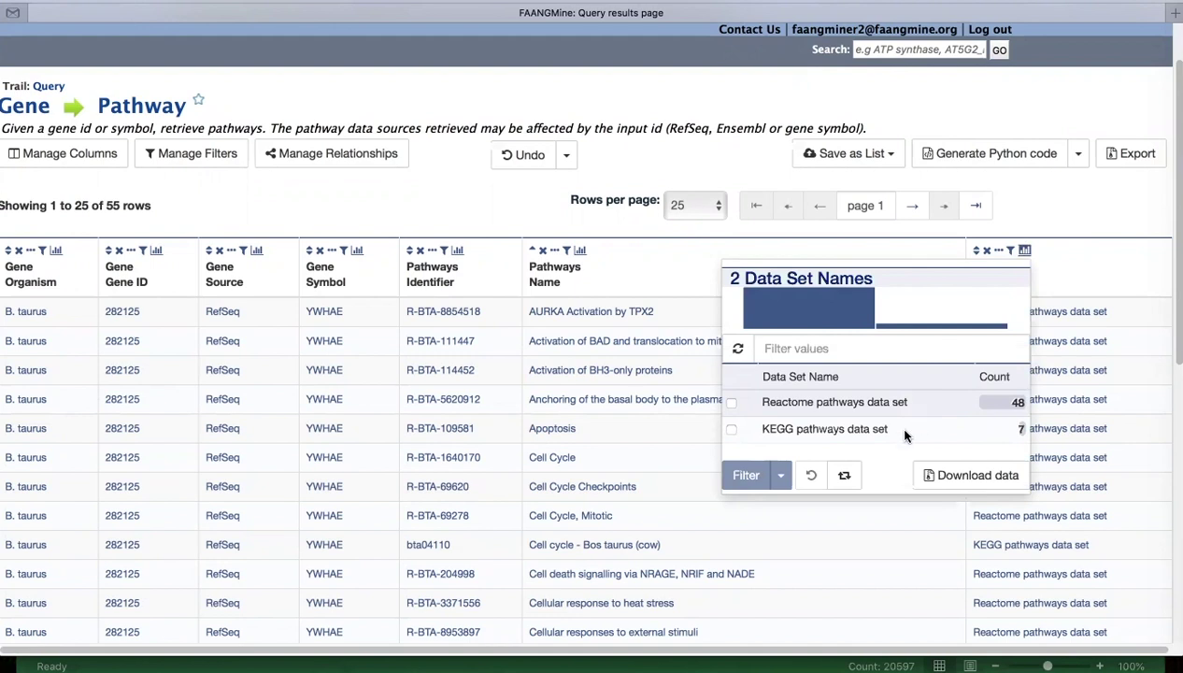
pyautogui.scroll(-1, 886, 462)
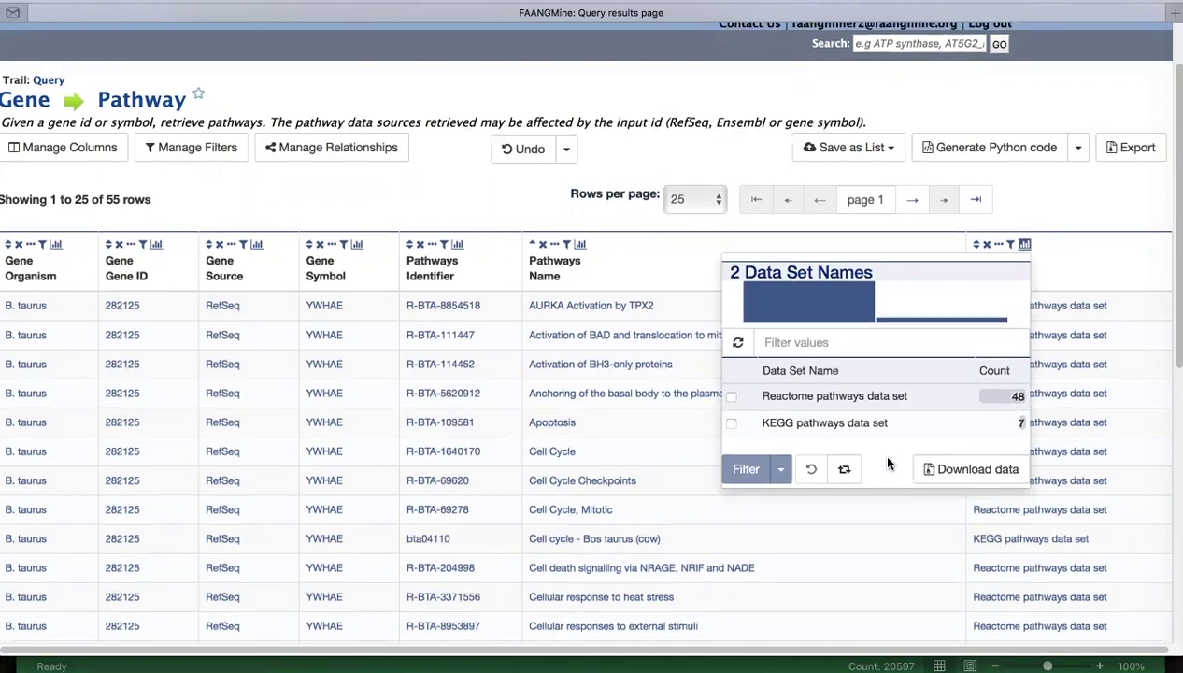
pyautogui.click(732, 424)
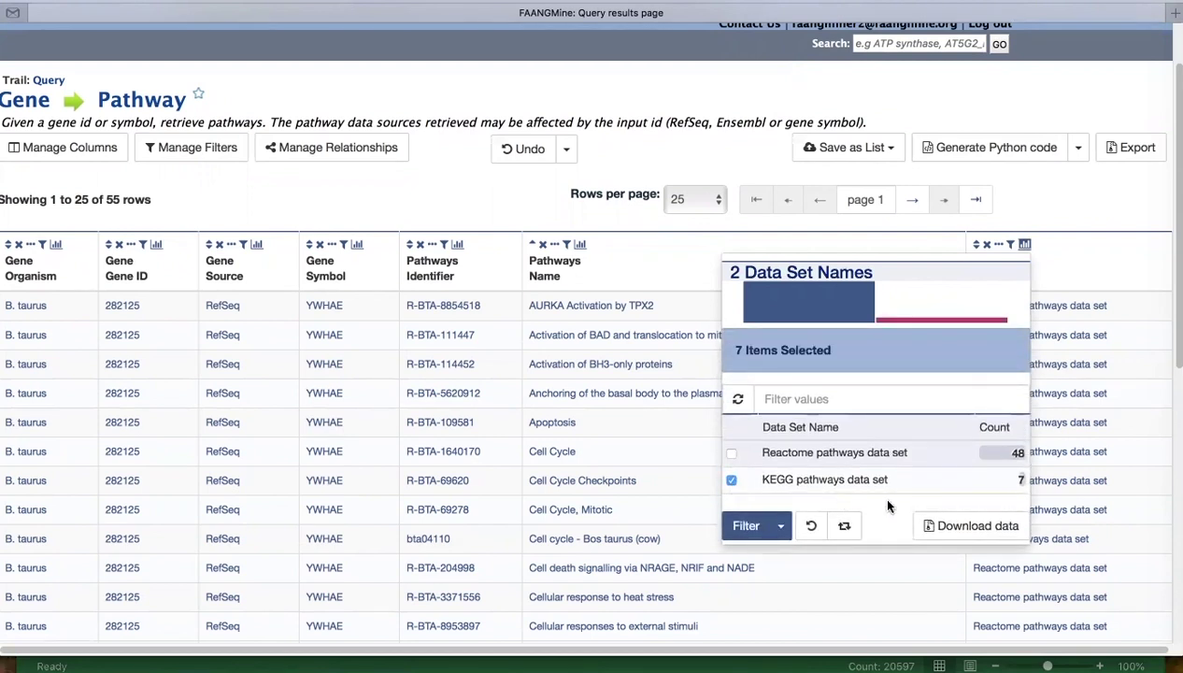
pyautogui.scroll(-3, 887, 505)
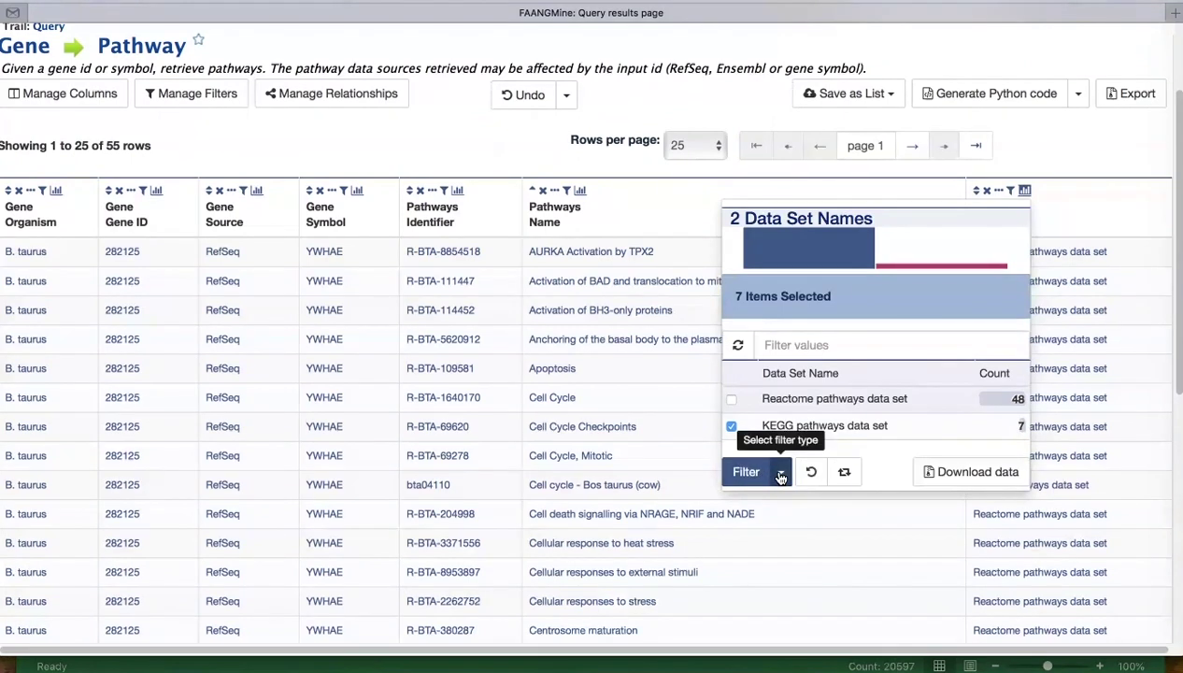
pyautogui.click(780, 474)
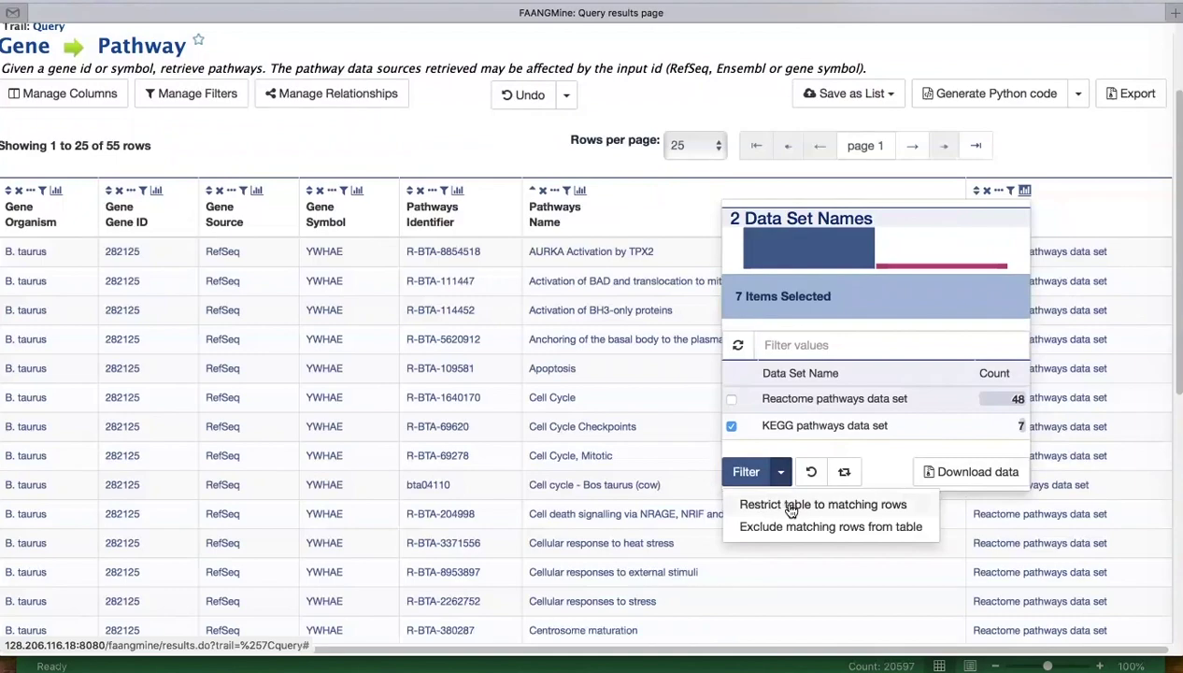
pyautogui.click(789, 506)
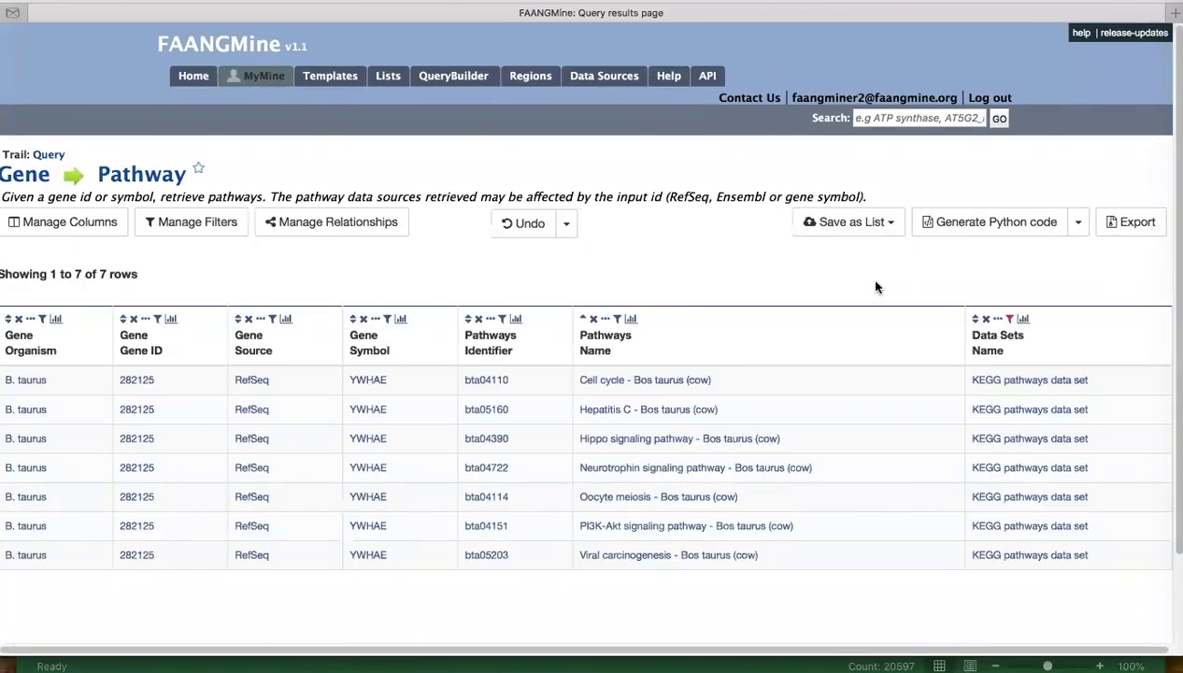
# Open the export options for the filtered results and exclude the Gene > Organism column
pyautogui.click(1138, 225)
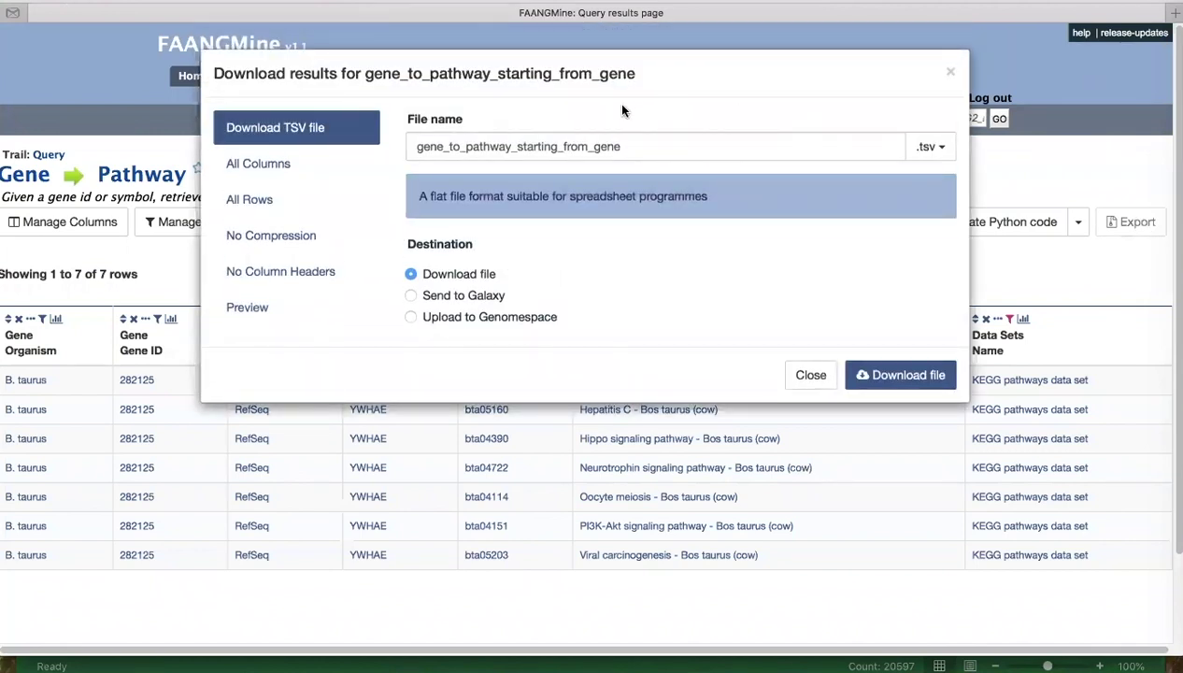
pyautogui.click(350, 163)
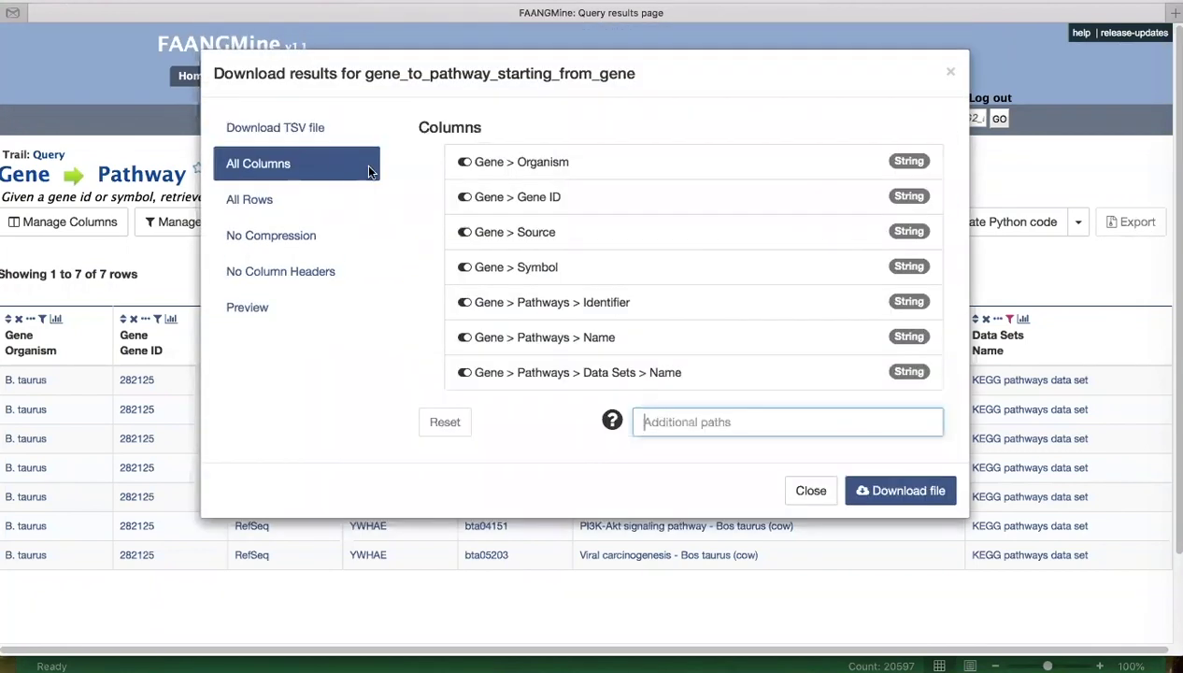
pyautogui.click(465, 163)
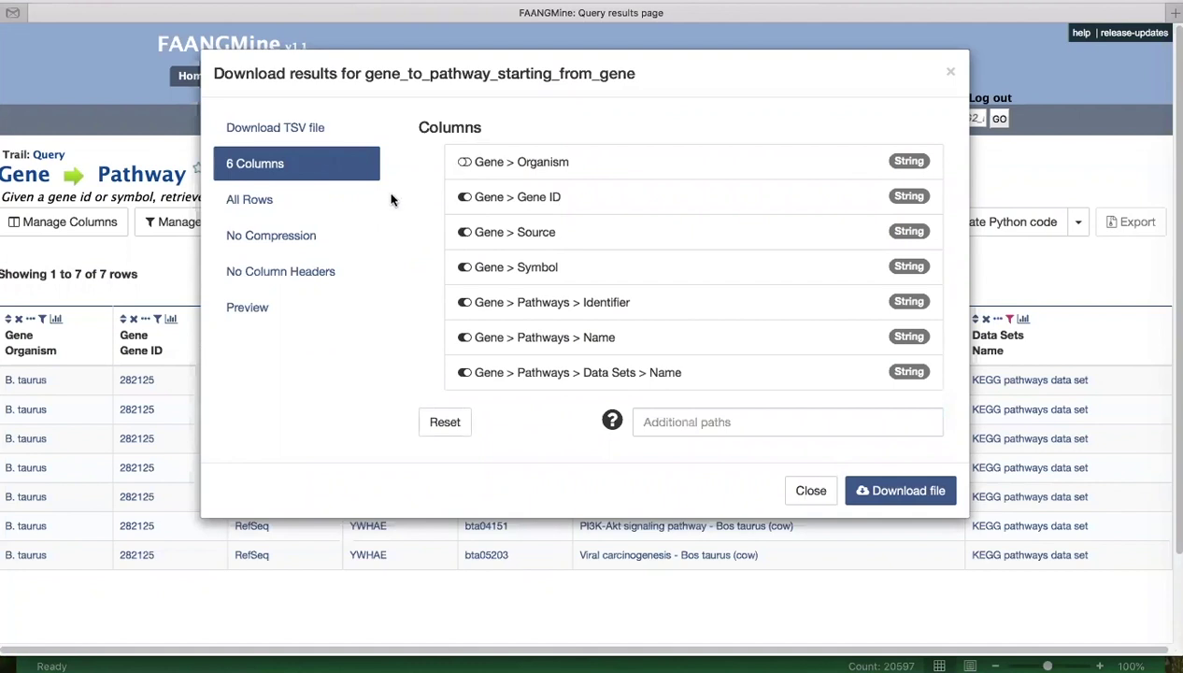
# Review the row and compression export options, add column headers, preview the TSV output, and close without downloading
pyautogui.click(331, 199)
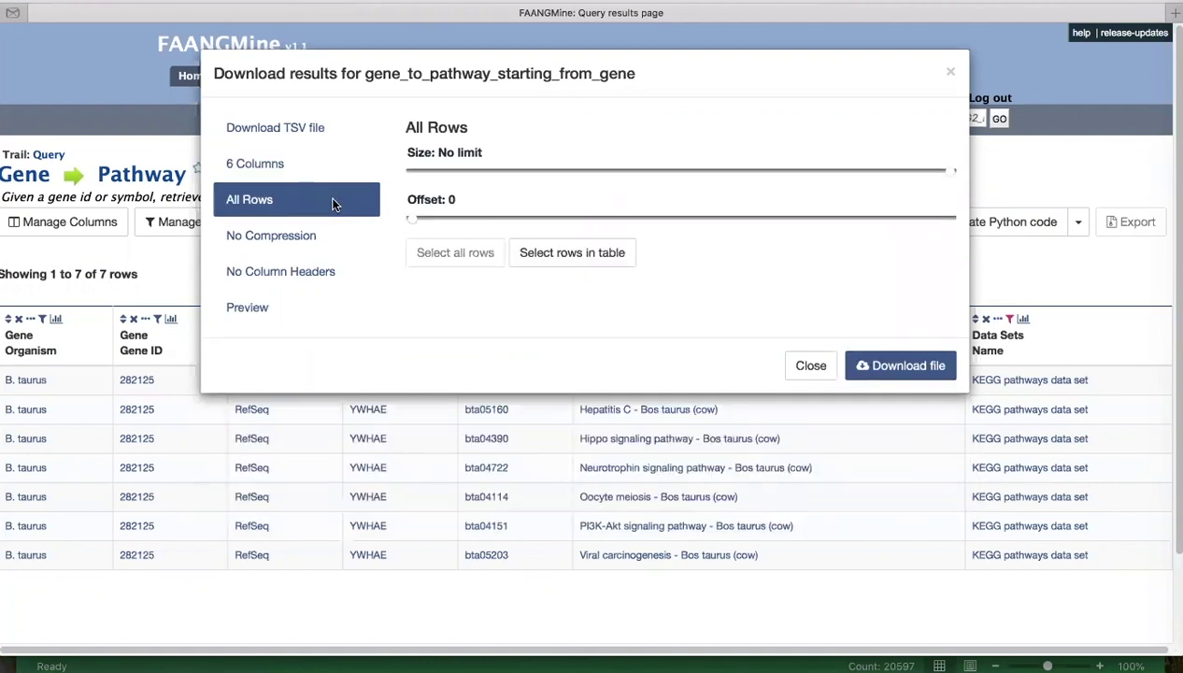
pyautogui.click(323, 247)
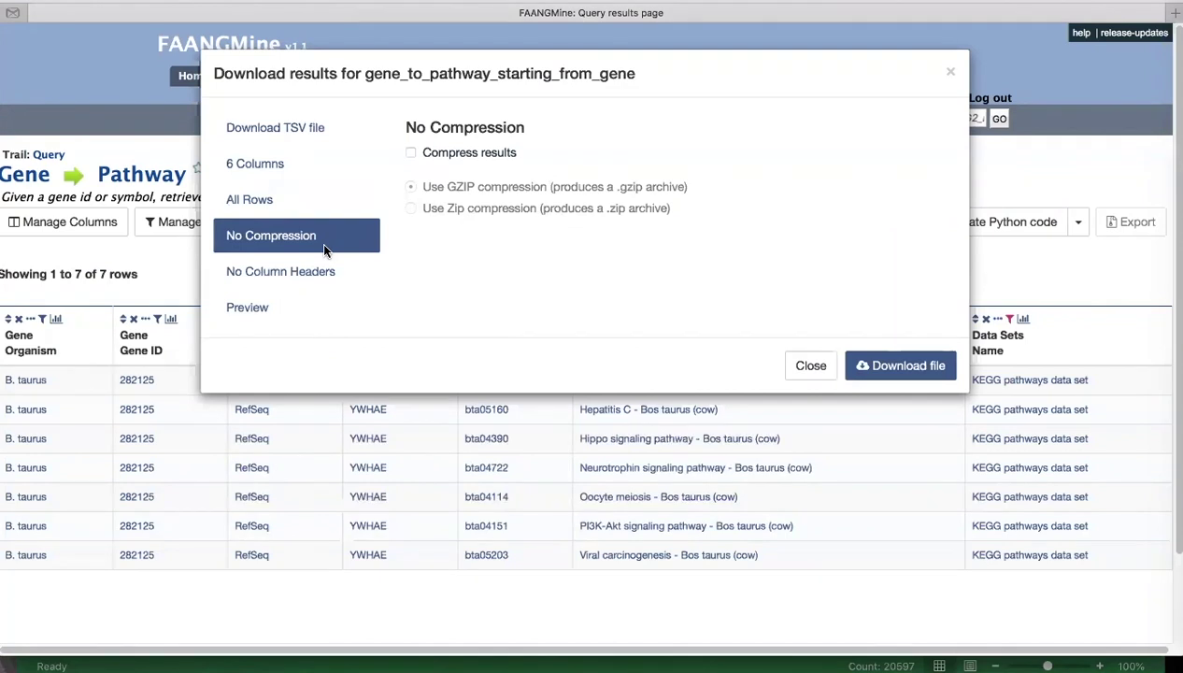
pyautogui.click(347, 265)
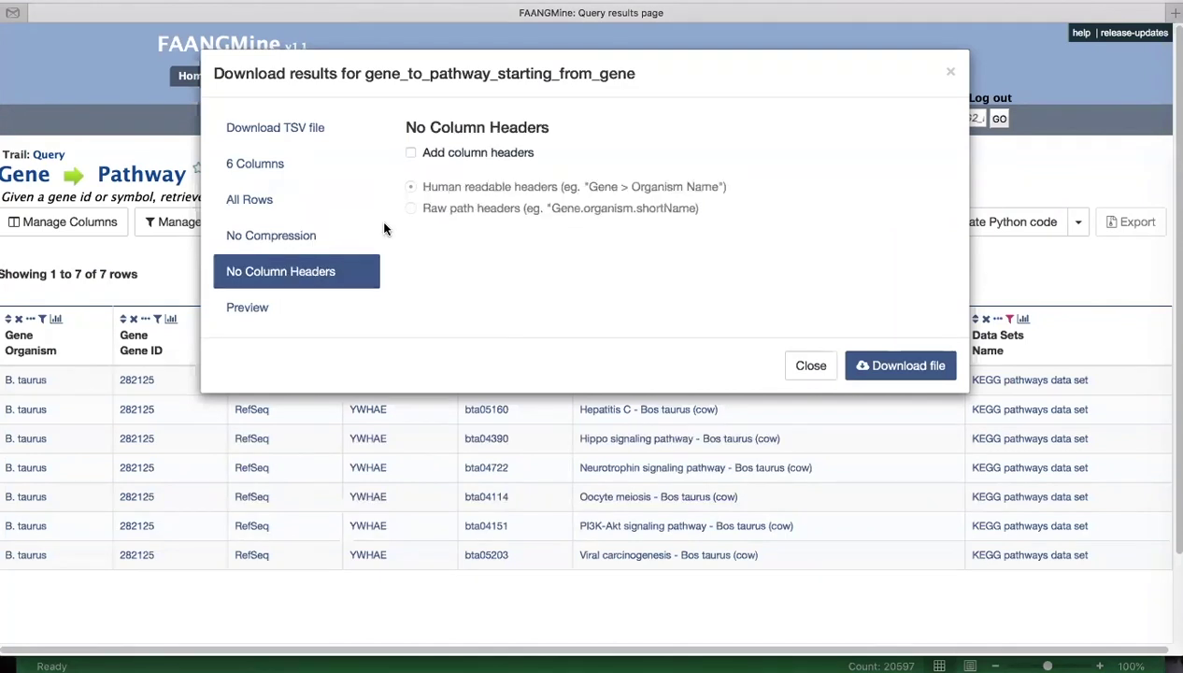
pyautogui.click(410, 153)
pyautogui.click(312, 322)
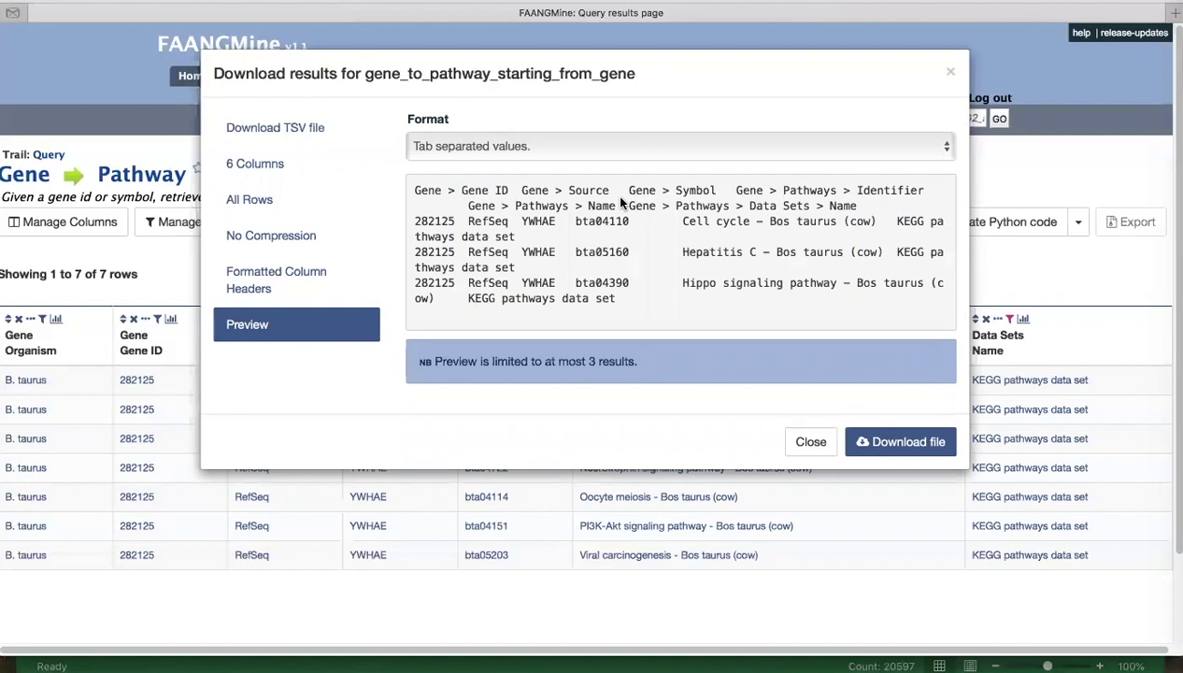
pyautogui.click(360, 133)
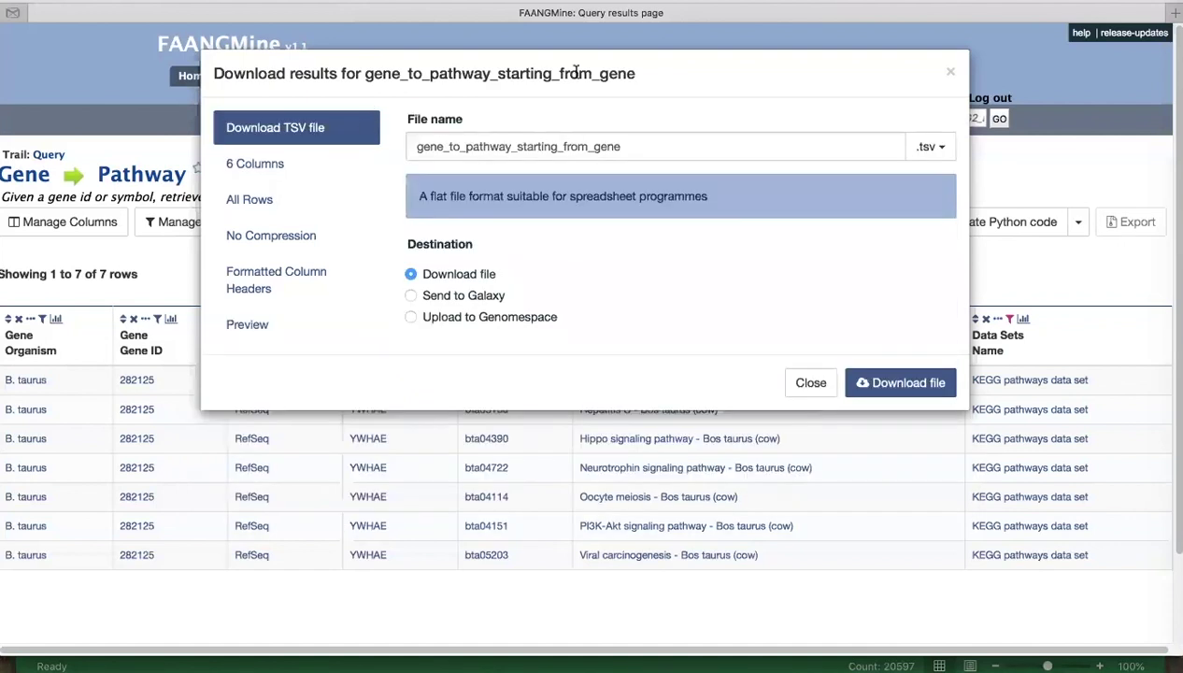
pyautogui.click(951, 77)
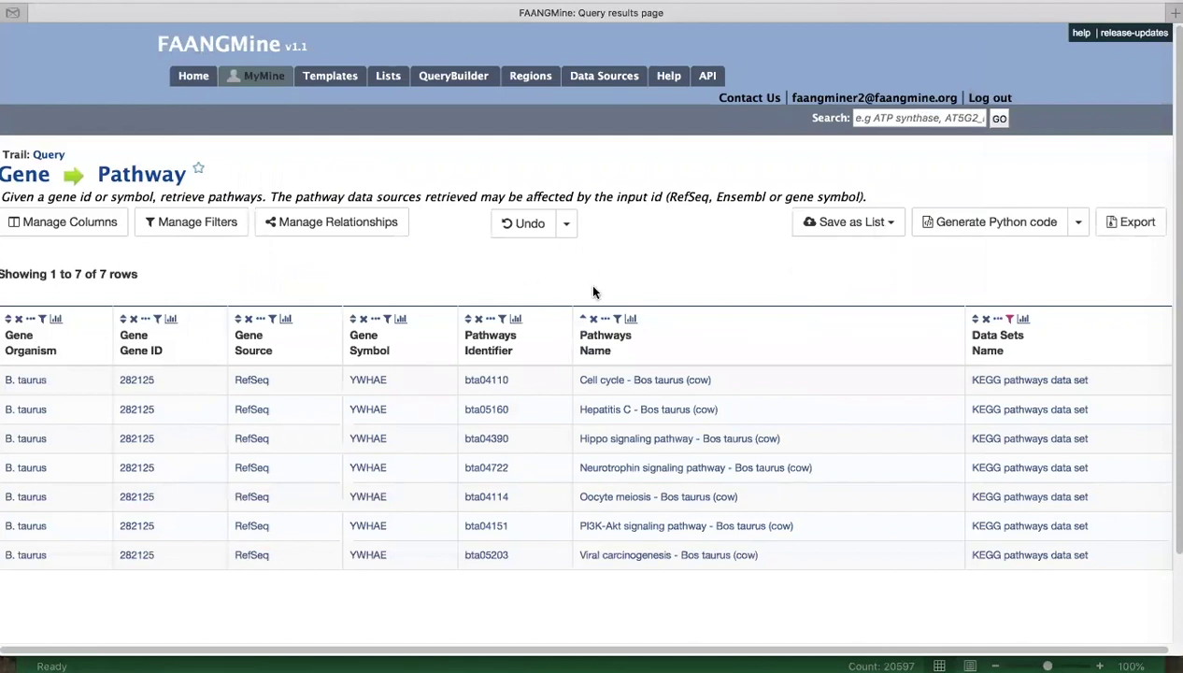
# Undo the KEGG data set filter and look over the unfiltered pathway results
pyautogui.click(520, 226)
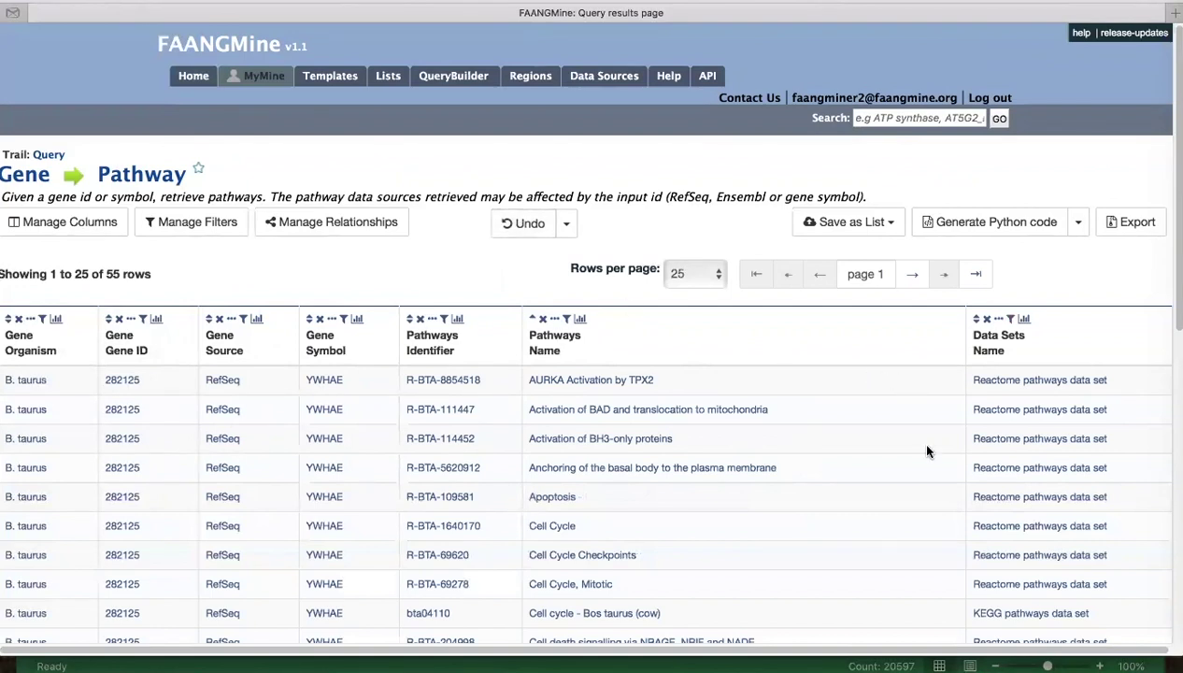
pyautogui.scroll(-2, 927, 452)
pyautogui.scroll(-2, 927, 452)
pyautogui.scroll(3, 927, 452)
pyautogui.scroll(1, 667, 142)
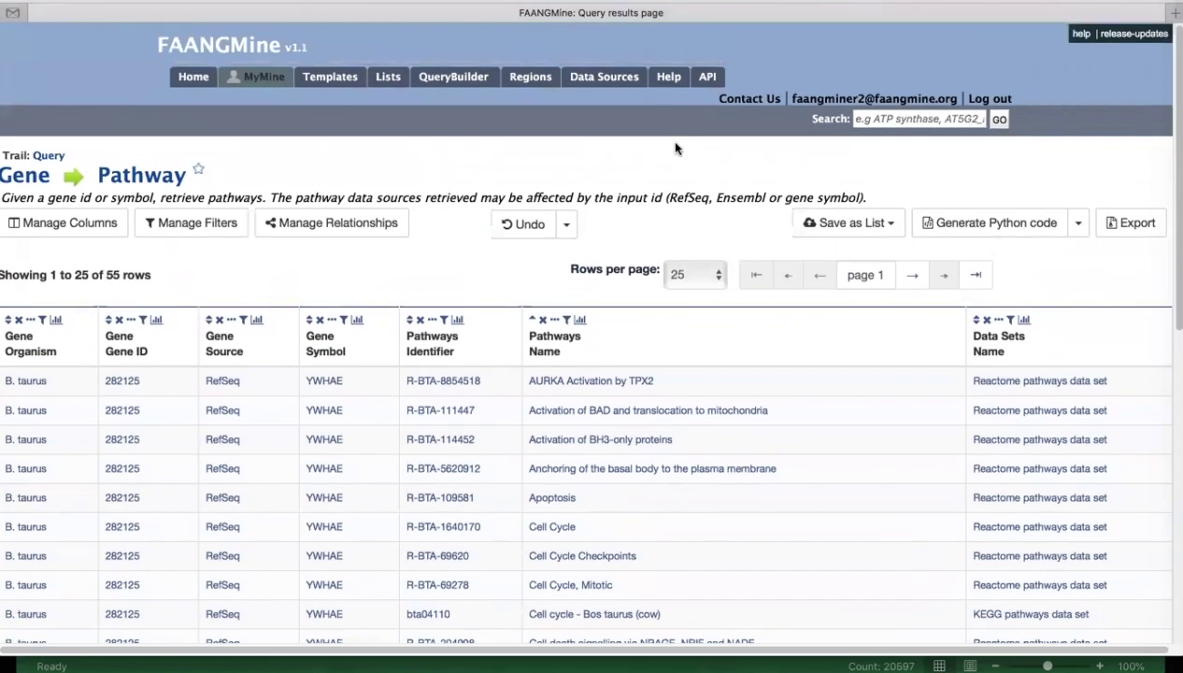
# Return to the FAANGMine home page and look over its search, list and template query sections
pyautogui.click(190, 79)
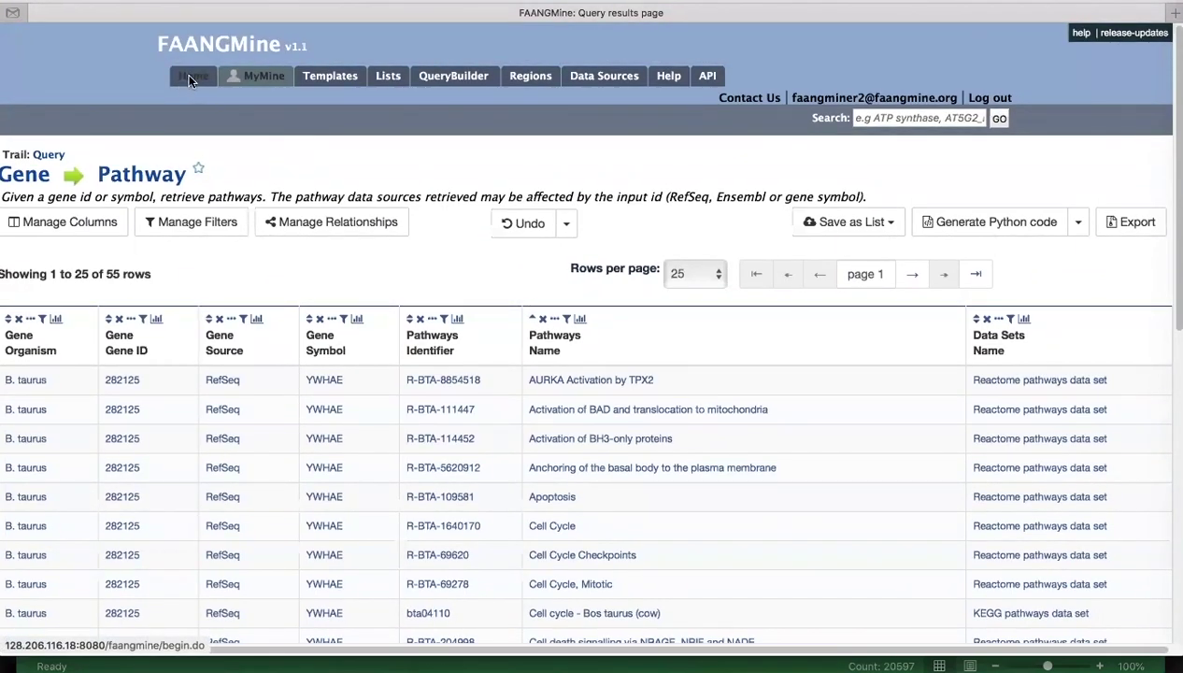
pyautogui.scroll(-1, 1026, 383)
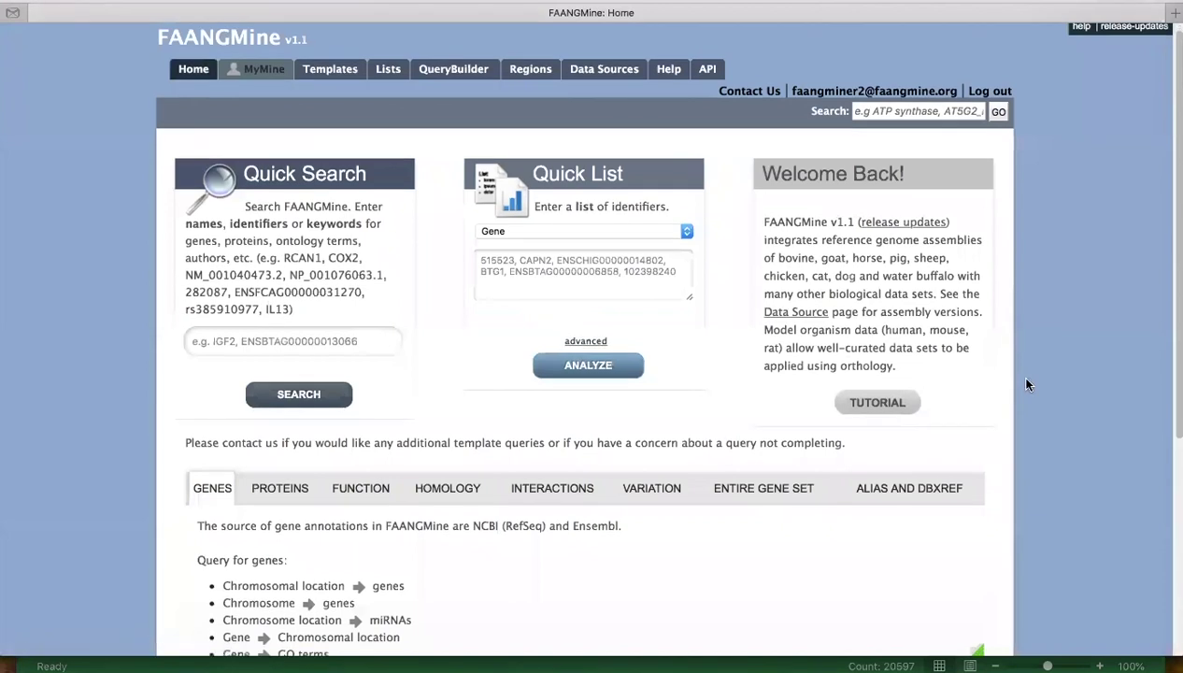
pyautogui.scroll(-3, 1026, 383)
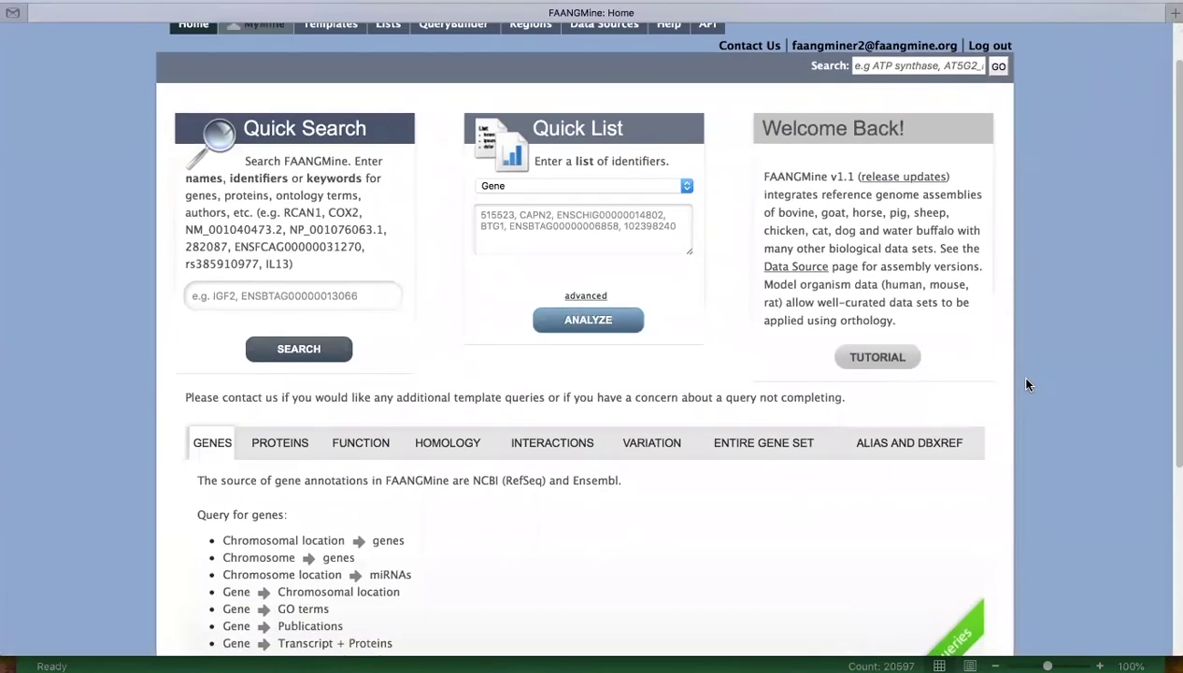
pyautogui.scroll(3, 1026, 383)
pyautogui.scroll(-2, 1026, 383)
pyautogui.scroll(2, 1026, 383)
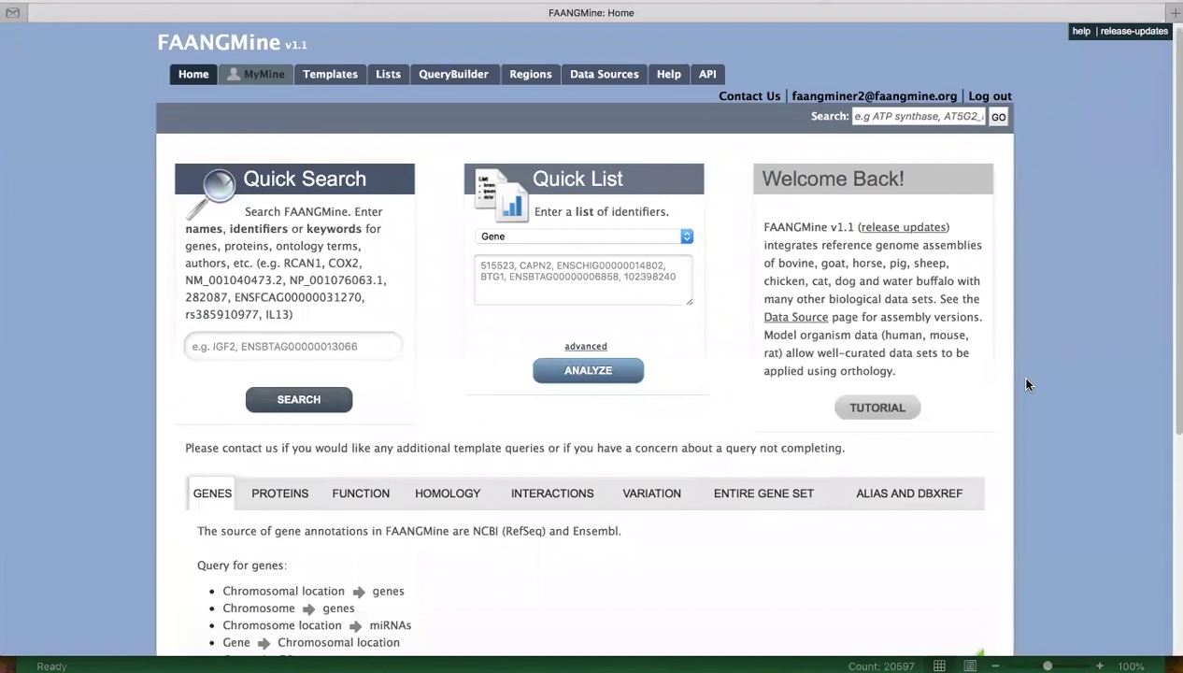
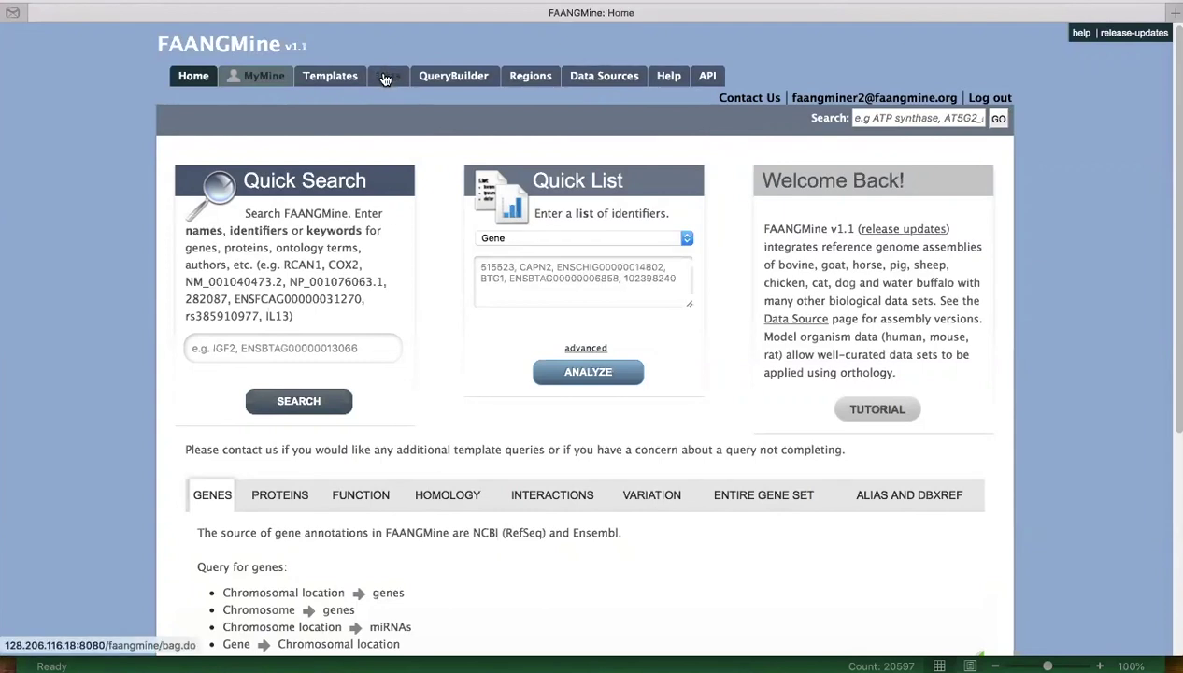
# Open the Lists page, view the saved and public gene lists, and return to the form for uploading a new list
pyautogui.click(385, 77)
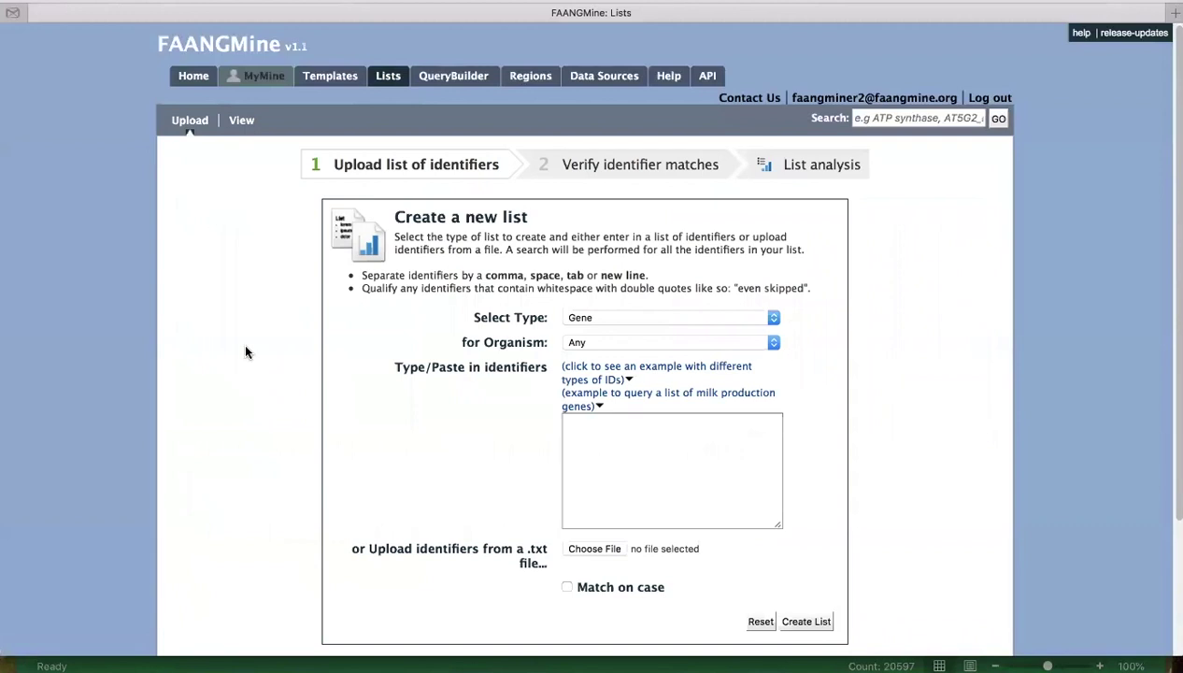
pyautogui.click(241, 121)
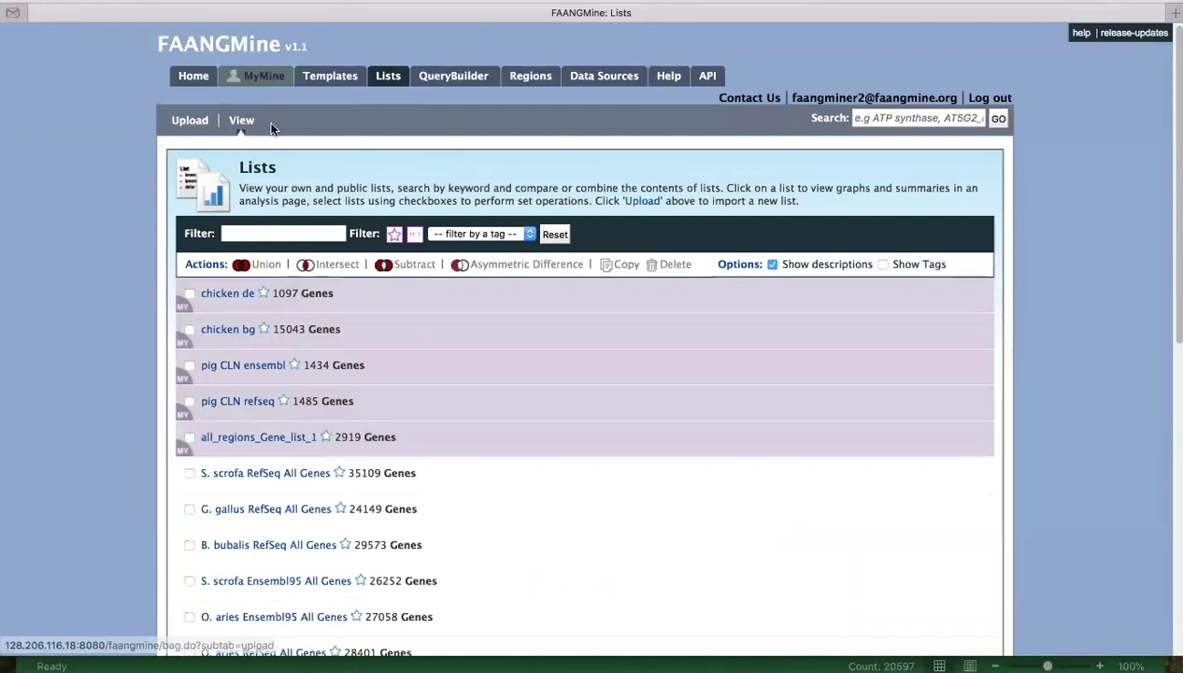
pyautogui.click(190, 121)
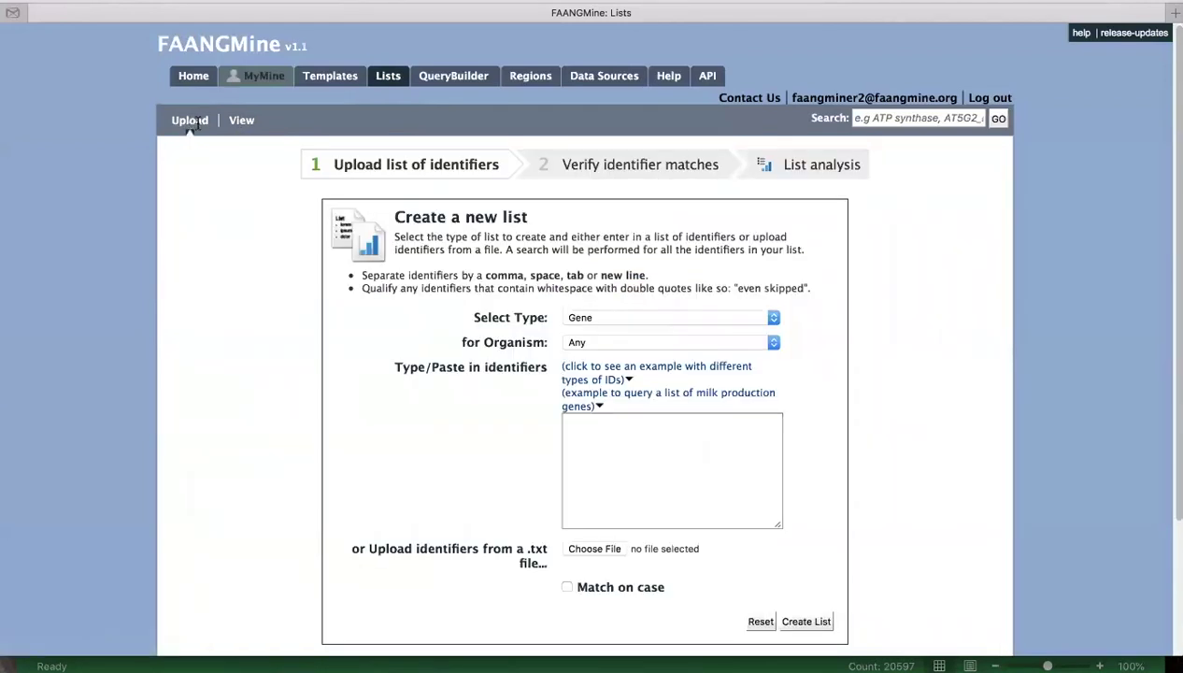
pyautogui.scroll(-2, 914, 338)
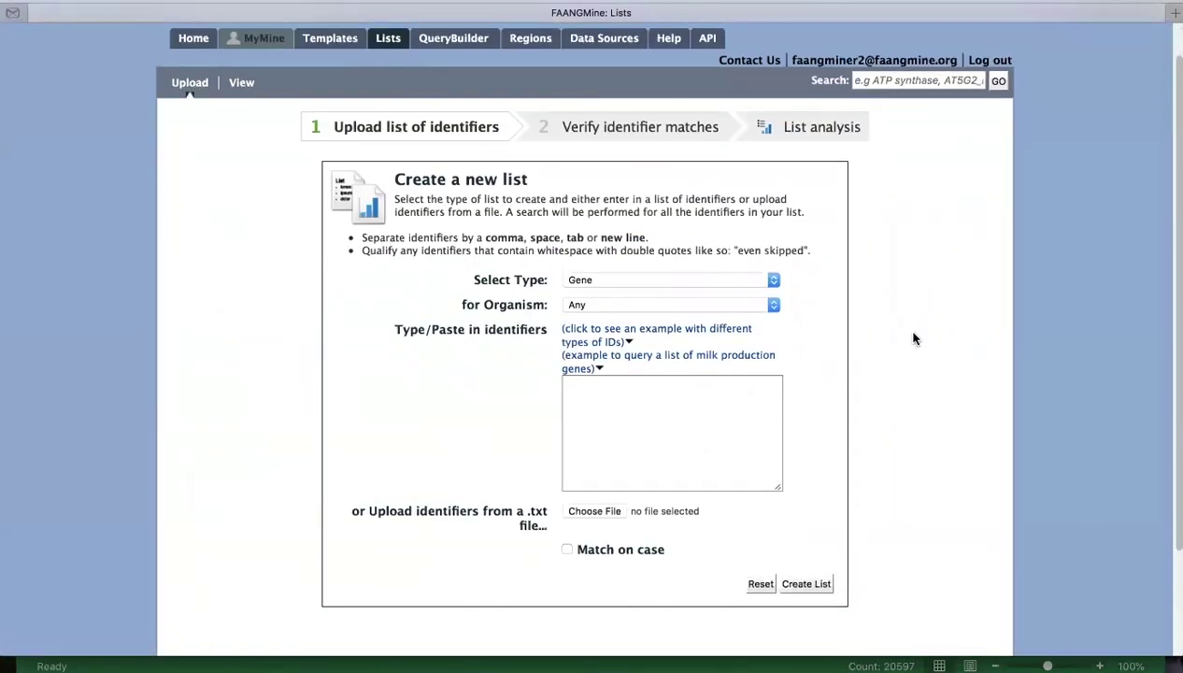
pyautogui.scroll(-1, 914, 338)
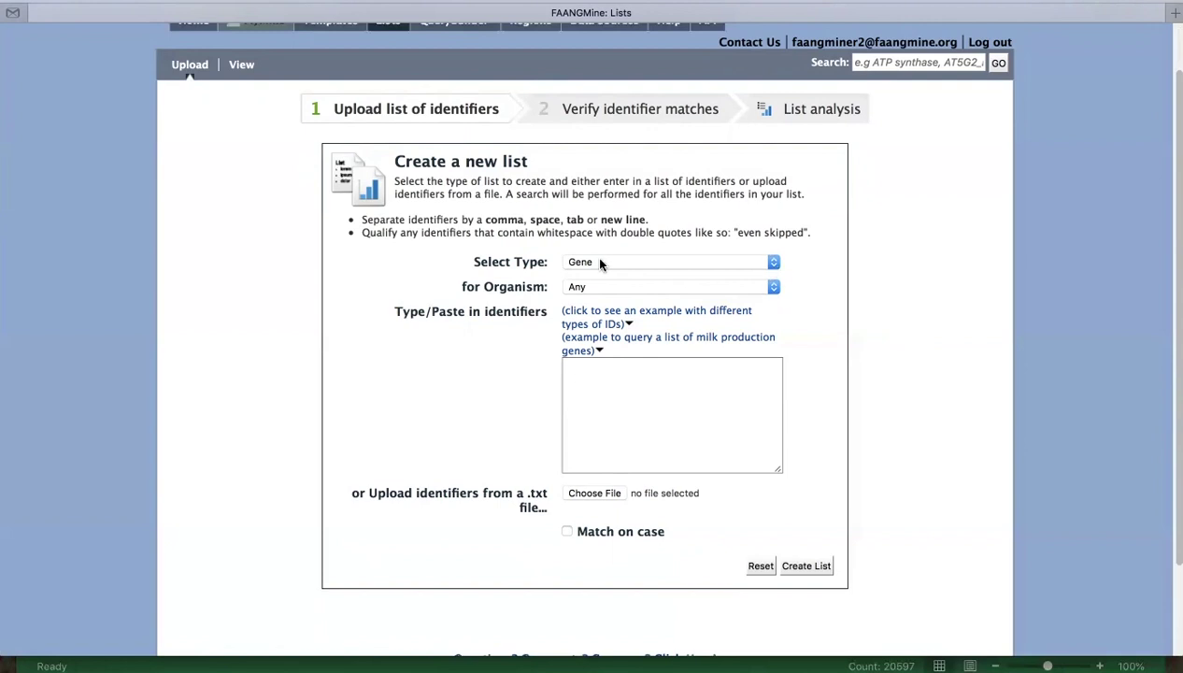
# Keep the new list's type as Gene and set its organism to G. gallus
pyautogui.click(772, 265)
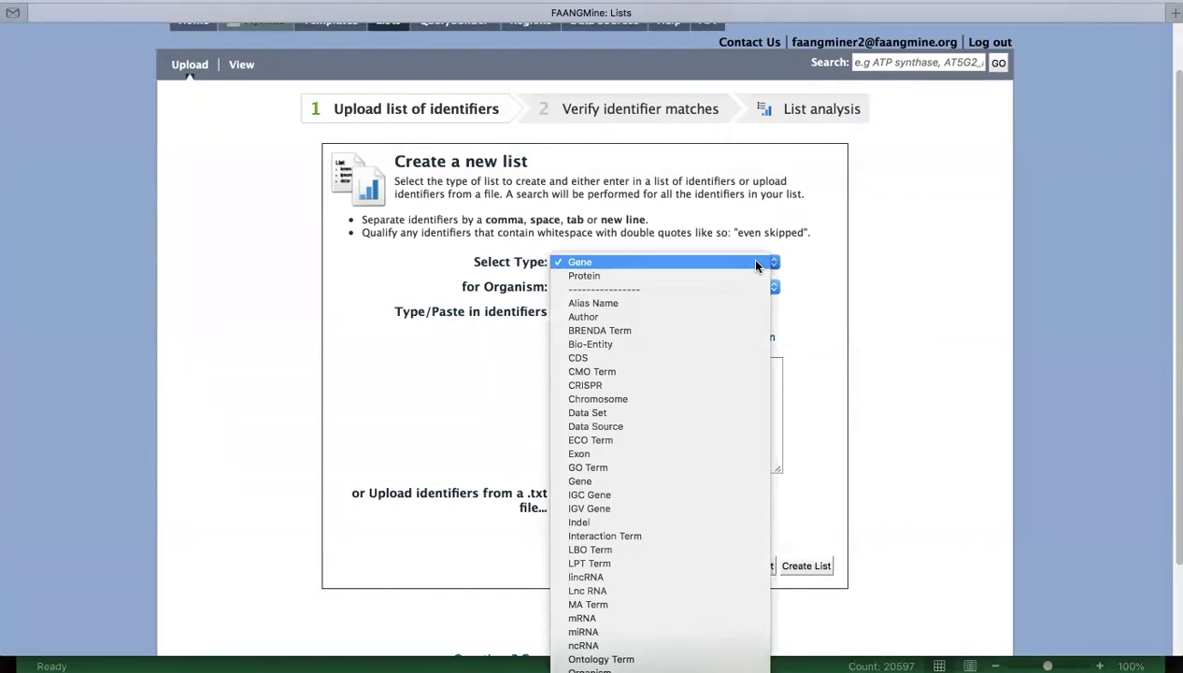
pyautogui.click(755, 262)
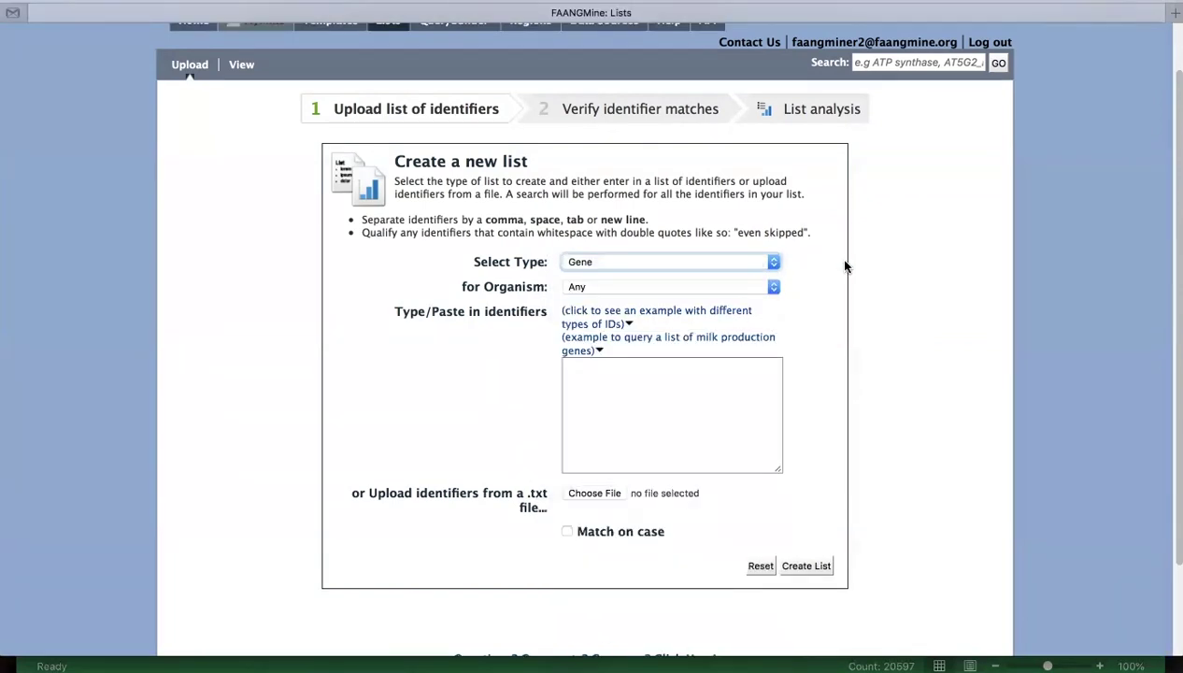
pyautogui.click(758, 284)
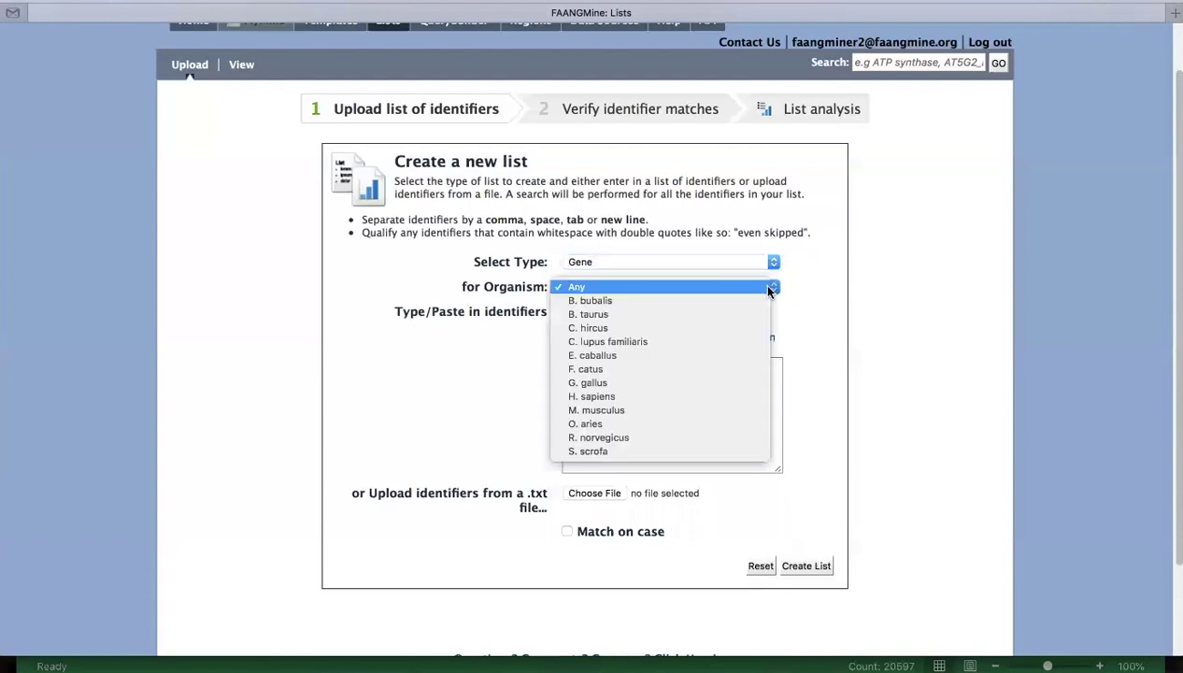
pyautogui.click(738, 384)
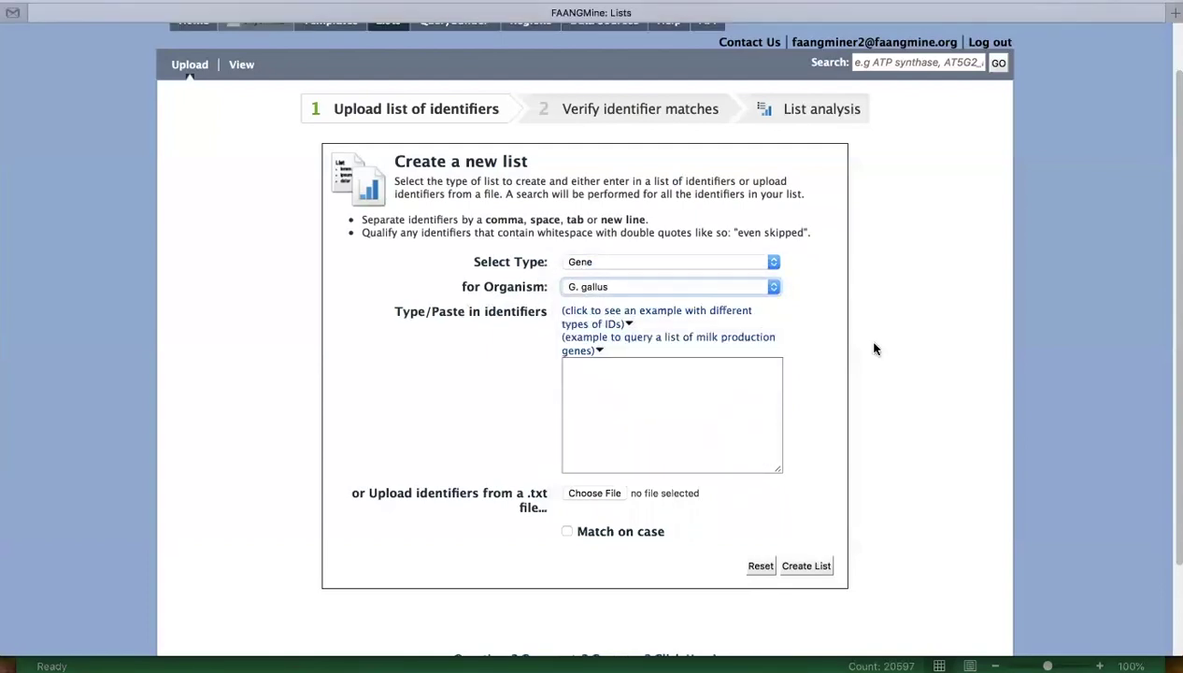
# Switch to Excel and copy the column A gene identifiers in the chicken_background_gene_list workbook
pyautogui.click(1174, 475)
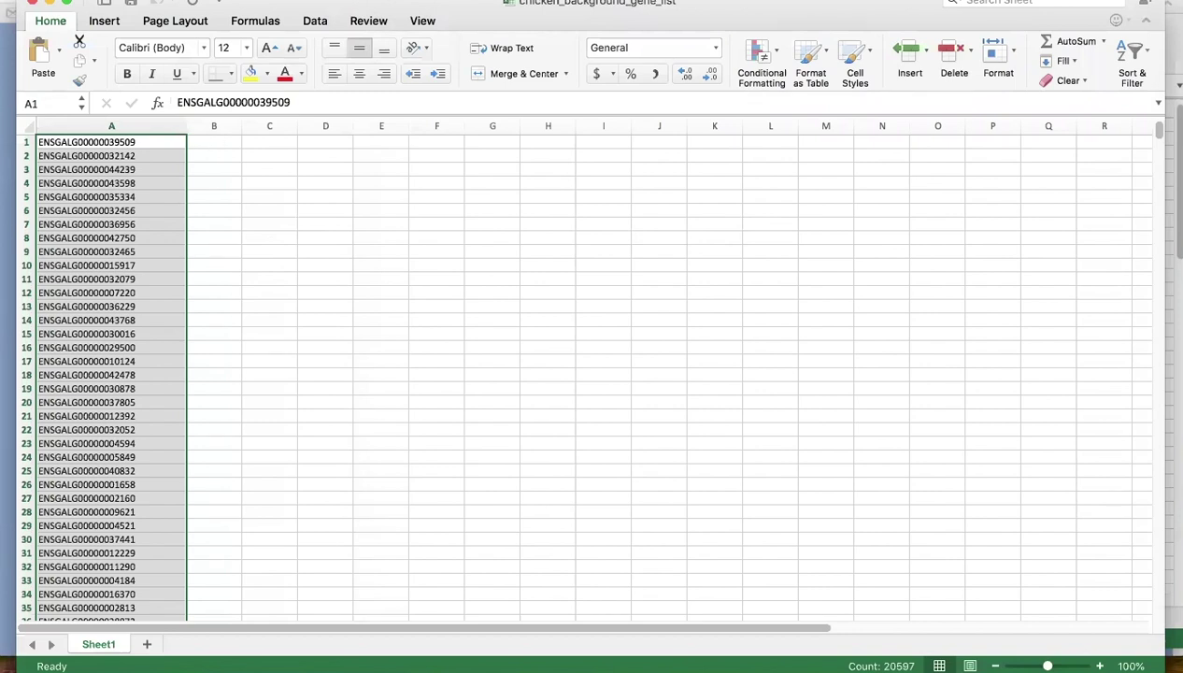
pyautogui.click(149, 0)
pyautogui.click(154, 41)
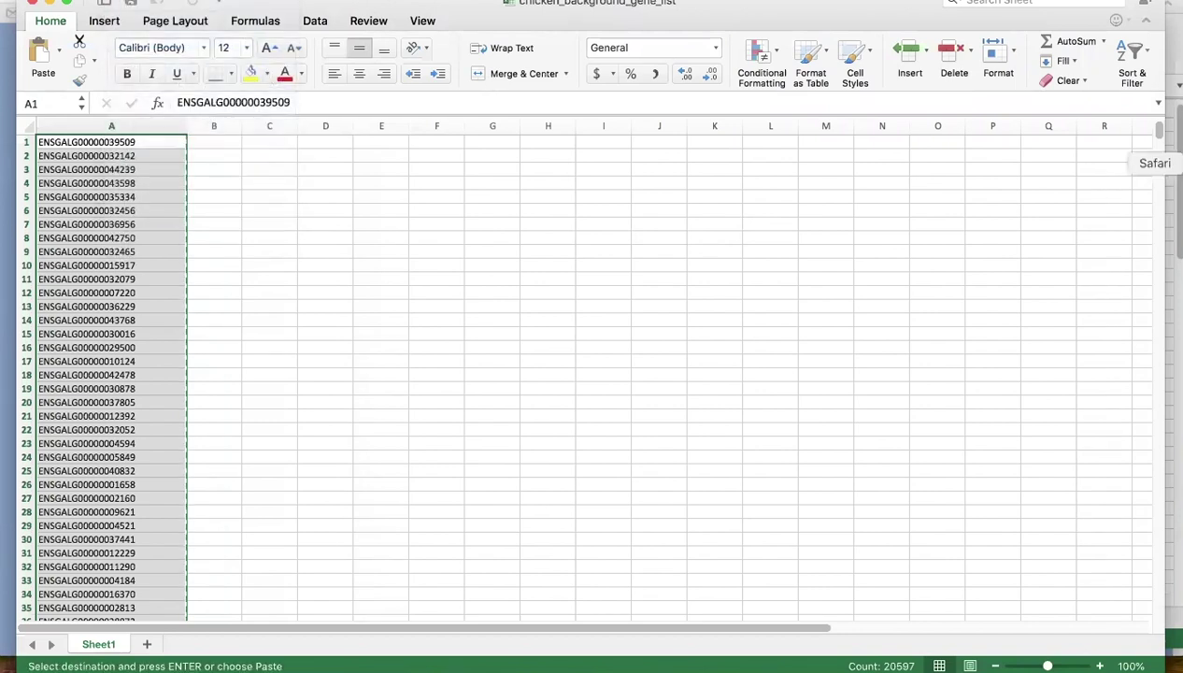
# Return to Safari, paste the copied identifiers into the new list form, and create the list
pyautogui.click(1174, 163)
pyautogui.click(638, 377)
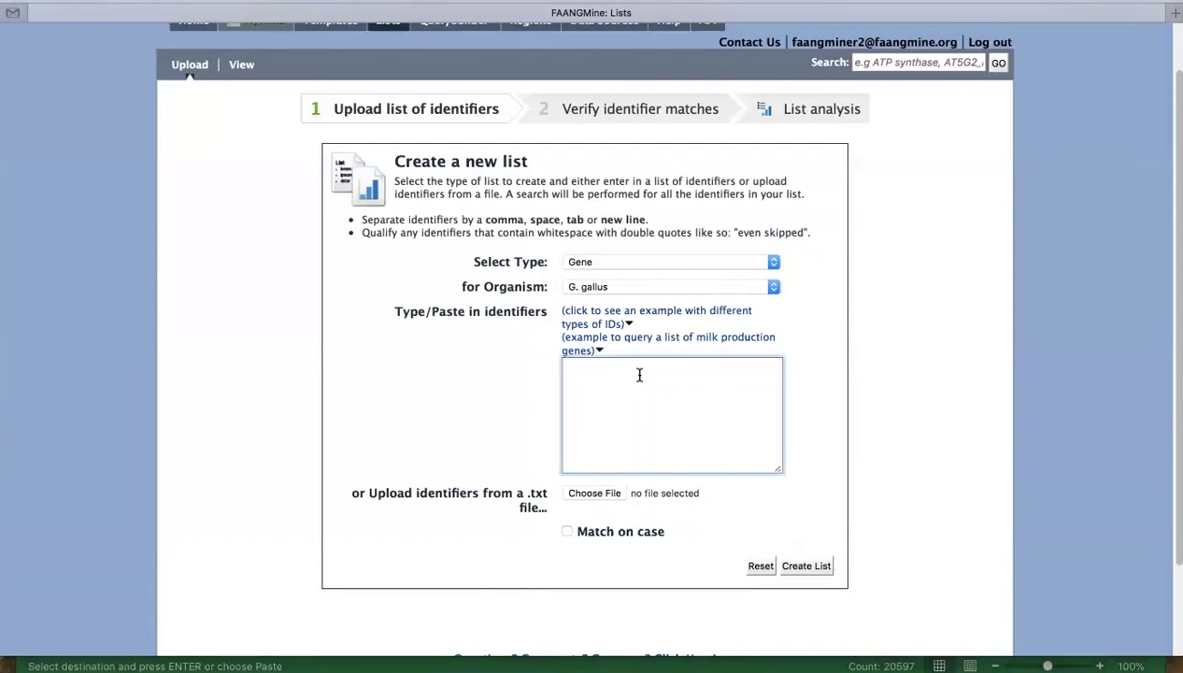
pyautogui.press('super+v')
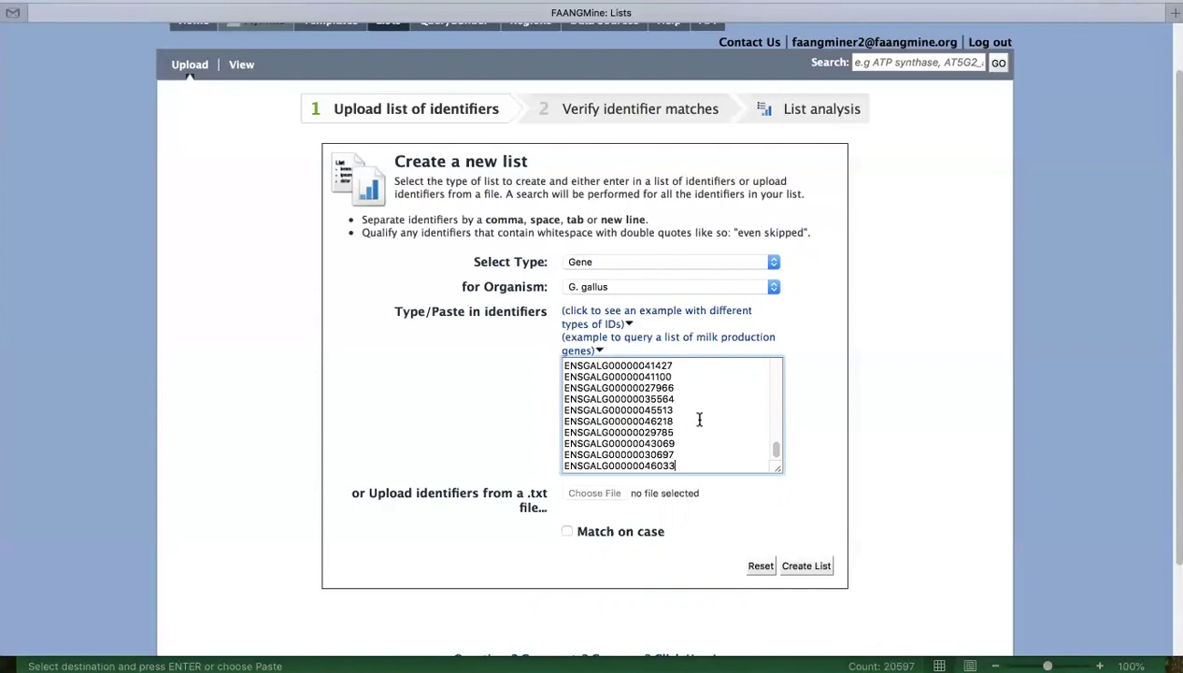
pyautogui.scroll(-1, 858, 444)
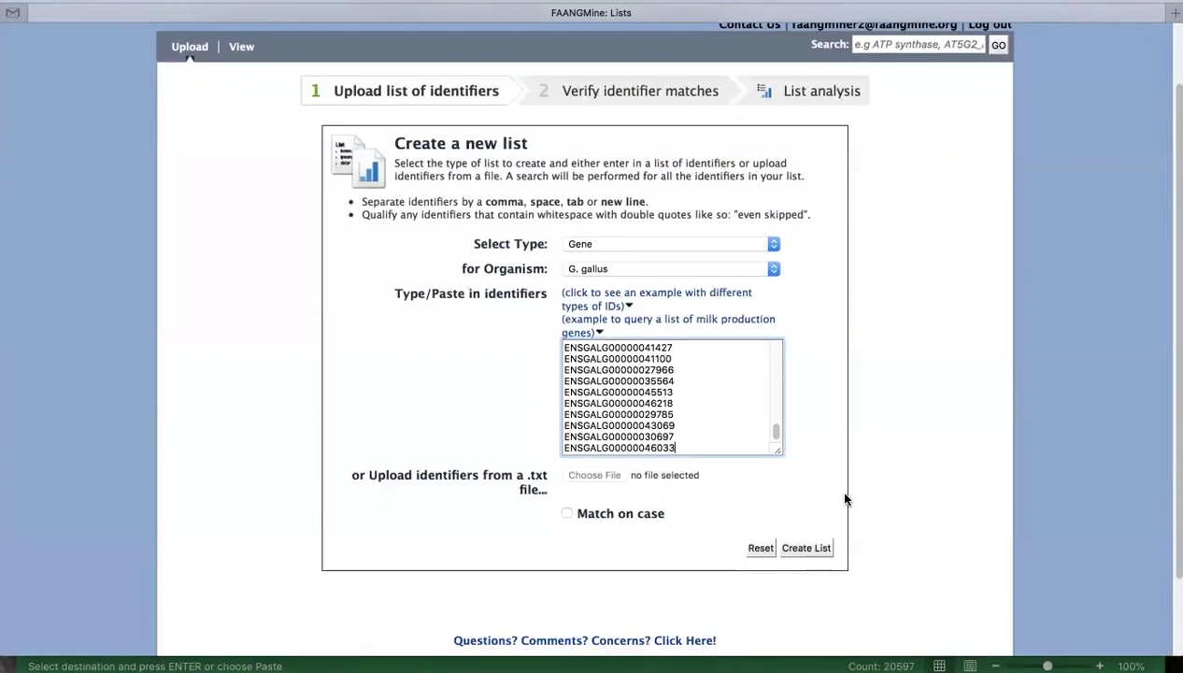
pyautogui.scroll(-1, 871, 538)
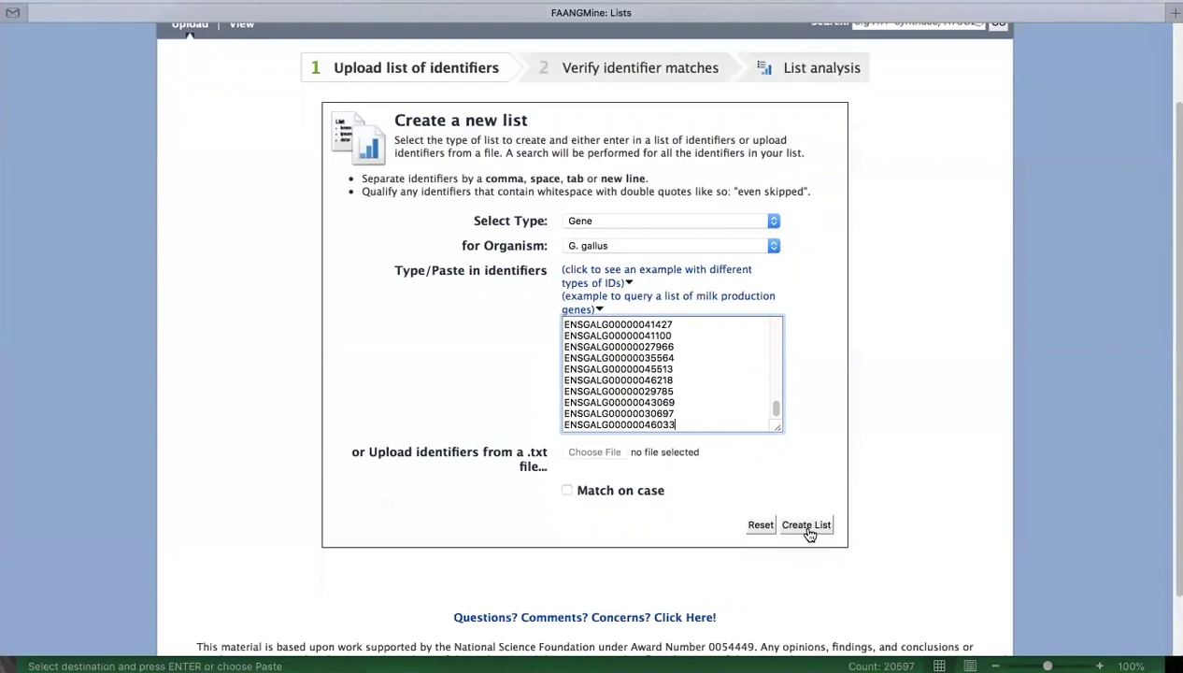
pyautogui.click(806, 526)
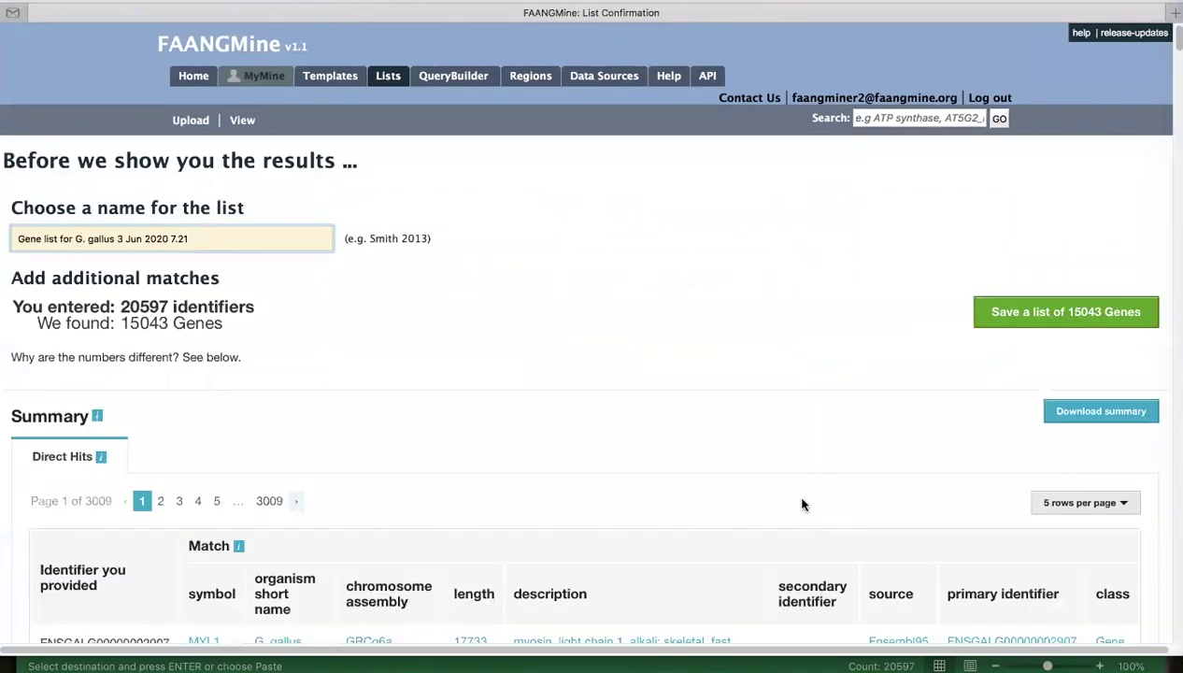
# Examine the list confirmation page, comparing entered identifiers with found genes and checking the direct hits and unmatched identifiers
pyautogui.scroll(-1, 801, 505)
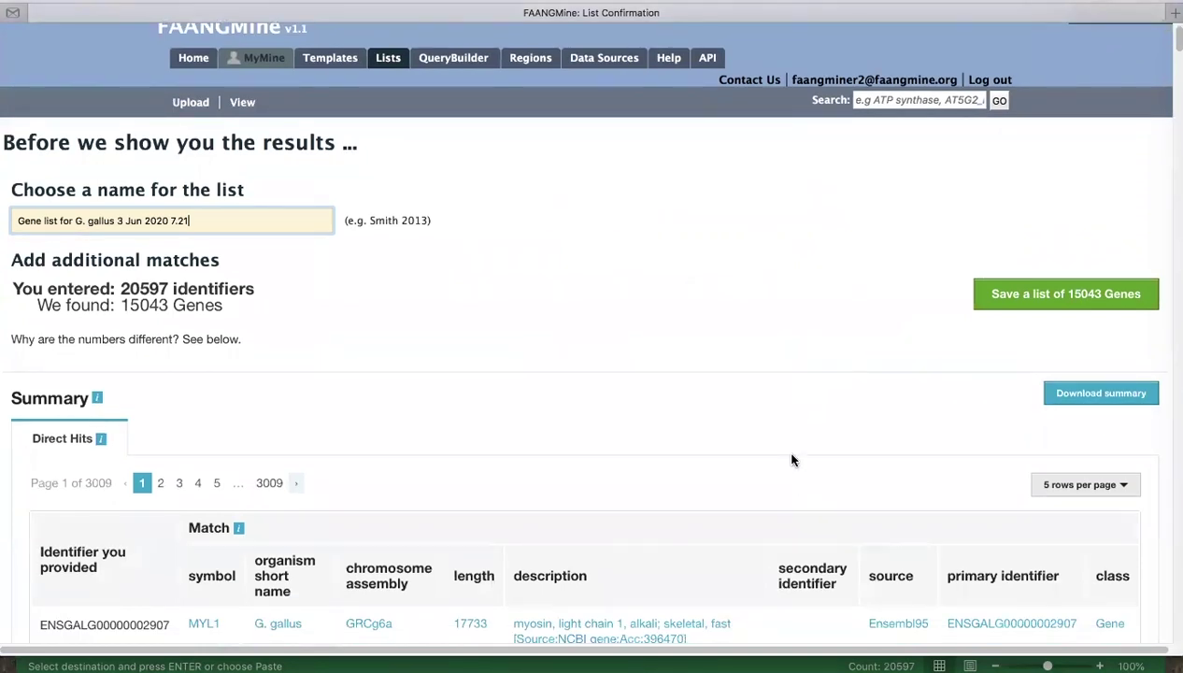
pyautogui.scroll(-1, 790, 459)
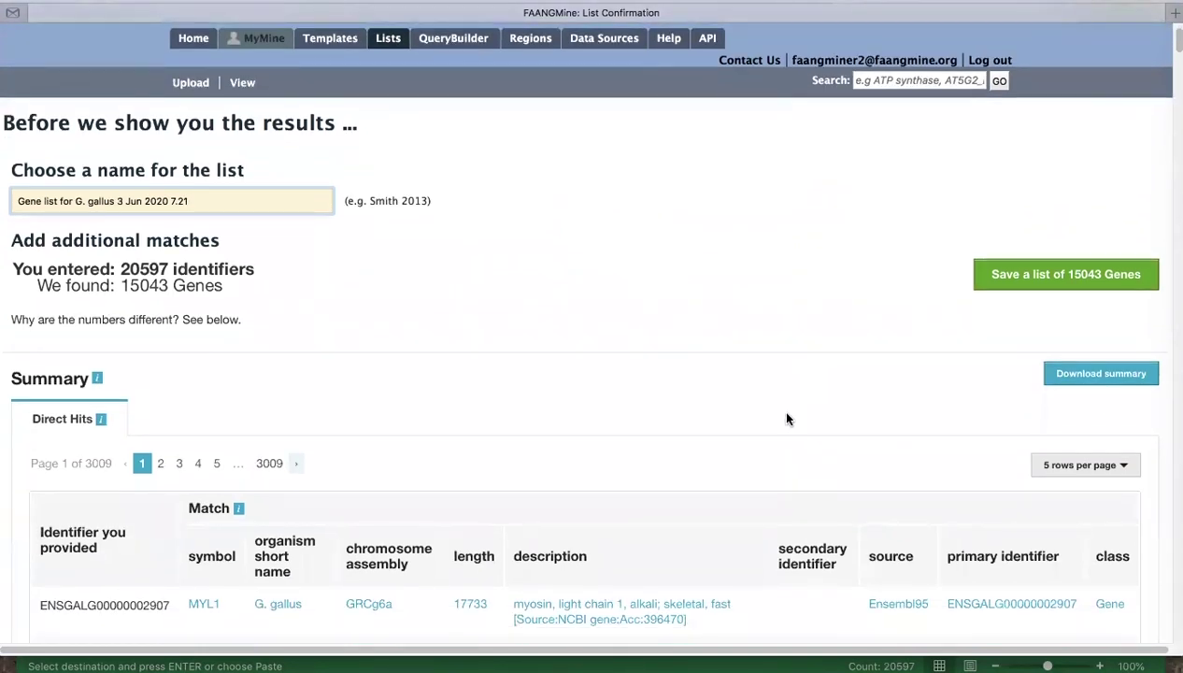
pyautogui.scroll(-3, 787, 418)
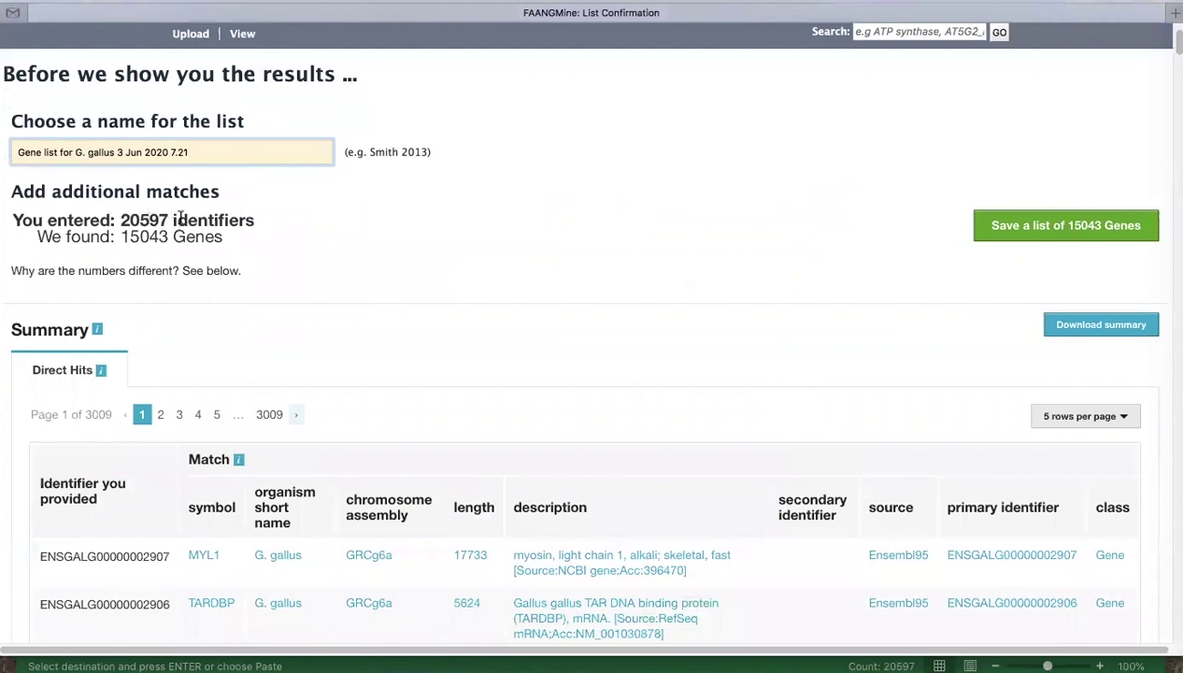
pyautogui.scroll(-1, 262, 231)
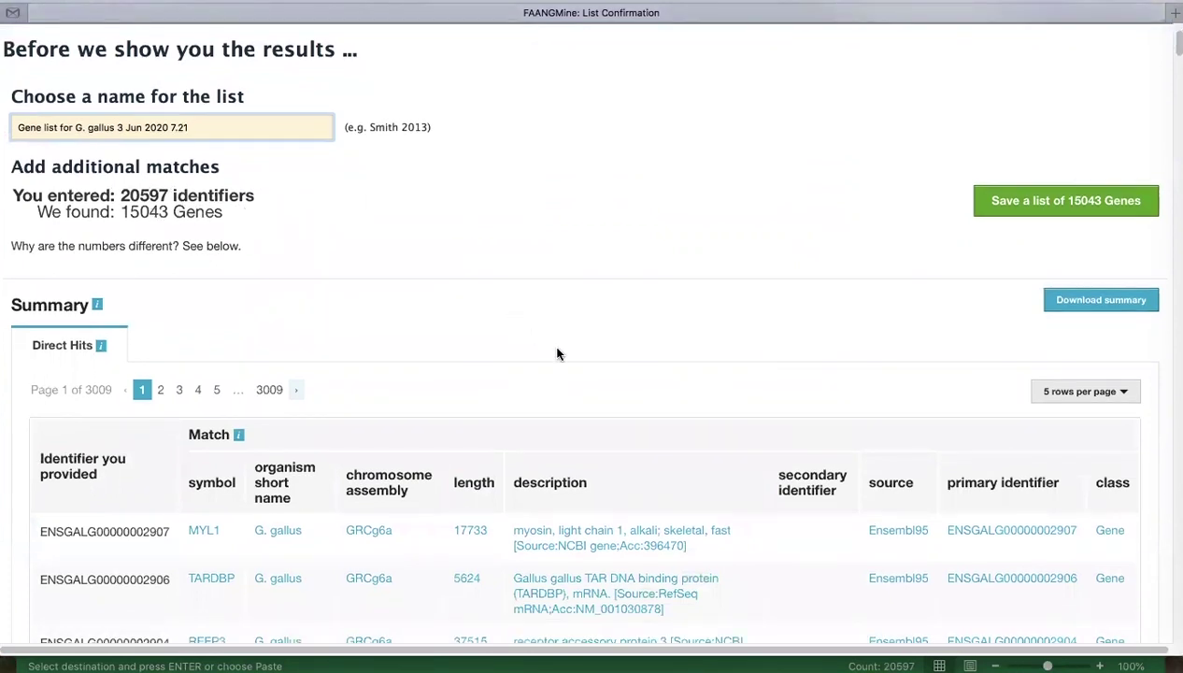
pyautogui.scroll(2, 592, 375)
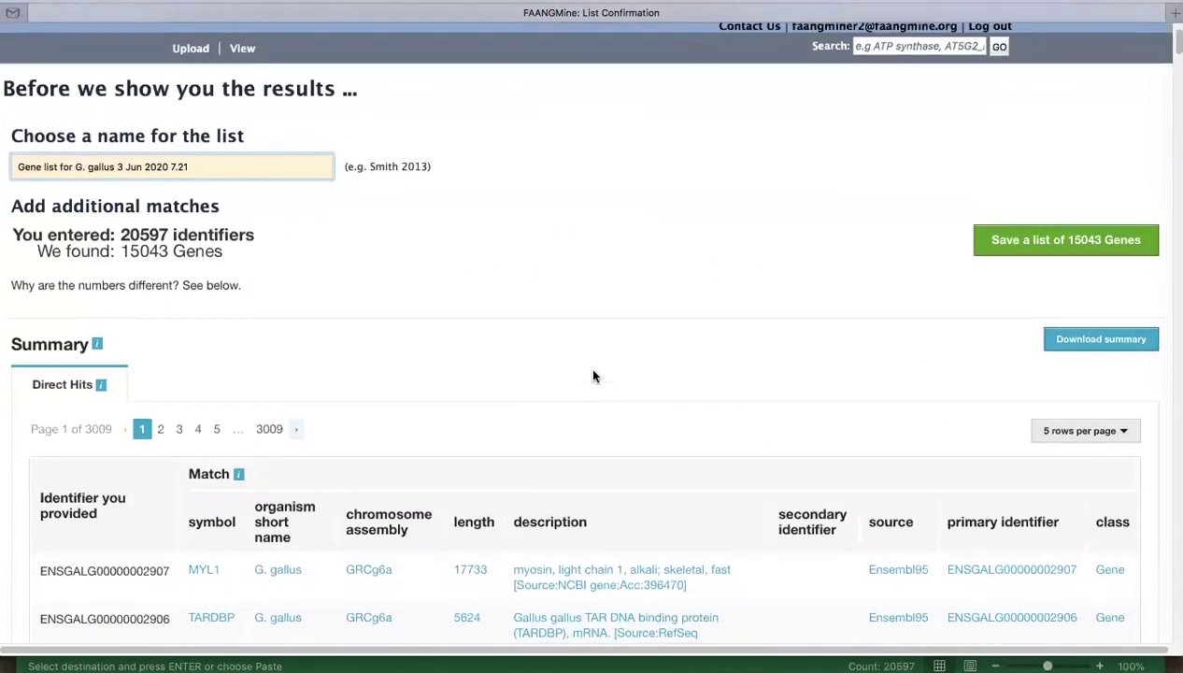
pyautogui.scroll(3, 593, 376)
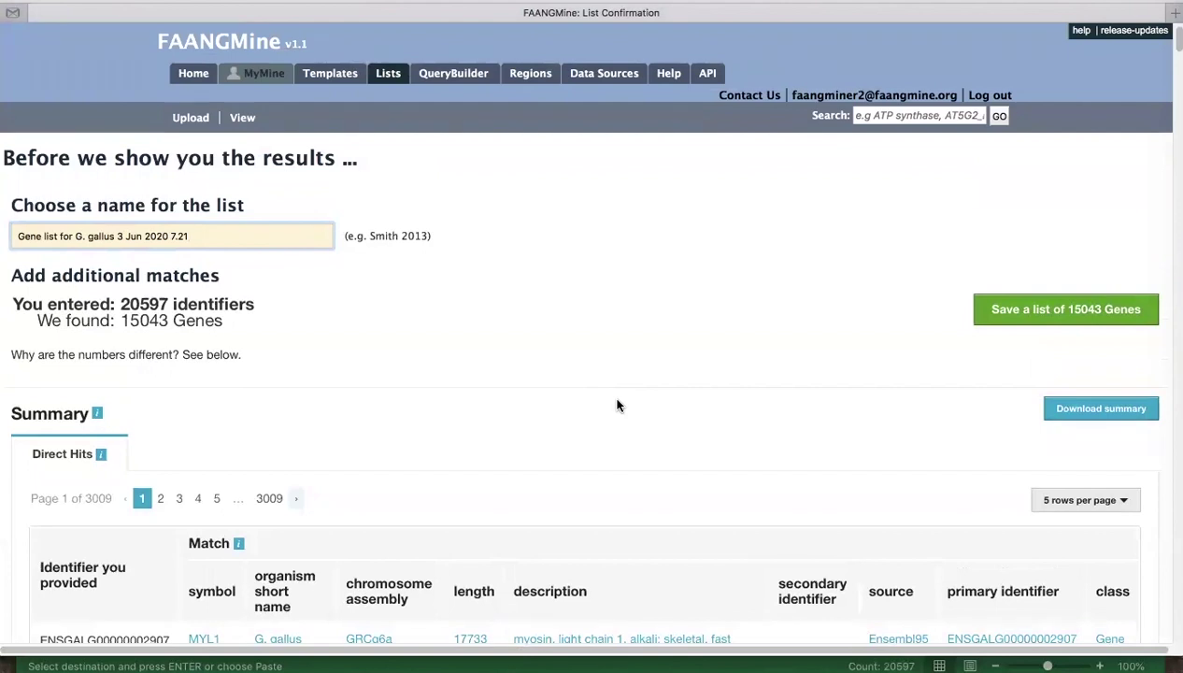
pyautogui.scroll(-7, 617, 405)
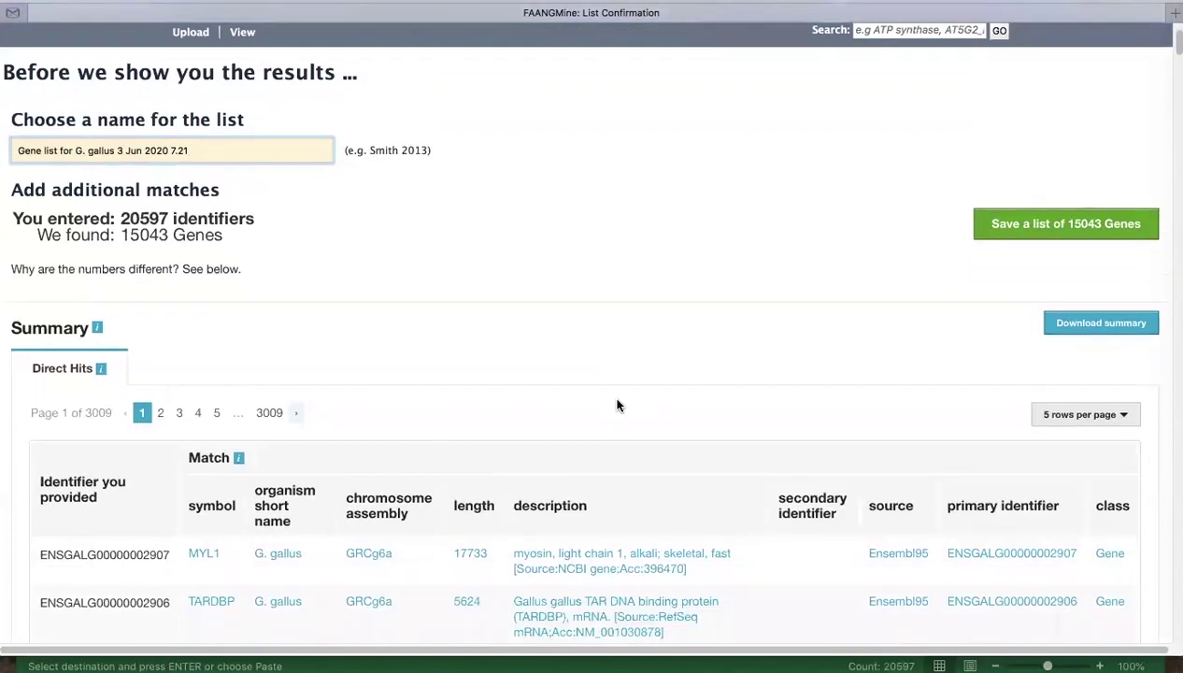
pyautogui.scroll(-2, 790, 542)
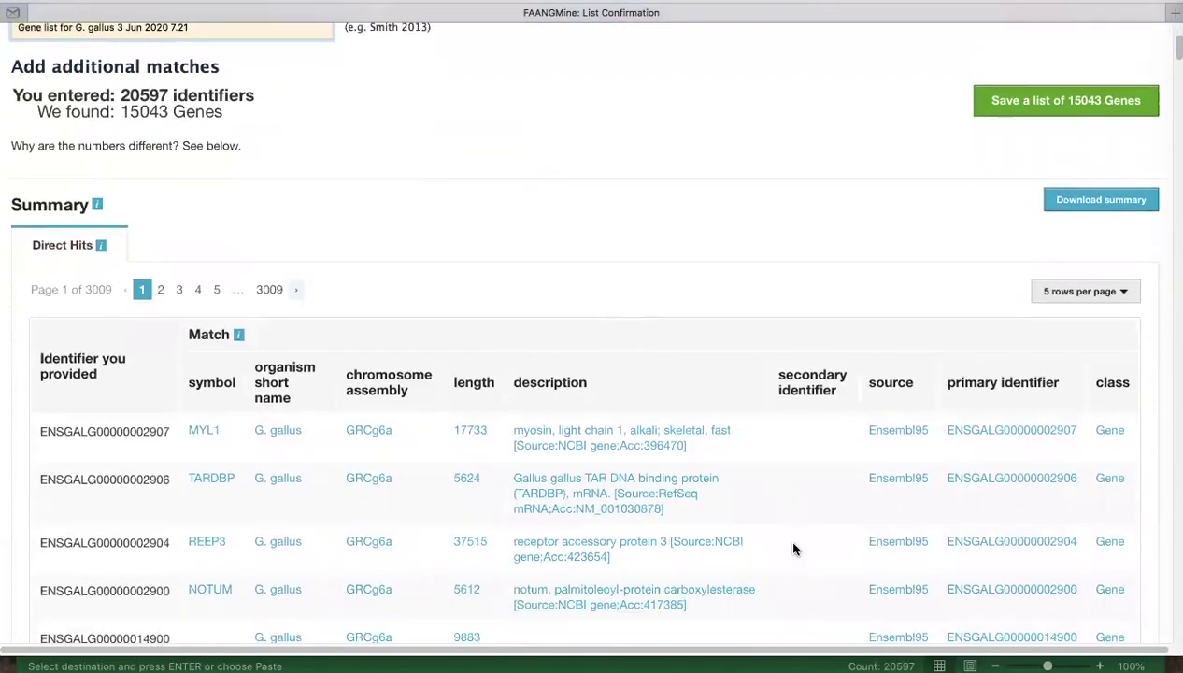
pyautogui.scroll(-1, 792, 549)
pyautogui.scroll(-20, 792, 550)
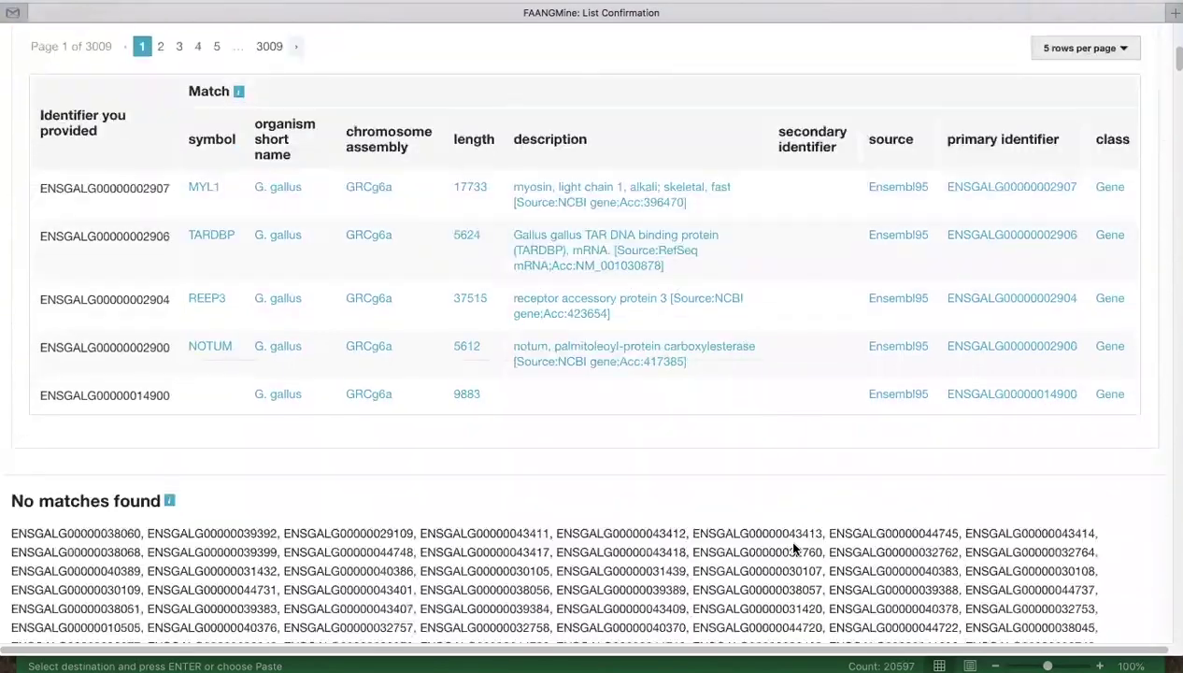
pyautogui.scroll(-7, 792, 542)
pyautogui.scroll(-4, 700, 454)
pyautogui.scroll(20, 703, 456)
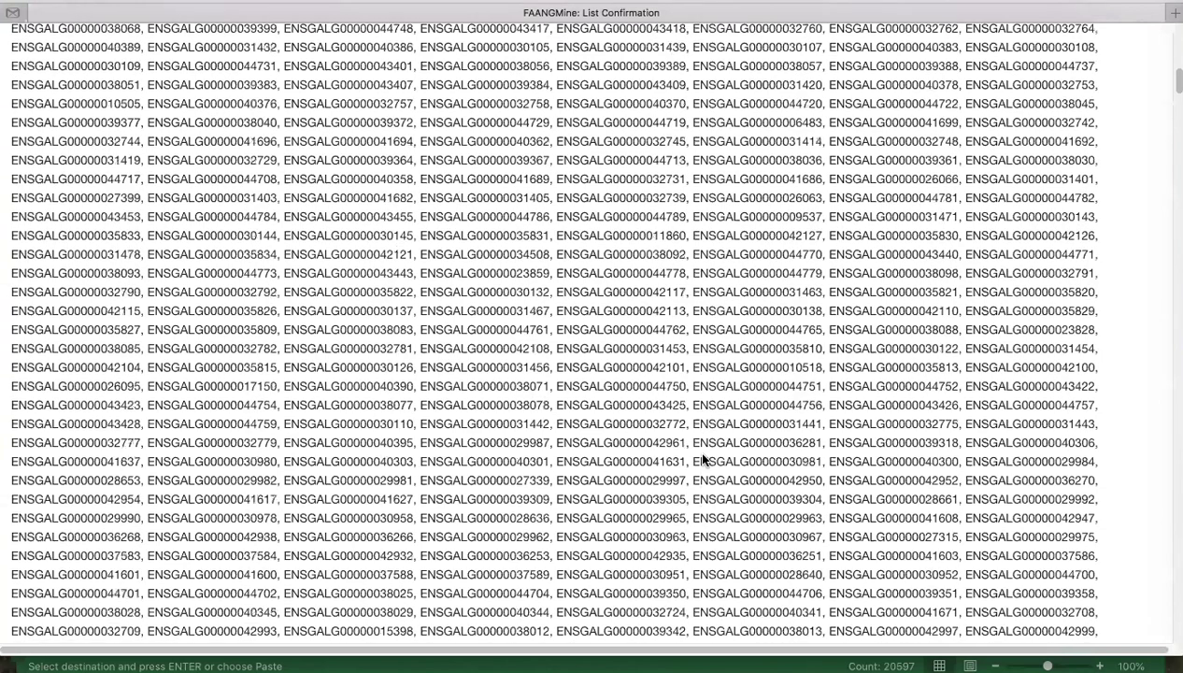
pyautogui.scroll(15, 703, 457)
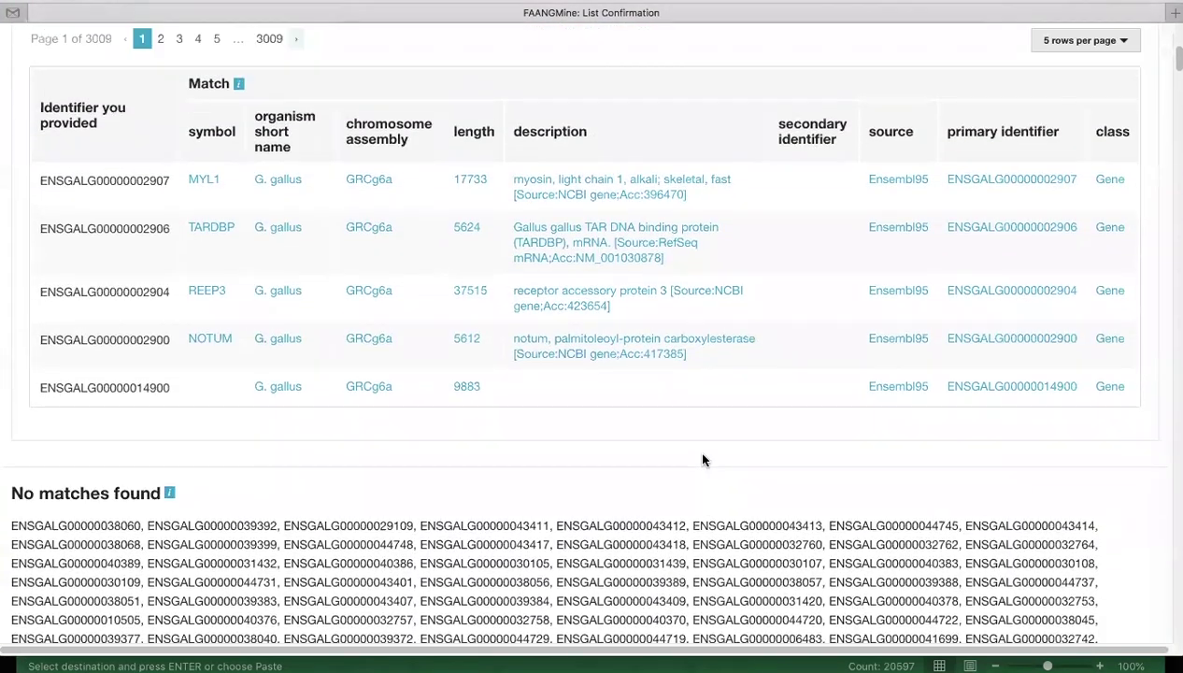
# Name the list "chicken background gene list" and save the matched genes
pyautogui.scroll(3, 703, 461)
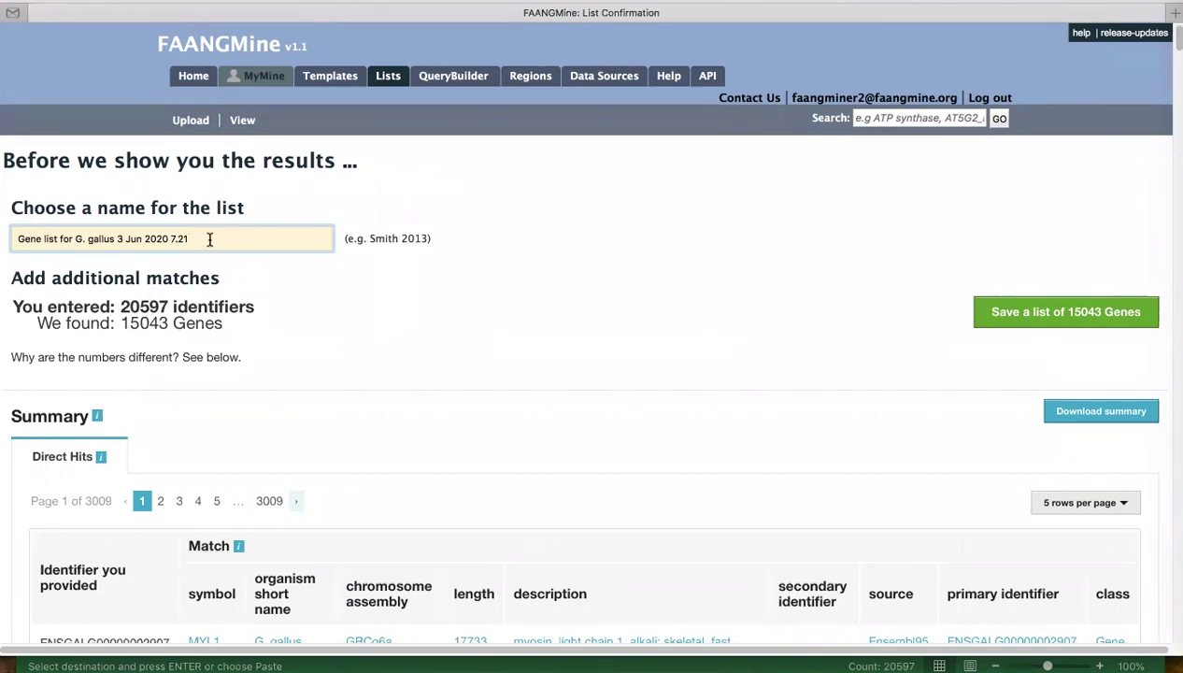
pyautogui.moveTo(209, 239); pyautogui.dragTo(2, 237)
pyautogui.write('ch')
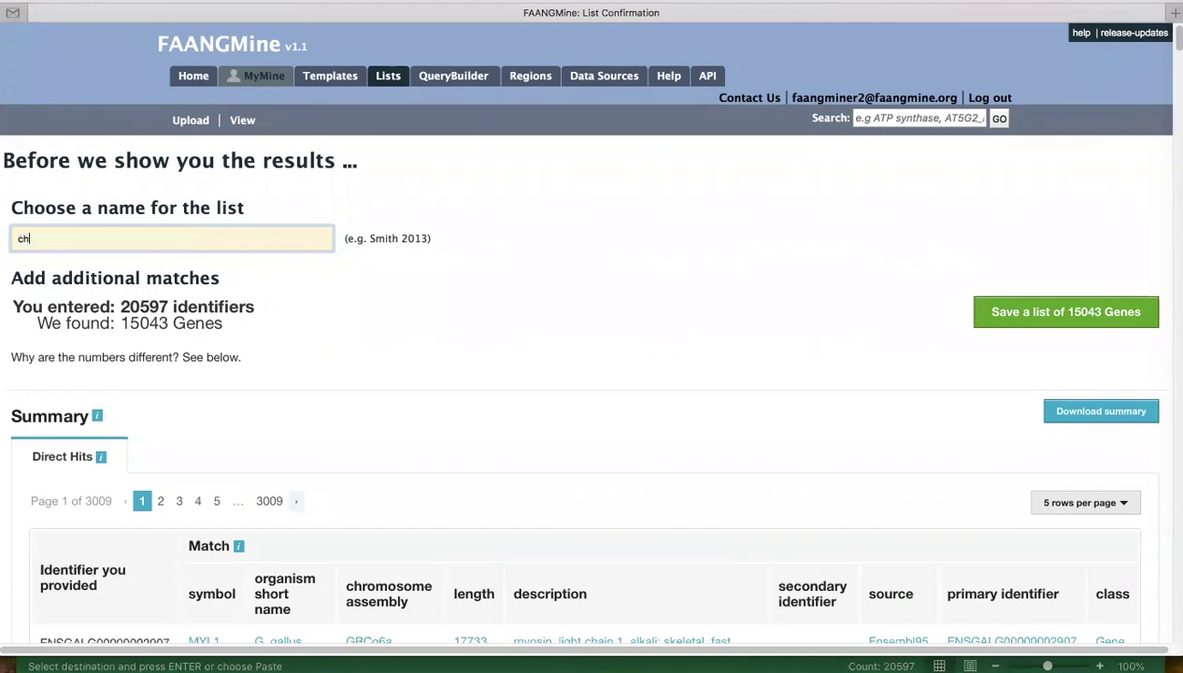
pyautogui.write('icken background gene list')
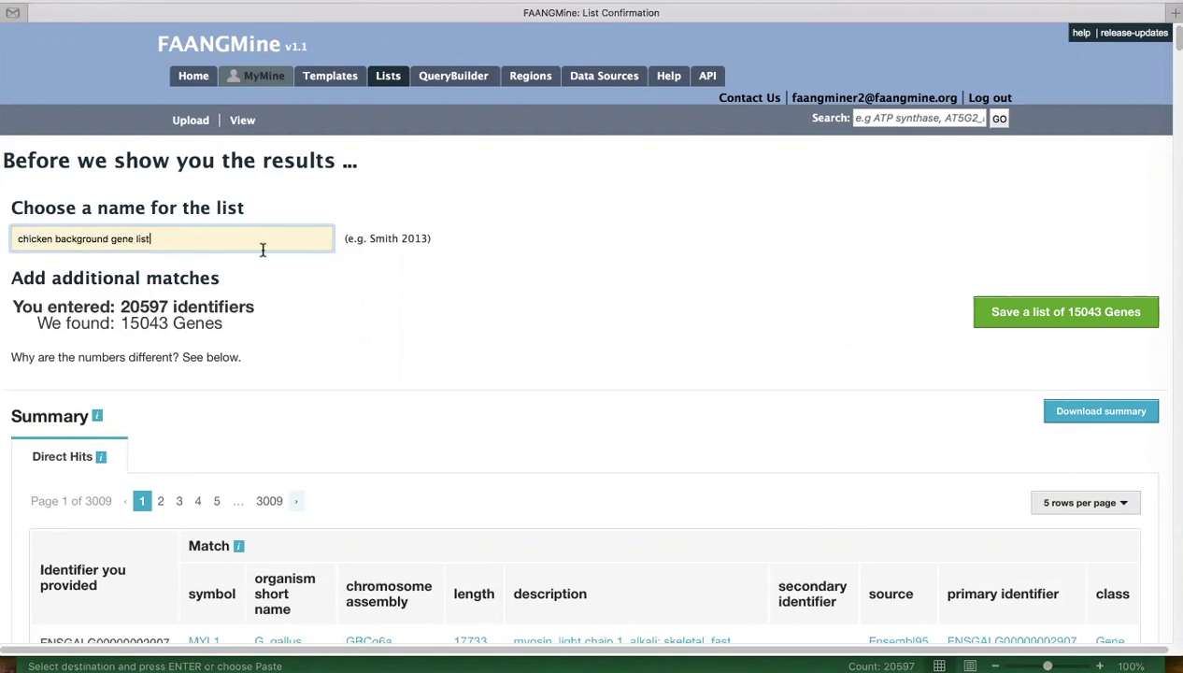
pyautogui.click(1078, 312)
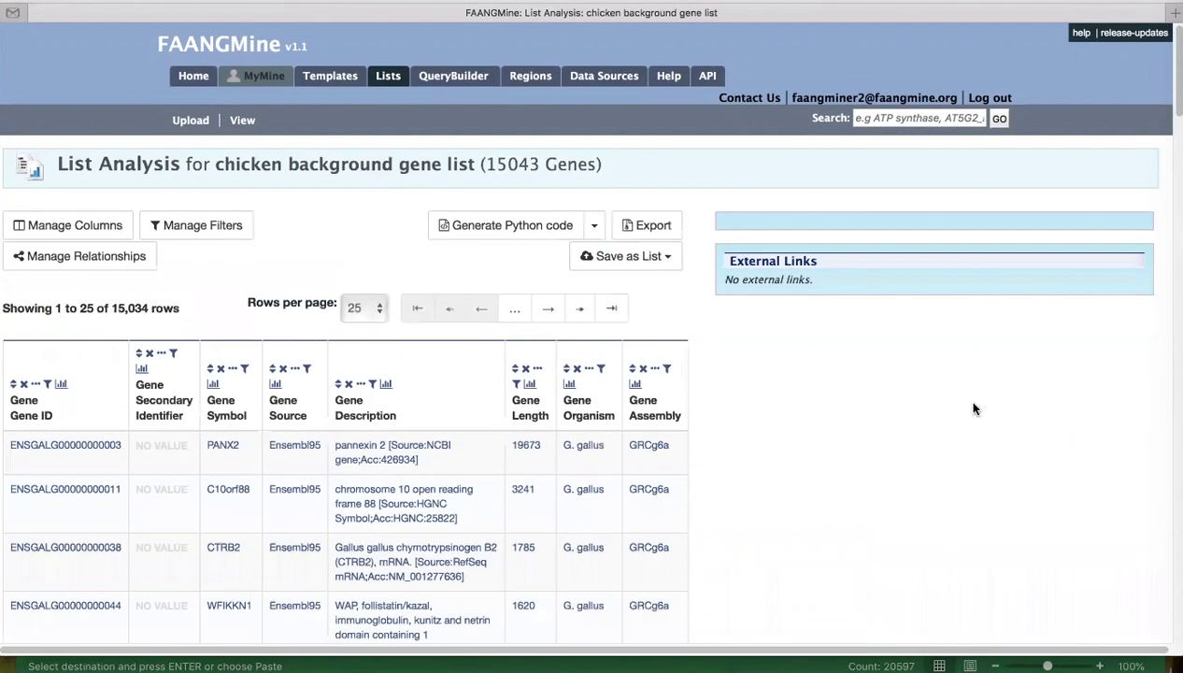
# Look through the new list's analysis page, including its gene table, enrichment notes, and publication, pathway and orthologue widgets
pyautogui.scroll(-1, 968, 439)
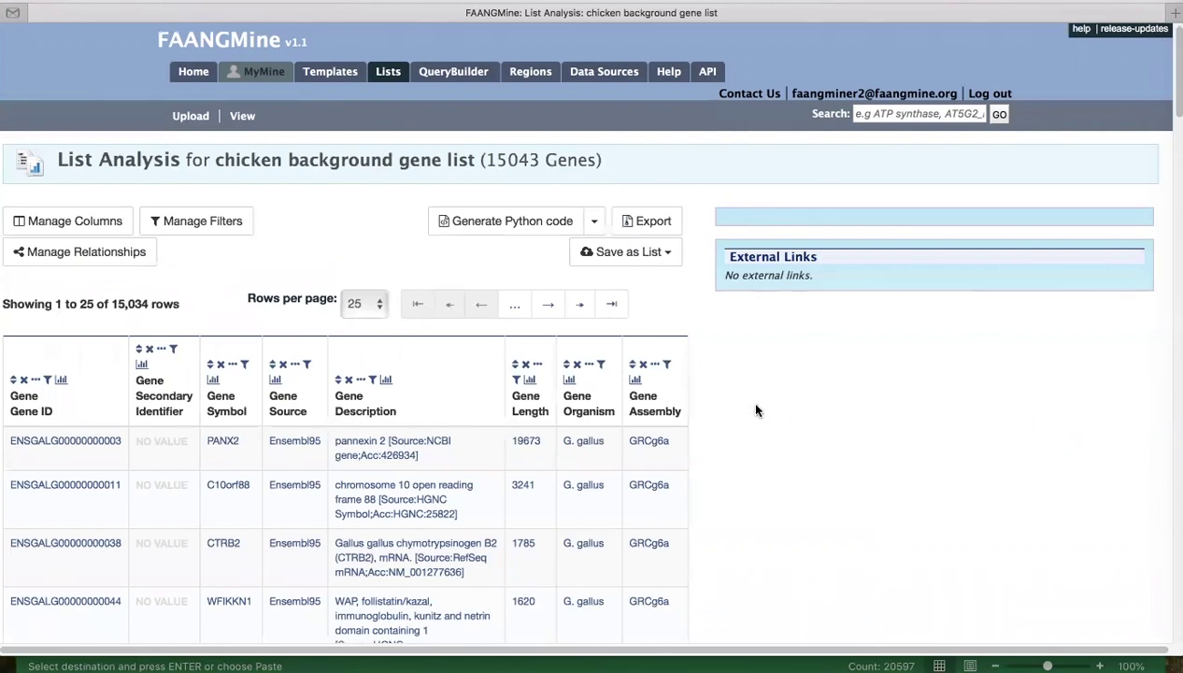
pyautogui.scroll(-1, 756, 409)
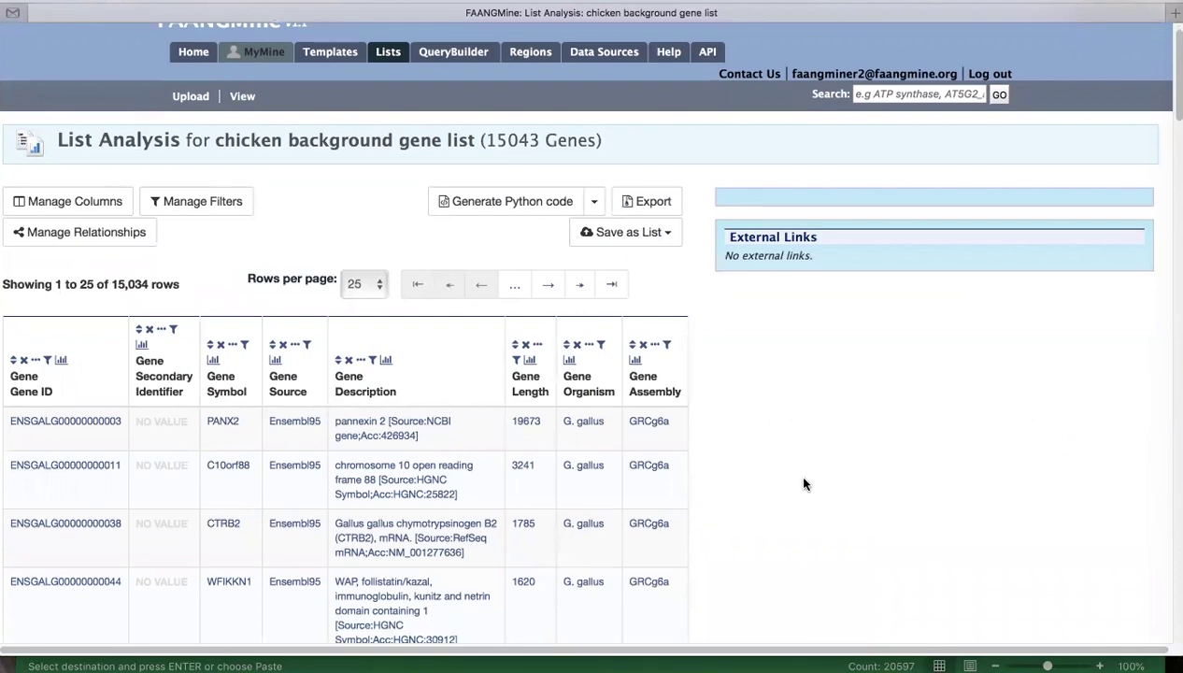
pyautogui.scroll(-5, 803, 484)
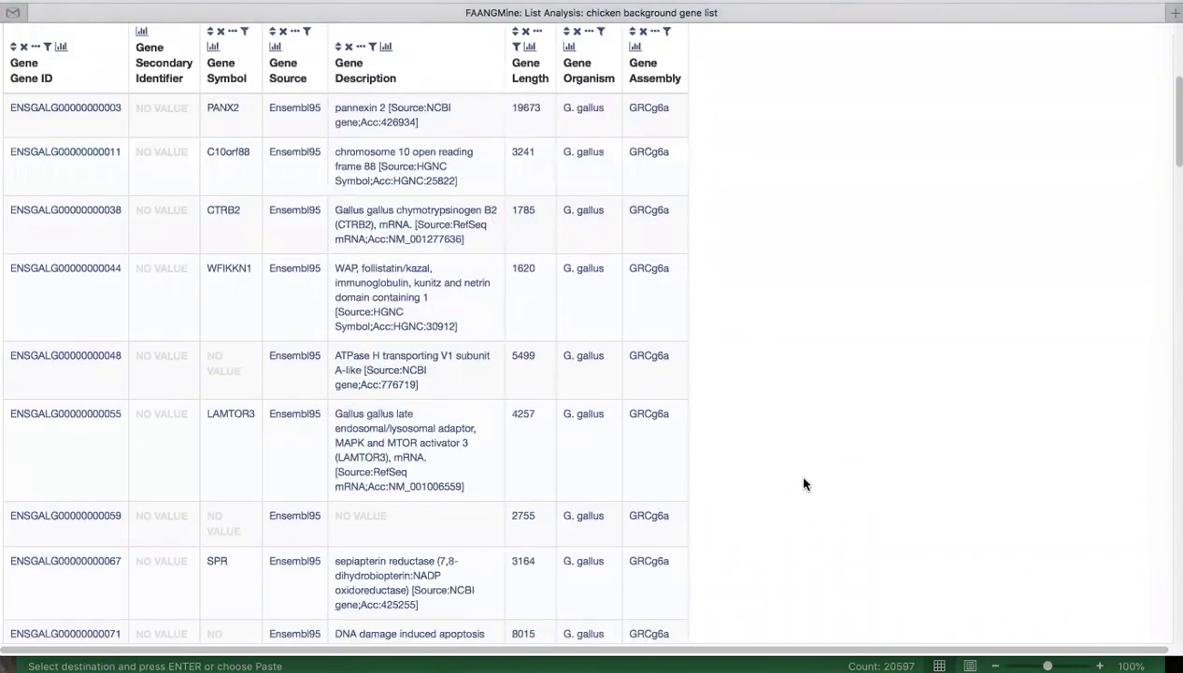
pyautogui.scroll(-15, 804, 484)
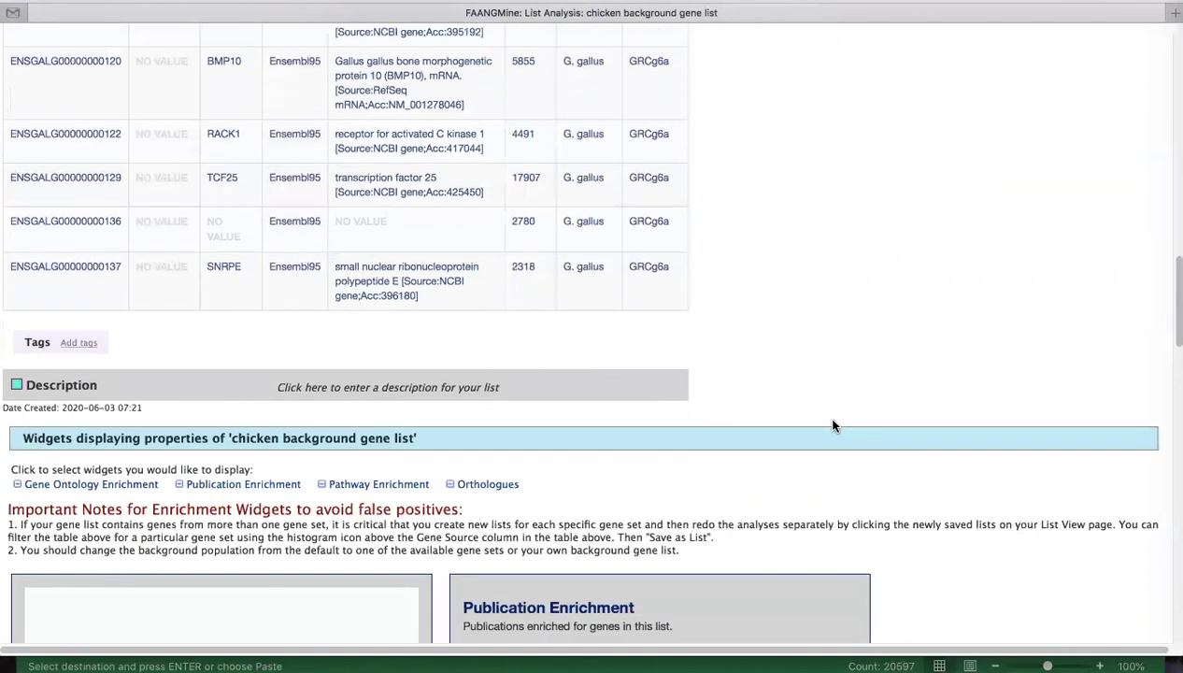
pyautogui.scroll(-4, 834, 426)
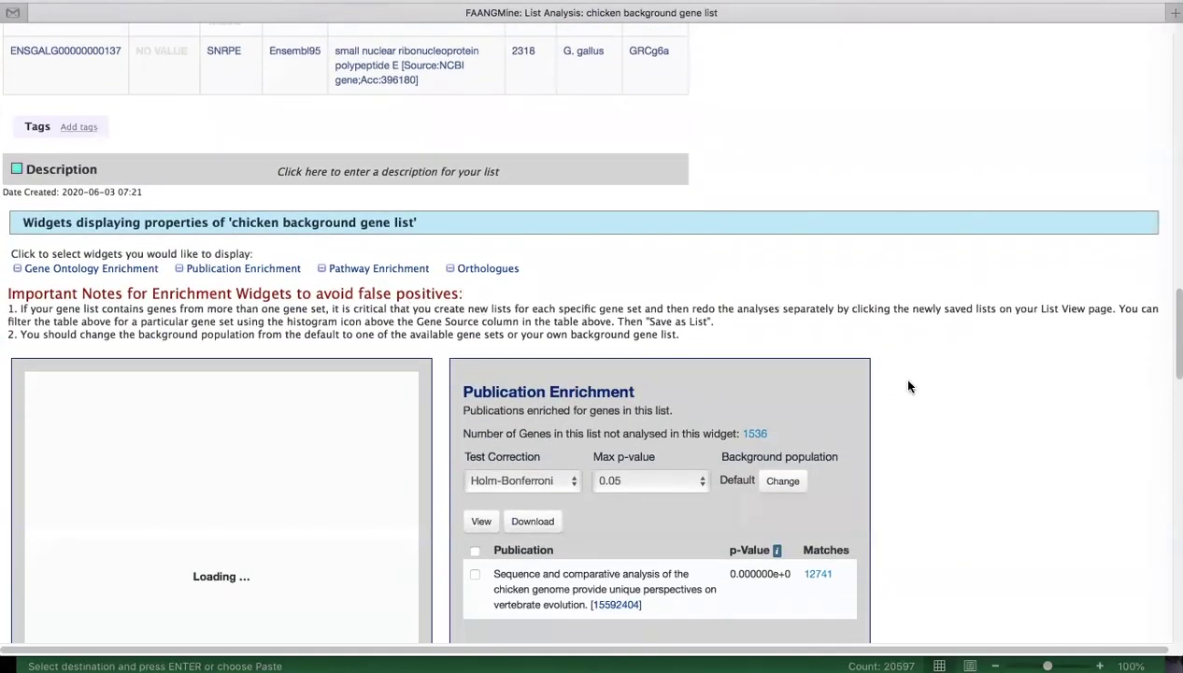
pyautogui.scroll(-7, 979, 452)
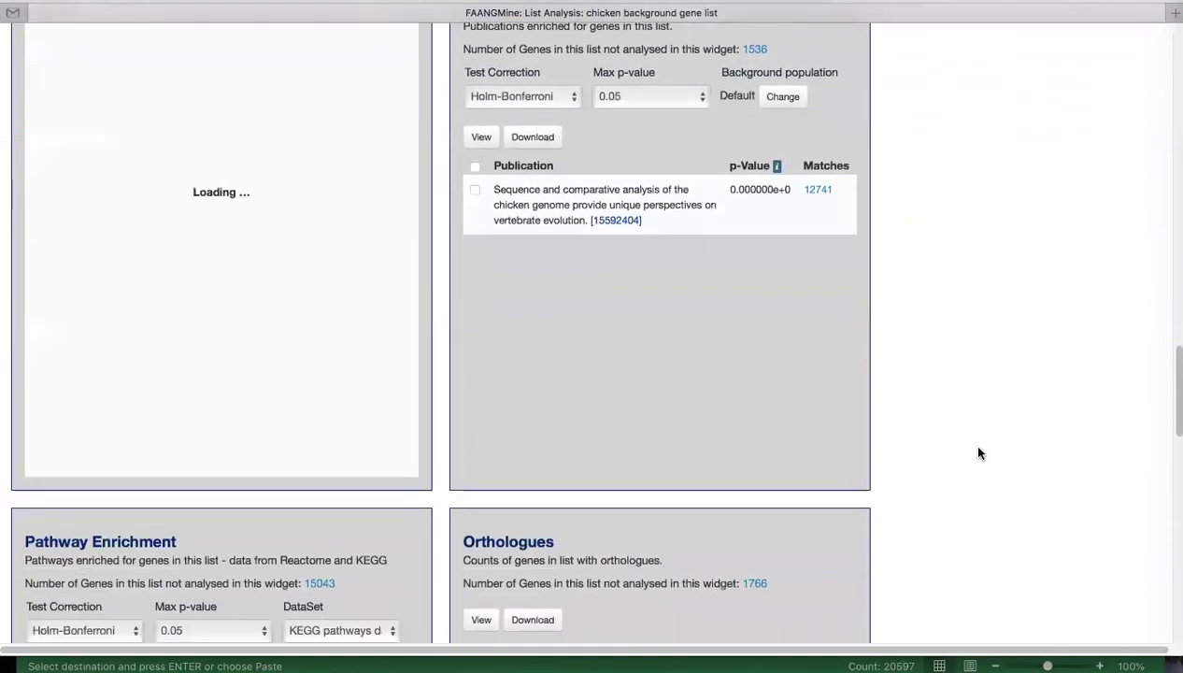
pyautogui.scroll(-2, 980, 452)
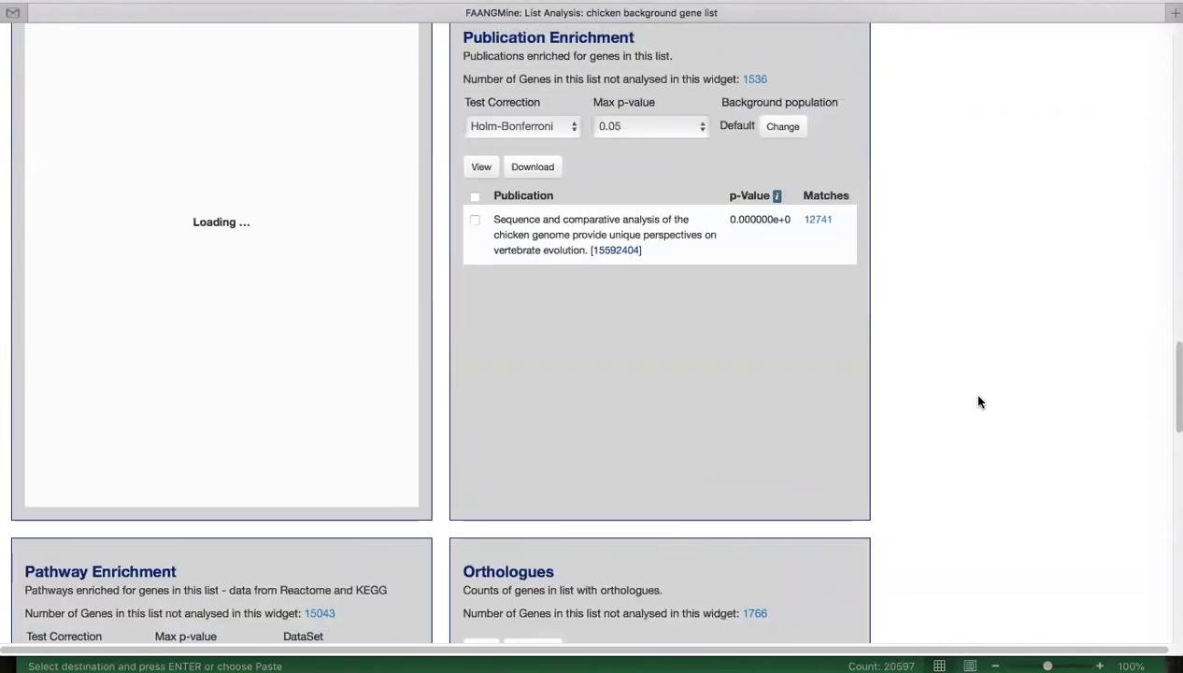
pyautogui.scroll(14, 979, 402)
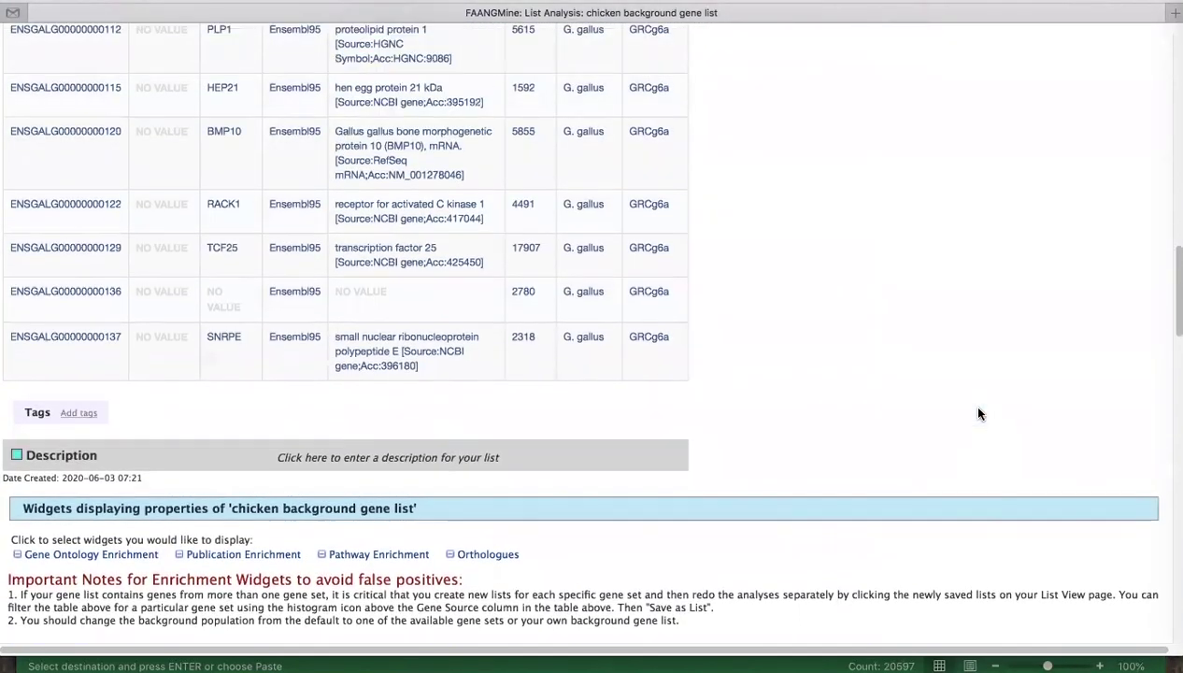
pyautogui.scroll(20, 979, 414)
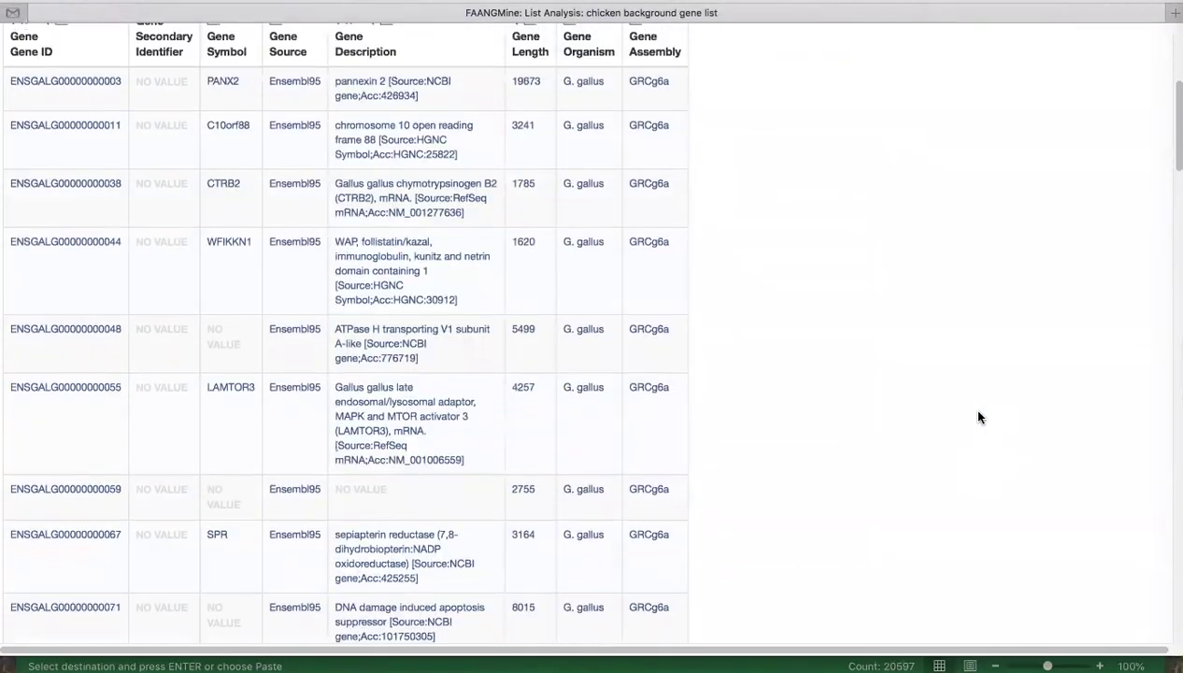
pyautogui.scroll(8, 979, 417)
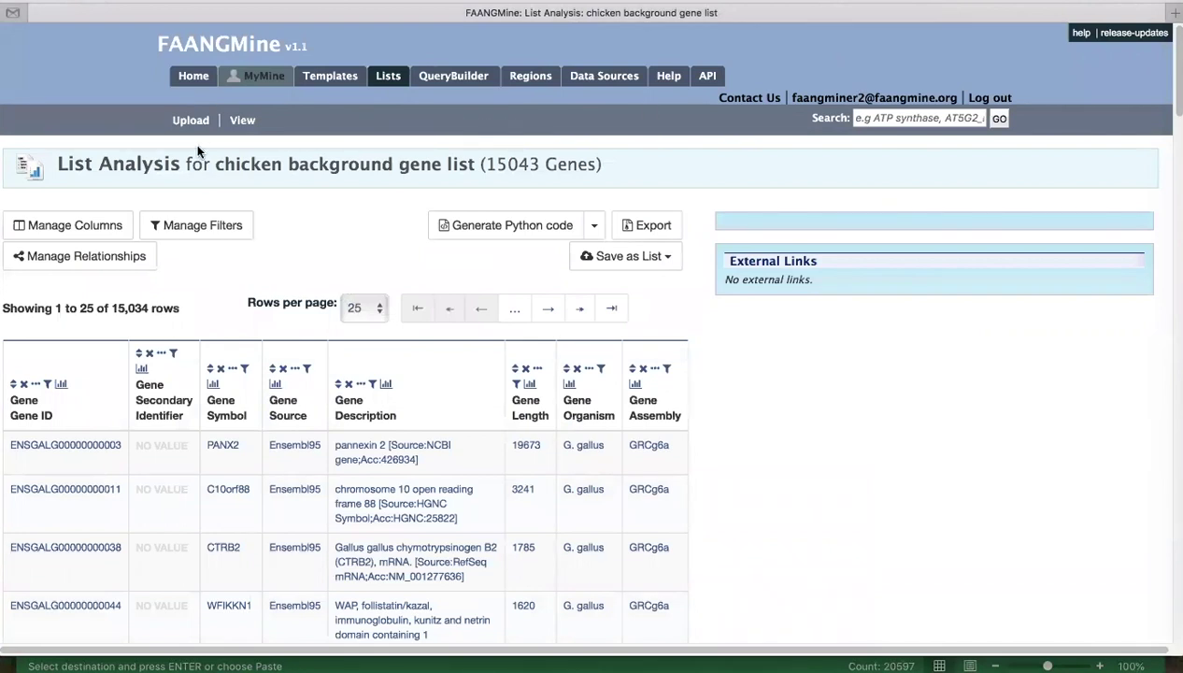
# View all saved and public lists and look for the new chicken background gene list among them
pyautogui.click(242, 122)
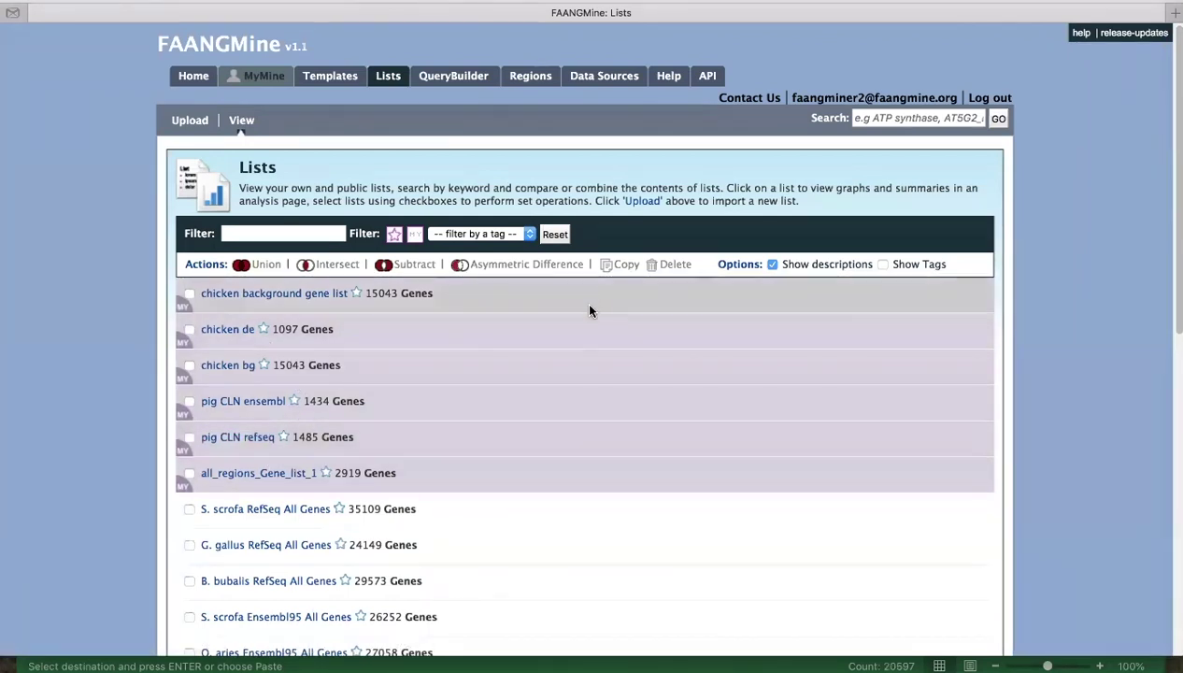
pyautogui.scroll(-3, 598, 509)
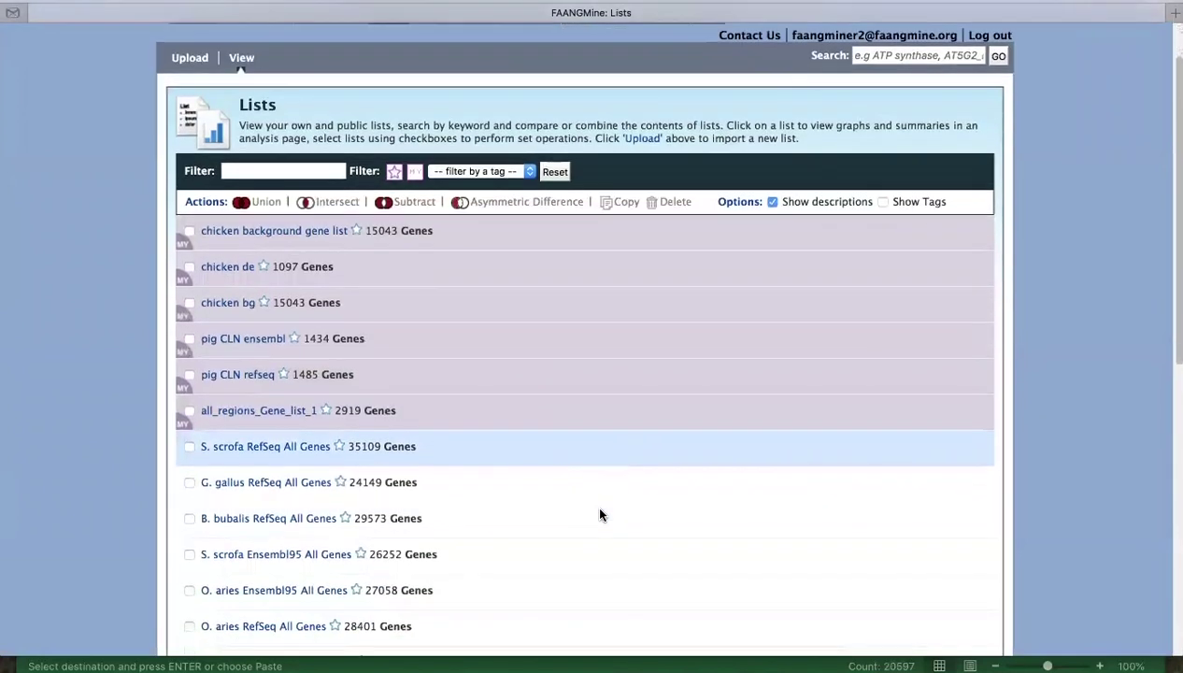
pyautogui.scroll(-1, 605, 489)
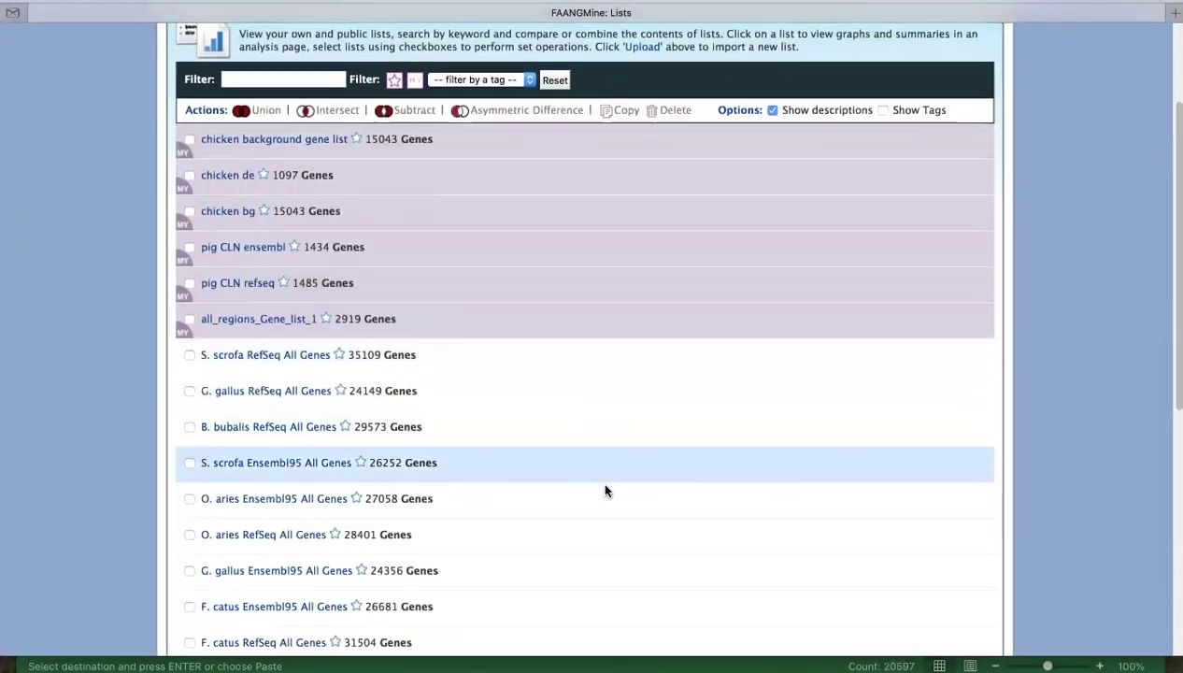
# Browse the saved personal gene lists and the public RefSeq and Ensembl95 lists for the different species
pyautogui.scroll(-1, 615, 551)
pyautogui.scroll(-3, 612, 587)
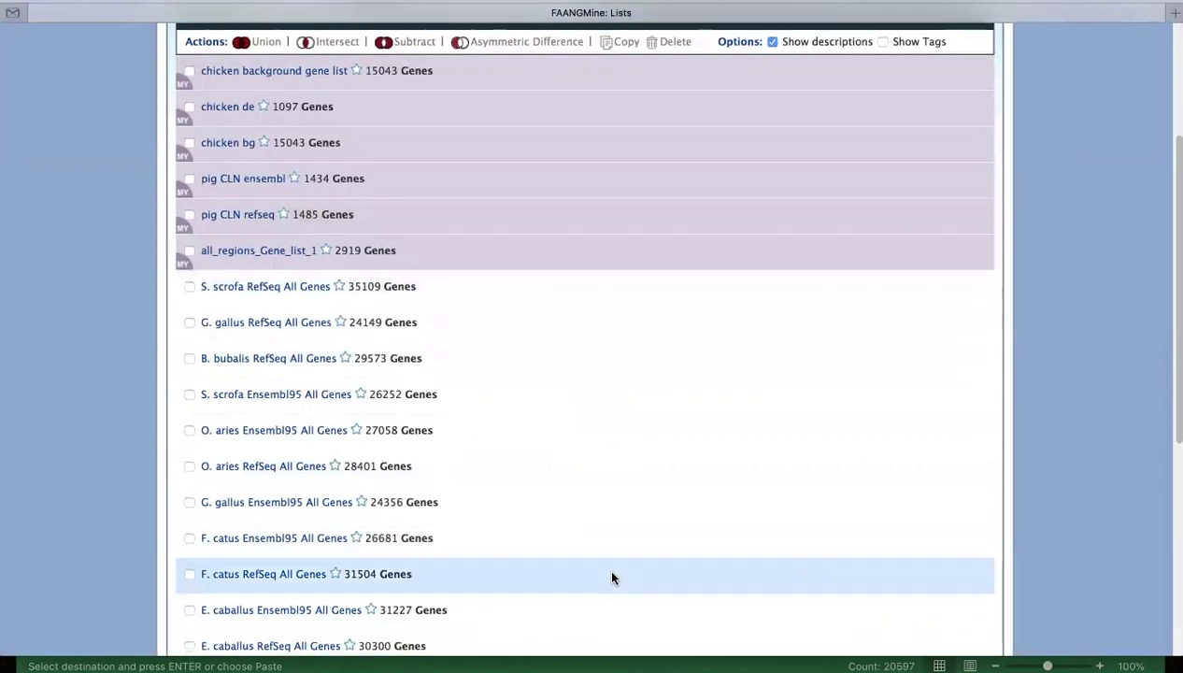
pyautogui.scroll(-1, 612, 613)
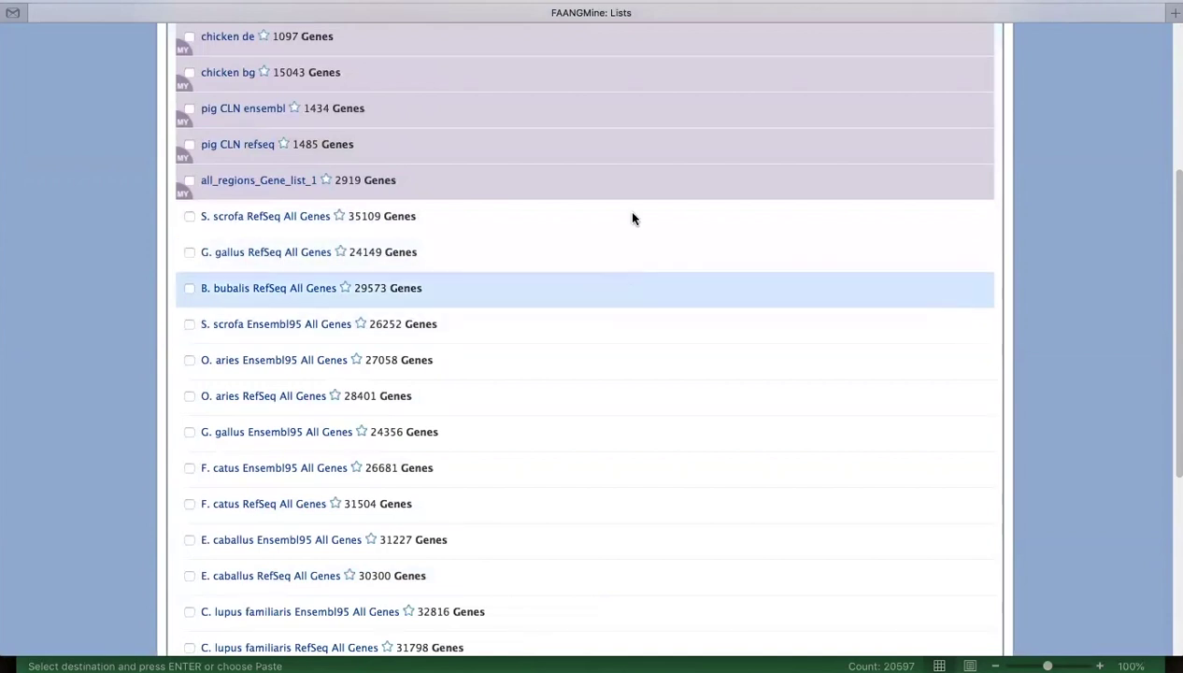
pyautogui.scroll(4, 561, 204)
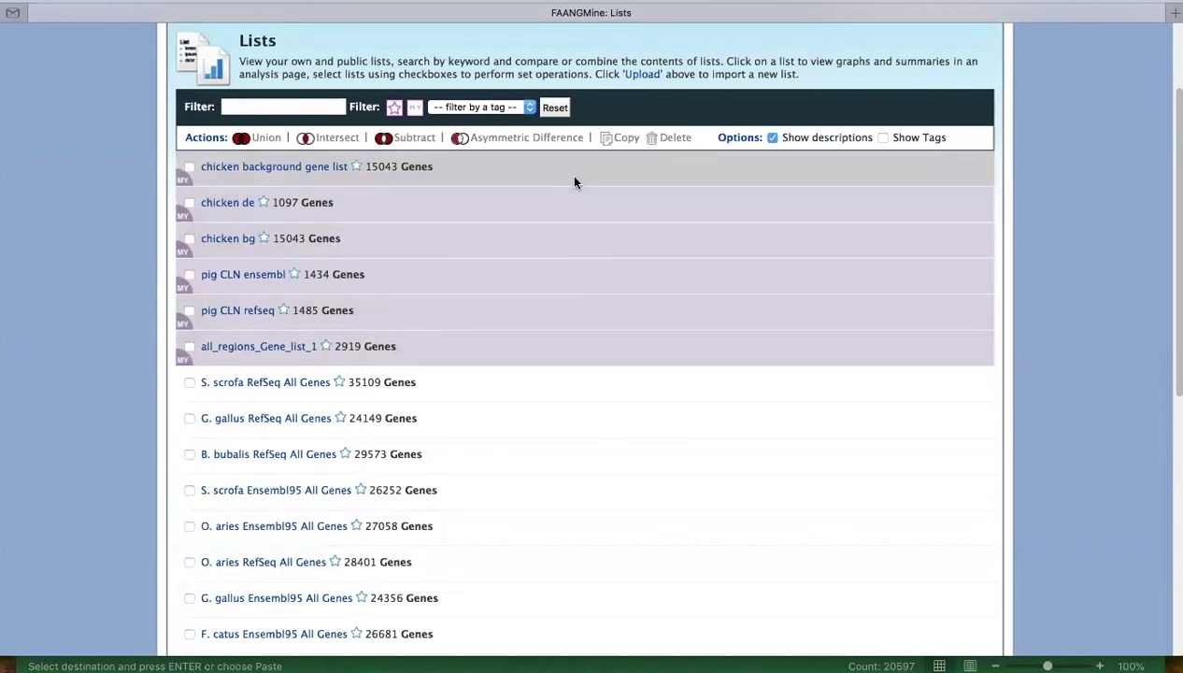
pyautogui.scroll(3, 574, 182)
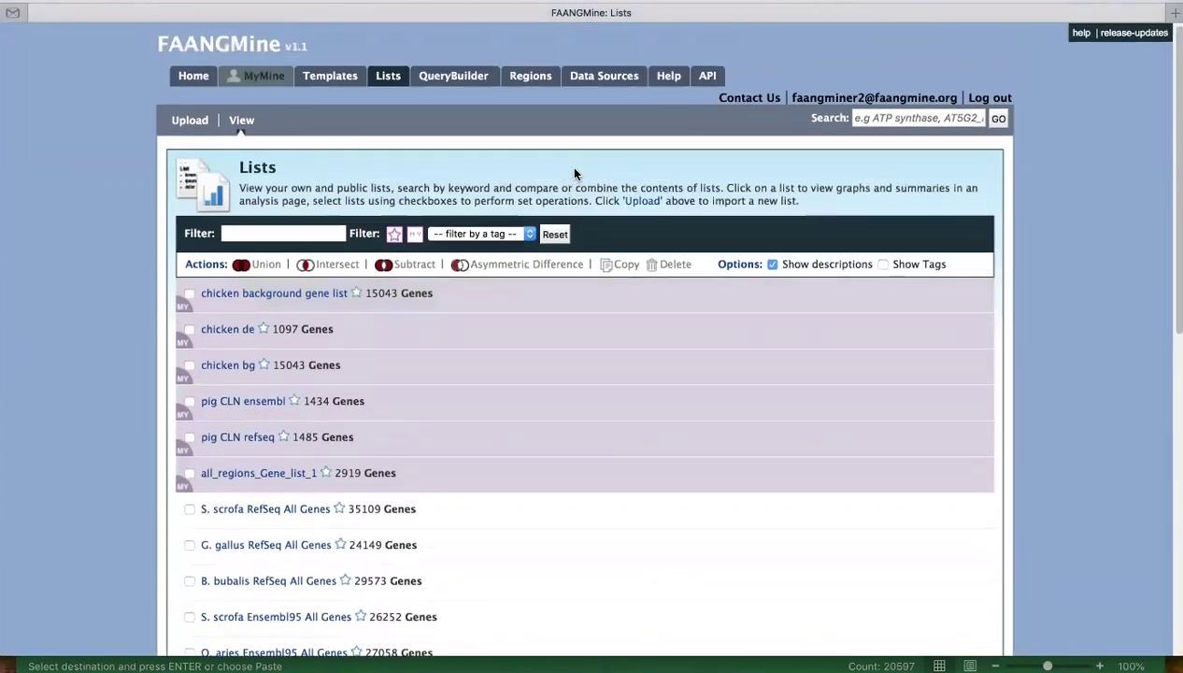
# Start a new gene list upload and set its organism to G. gallus
pyautogui.click(191, 124)
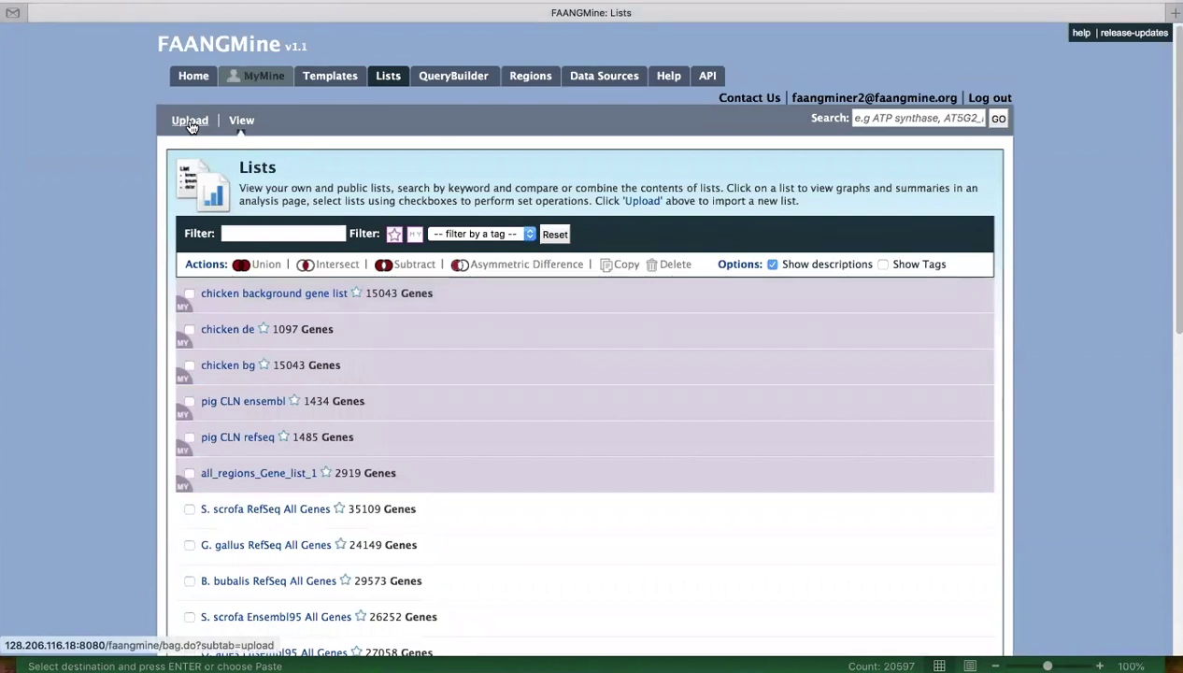
pyautogui.scroll(-2, 893, 366)
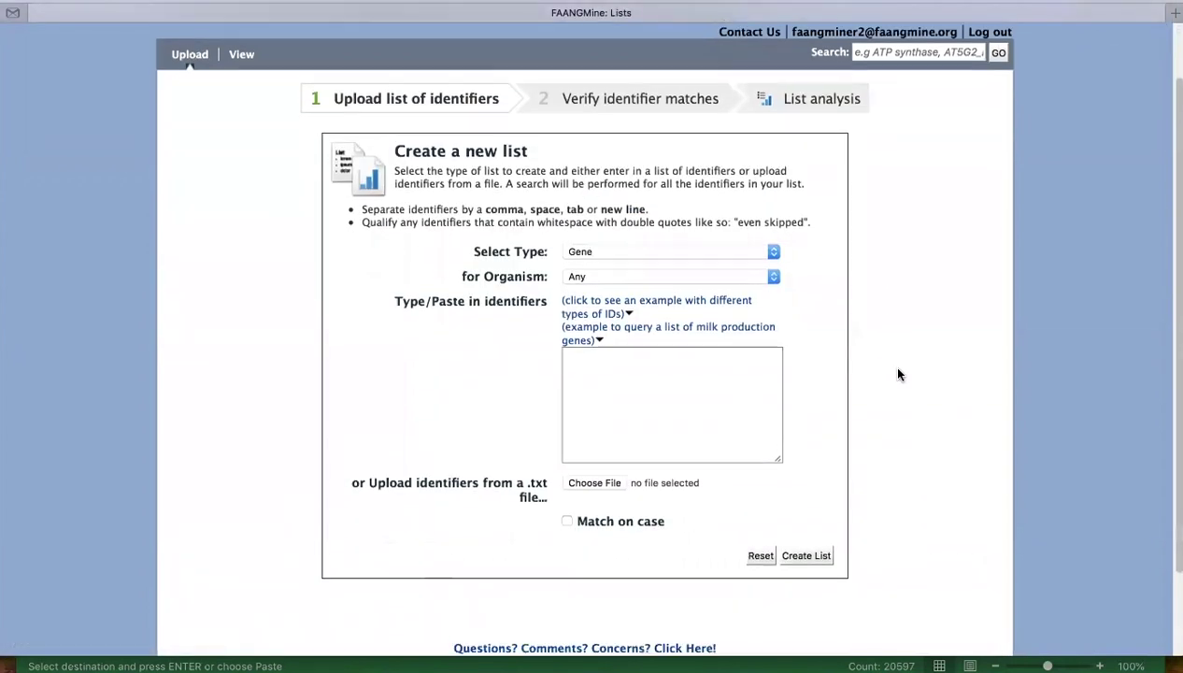
pyautogui.click(773, 272)
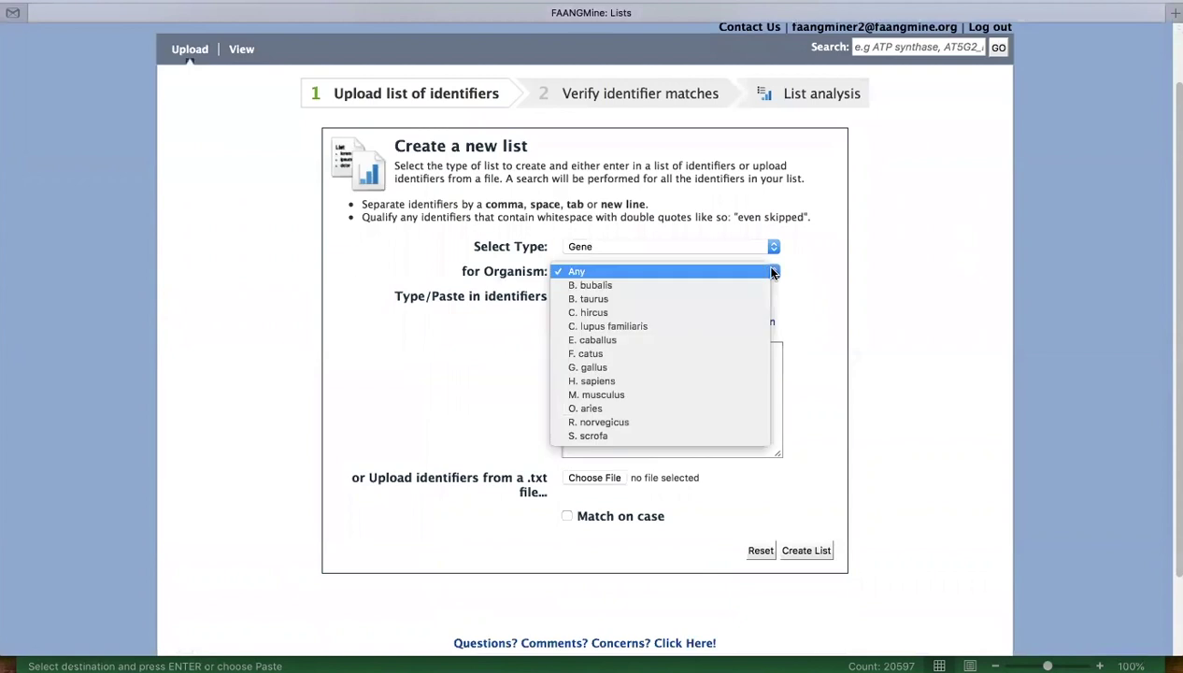
pyautogui.click(760, 370)
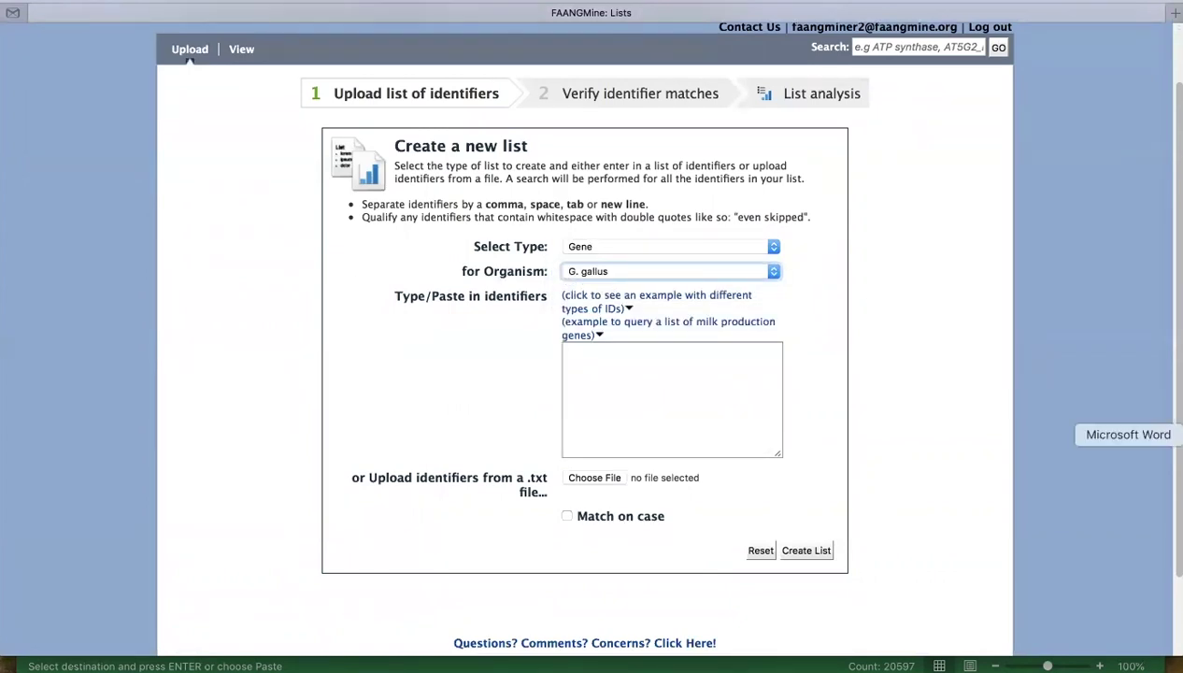
# Switch to Excel and copy the column A gene identifiers from the chicken_de_genes workbook
pyautogui.click(1176, 472)
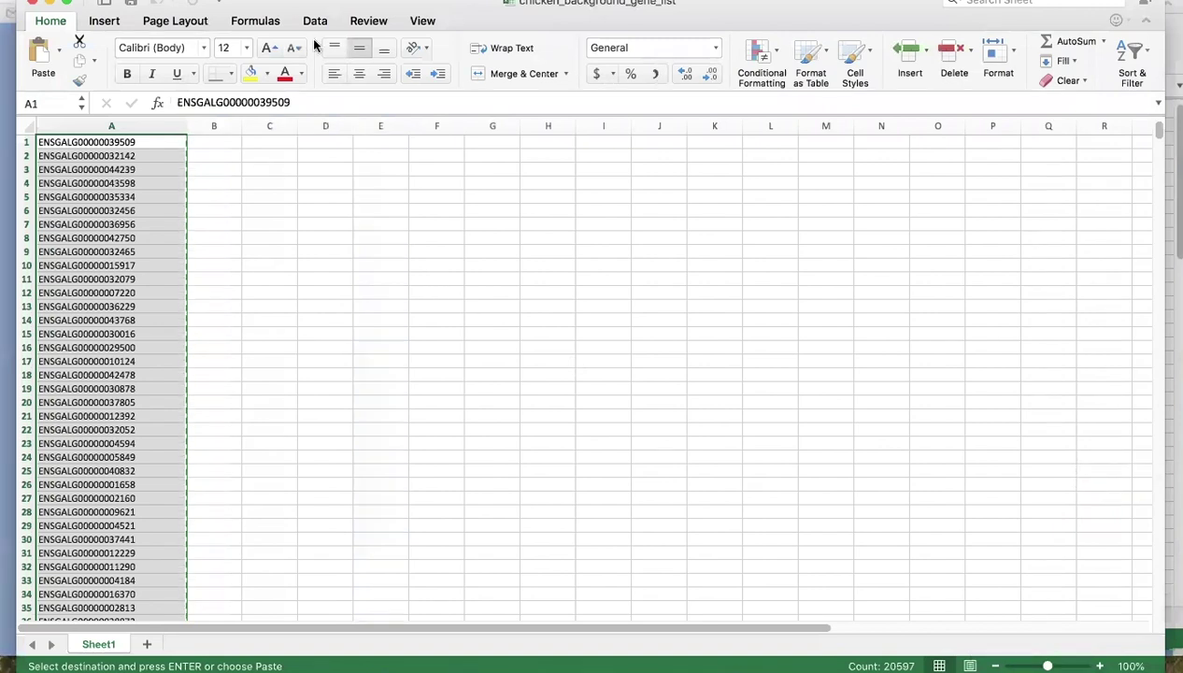
pyautogui.click(393, 0)
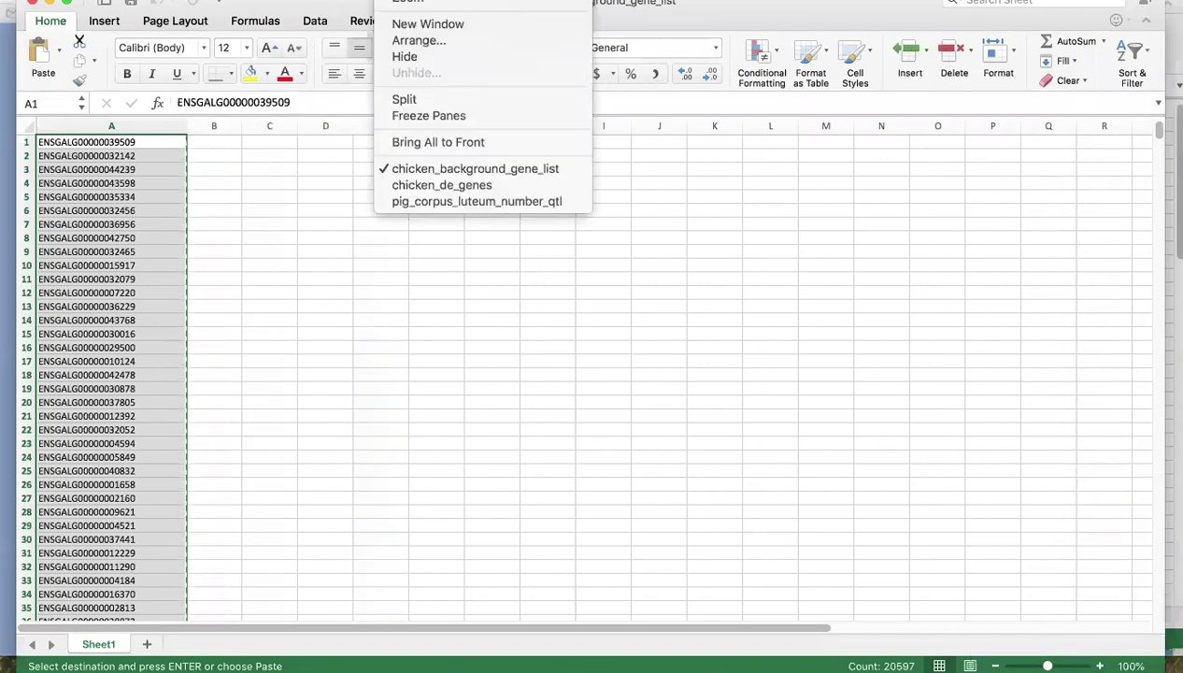
pyautogui.click(476, 186)
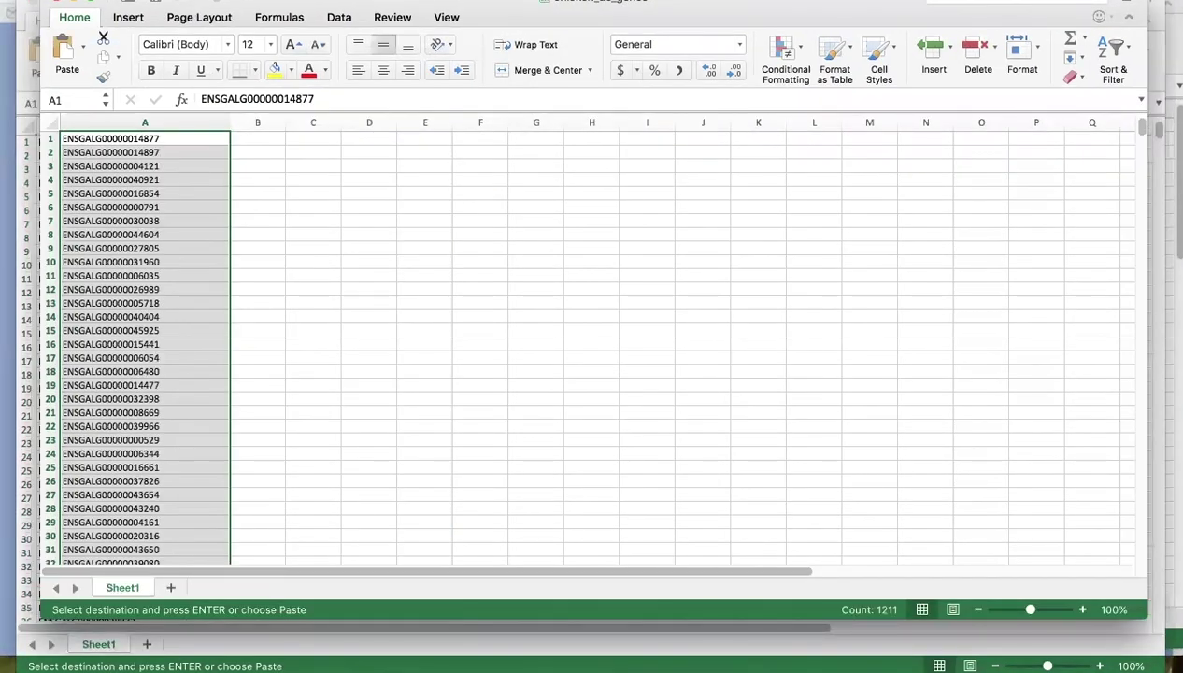
pyautogui.click(140, 0)
pyautogui.click(145, 41)
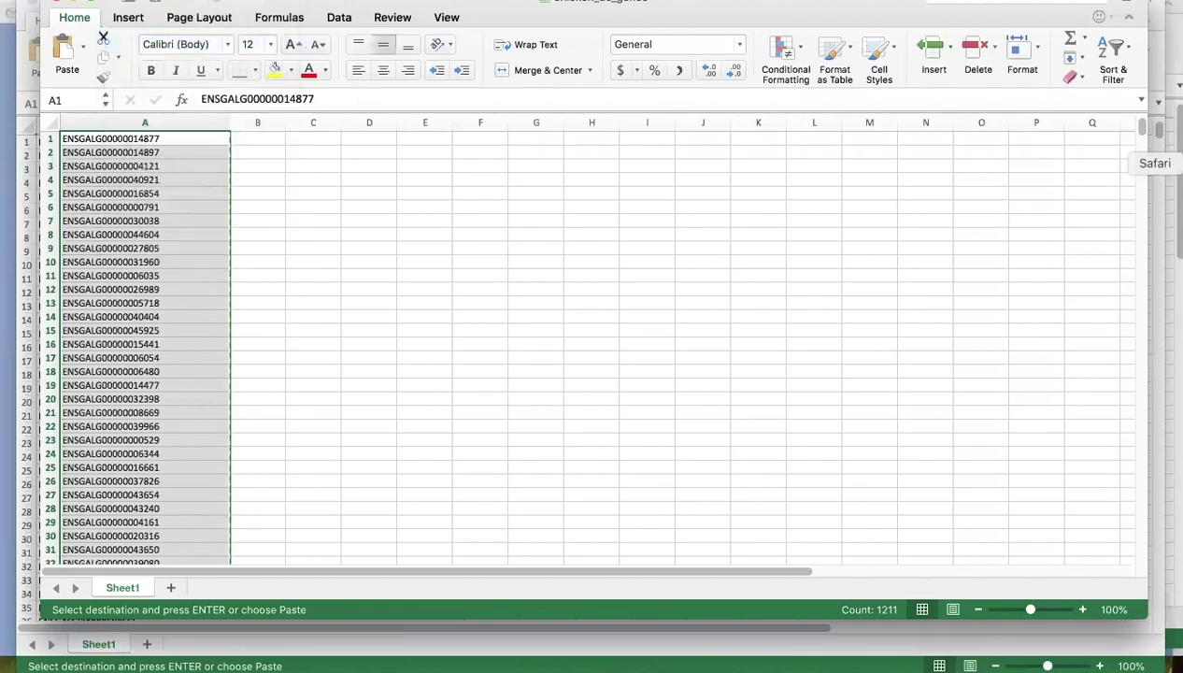
# Return to FAANGMine in Safari, paste the copied identifiers into the new list form and create the list
pyautogui.click(1177, 162)
pyautogui.click(670, 385)
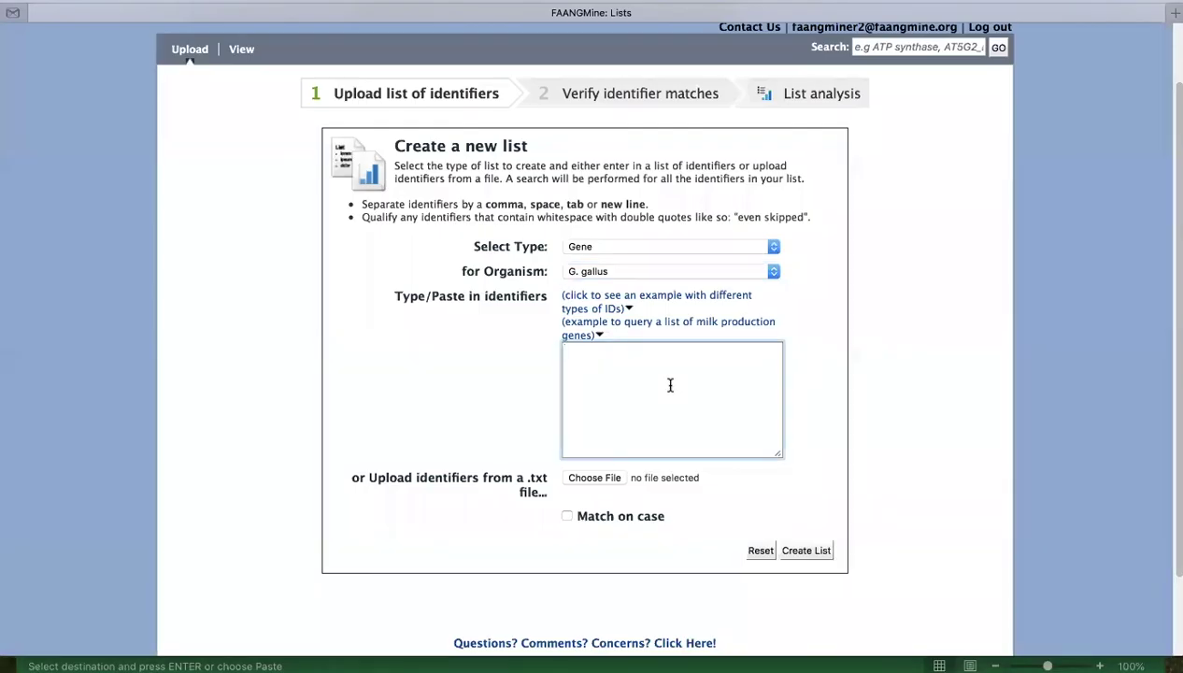
pyautogui.press('super+v')
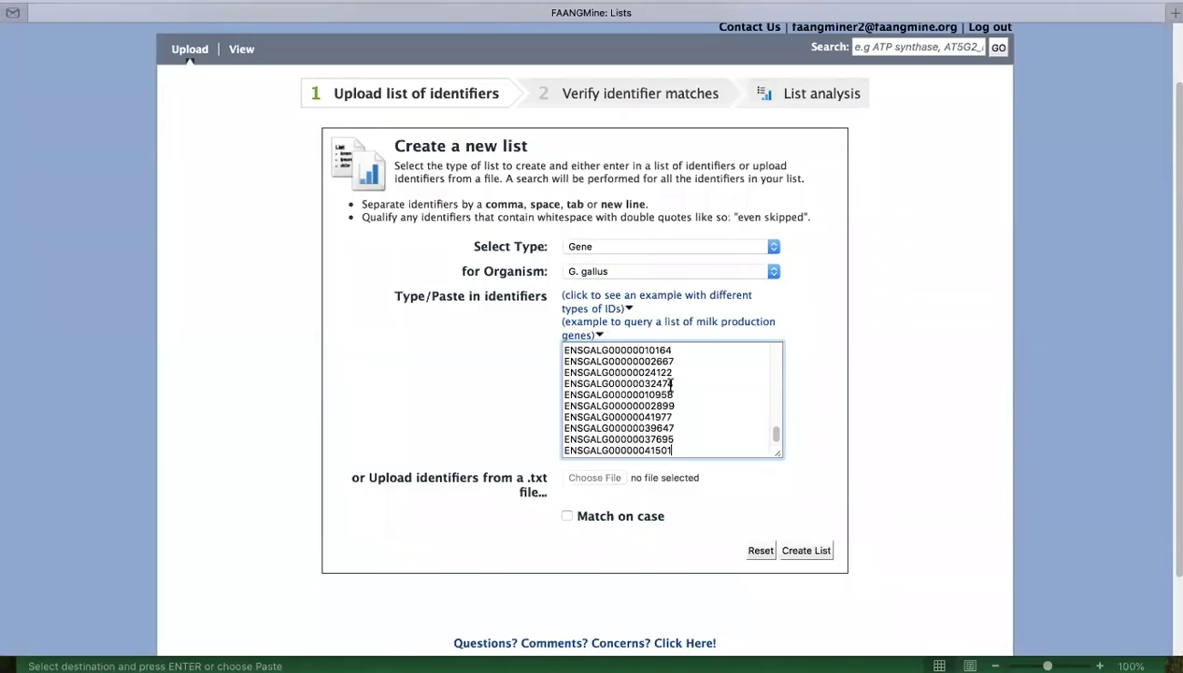
pyautogui.click(804, 551)
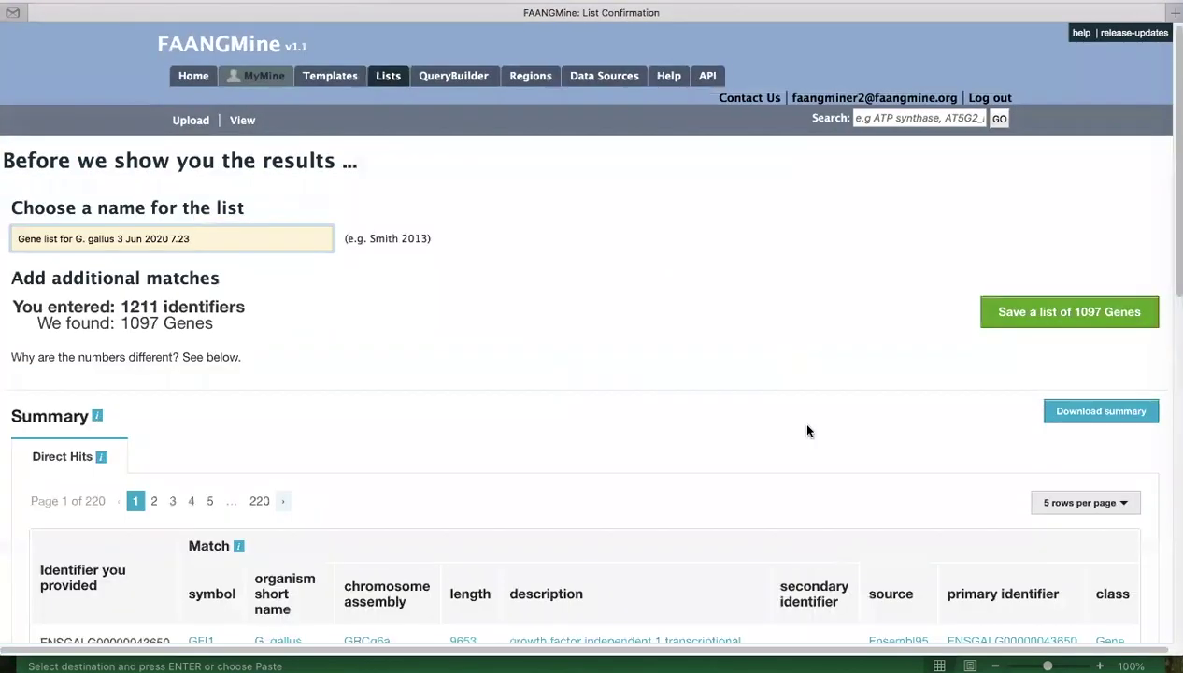
# Check the entered and found identifier counts, then name the list "chicken de gene list" and save the matched genes
pyautogui.scroll(-1, 808, 431)
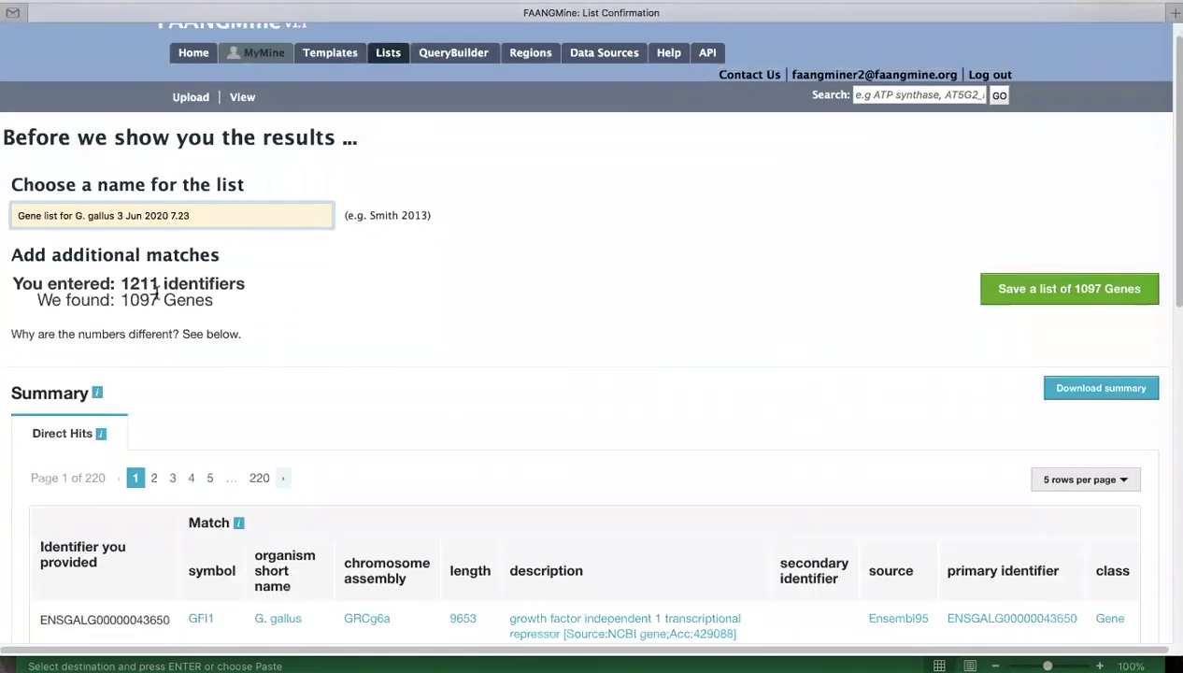
pyautogui.scroll(-2, 332, 327)
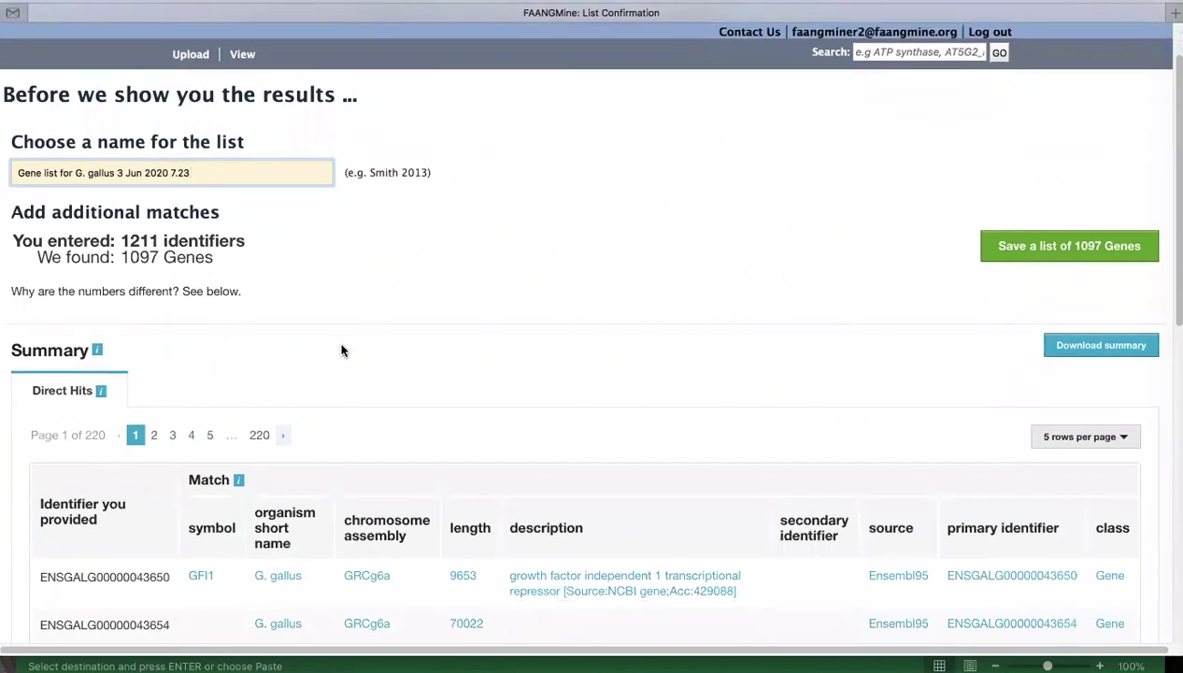
pyautogui.scroll(2, 350, 287)
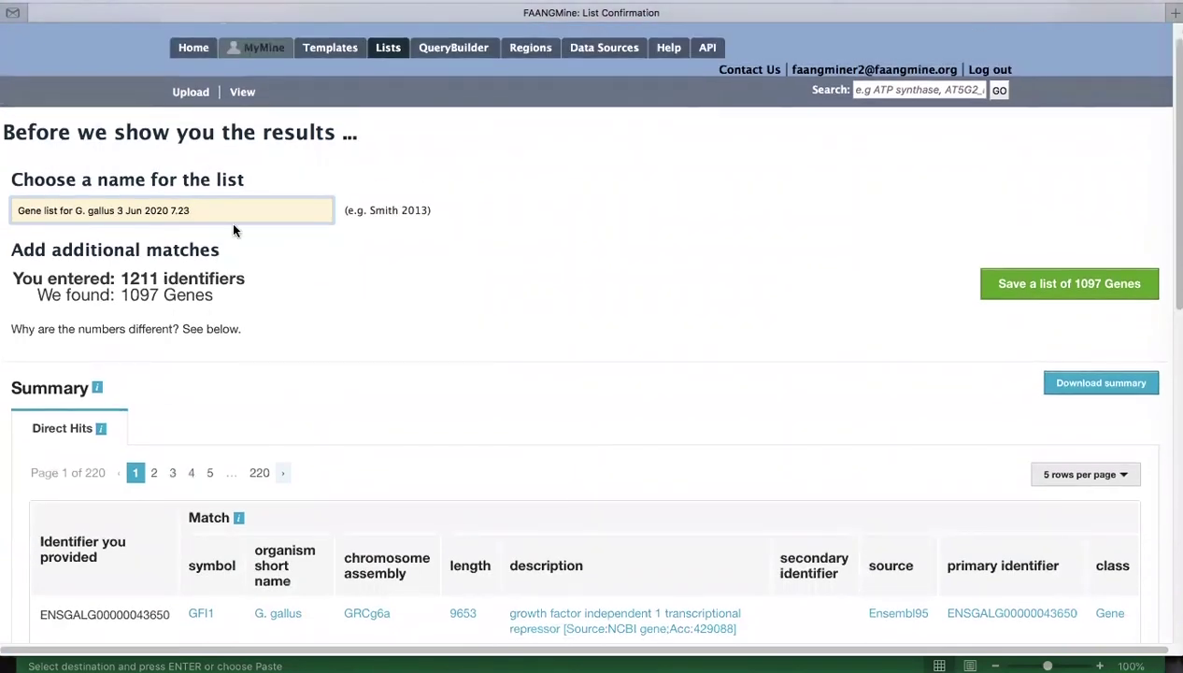
pyautogui.moveTo(217, 212); pyautogui.dragTo(17, 210)
pyautogui.write('ch')
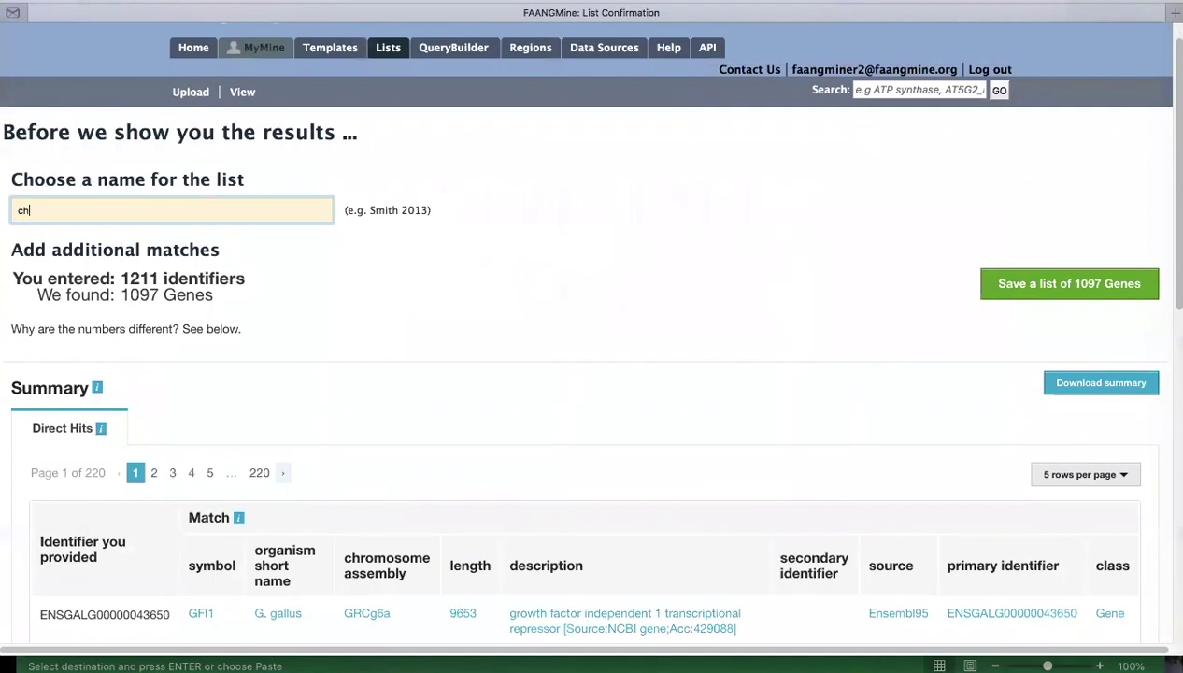
pyautogui.write('icken de gene list')
pyautogui.click(1041, 286)
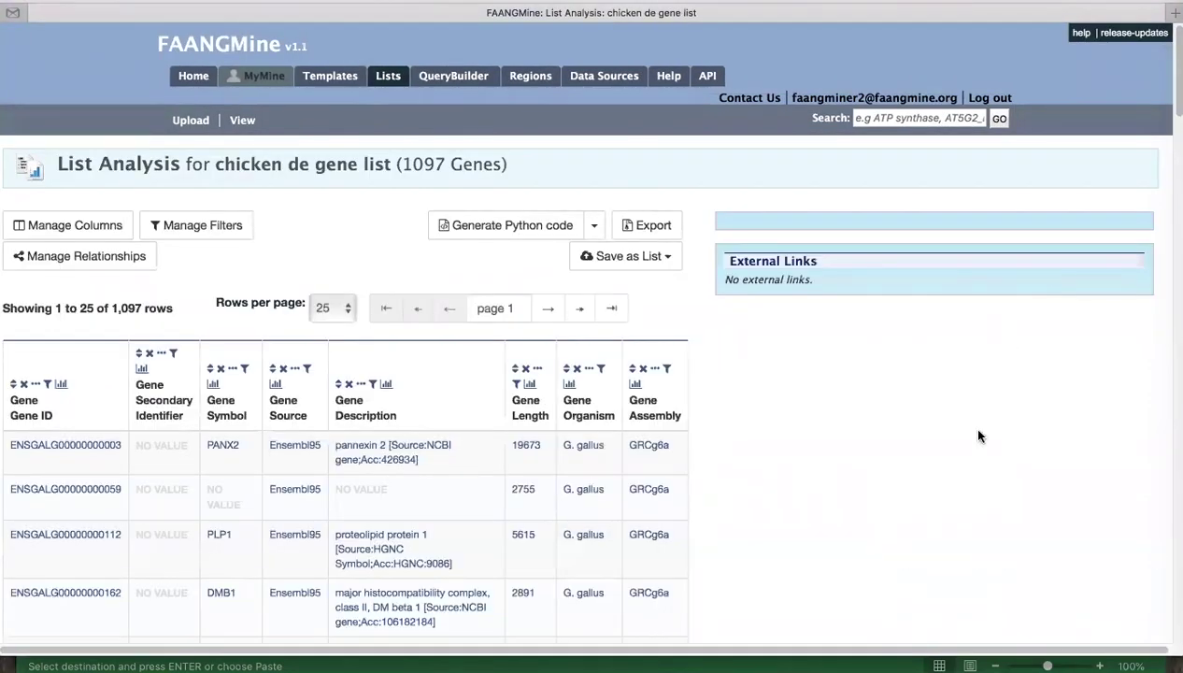
# Look through the chicken de gene list's analysis page, including its gene table and the publication enrichment and orthologue widgets
pyautogui.scroll(-2, 978, 436)
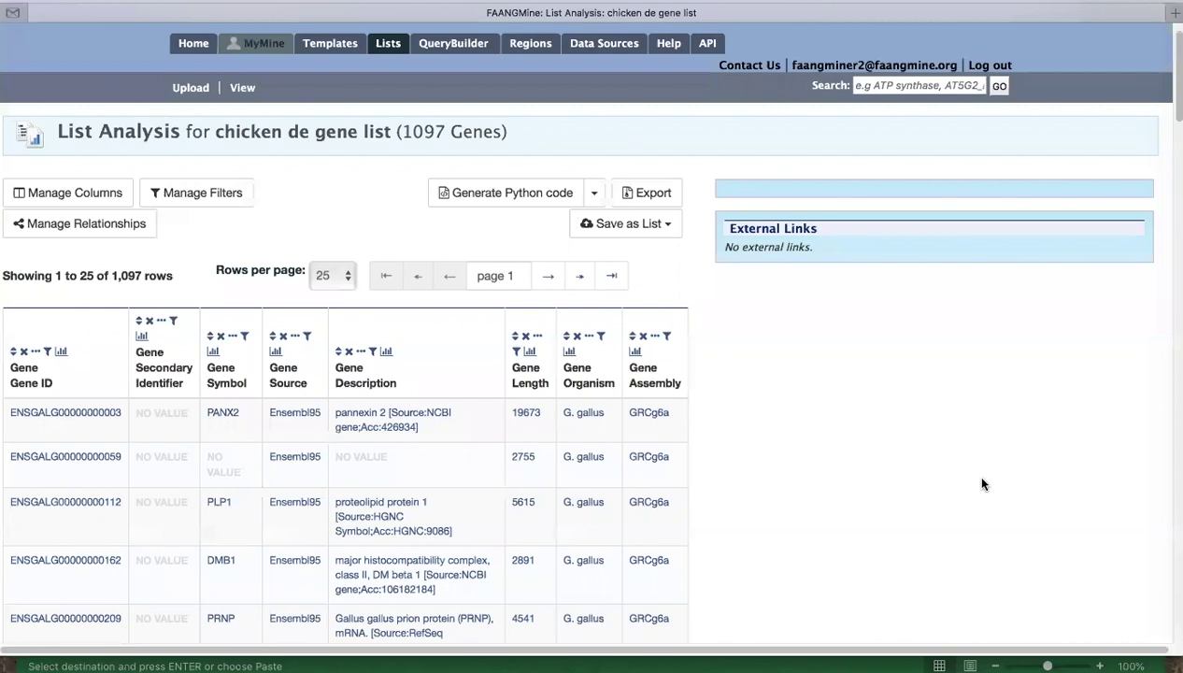
pyautogui.scroll(-10, 990, 510)
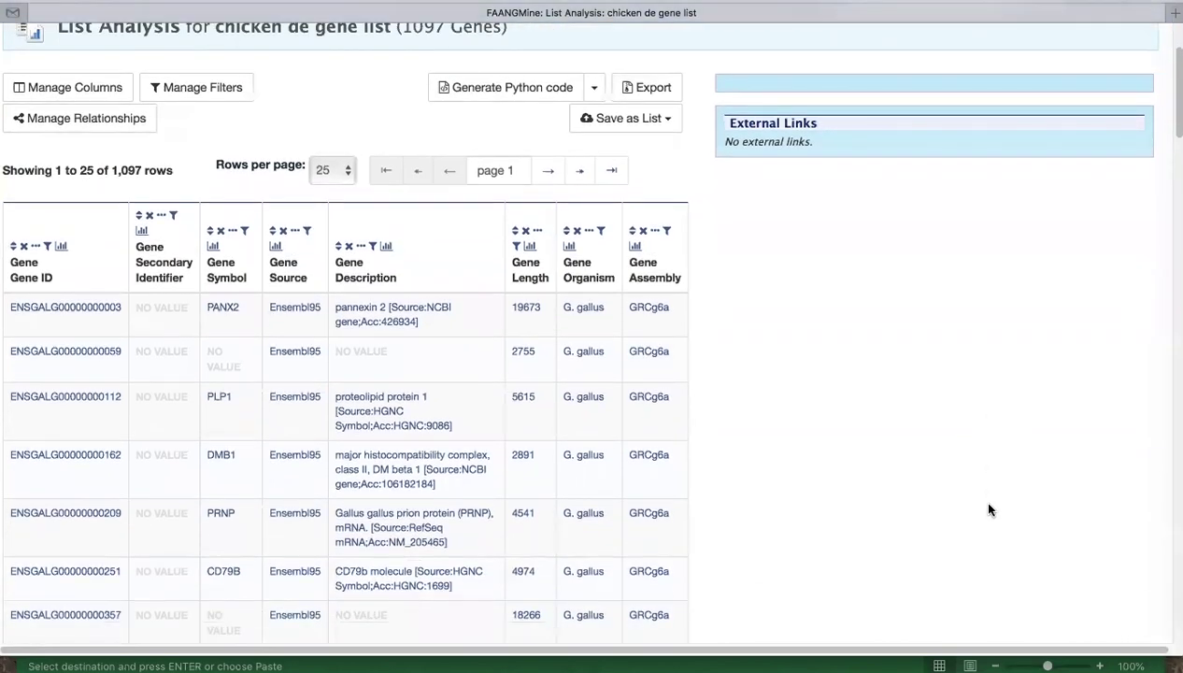
pyautogui.scroll(-20, 990, 510)
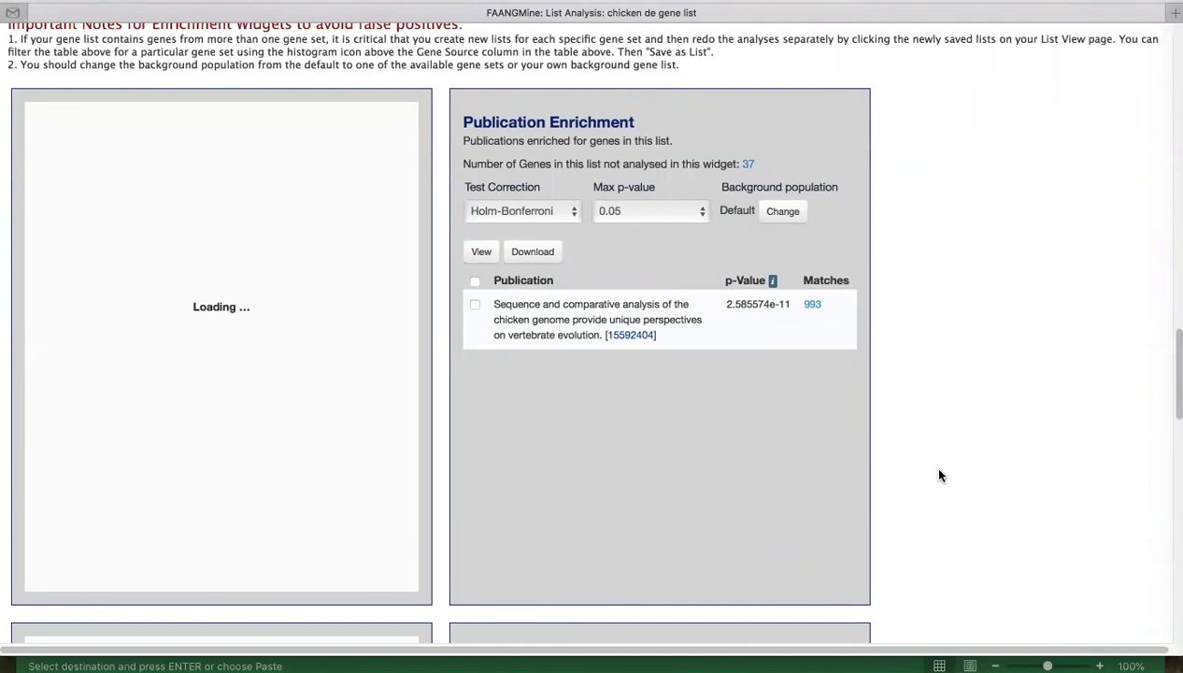
pyautogui.scroll(-10, 940, 476)
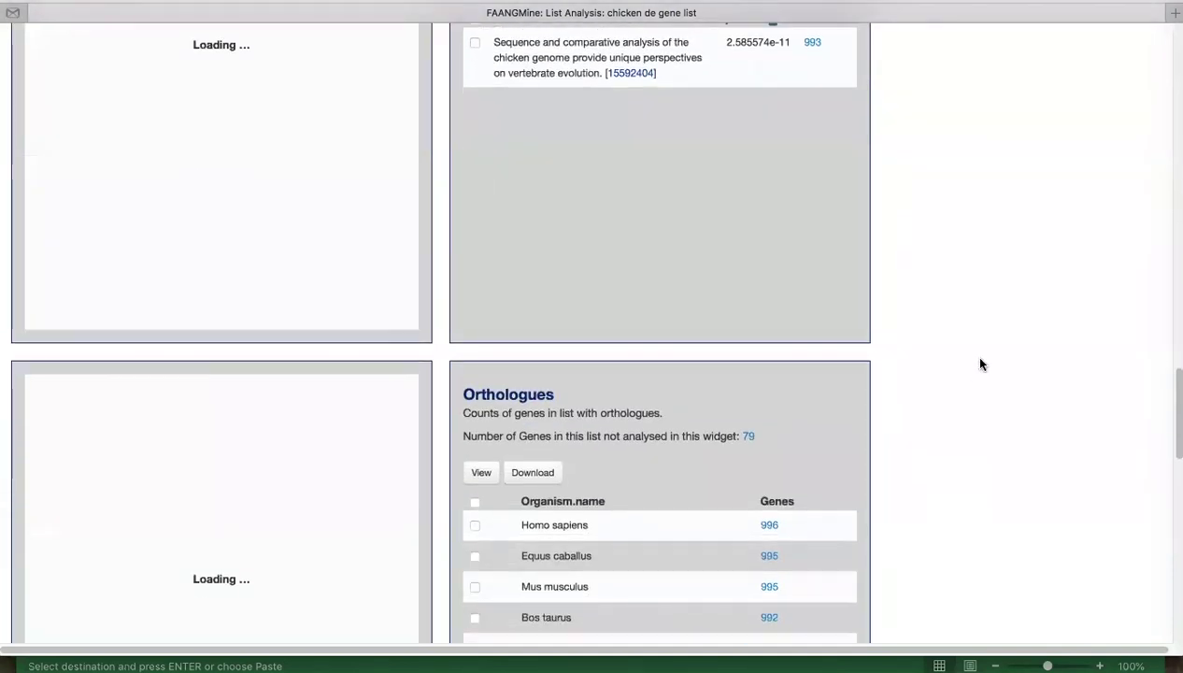
pyautogui.scroll(5, 980, 364)
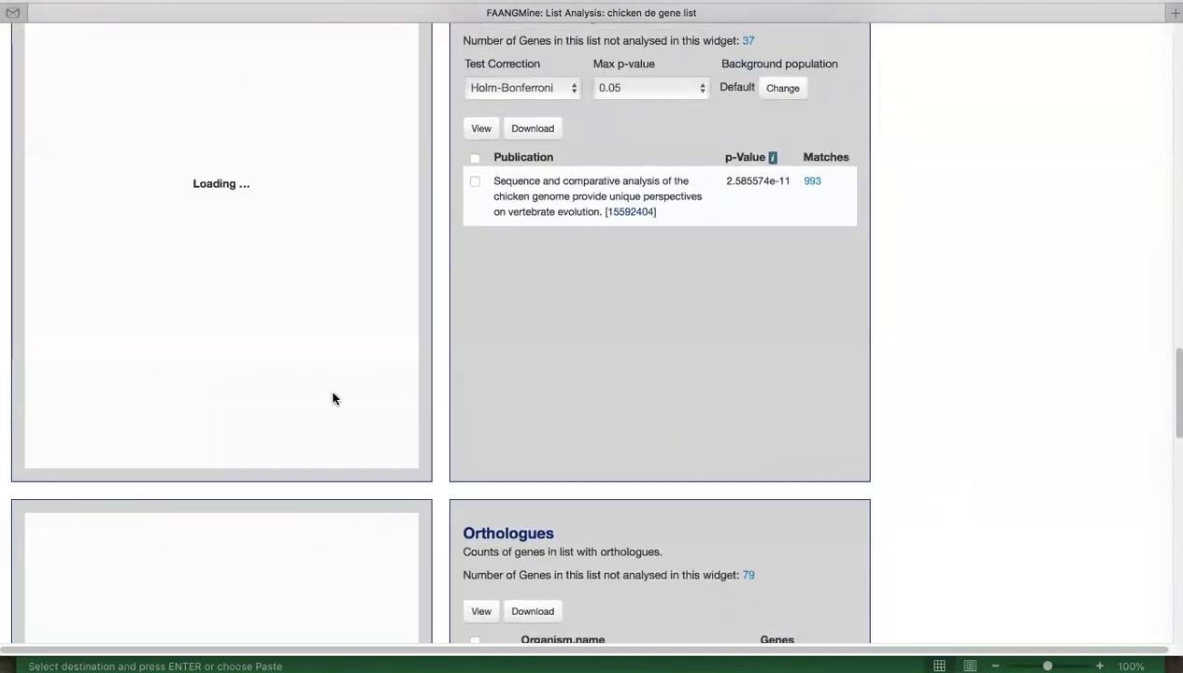
pyautogui.scroll(15, 940, 385)
pyautogui.scroll(20, 940, 386)
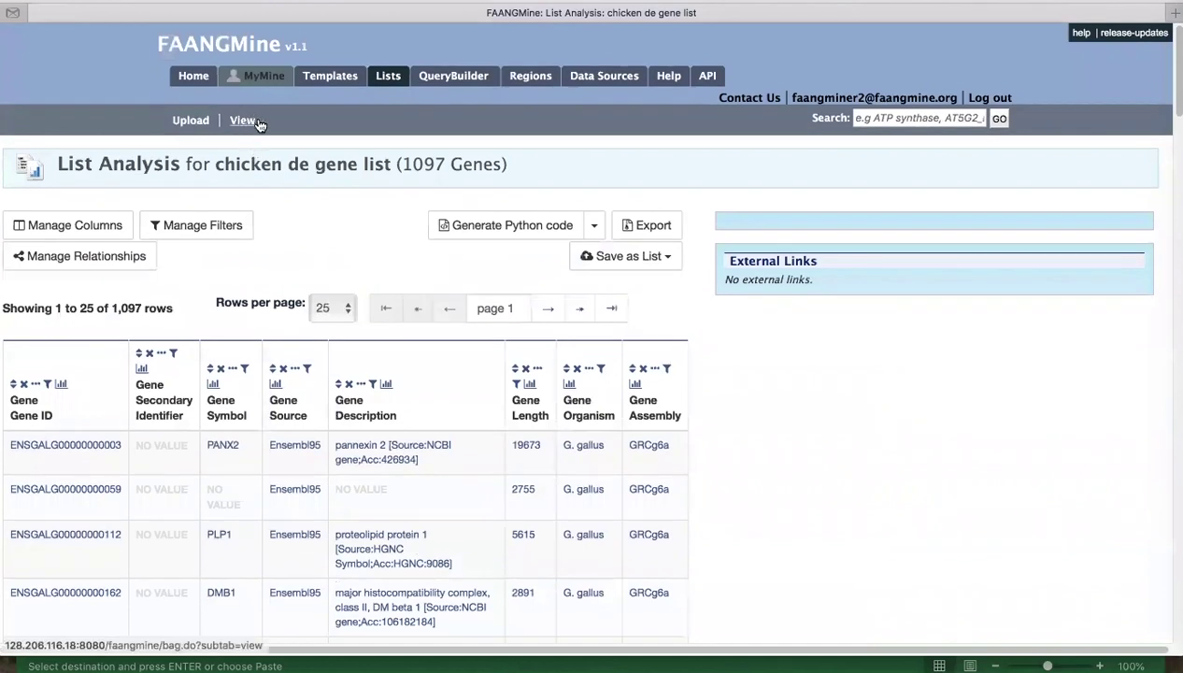
# Open the earlier saved "chicken de" list from the lists overview and look through its gene table and enrichment notes
pyautogui.click(241, 122)
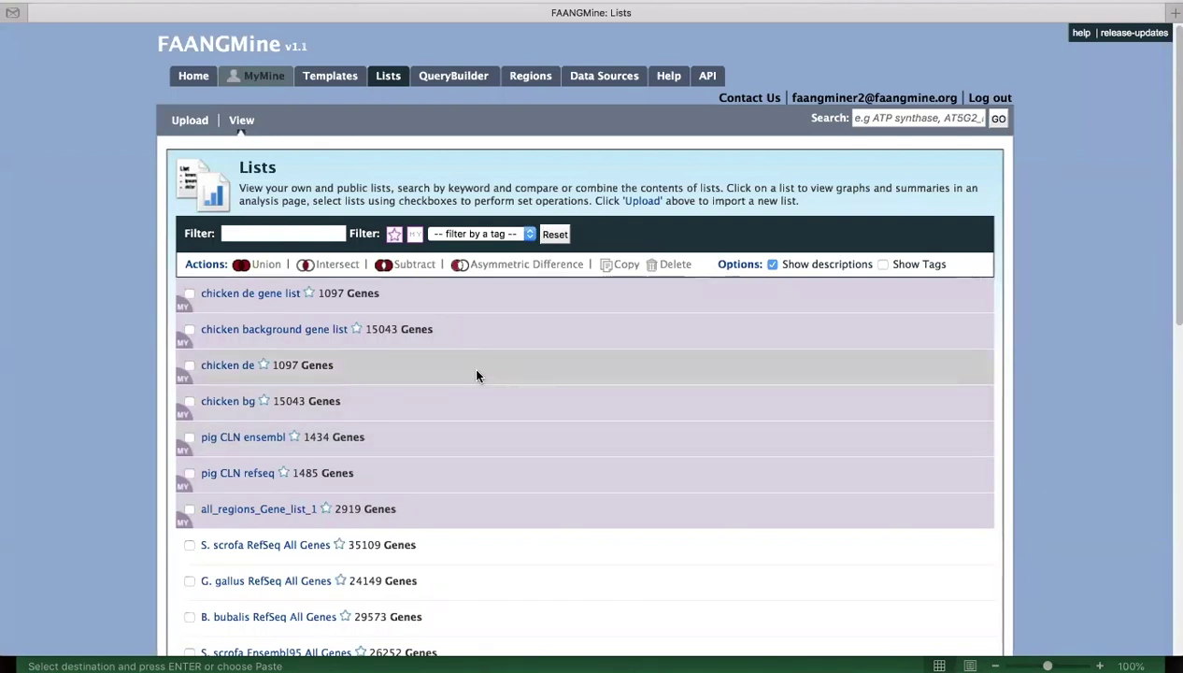
pyautogui.click(229, 367)
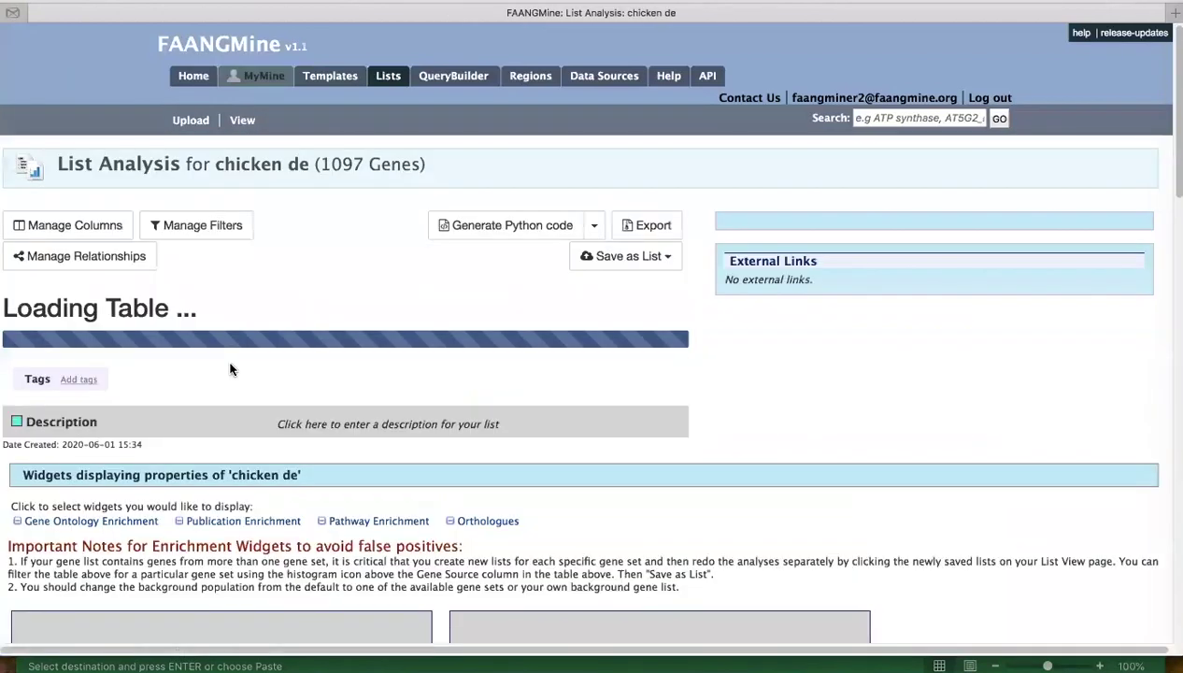
pyautogui.scroll(-7, 1001, 458)
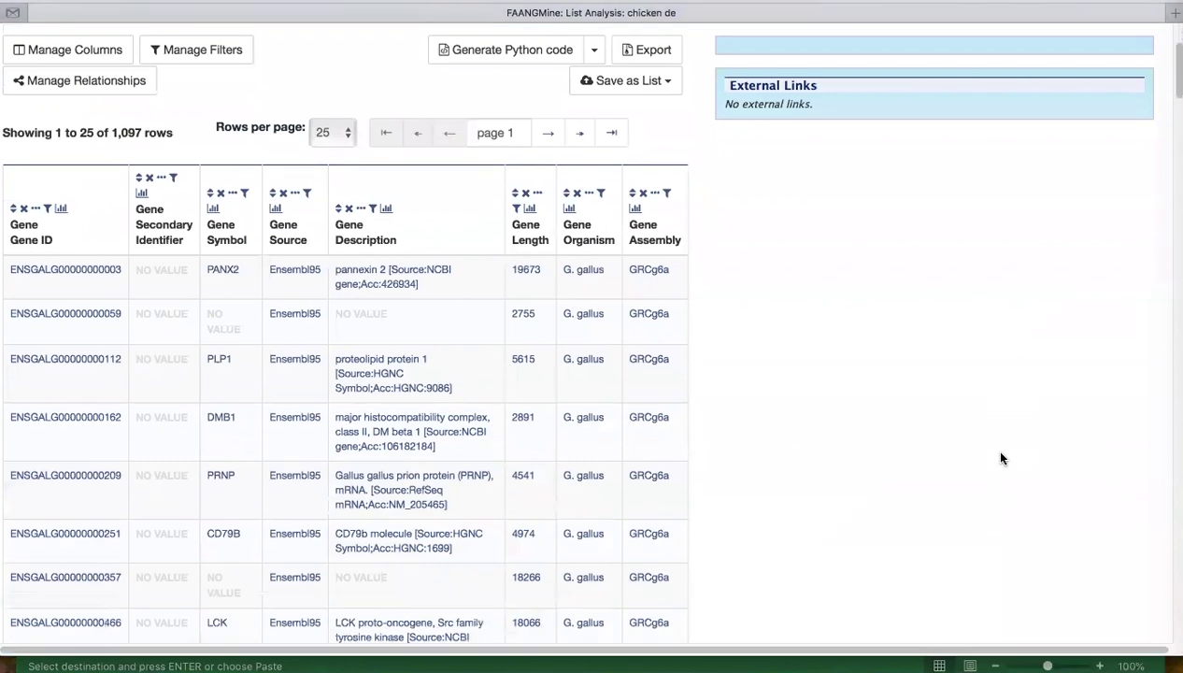
pyautogui.scroll(-18, 1001, 458)
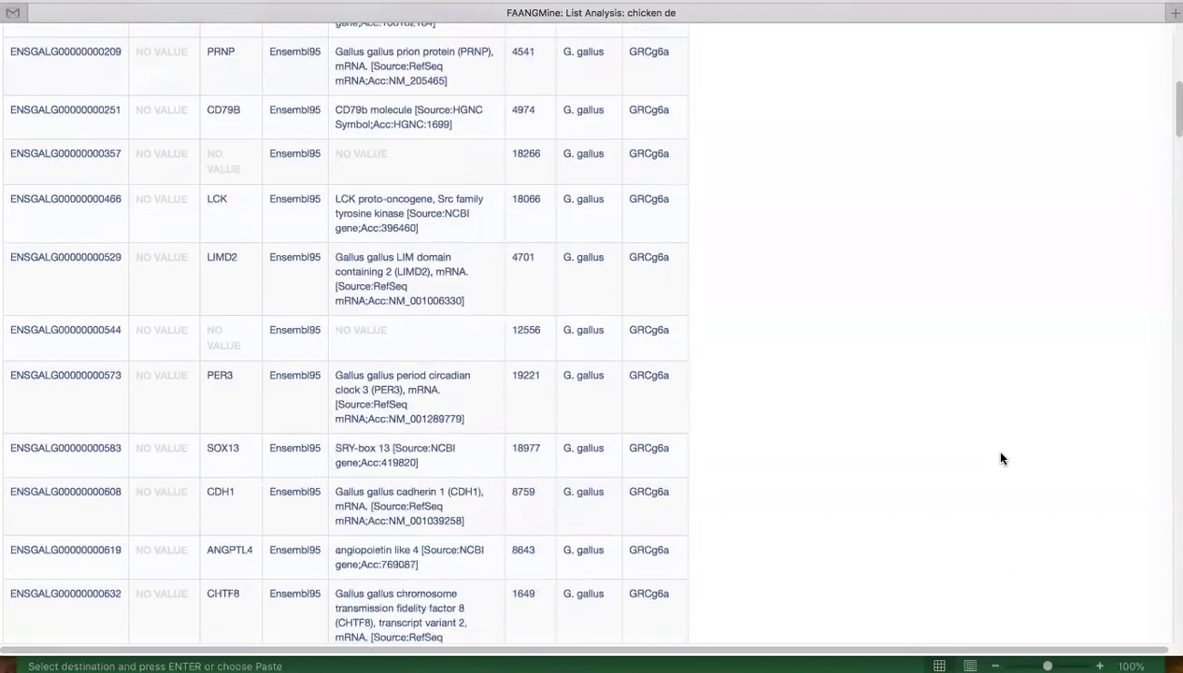
pyautogui.scroll(-15, 1001, 458)
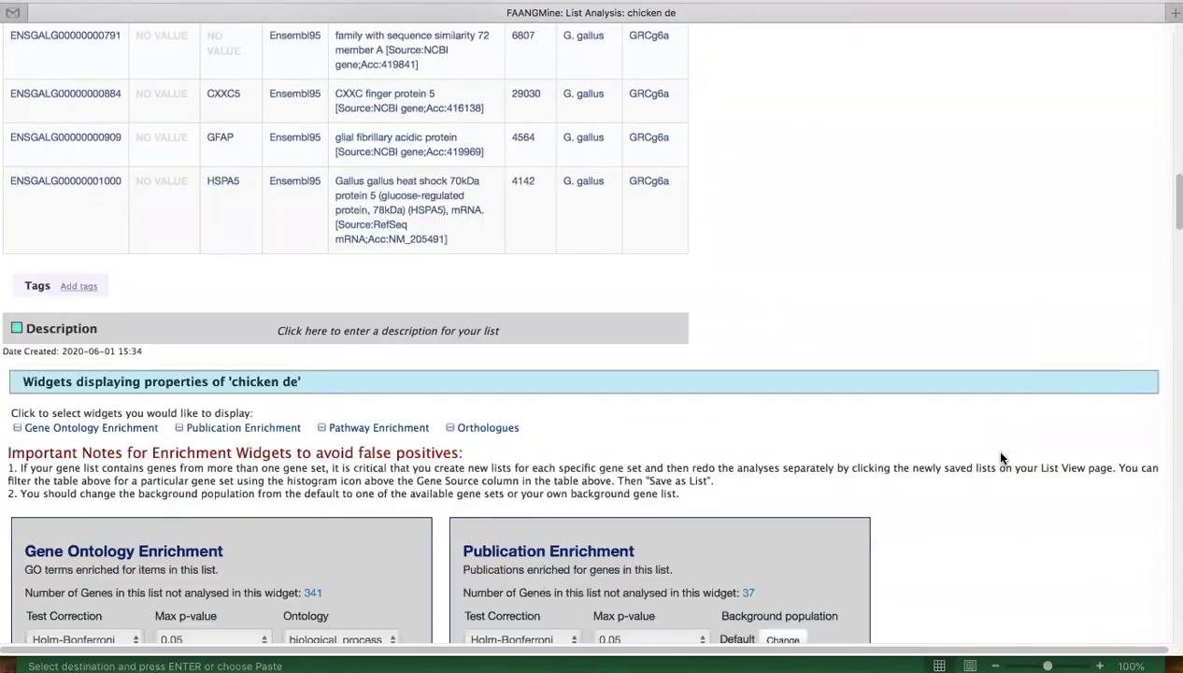
# Examine the Gene Ontology and Publication Enrichment widgets of the chicken de list, including their correction, p-value and background population settings
pyautogui.scroll(-2, 1031, 468)
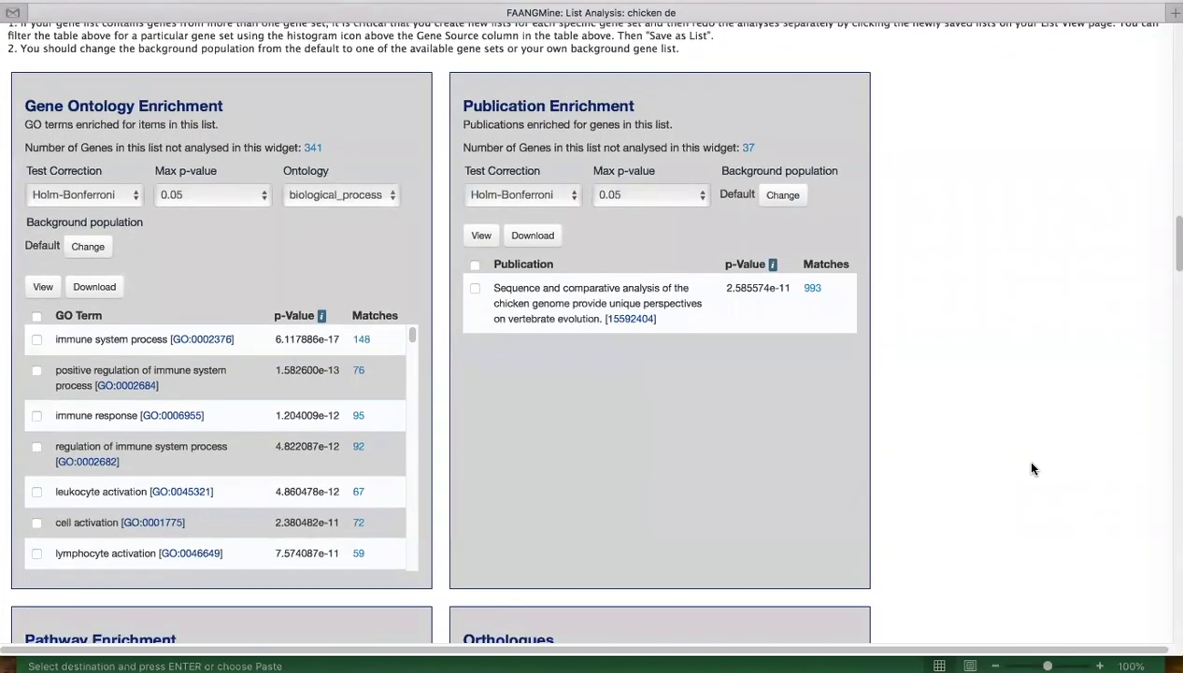
pyautogui.scroll(-2, 897, 492)
pyautogui.scroll(2, 934, 495)
pyautogui.scroll(-2, 934, 495)
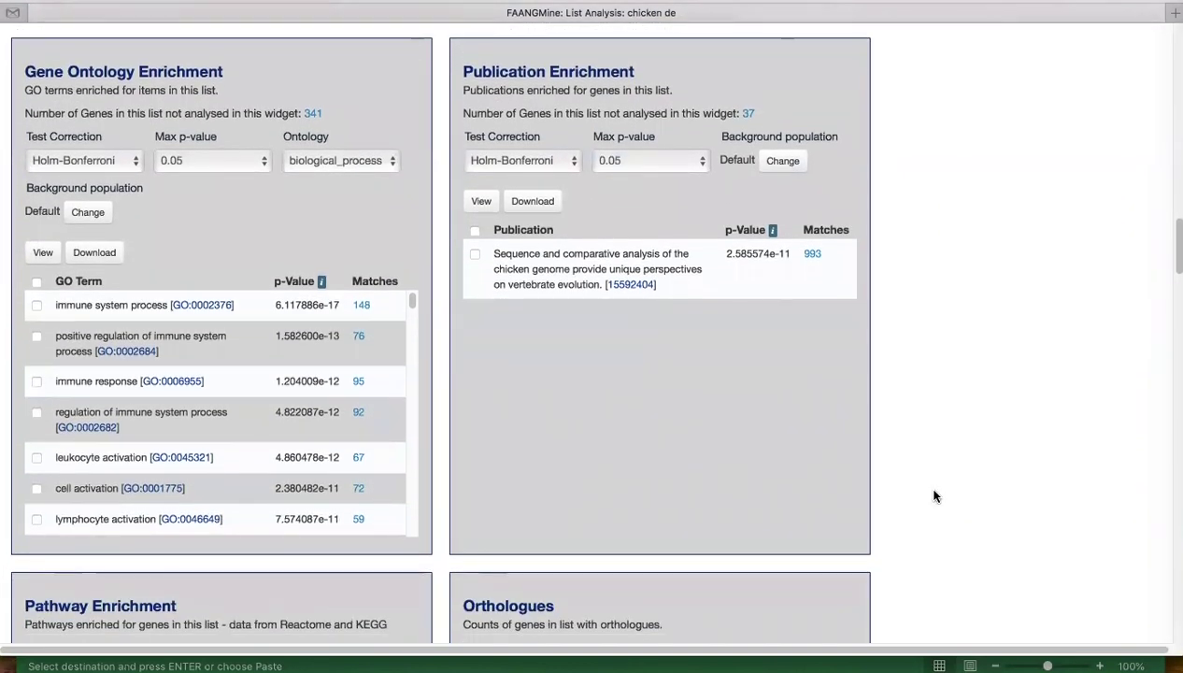
pyautogui.scroll(-1, 935, 495)
pyautogui.scroll(2, 934, 495)
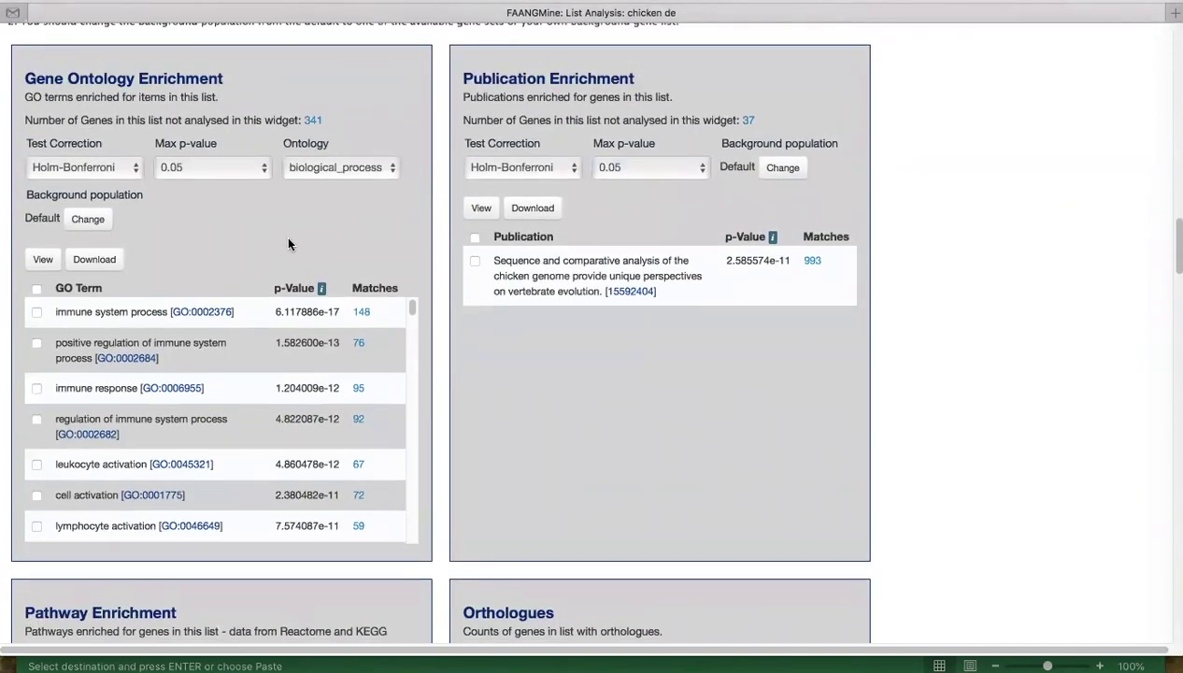
pyautogui.scroll(-1, 1080, 422)
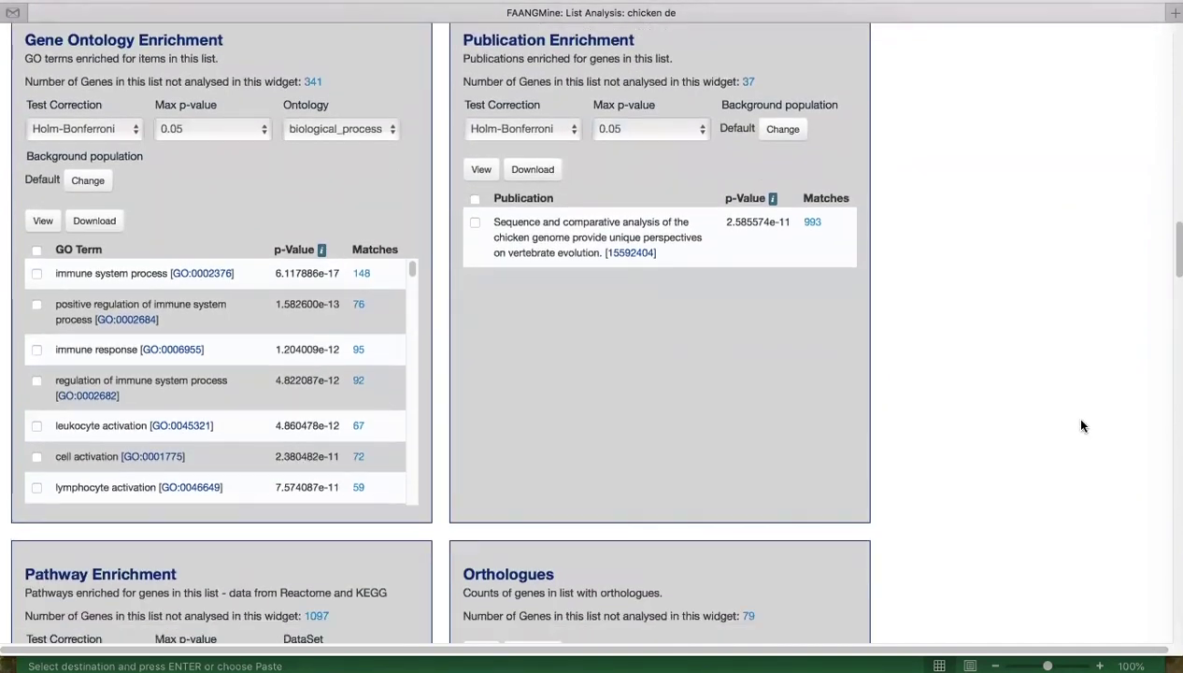
# Change the Gene Ontology Enrichment widget's background population from the default to the "chicken bg" list
pyautogui.scroll(1, 1054, 407)
pyautogui.scroll(2, 1054, 407)
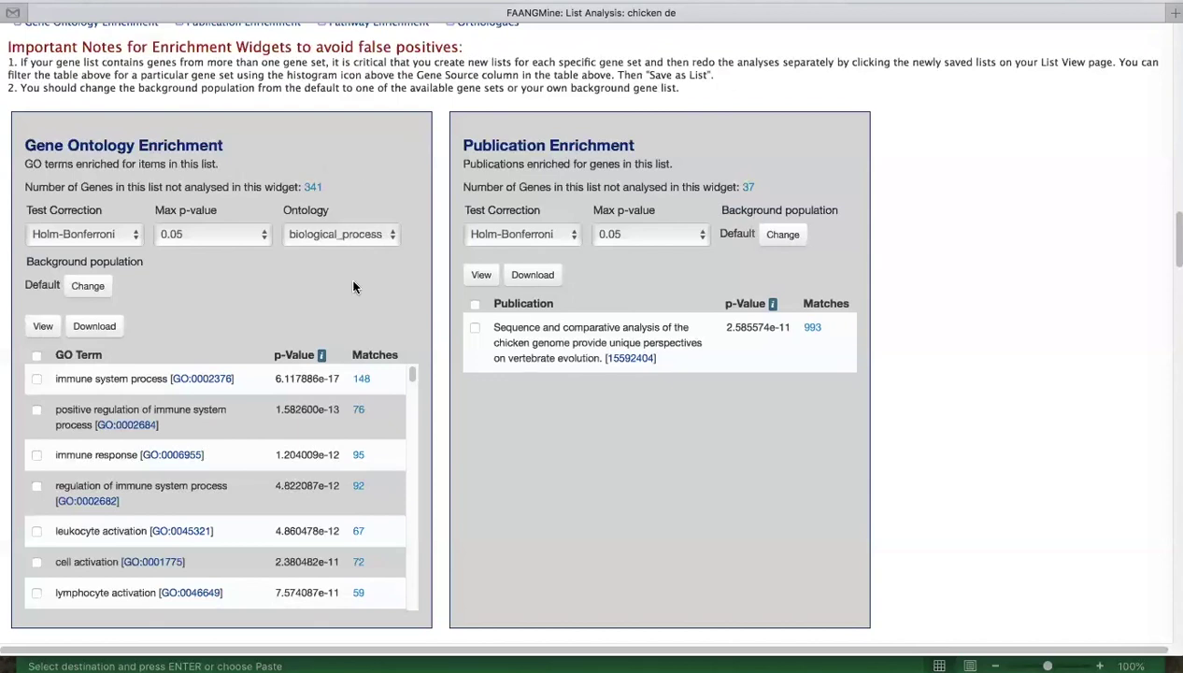
pyautogui.click(87, 288)
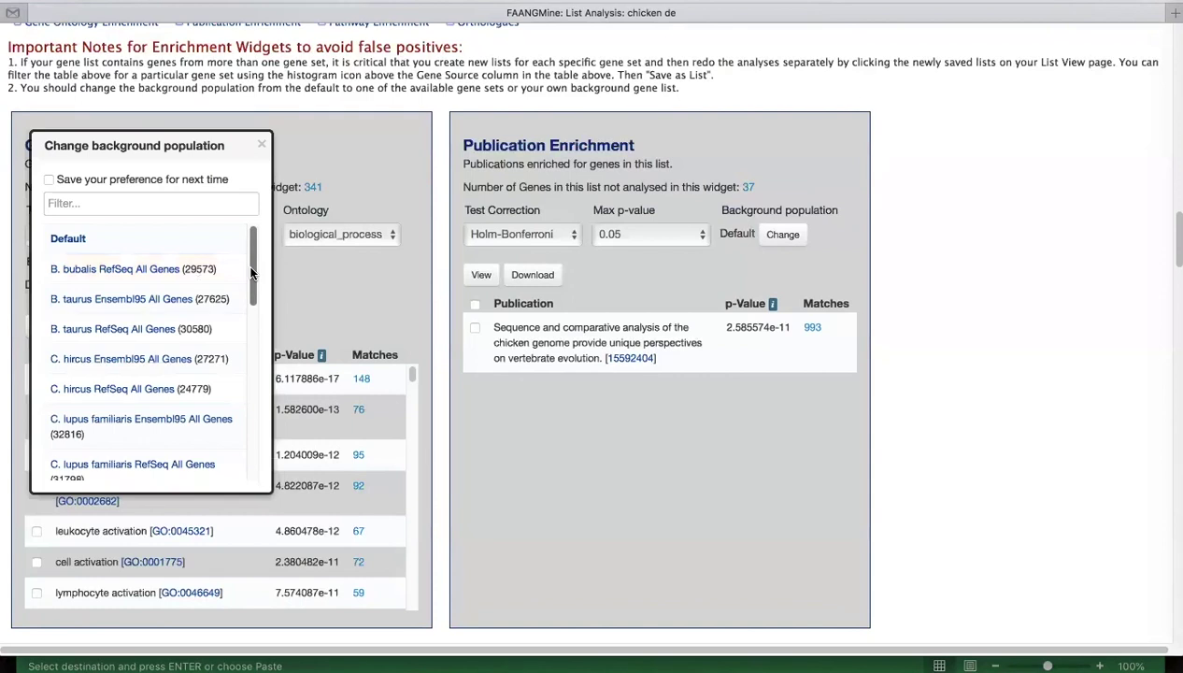
pyautogui.scroll(-2, 250, 271)
pyautogui.scroll(2, 251, 262)
pyautogui.scroll(-2, 250, 269)
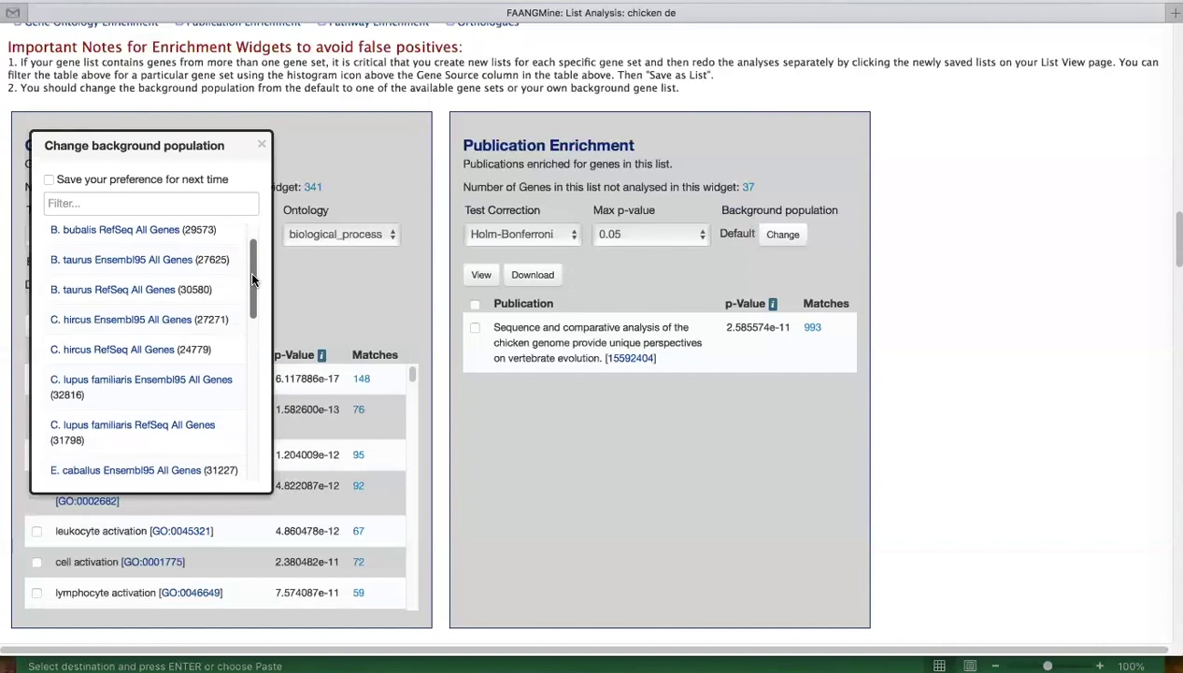
pyautogui.scroll(-1, 253, 271)
pyautogui.moveTo(256, 281); pyautogui.dragTo(252, 438)
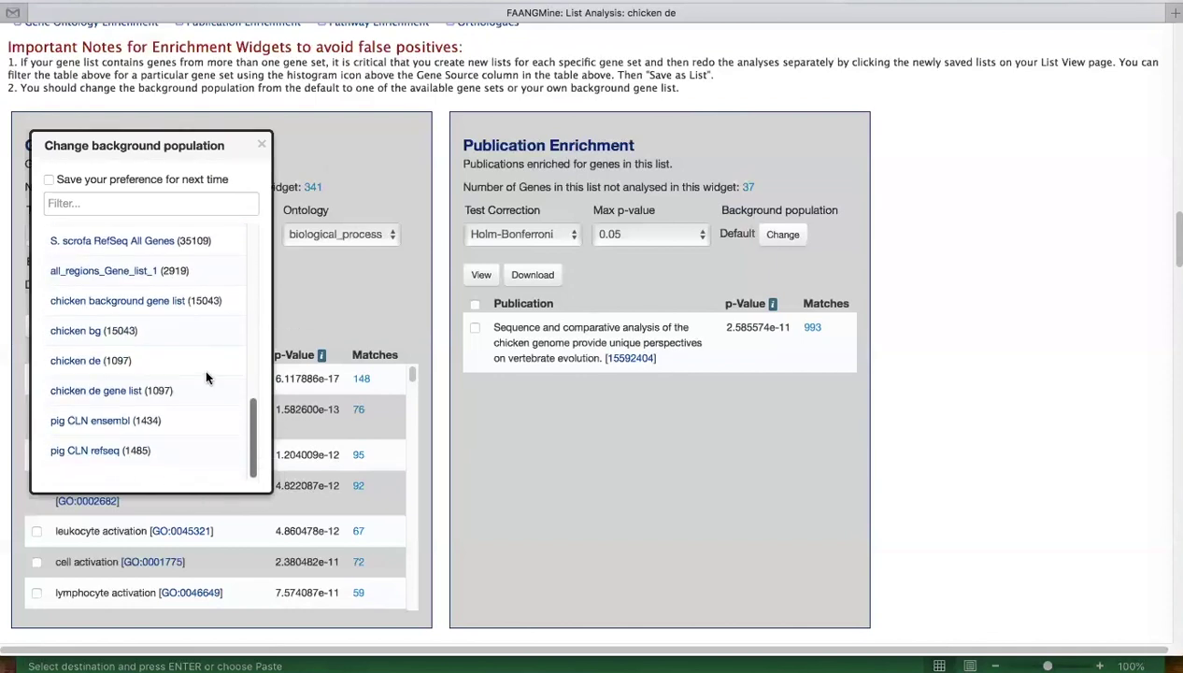
pyautogui.click(74, 334)
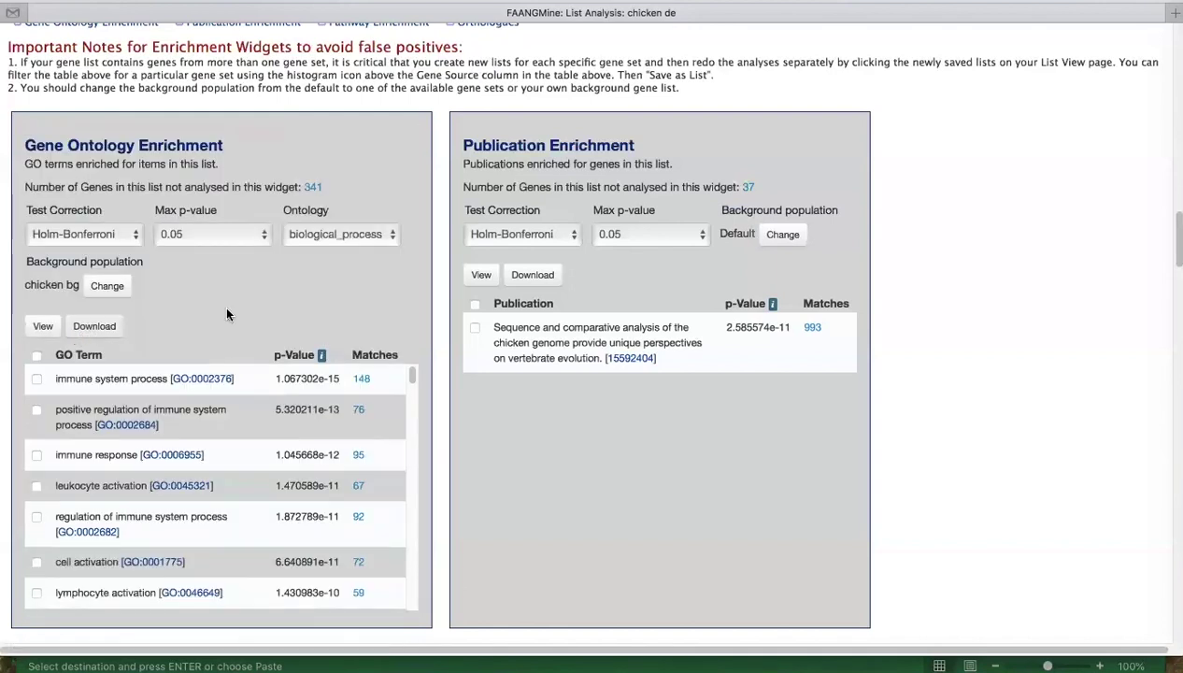
# Look through the enriched biological process GO terms and their p-values down to the end of the list and back
pyautogui.scroll(-1, 396, 271)
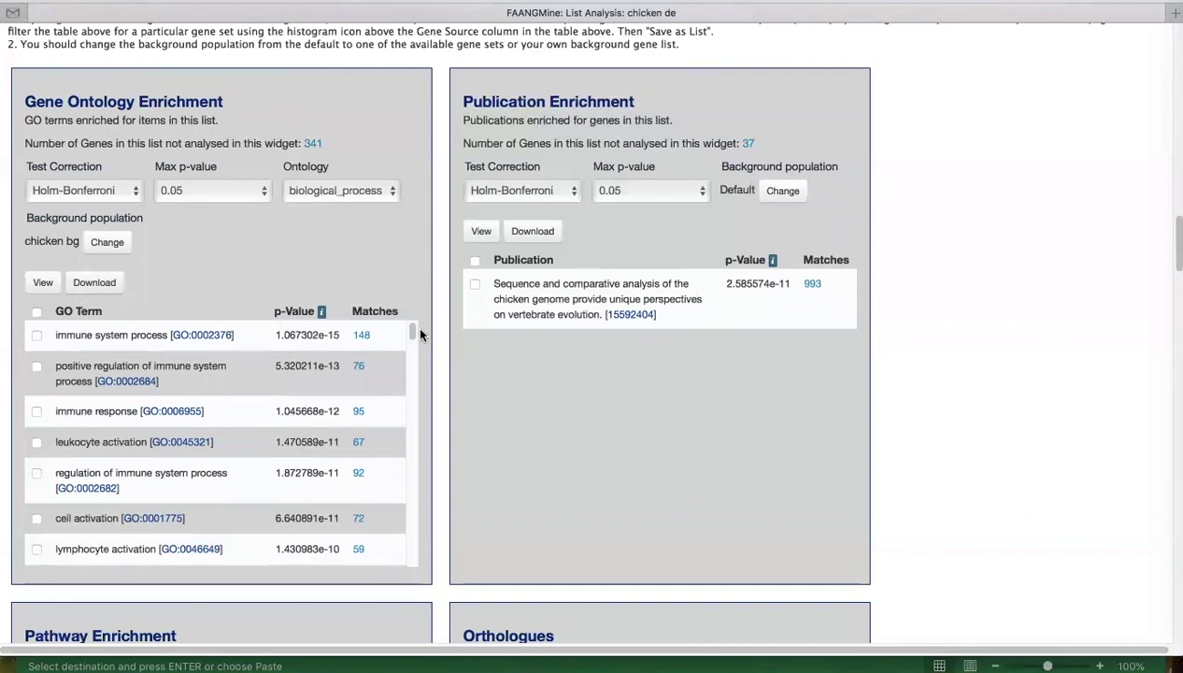
pyautogui.moveTo(412, 333); pyautogui.dragTo(414, 547)
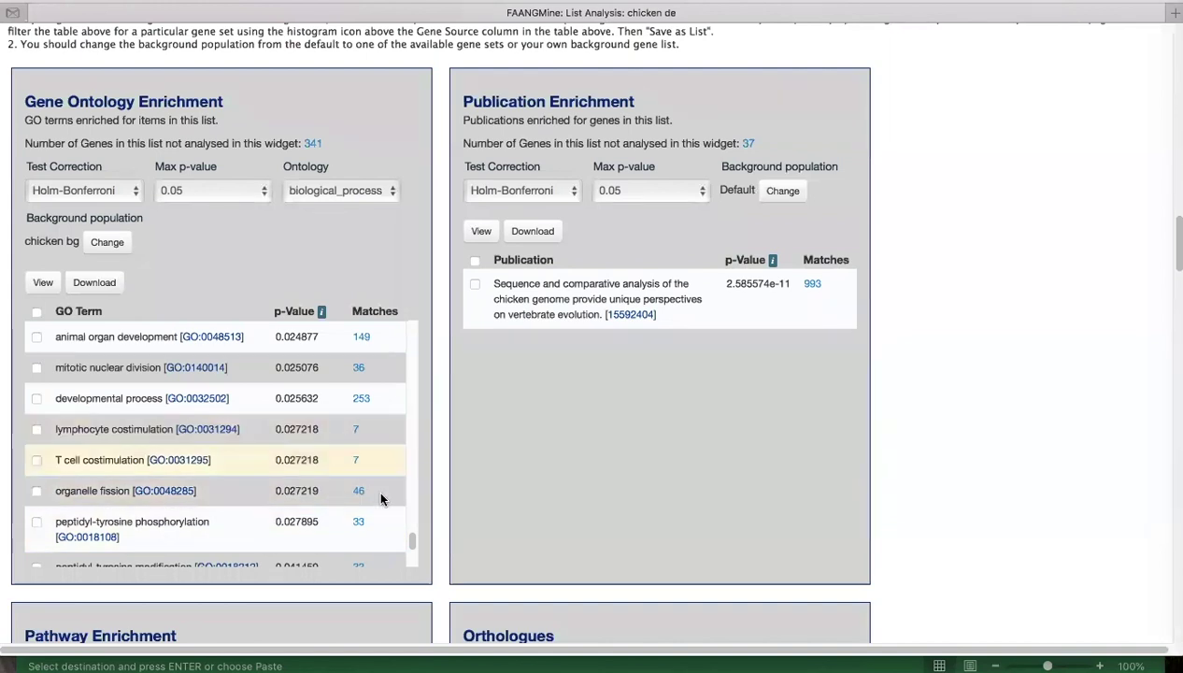
pyautogui.moveTo(413, 543); pyautogui.dragTo(414, 552)
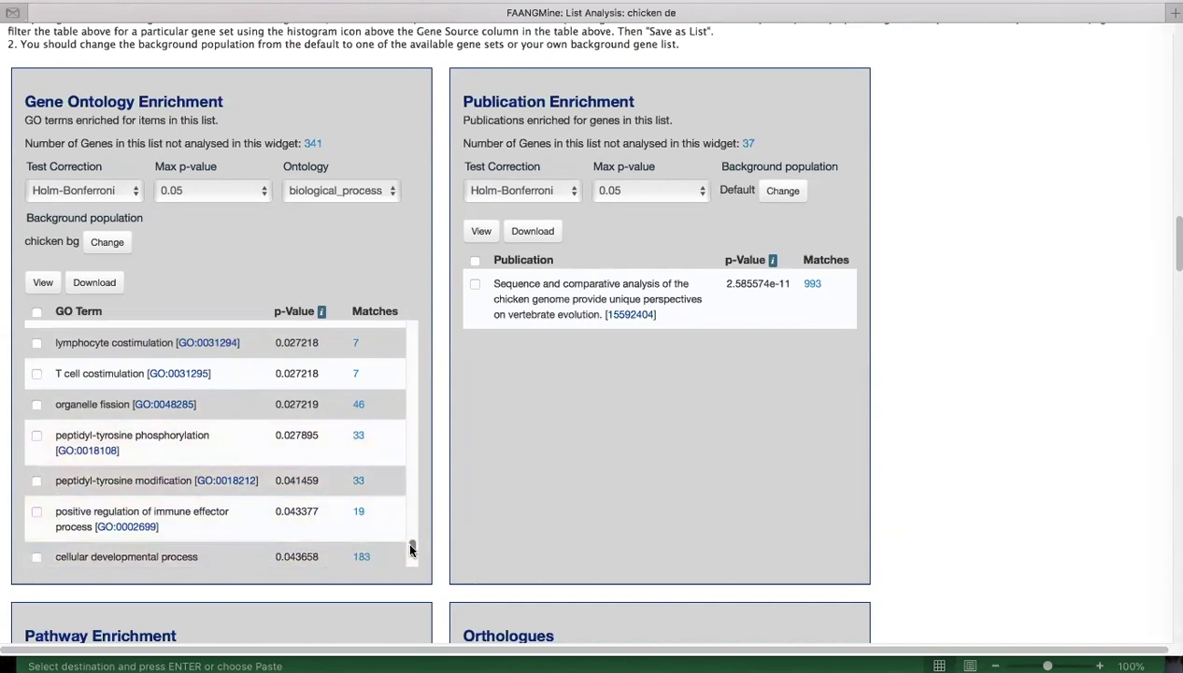
pyautogui.moveTo(411, 550); pyautogui.dragTo(412, 528)
pyautogui.moveTo(411, 485); pyautogui.dragTo(376, 260)
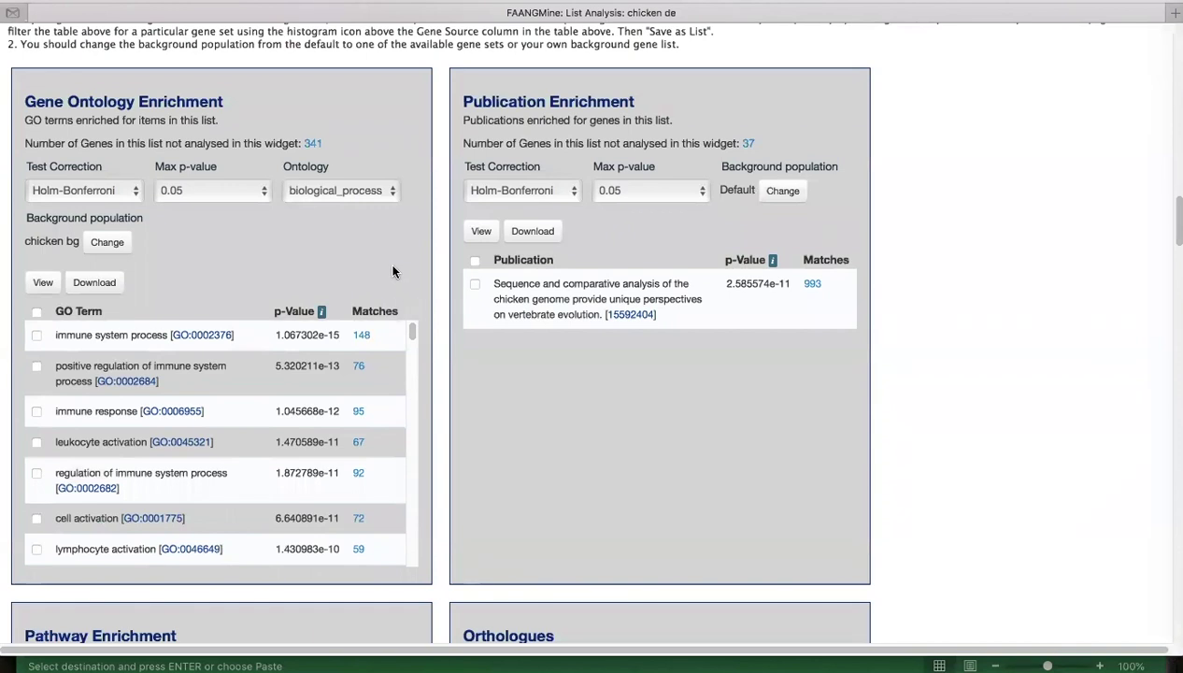
# Switch the Gene Ontology Enrichment widget's ontology to cellular_component and then to molecular_function
pyautogui.click(392, 192)
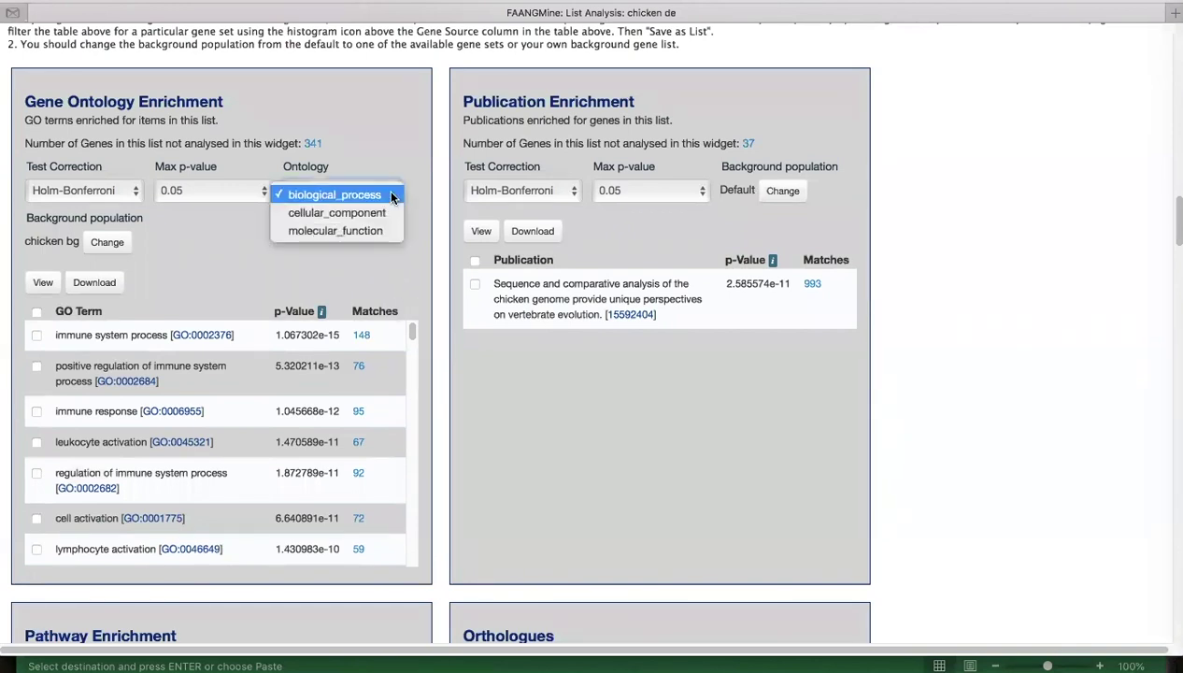
pyautogui.click(390, 211)
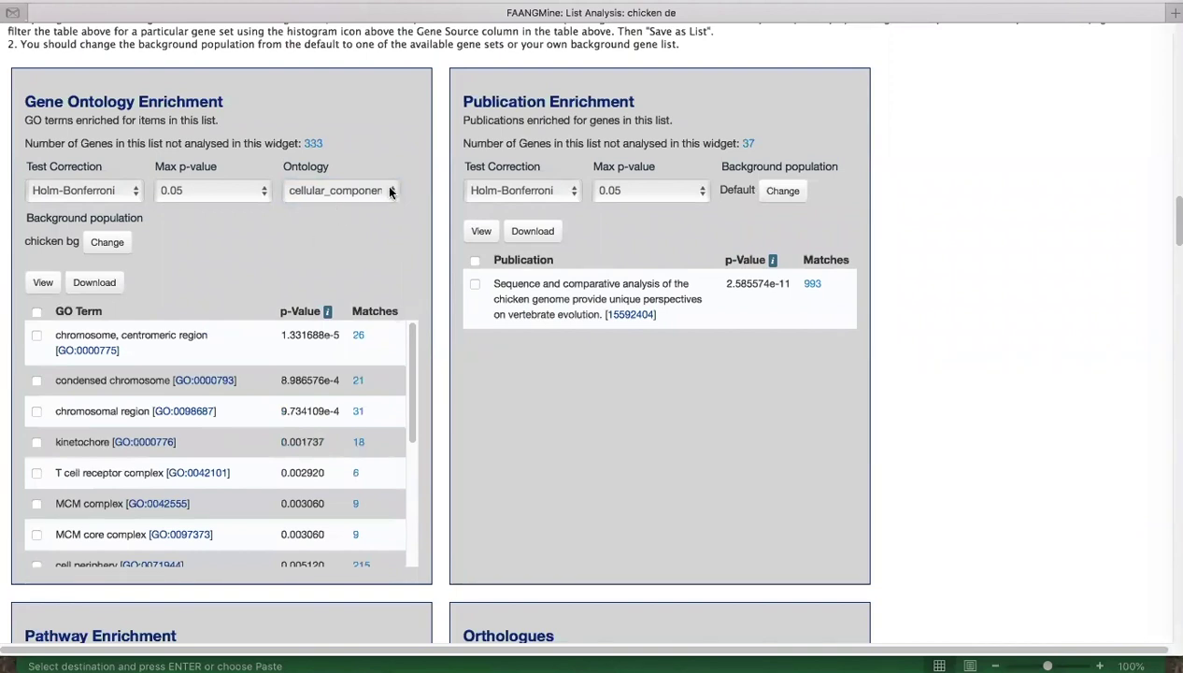
pyautogui.click(391, 191)
pyautogui.click(382, 210)
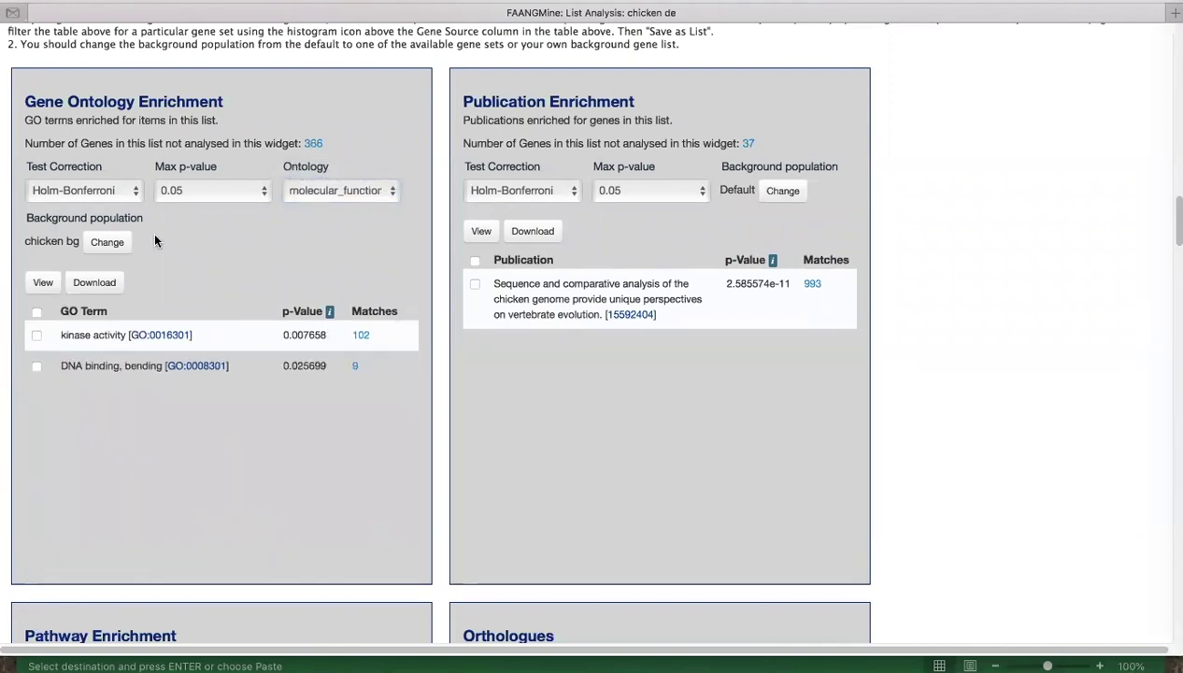
# Open the test correction choices of the Gene Ontology Enrichment widget
pyautogui.click(132, 187)
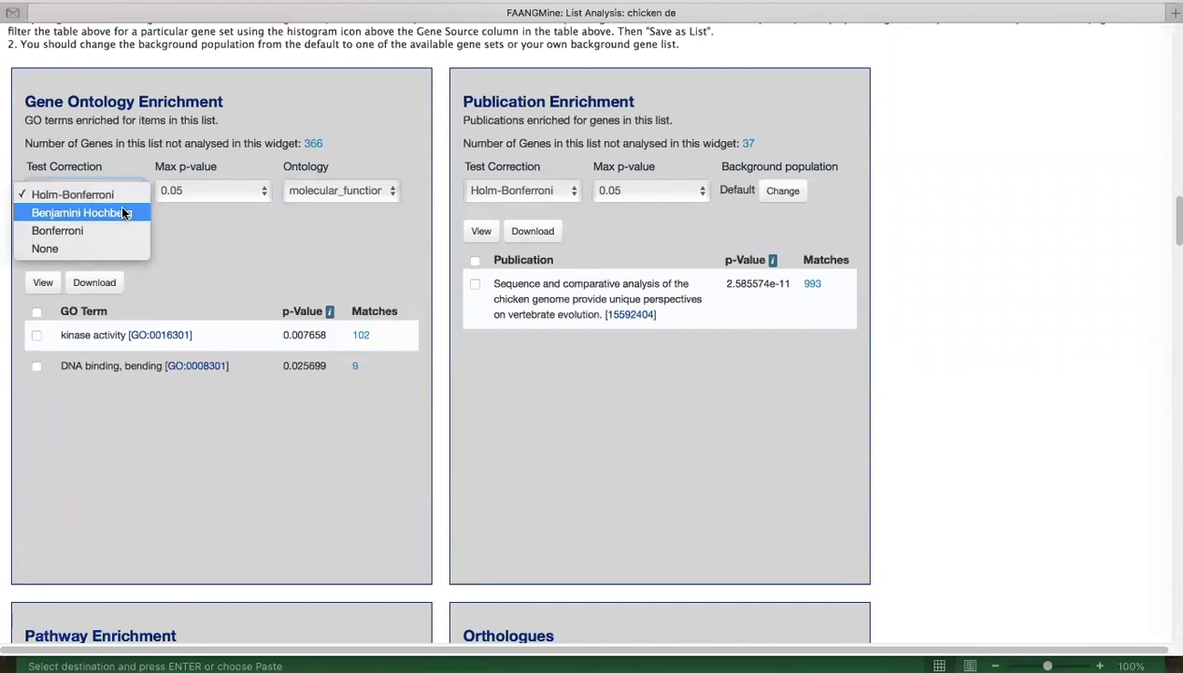
# Set the Gene Ontology Enrichment test correction to Benjamini Hochberg and the Pathway Enrichment data set to Reactome pathways data set
pyautogui.click(122, 213)
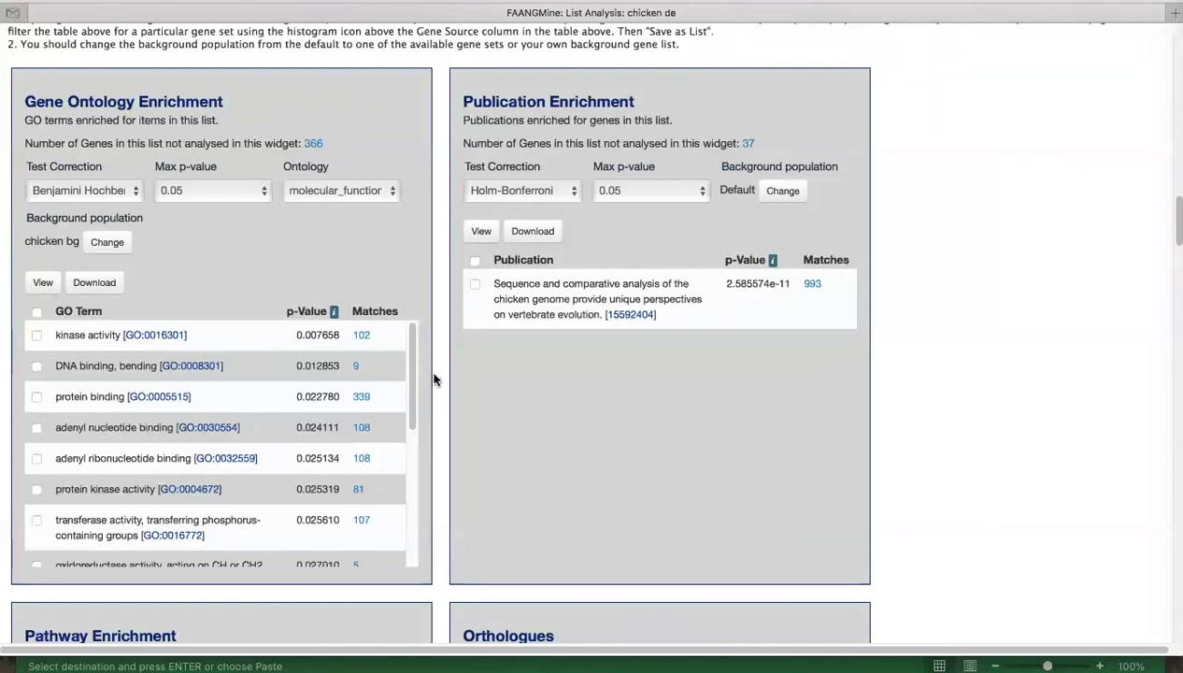
pyautogui.scroll(-5, 418, 371)
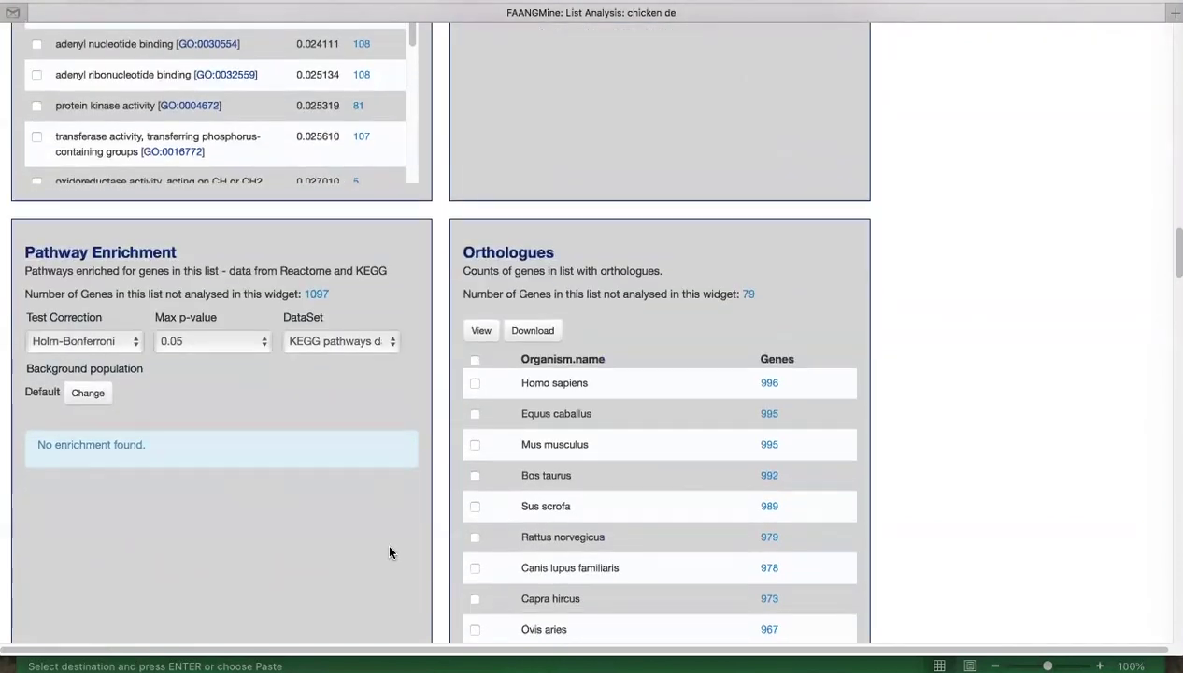
pyautogui.scroll(-3, 389, 549)
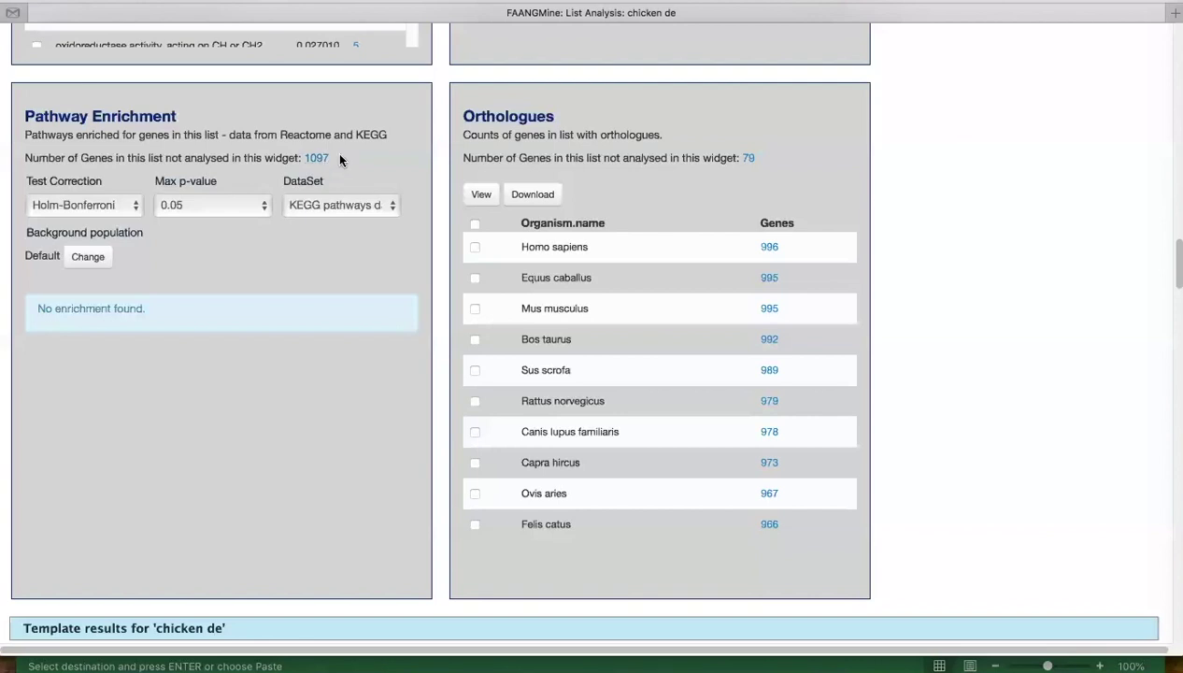
pyautogui.click(390, 205)
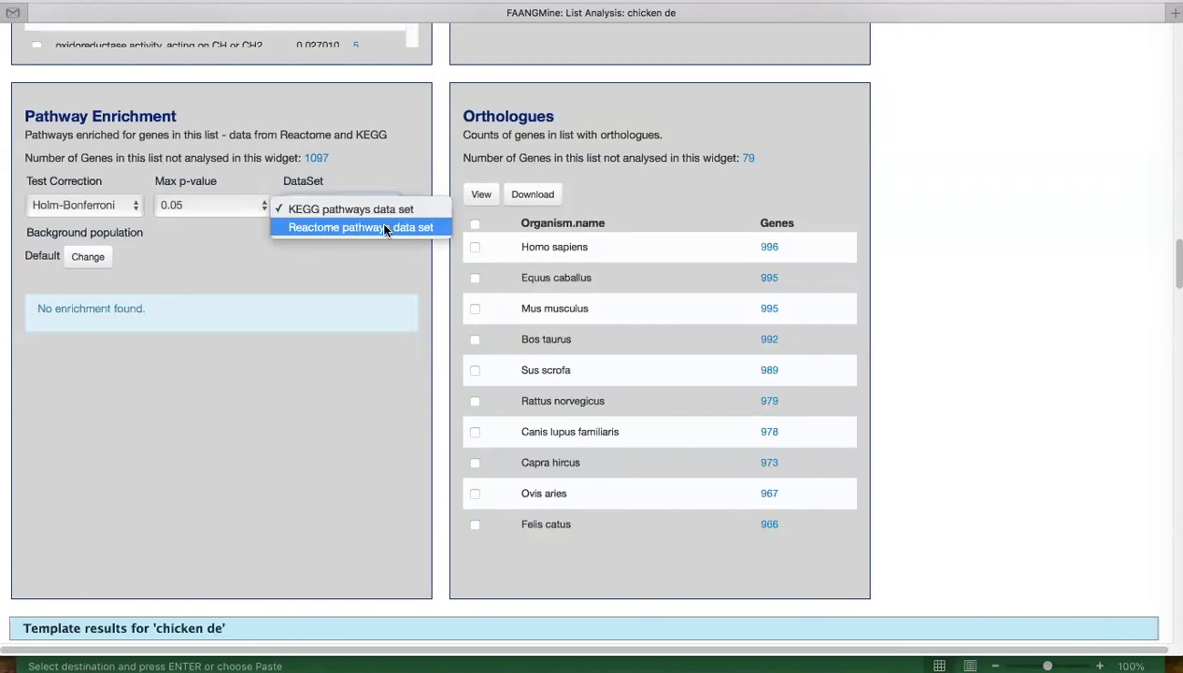
pyautogui.click(381, 227)
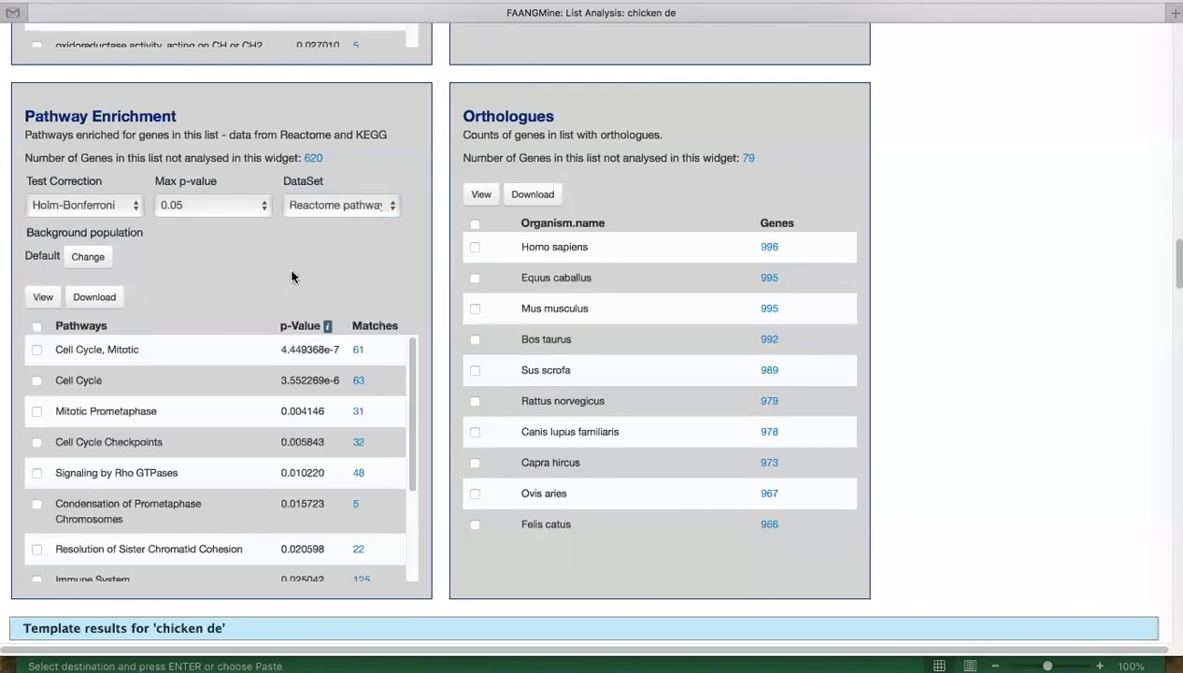
# Set the Pathway Enrichment background population to chicken bg and its test correction to Benjamini Hochberg
pyautogui.scroll(-2, 291, 276)
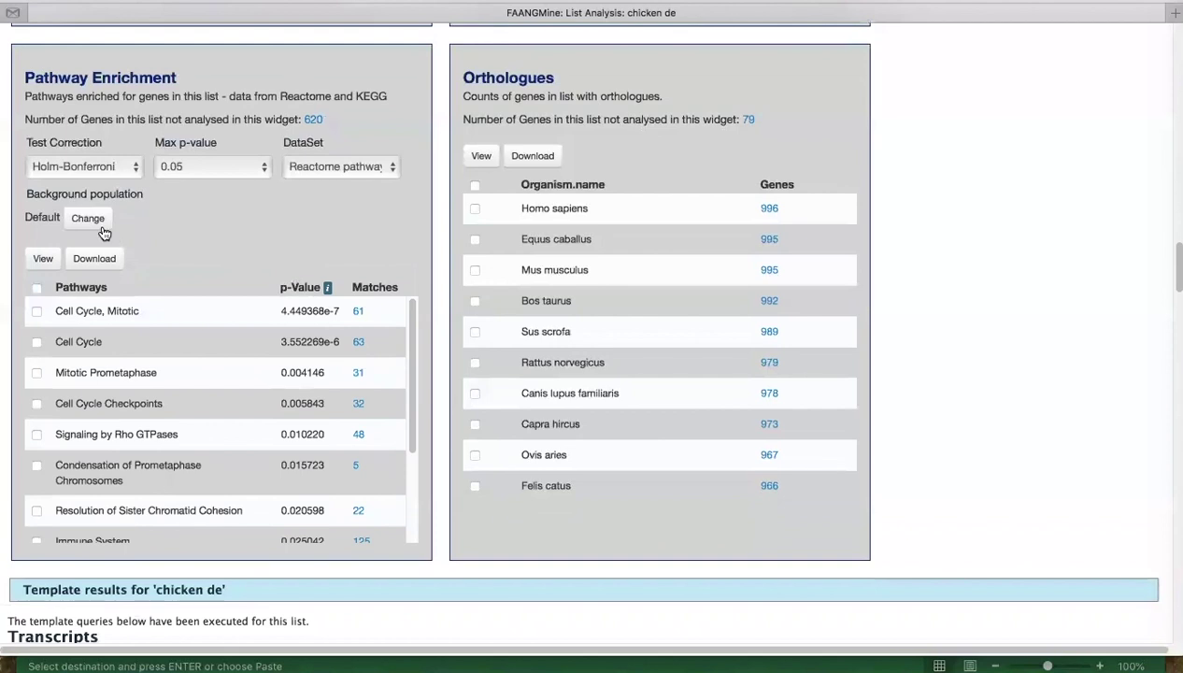
pyautogui.click(87, 220)
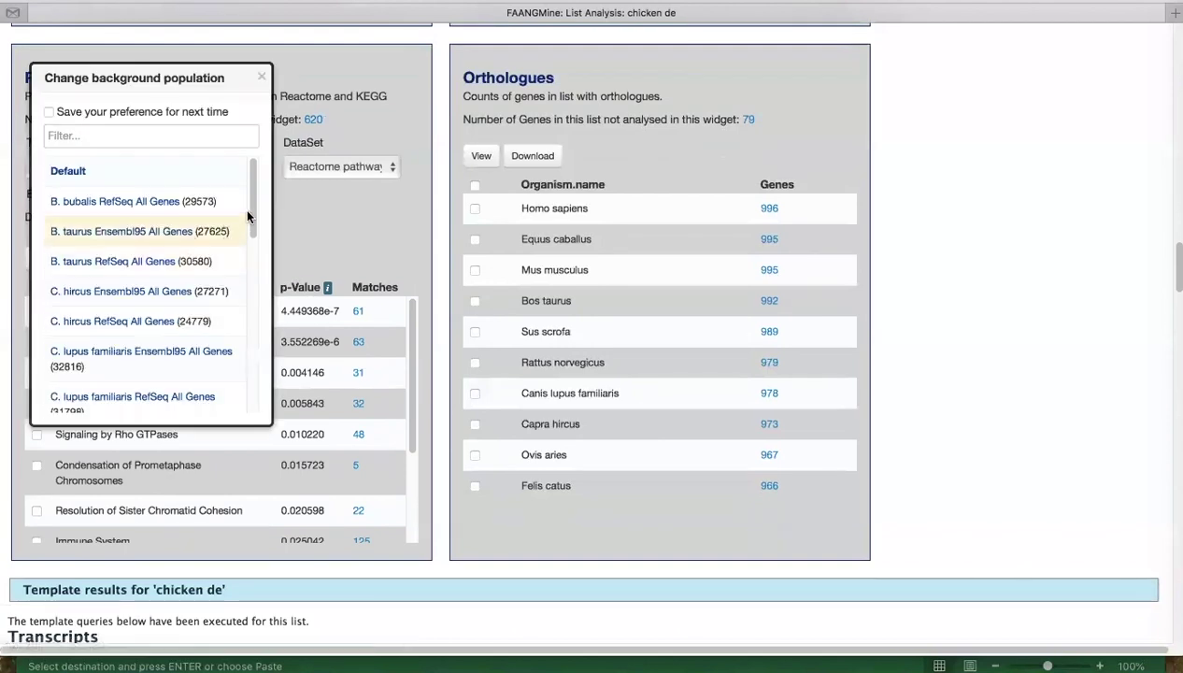
pyautogui.moveTo(252, 230); pyautogui.dragTo(252, 365)
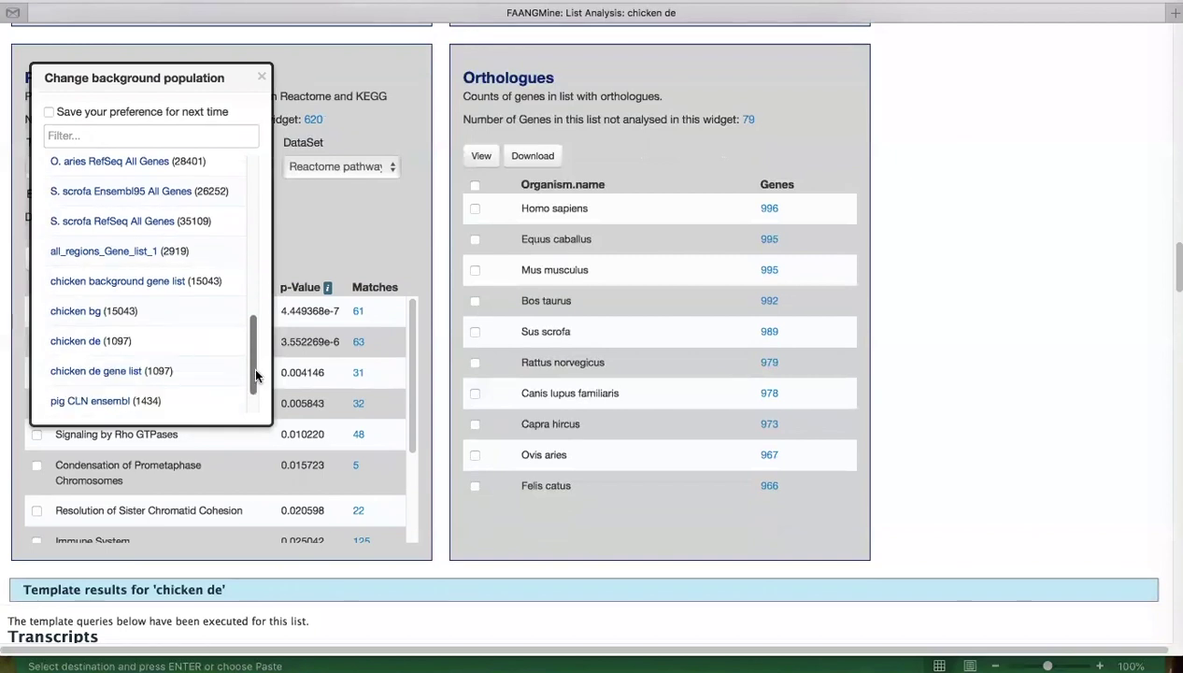
pyautogui.click(80, 318)
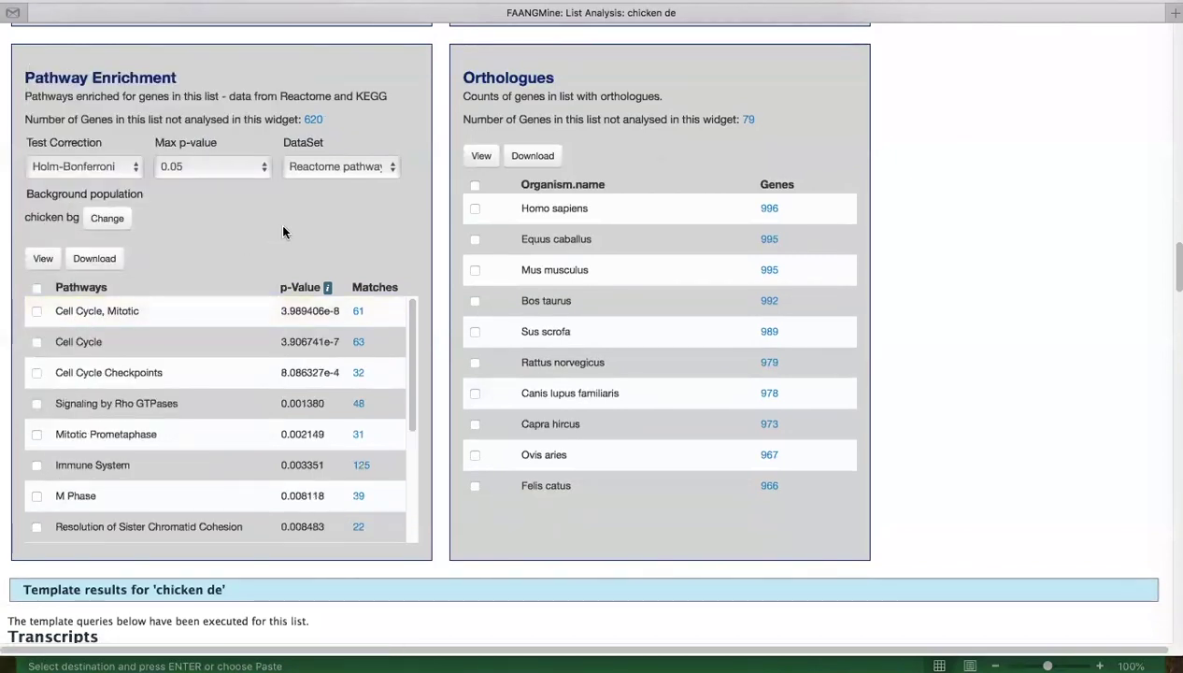
pyautogui.click(132, 167)
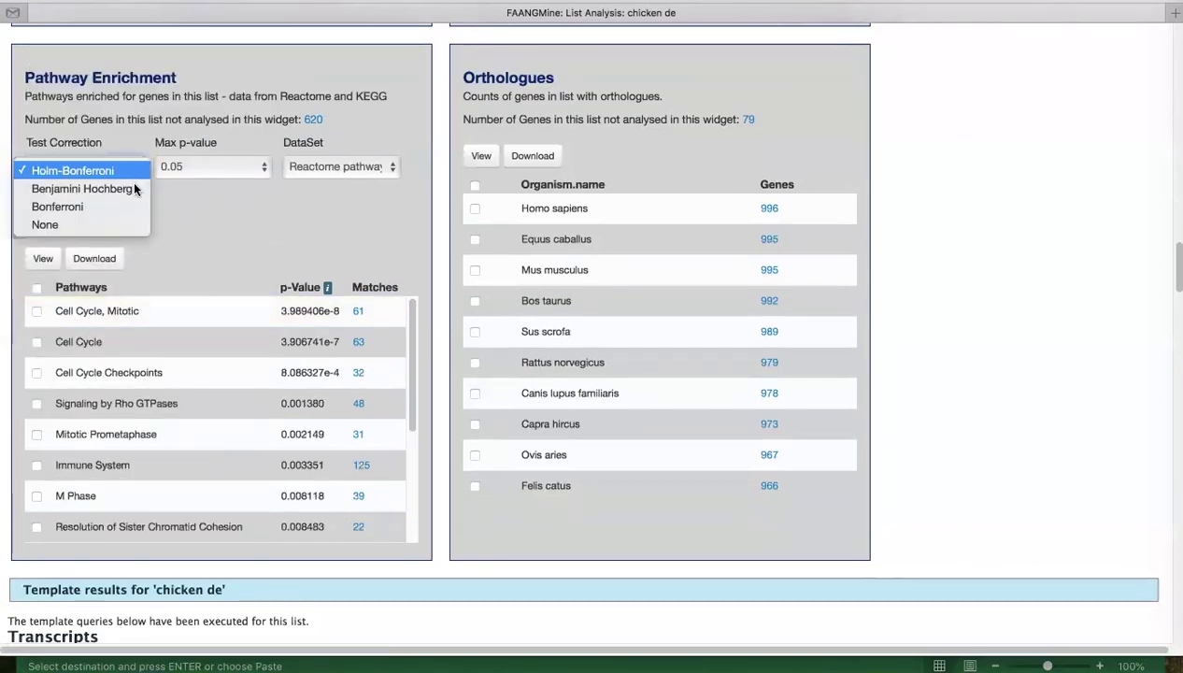
pyautogui.click(140, 186)
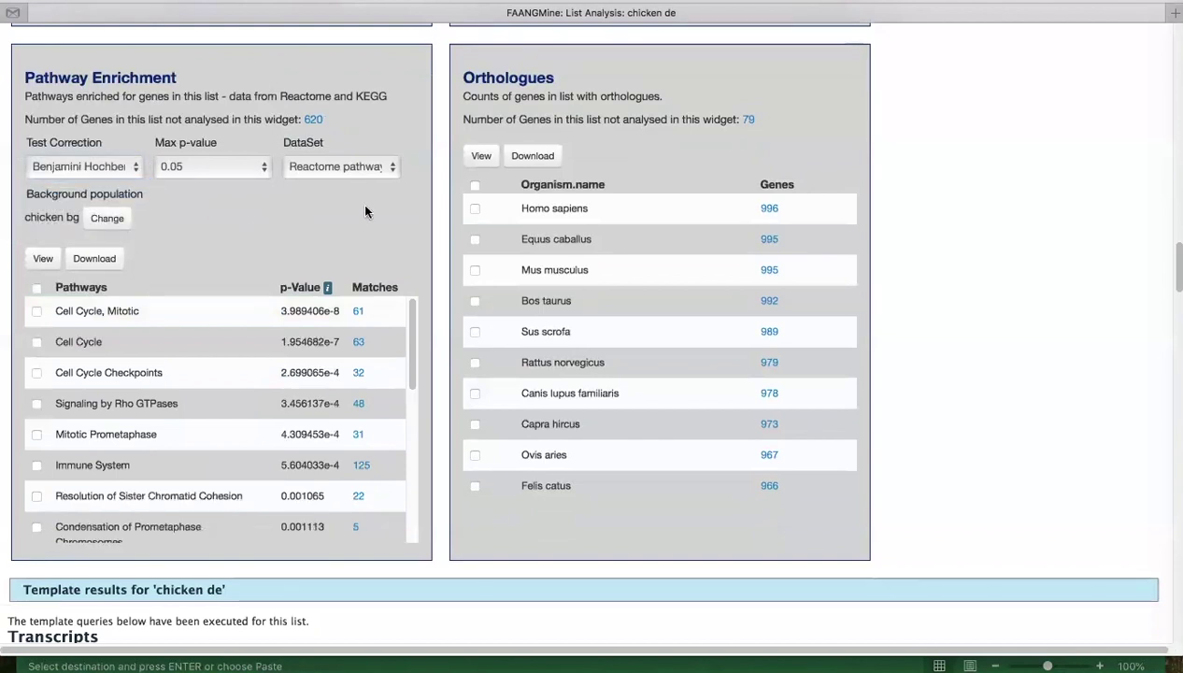
# Download the Gene Ontology Enrichment results and view the exported file in TextEdit, then return to the FAANGMine list analysis
pyautogui.scroll(5, 388, 89)
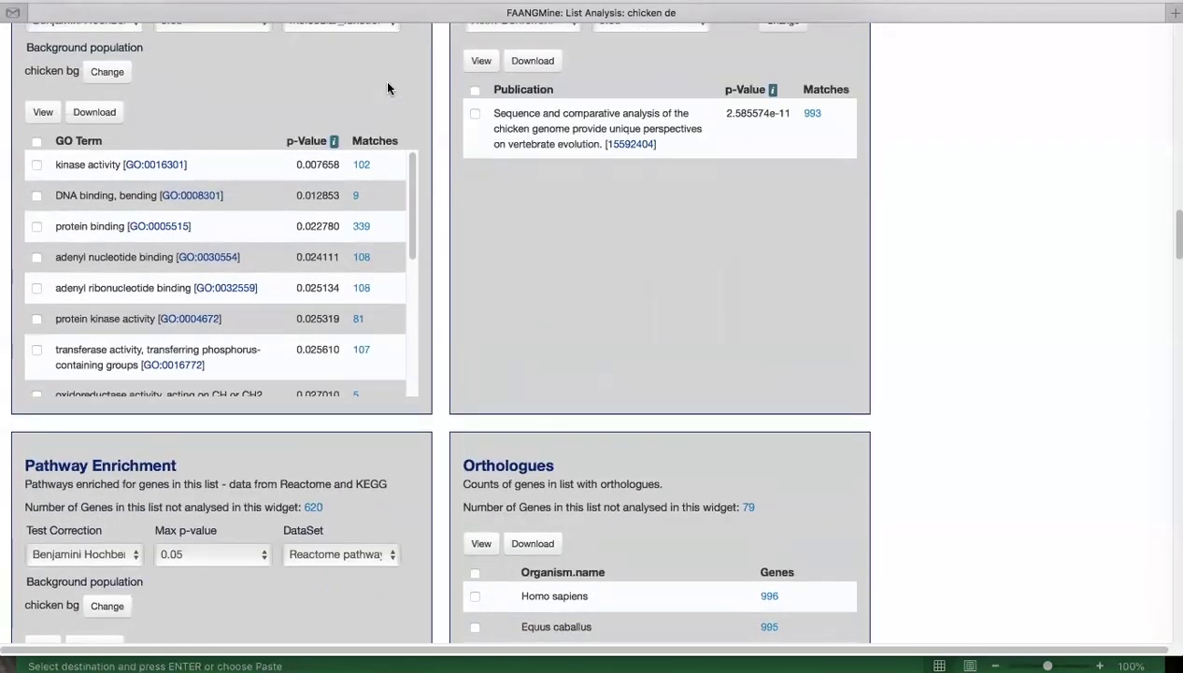
pyautogui.scroll(1, 388, 89)
pyautogui.click(106, 163)
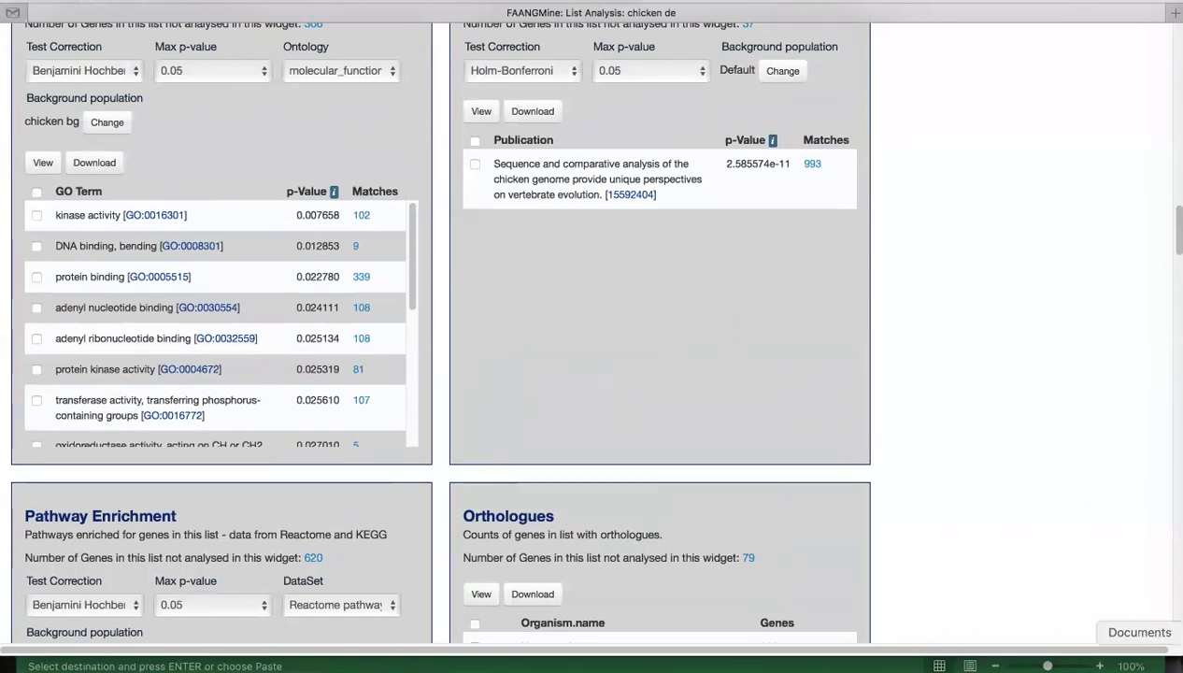
pyautogui.click(1139, 654)
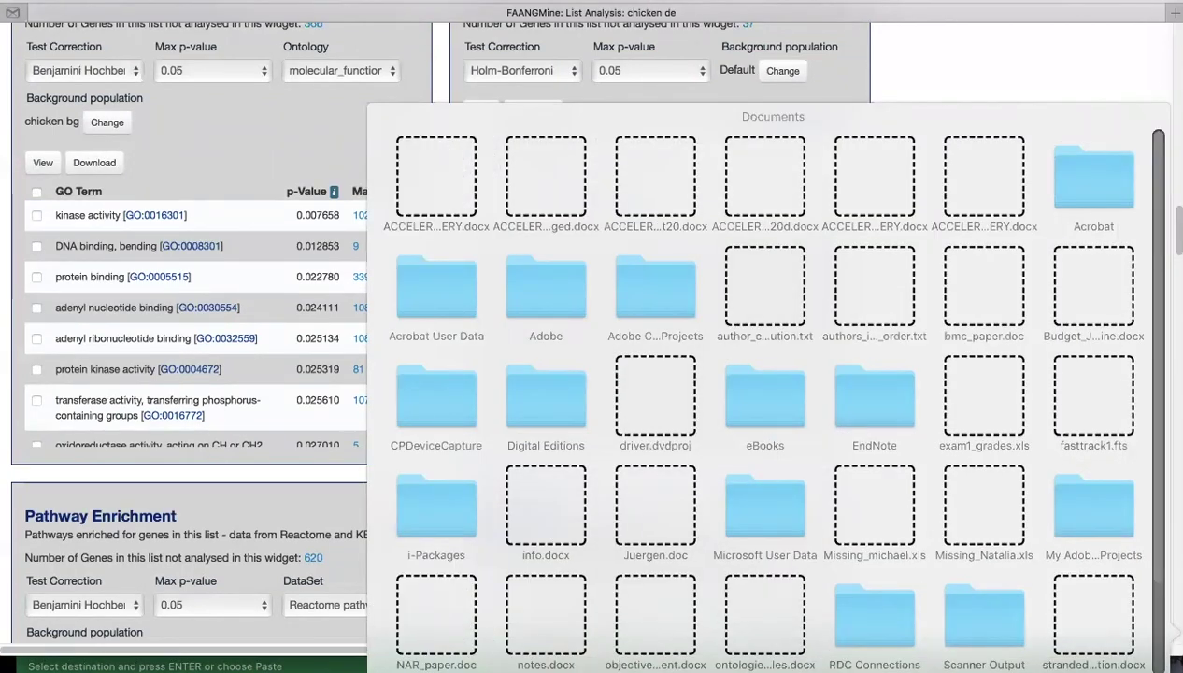
pyautogui.click(1092, 54)
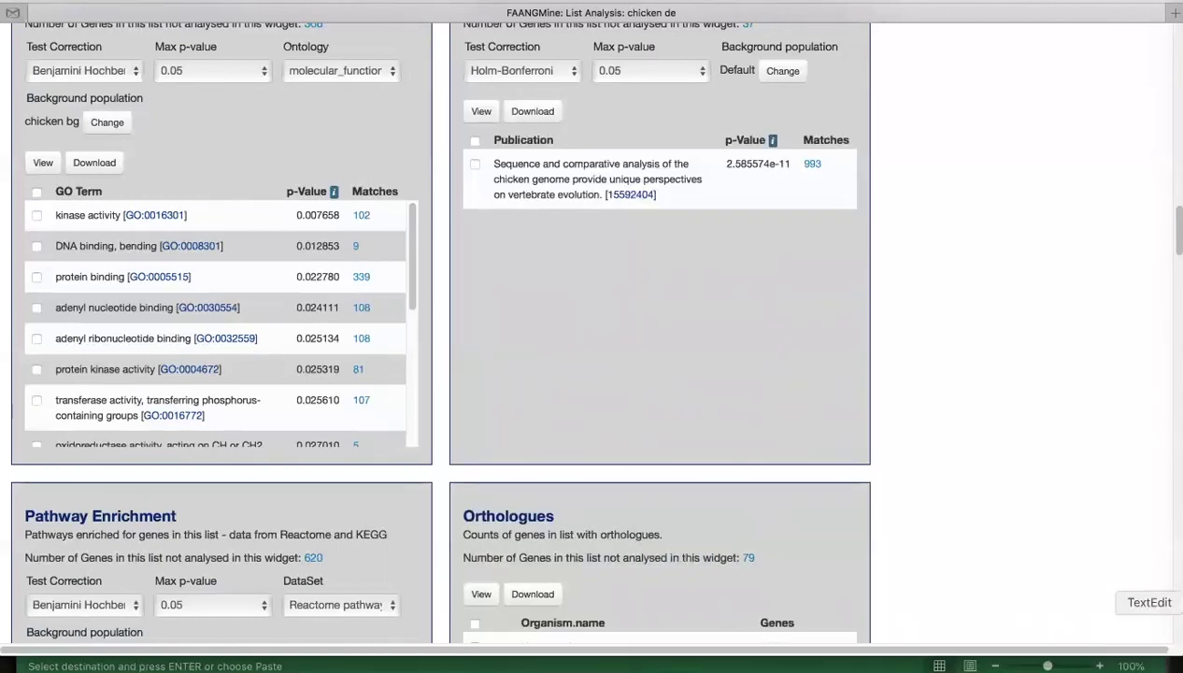
pyautogui.click(1136, 654)
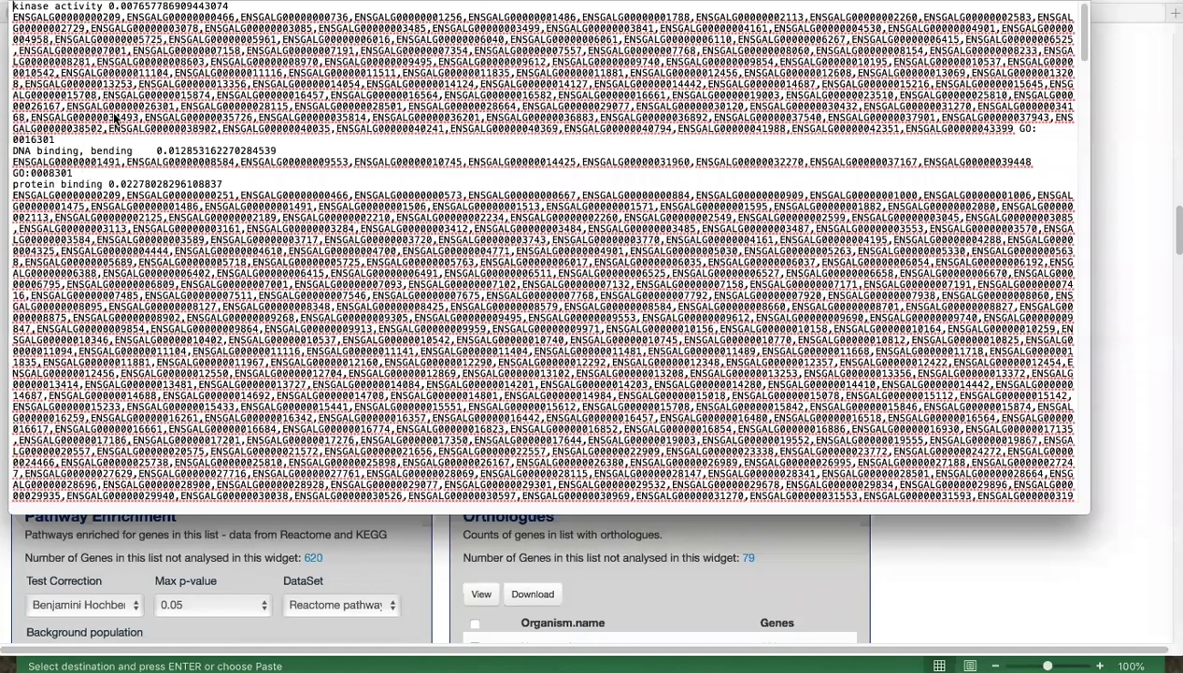
pyautogui.click(976, 572)
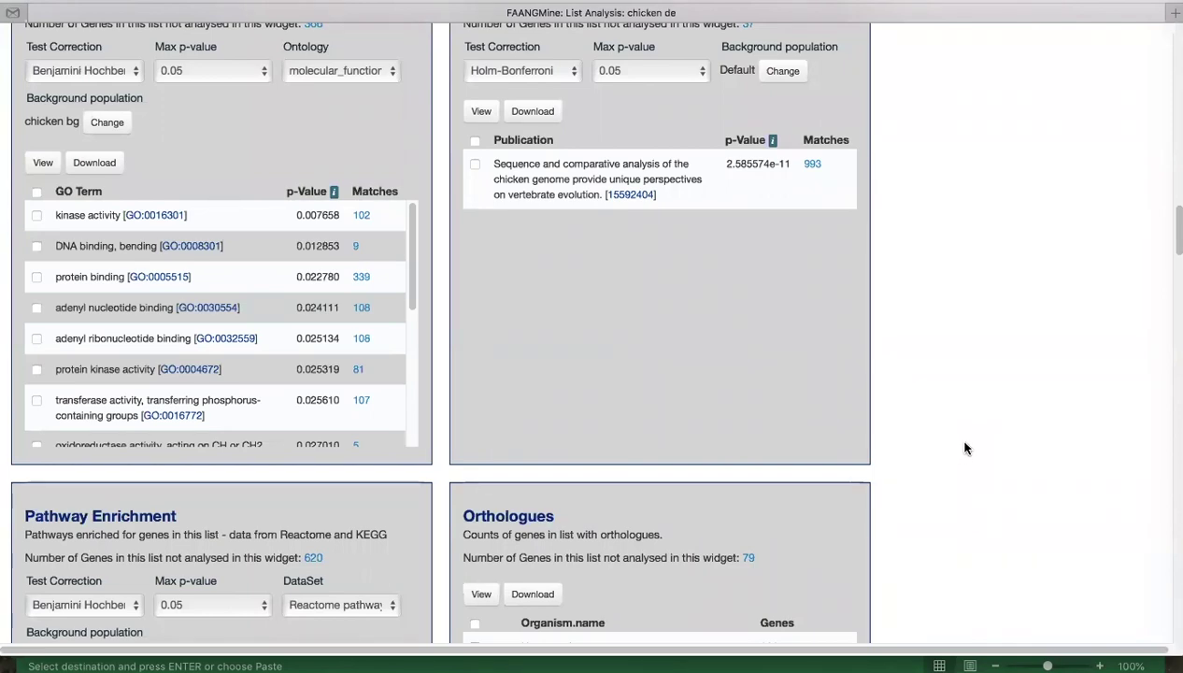
# Leave the chicken de list analysis and go to the FAANGMine home page
pyautogui.scroll(2, 962, 449)
pyautogui.scroll(15, 965, 448)
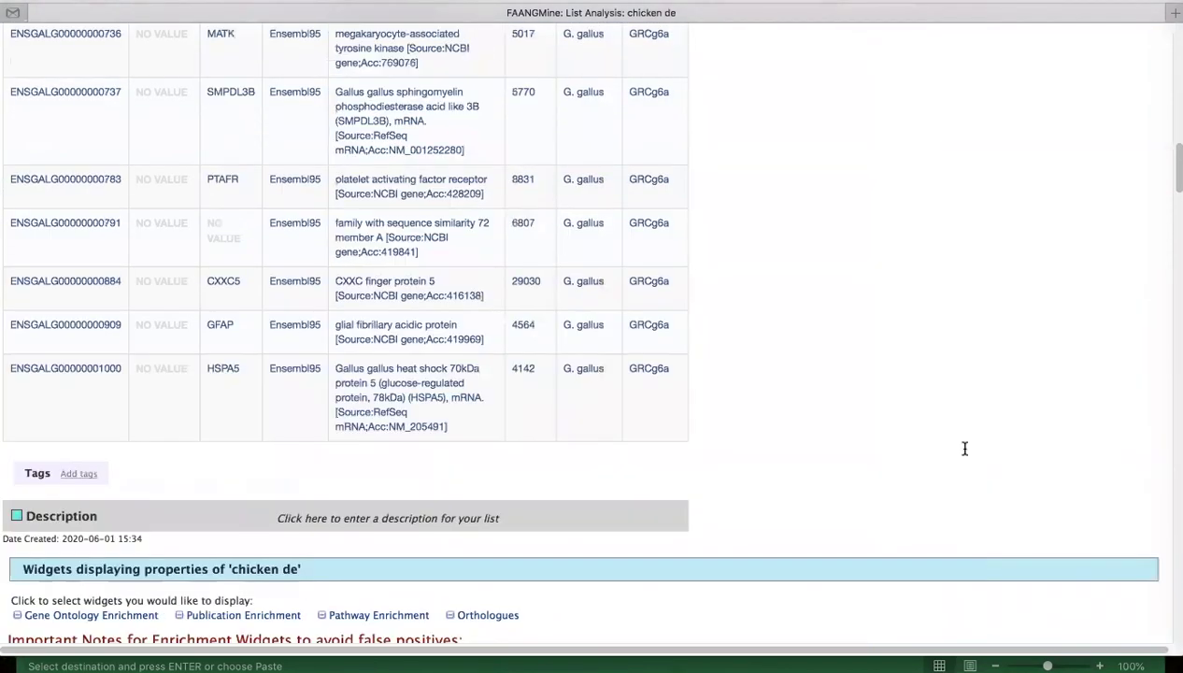
pyautogui.scroll(5, 964, 448)
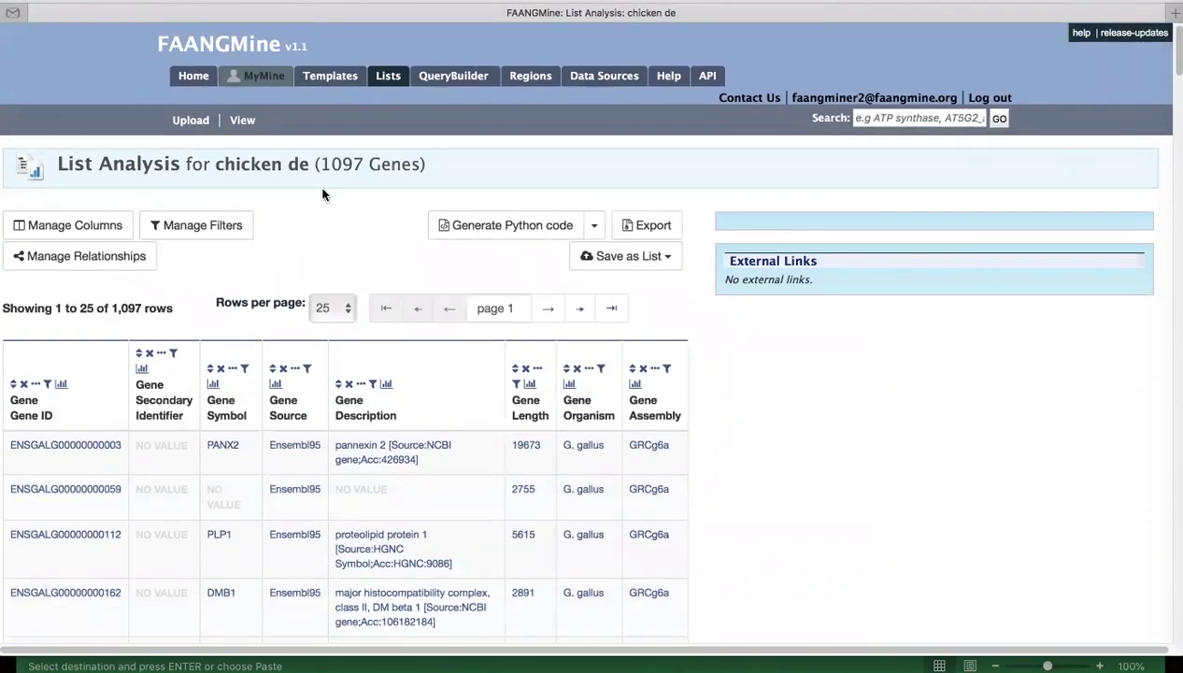
pyautogui.click(192, 77)
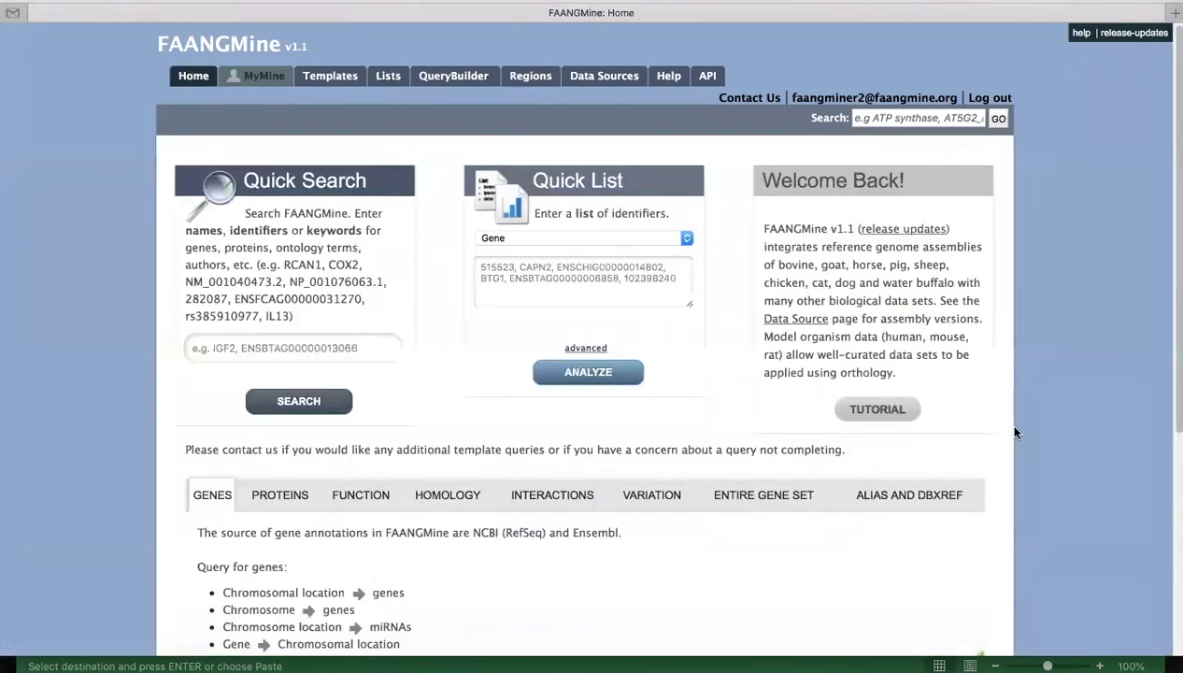
# Open the Gene ID to Database Cross Reference ID template query from the Alias and DBxref category
pyautogui.scroll(-1, 1016, 432)
pyautogui.scroll(1, 1016, 433)
pyautogui.scroll(-2, 1015, 432)
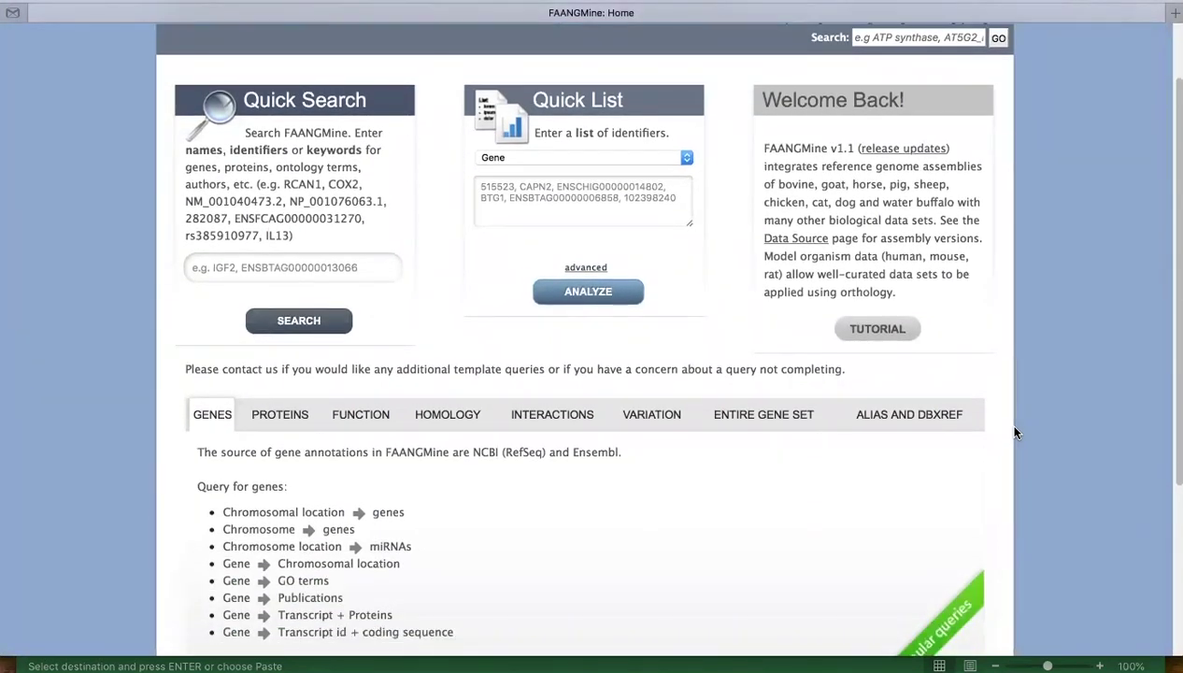
pyautogui.scroll(-1, 1015, 433)
pyautogui.scroll(-1, 1020, 437)
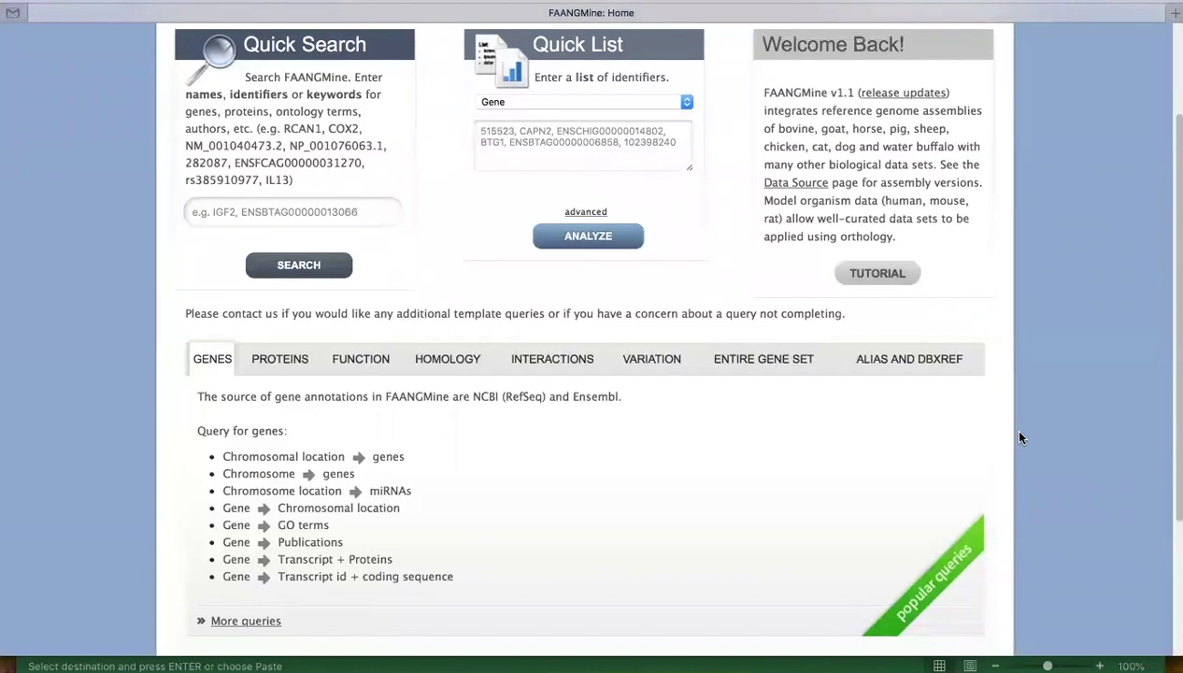
pyautogui.click(906, 364)
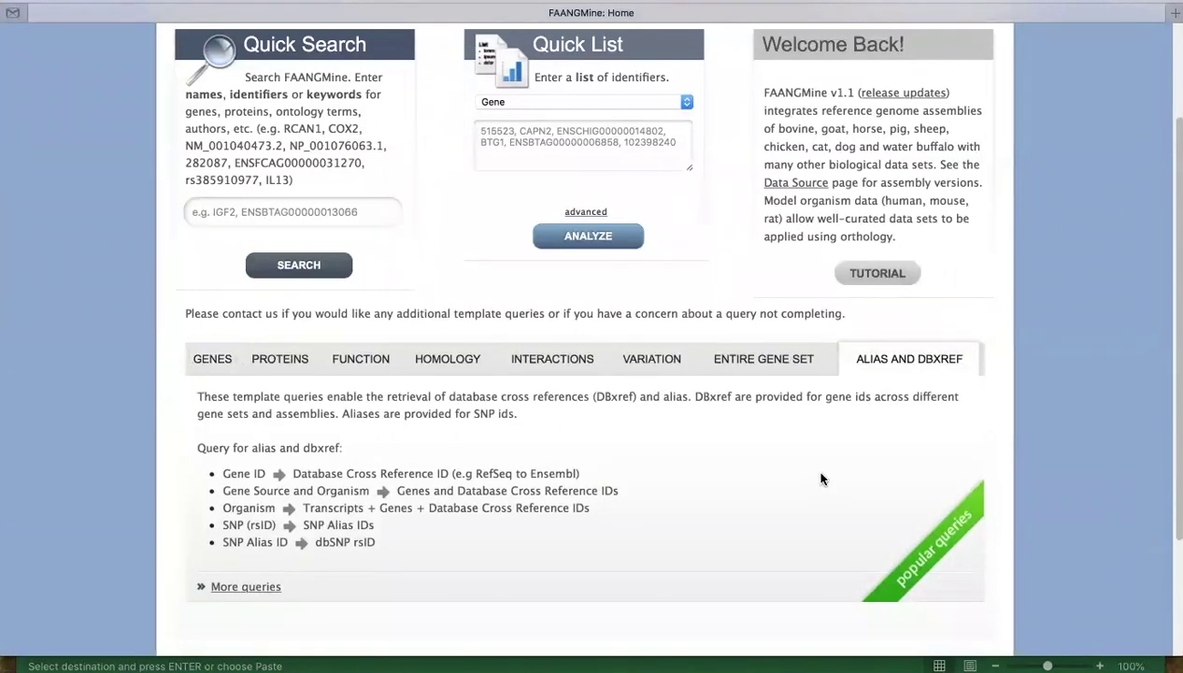
pyautogui.scroll(-1, 794, 477)
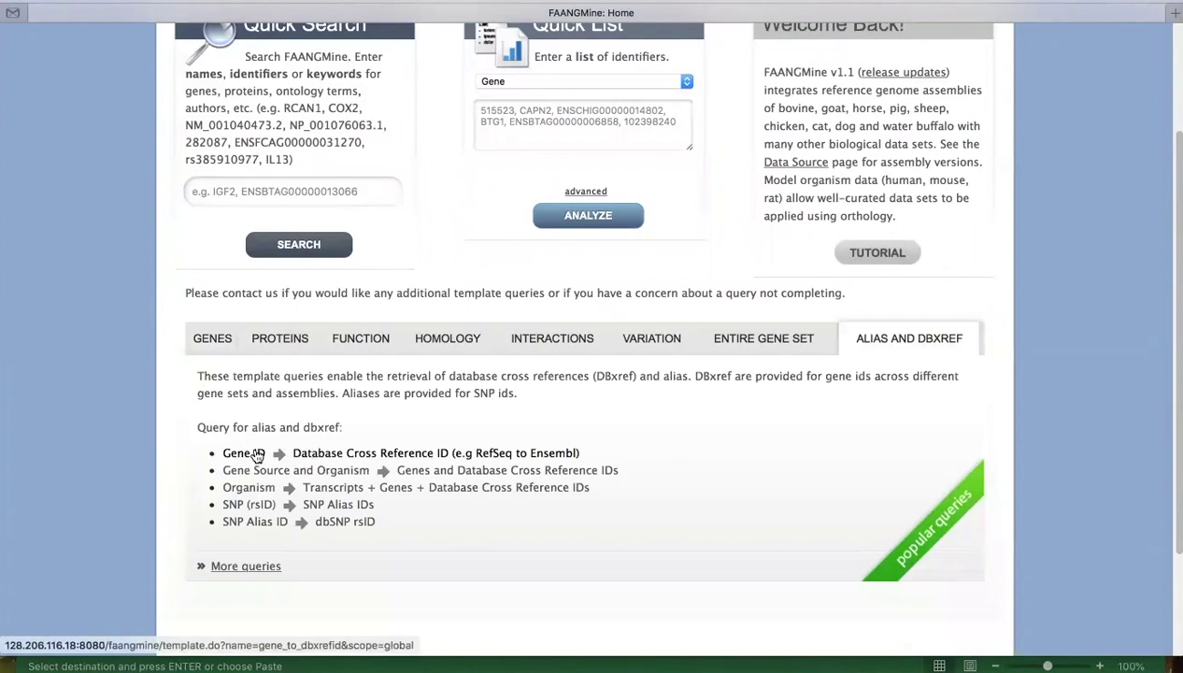
pyautogui.click(348, 455)
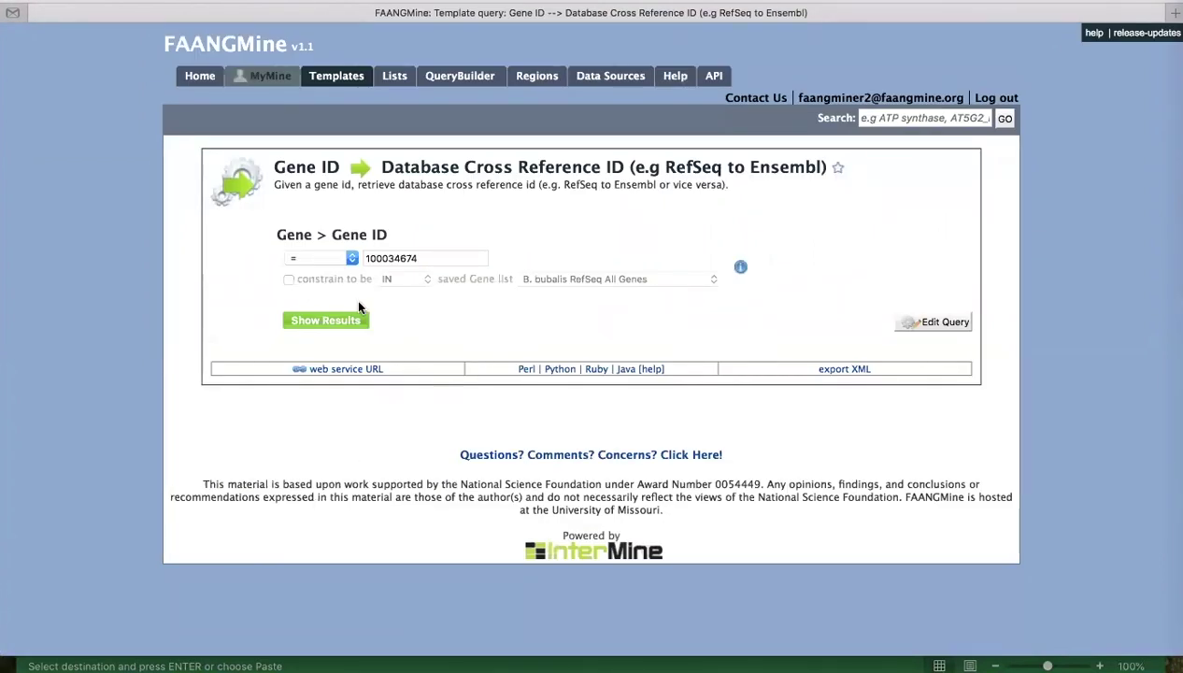
# Constrain the query to genes in the saved list chicken de and show the results
pyautogui.click(288, 280)
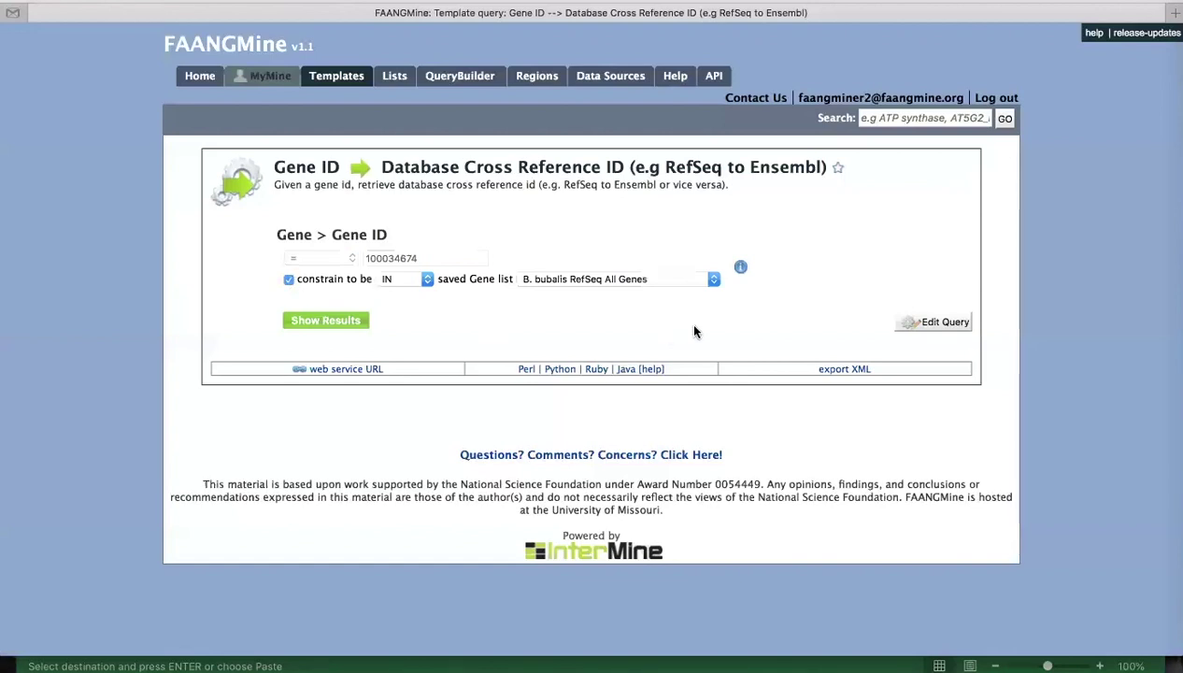
pyautogui.click(714, 280)
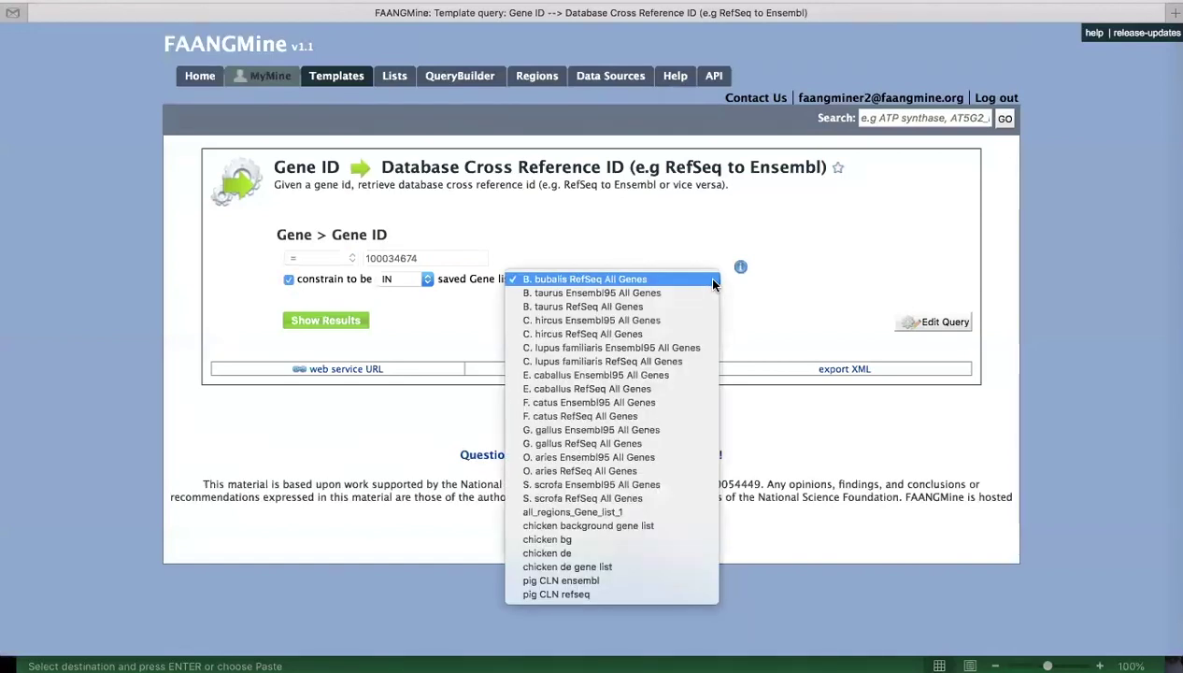
pyautogui.click(649, 553)
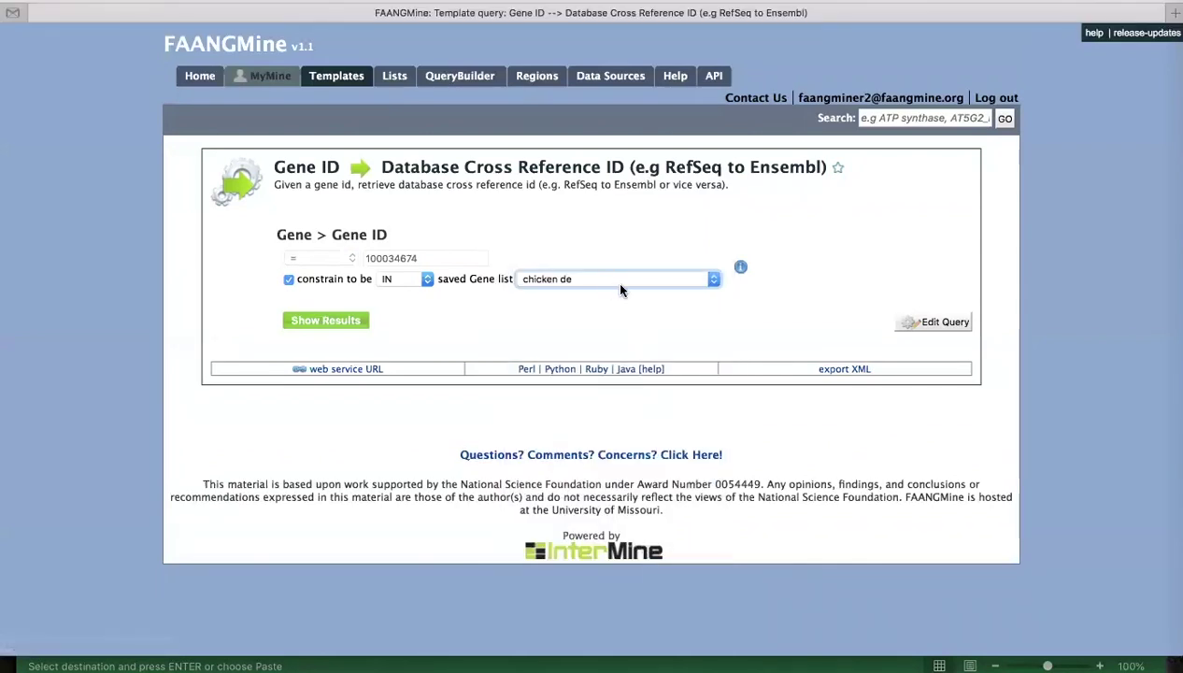
pyautogui.click(336, 316)
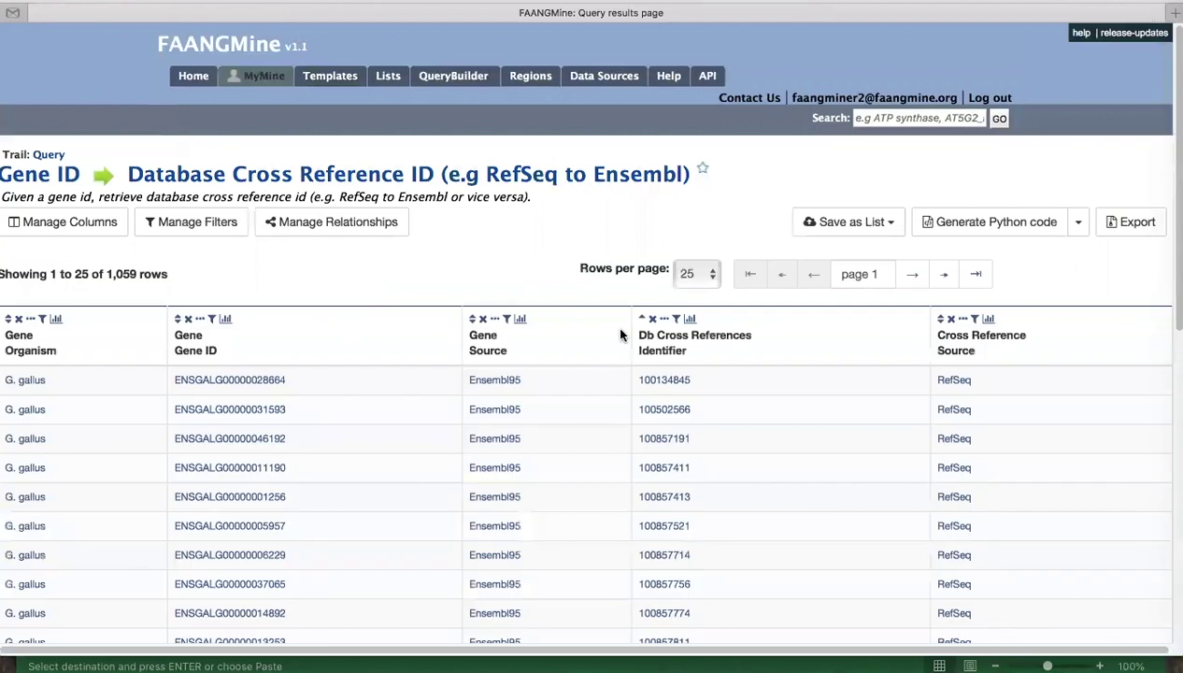
# Save the Gene > Db Cross References > Cross Reference genes from the query results as a new list named chicken de refseq
pyautogui.scroll(-2, 755, 435)
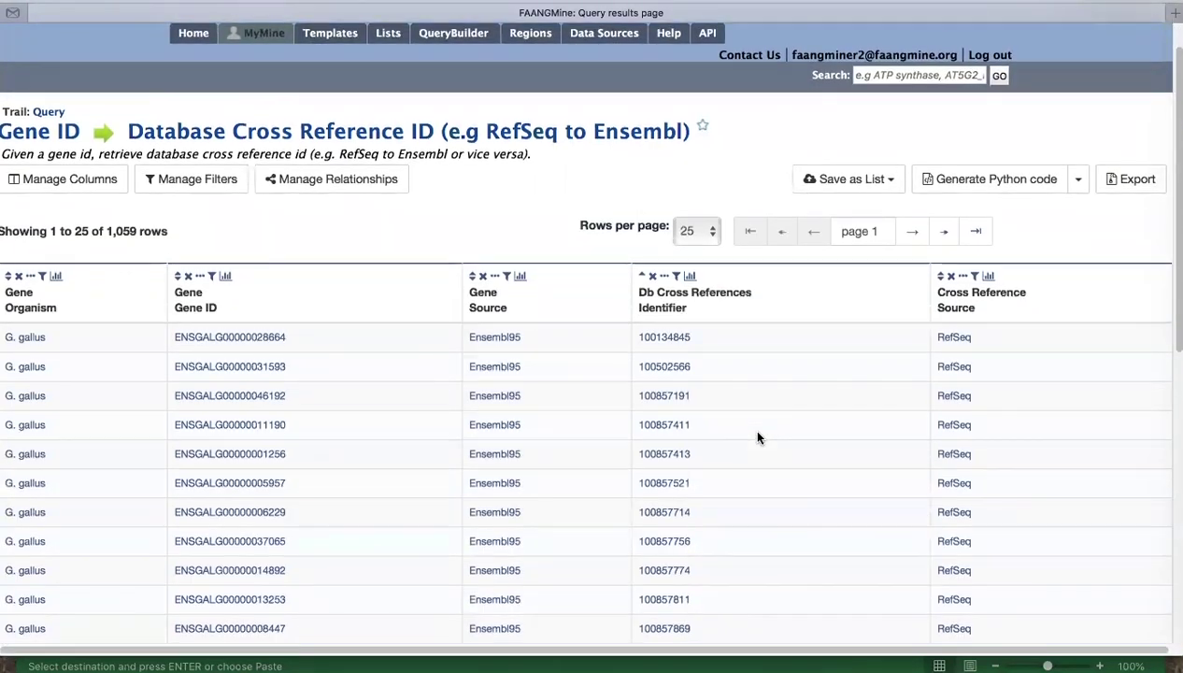
pyautogui.scroll(-4, 757, 436)
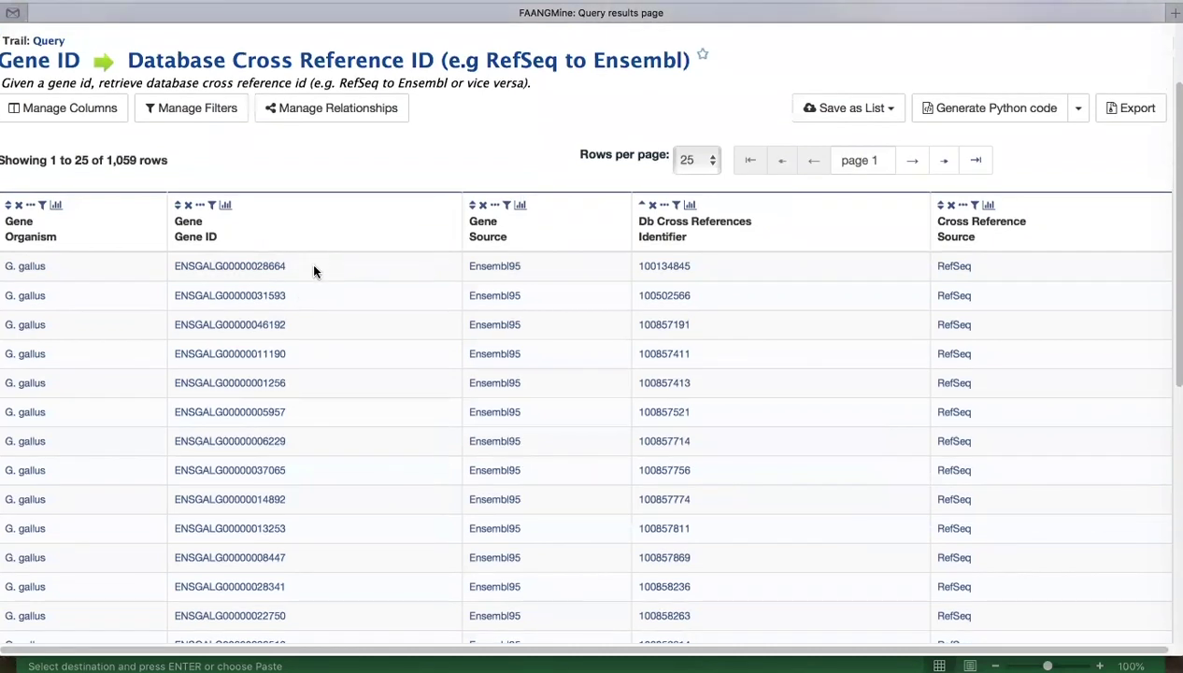
pyautogui.scroll(2, 313, 249)
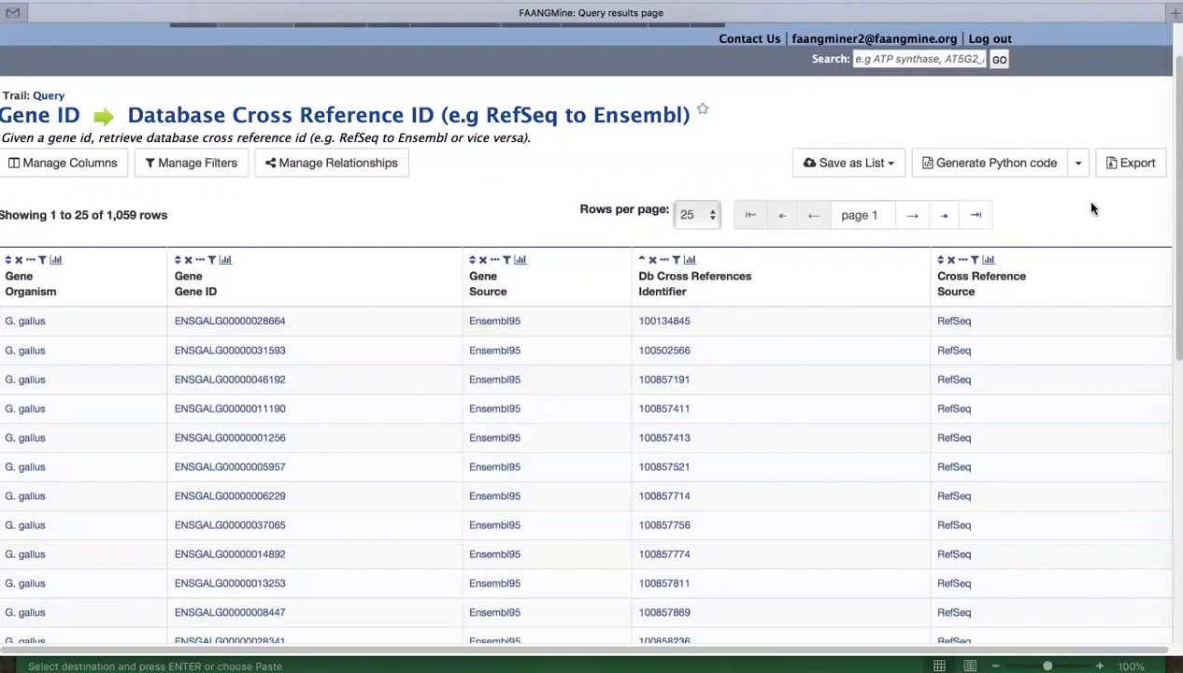
pyautogui.scroll(1, 1091, 207)
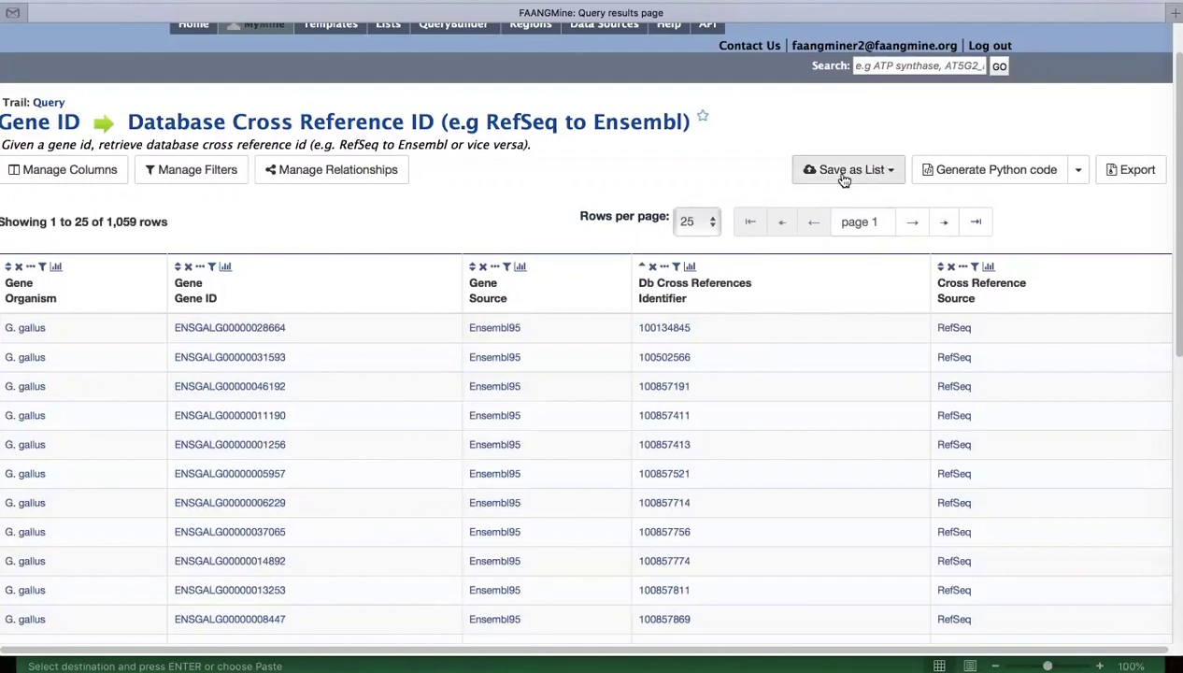
pyautogui.click(892, 174)
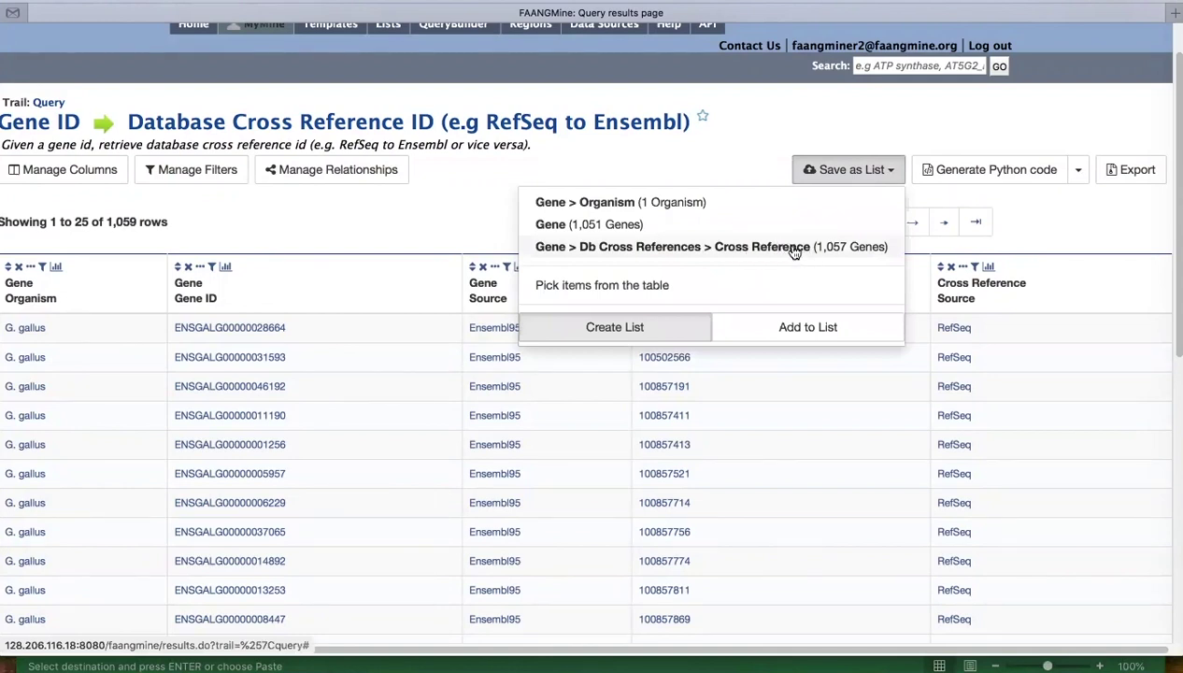
pyautogui.click(793, 247)
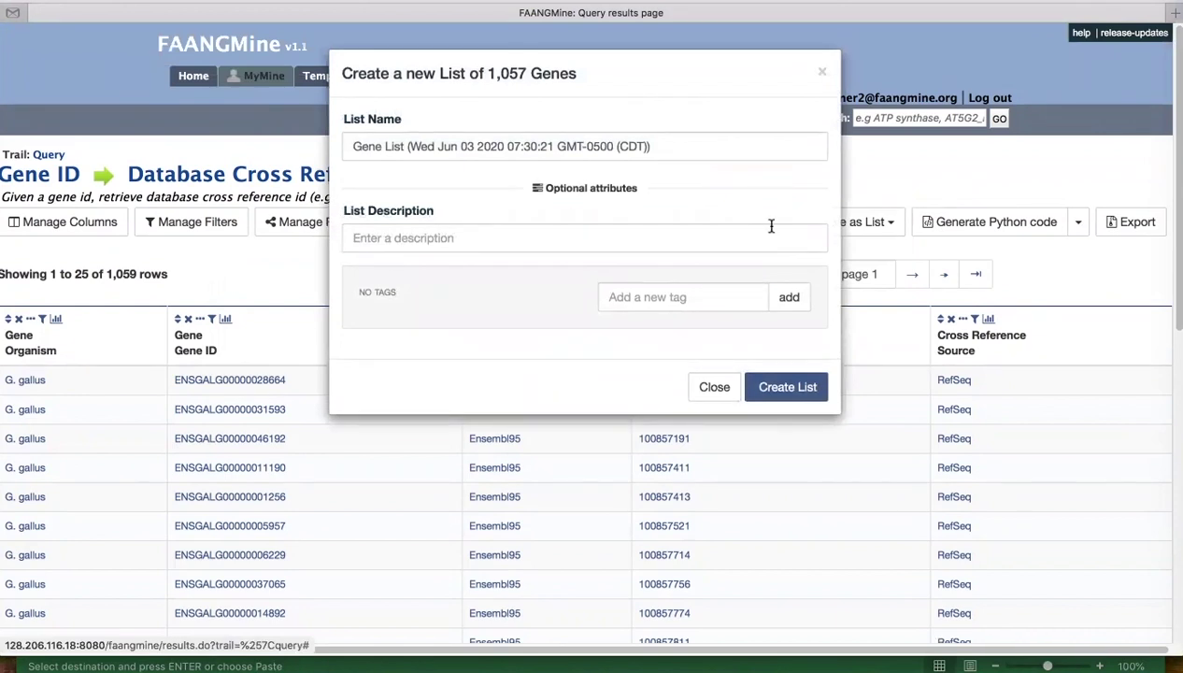
pyautogui.moveTo(696, 147); pyautogui.dragTo(339, 119)
pyautogui.write('ch')
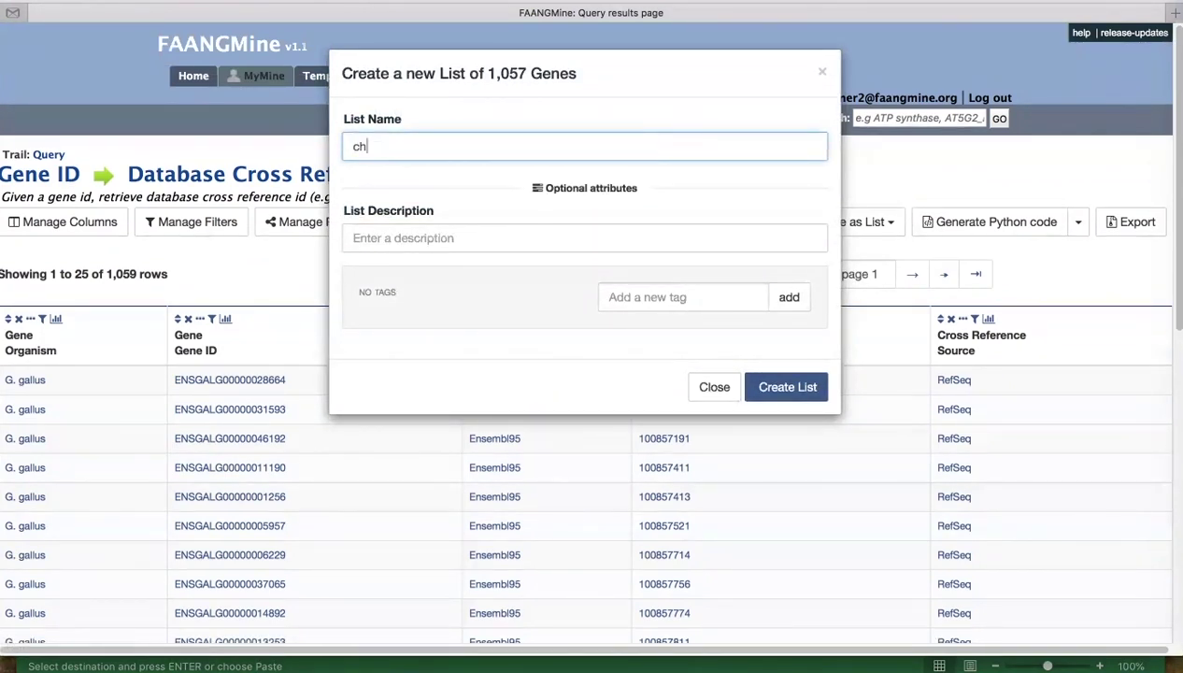
pyautogui.write('icken de')
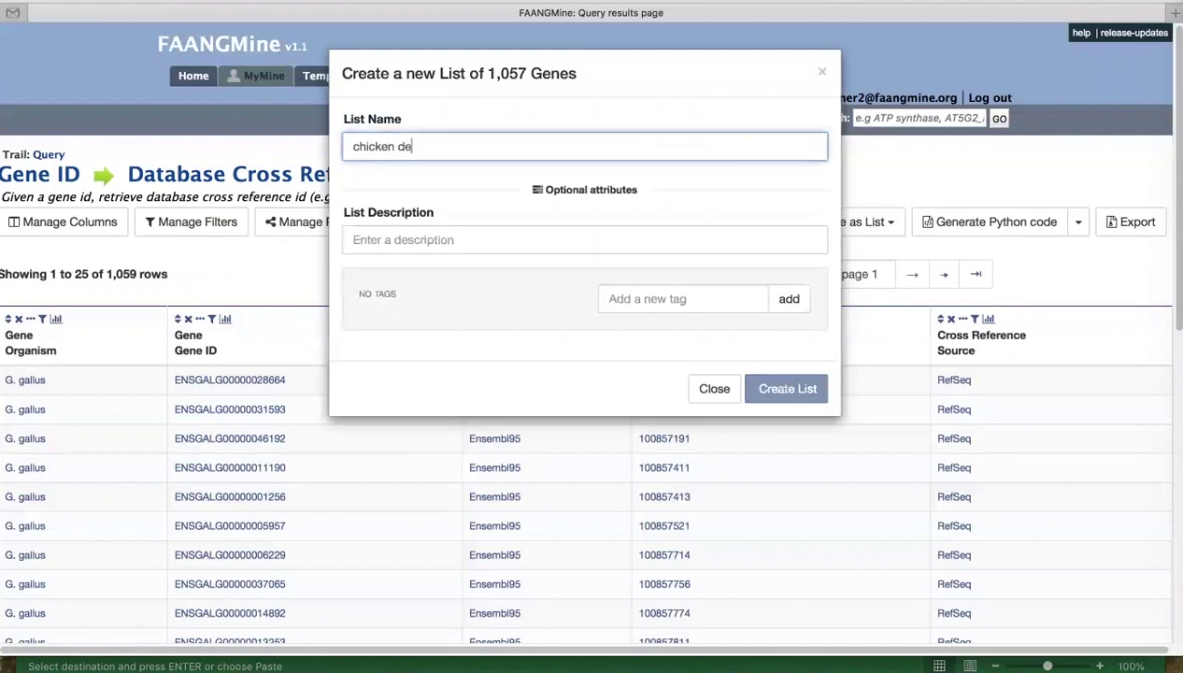
pyautogui.write(' refseq')
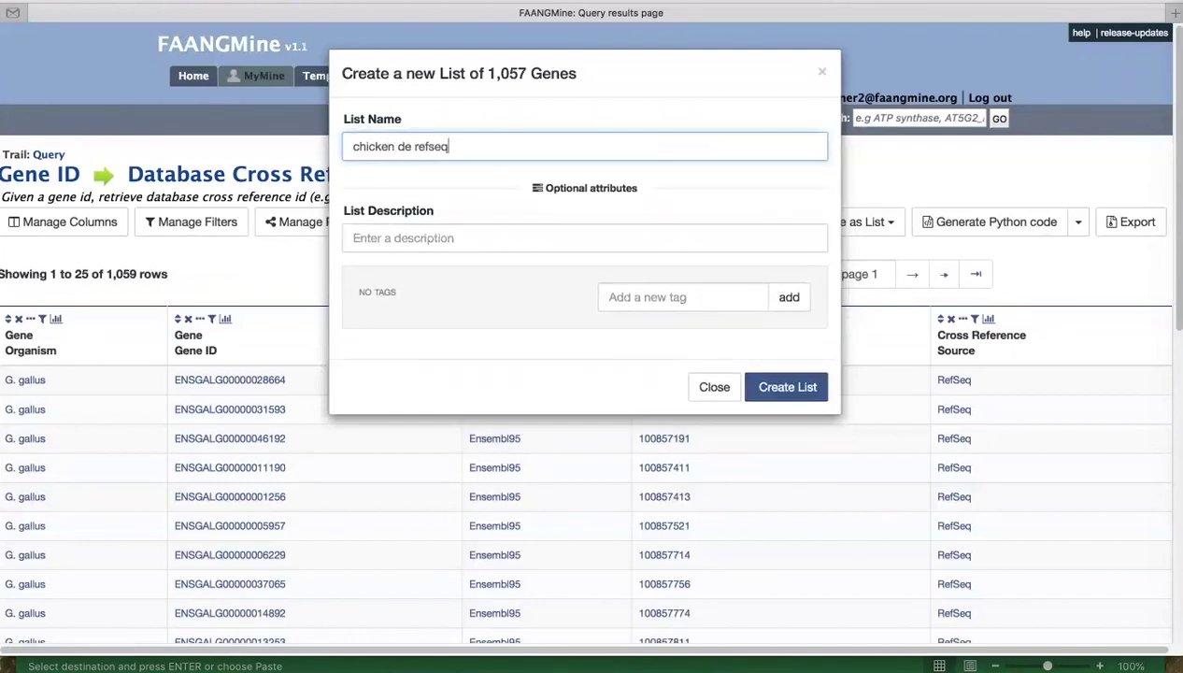
pyautogui.click(781, 390)
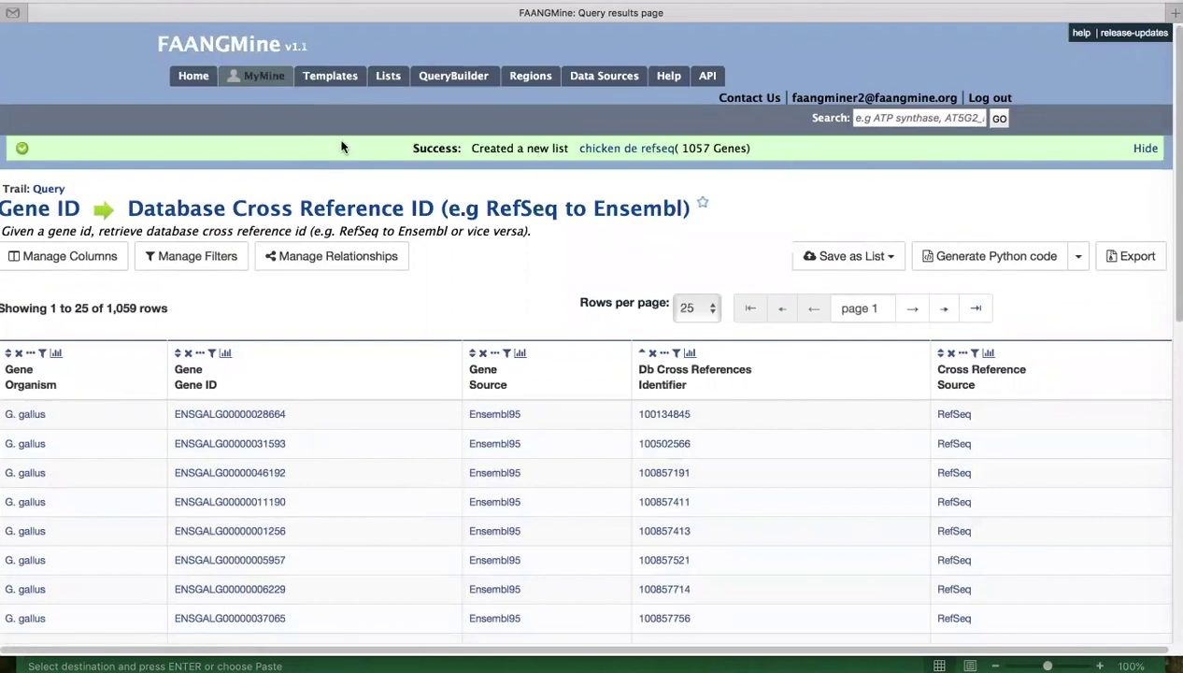
# View the saved lists, then open the genomic regions overlap search form
pyautogui.click(387, 78)
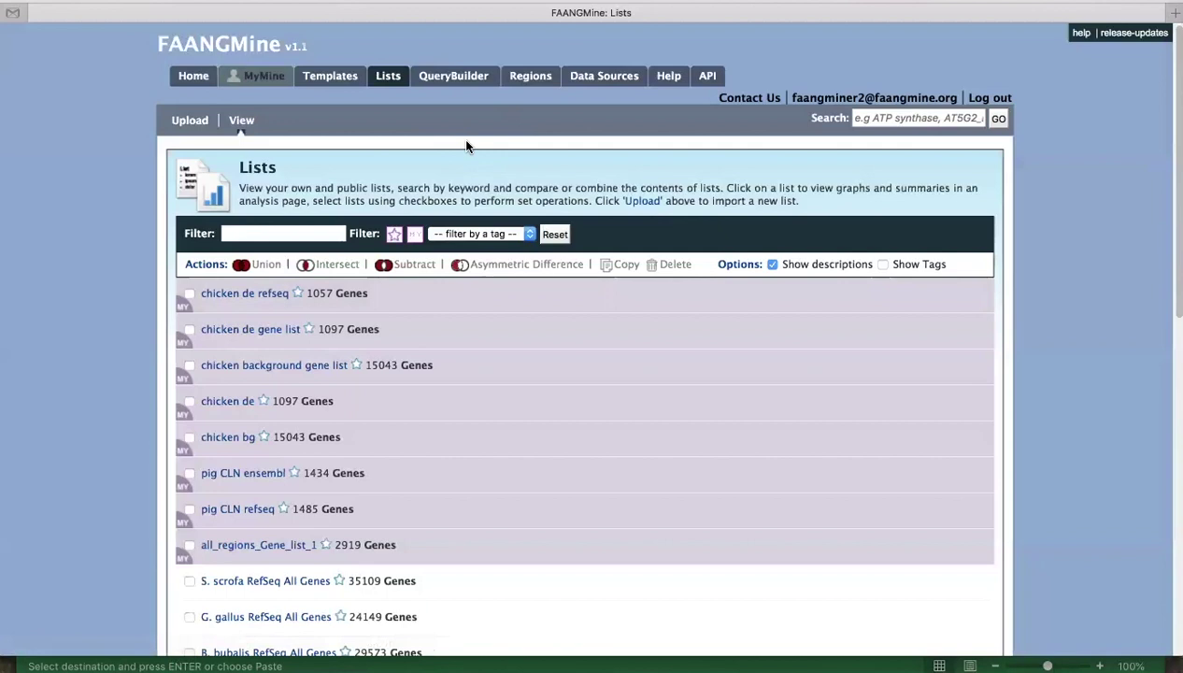
pyautogui.click(529, 79)
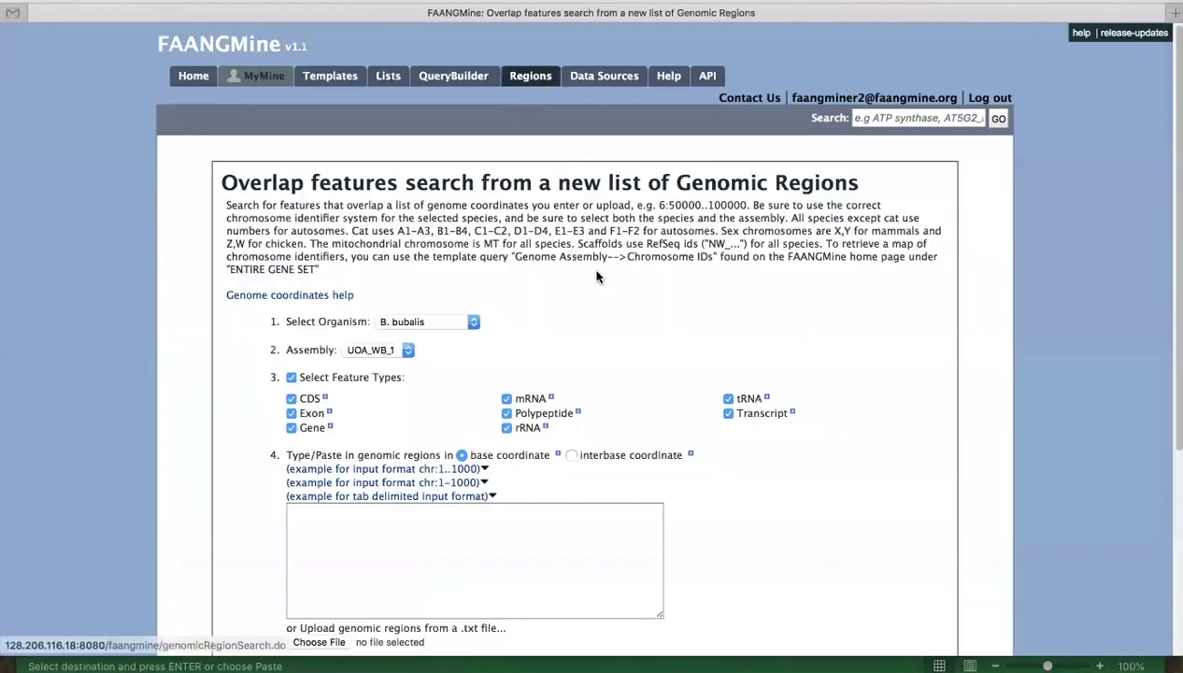
pyautogui.scroll(-2, 869, 357)
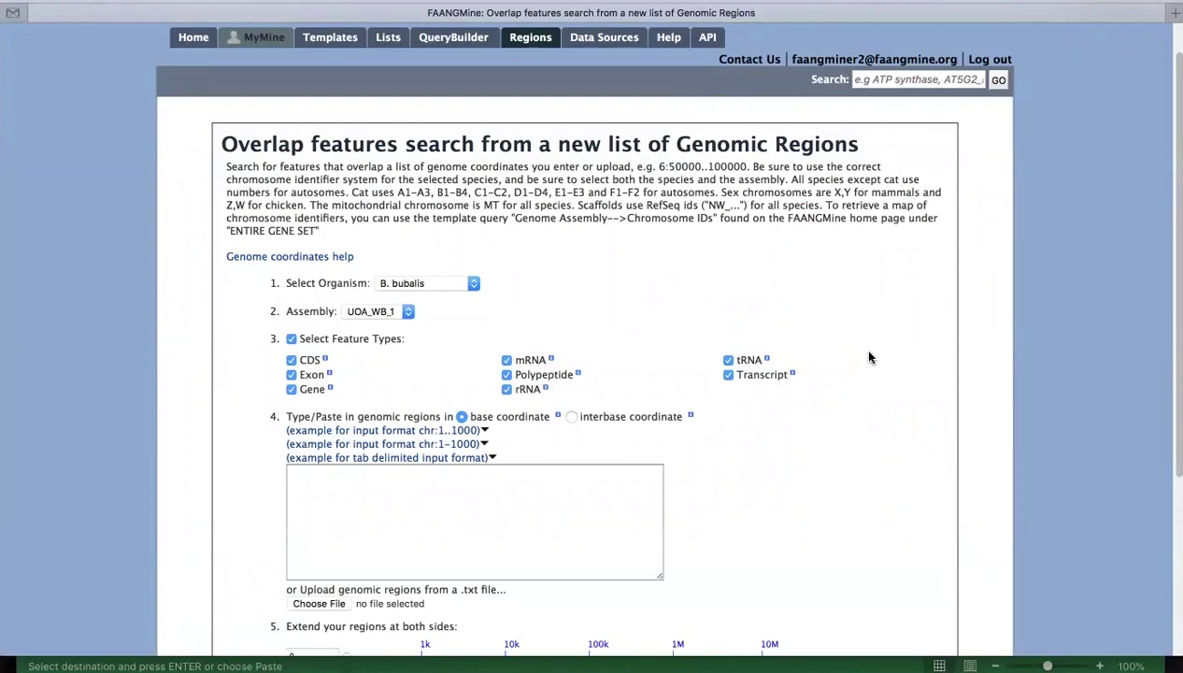
pyautogui.scroll(-2, 903, 427)
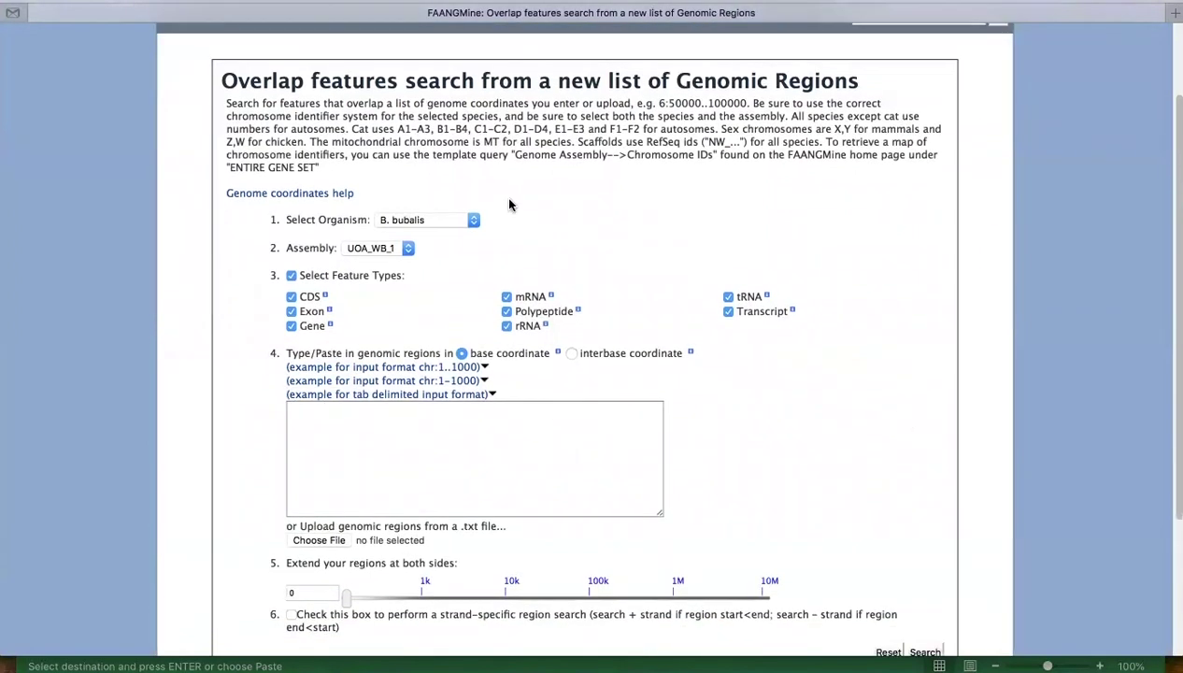
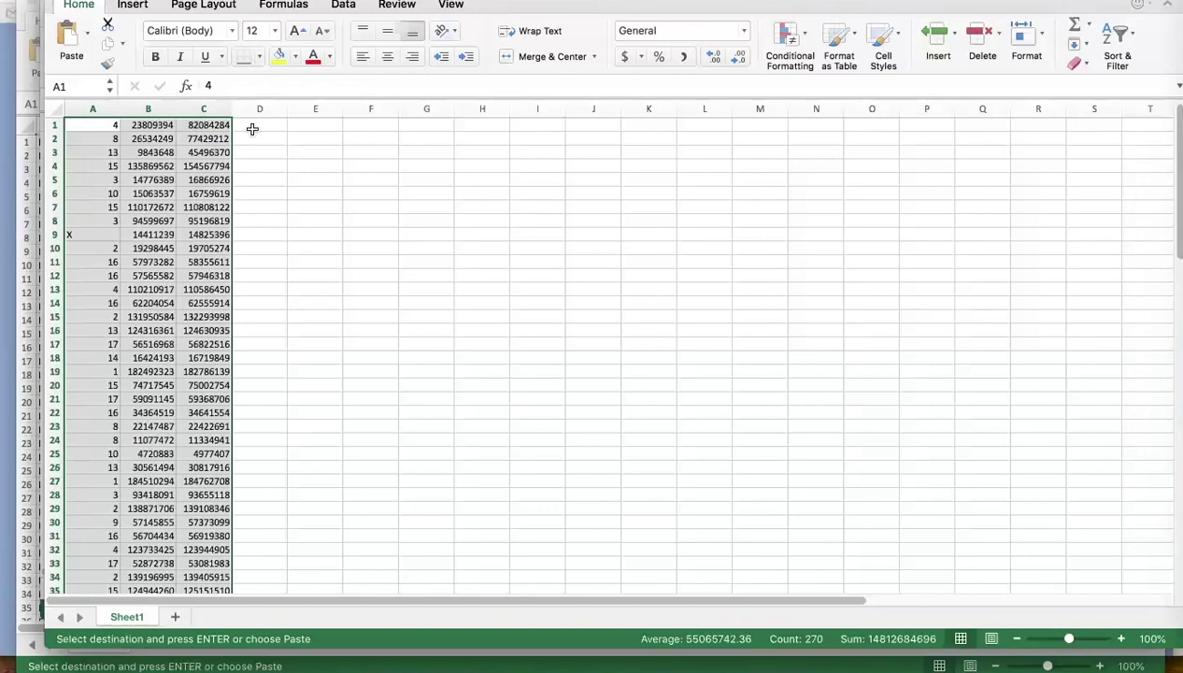
# Copy the selected chromosome, start and end coordinates from the Excel sheet and paste them into the FAANGMine genomic regions box
pyautogui.click(121, 0)
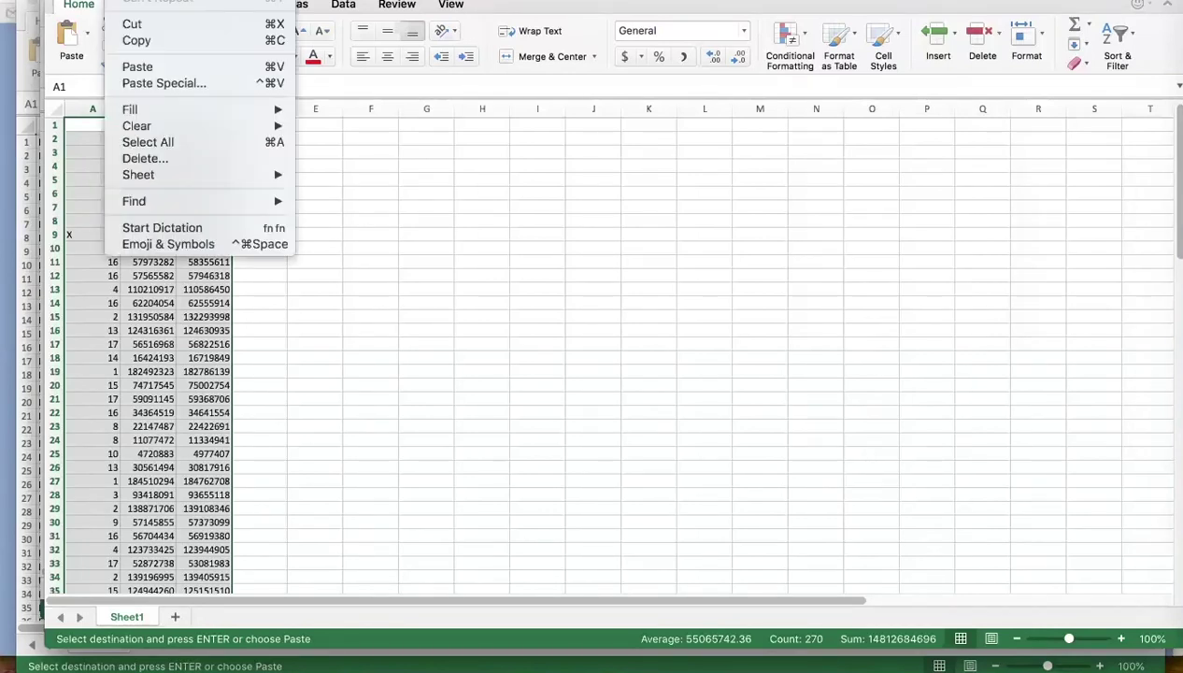
pyautogui.click(145, 40)
pyautogui.click(1176, 164)
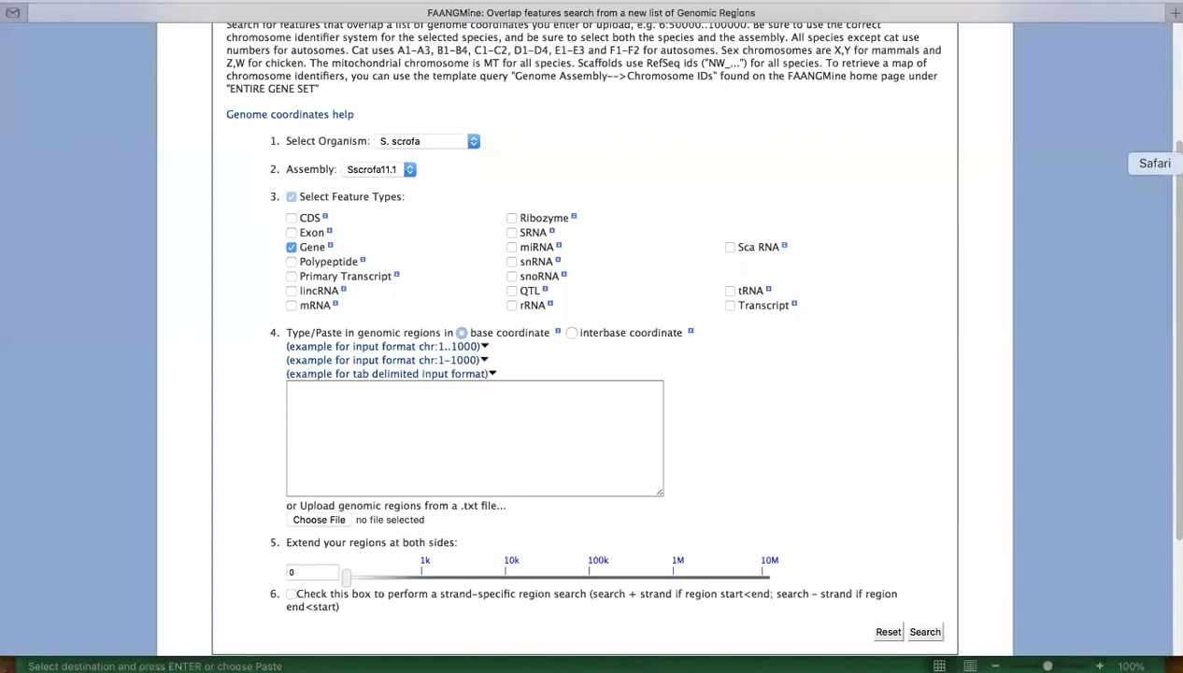
pyautogui.click(529, 403)
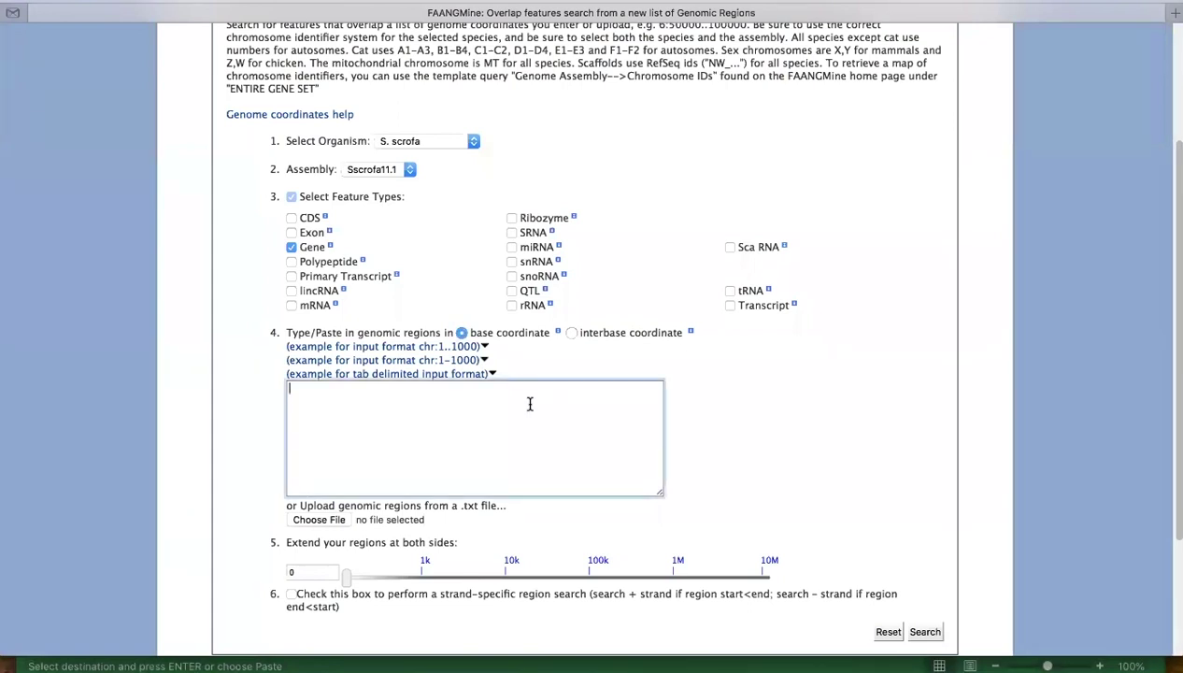
pyautogui.press('super+v')
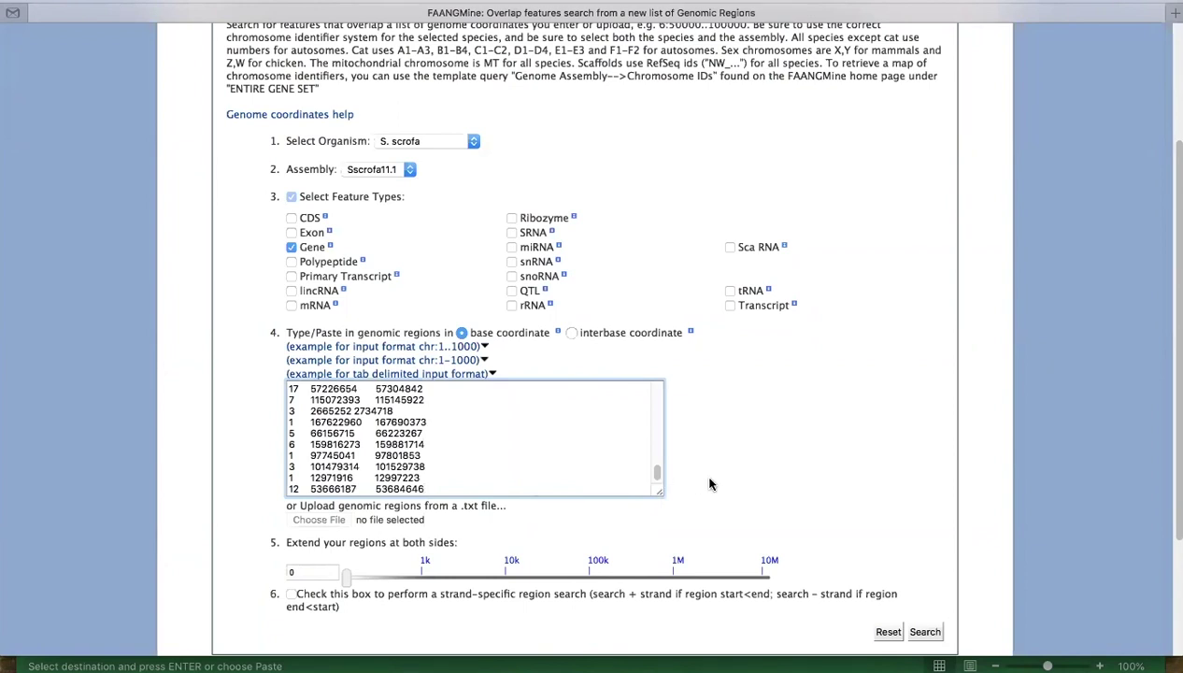
# Run the overlap search on the pasted regions with base coordinates for Gene features in S. scrofa, assembly Sscrofa11.1
pyautogui.scroll(-1, 785, 439)
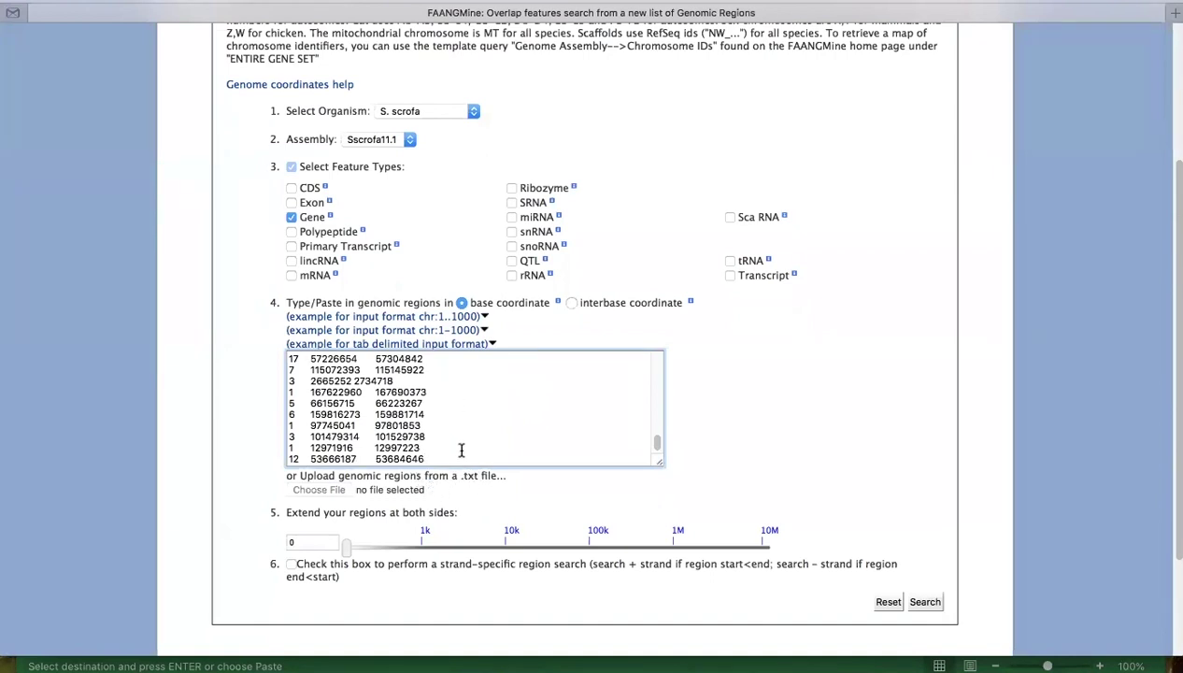
pyautogui.scroll(-1, 863, 436)
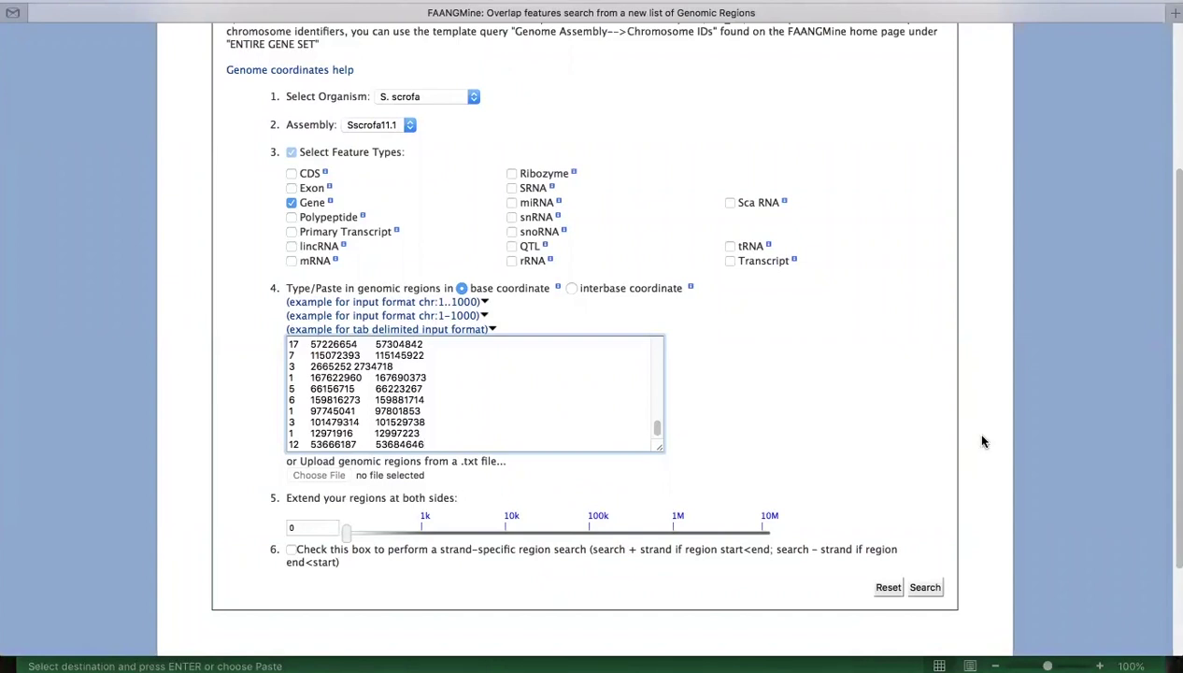
pyautogui.scroll(-2, 1007, 459)
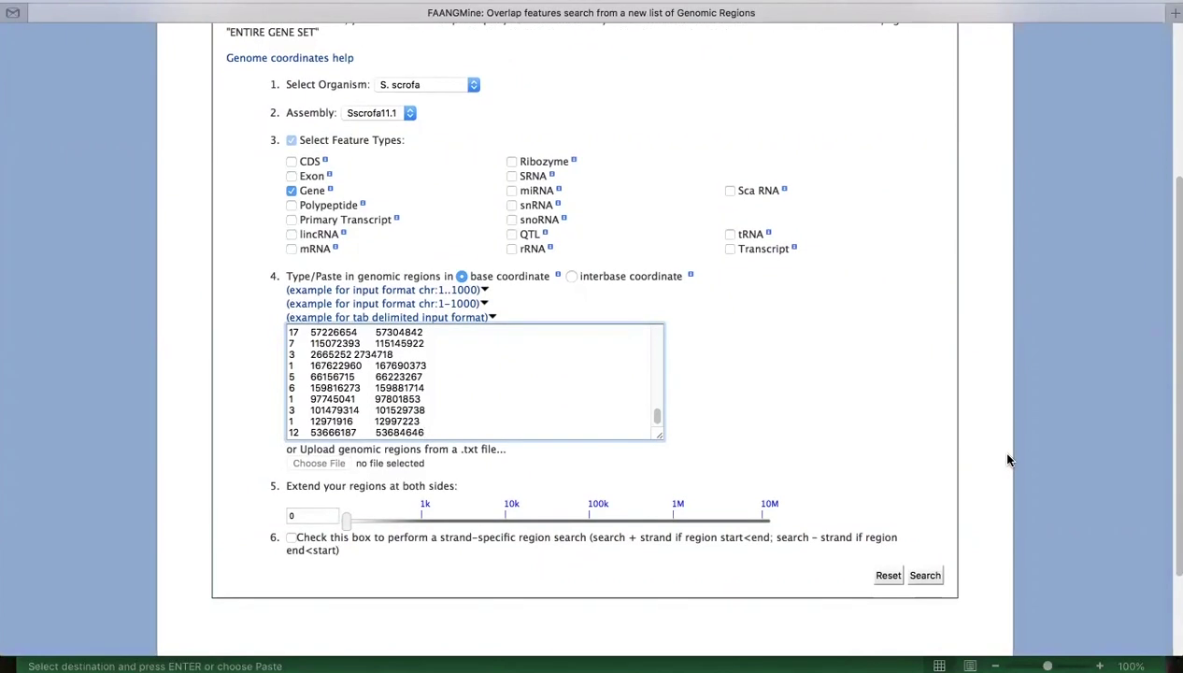
pyautogui.scroll(-2, 1007, 459)
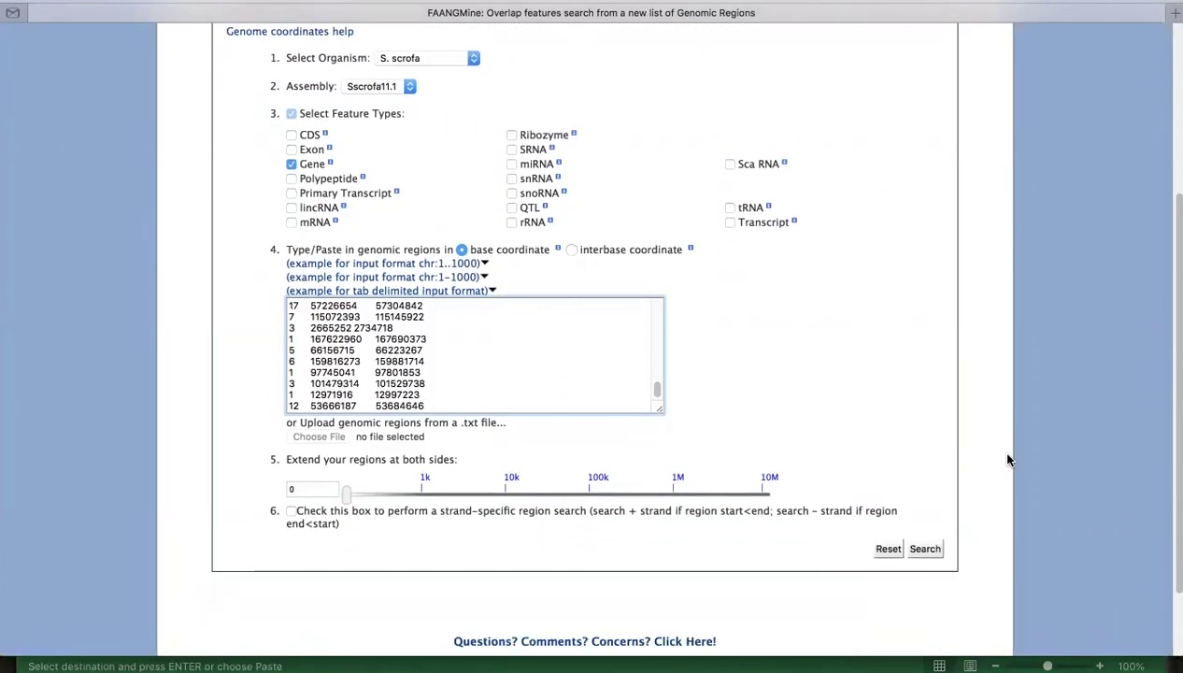
pyautogui.click(924, 549)
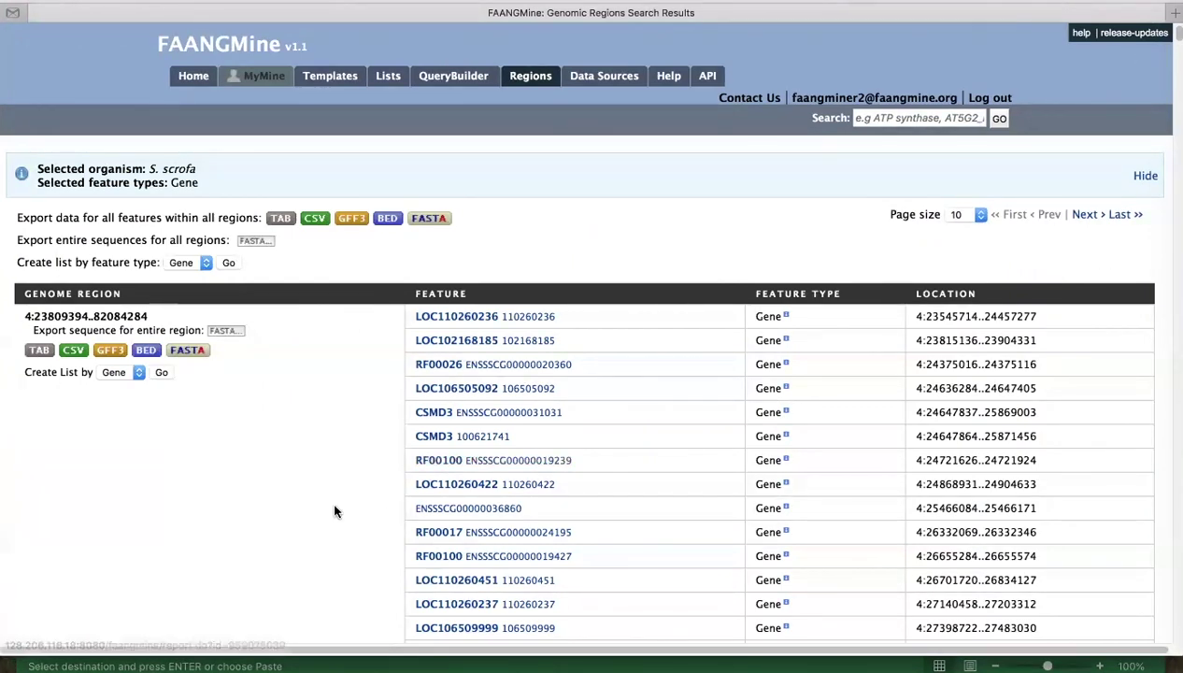
# Examine the overlapping genes found for the first region and the start of the second region's results, then return to the export options
pyautogui.scroll(-1, 337, 511)
pyautogui.scroll(1, 336, 511)
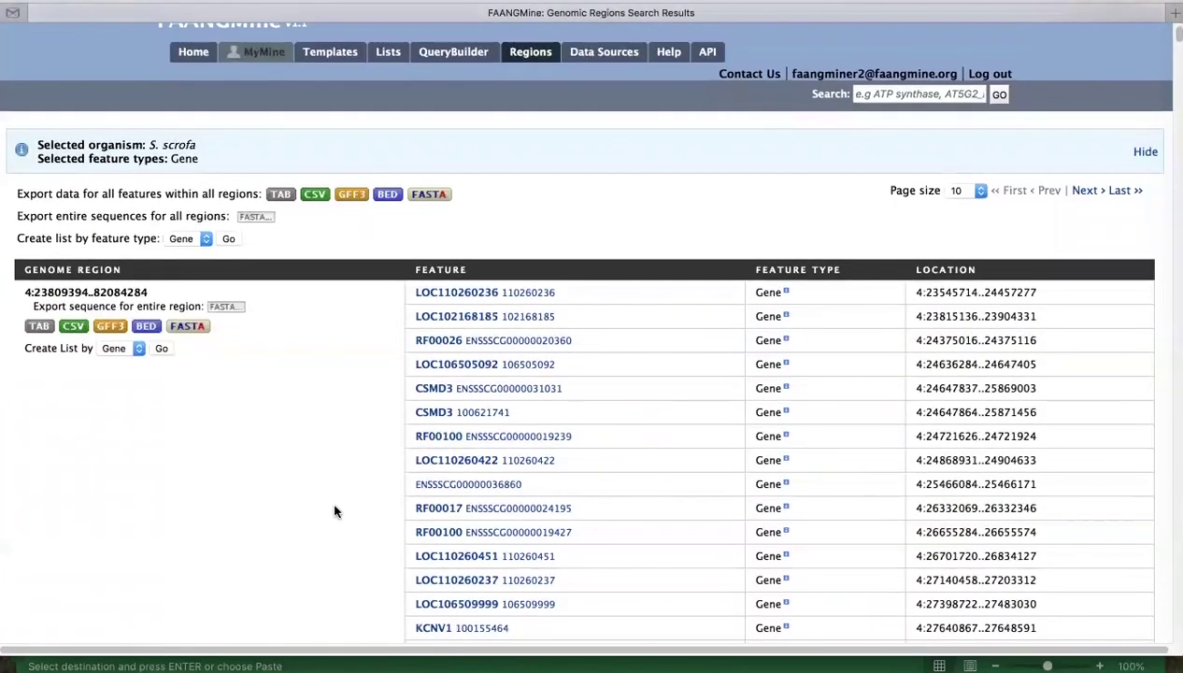
pyautogui.scroll(-1, 331, 507)
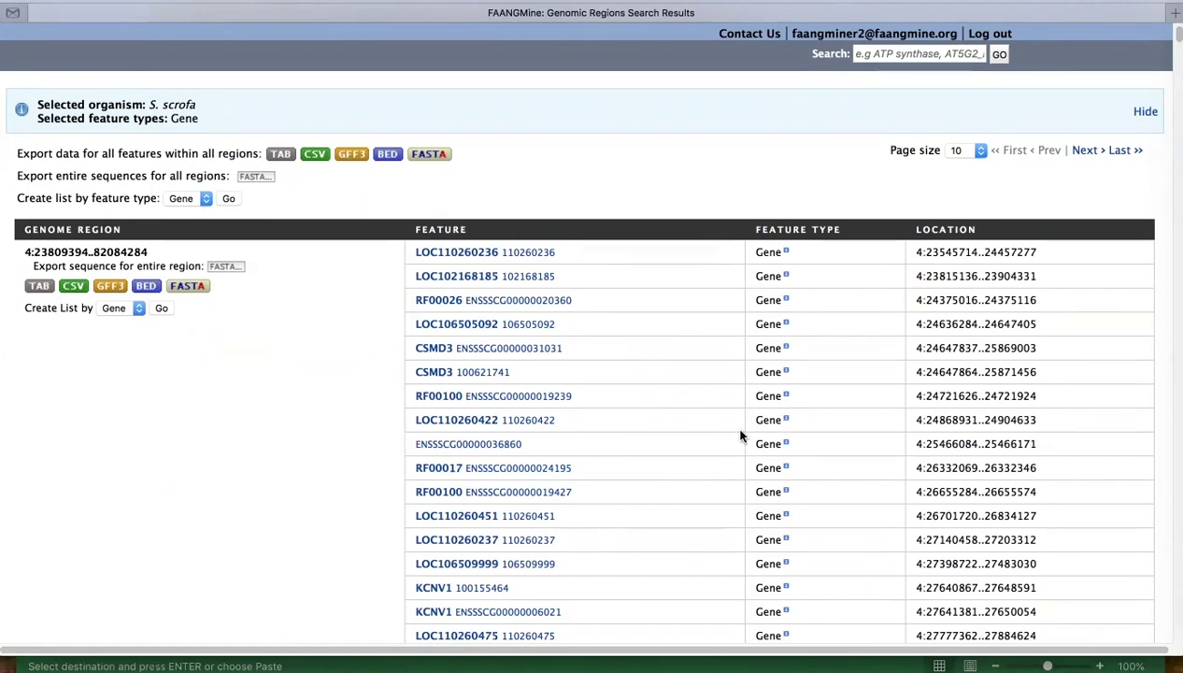
pyautogui.scroll(-20, 980, 333)
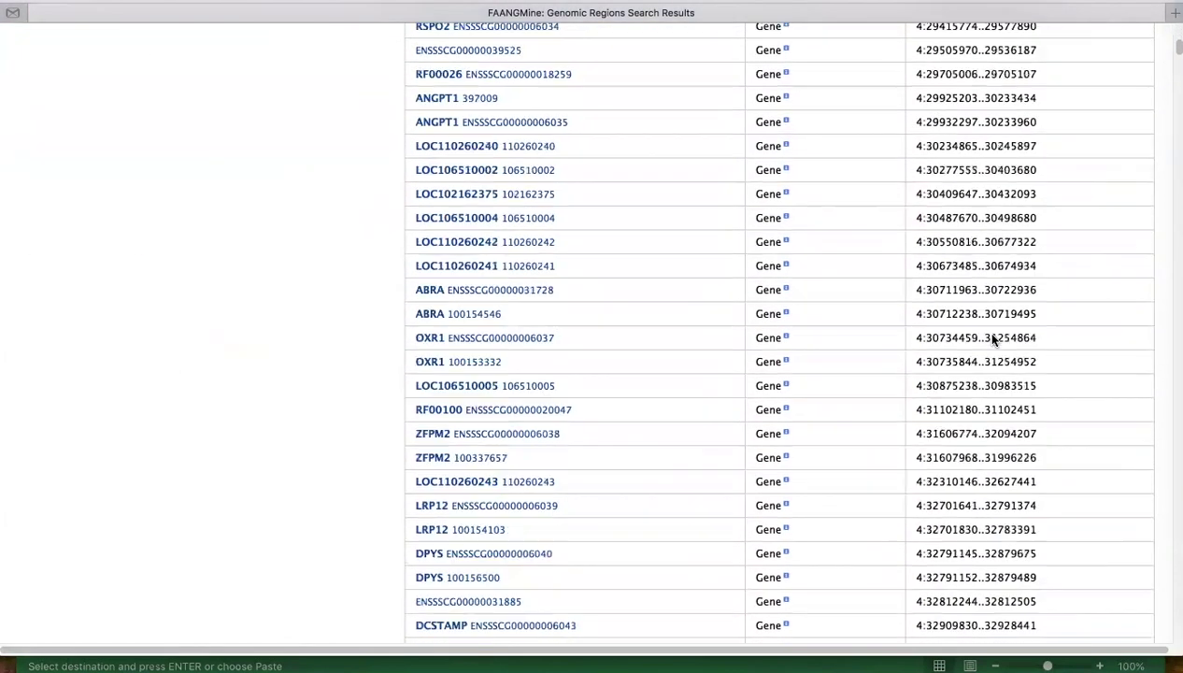
pyautogui.scroll(-20, 1179, 83)
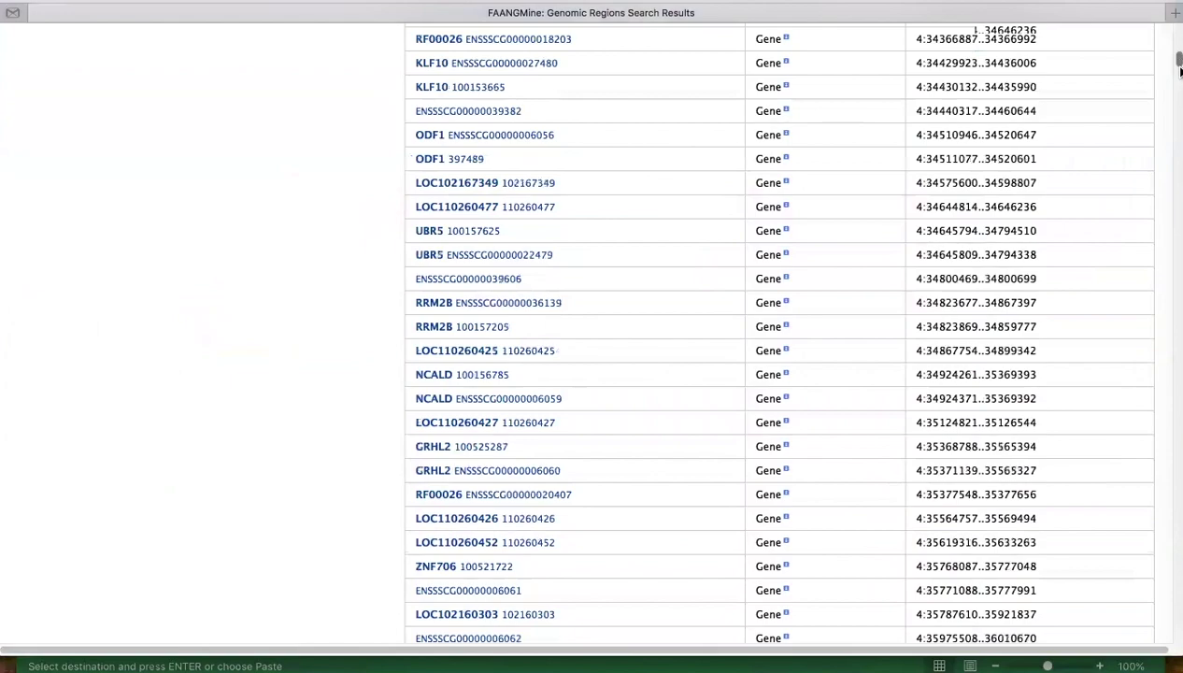
pyautogui.moveTo(1180, 83); pyautogui.dragTo(1179, 204)
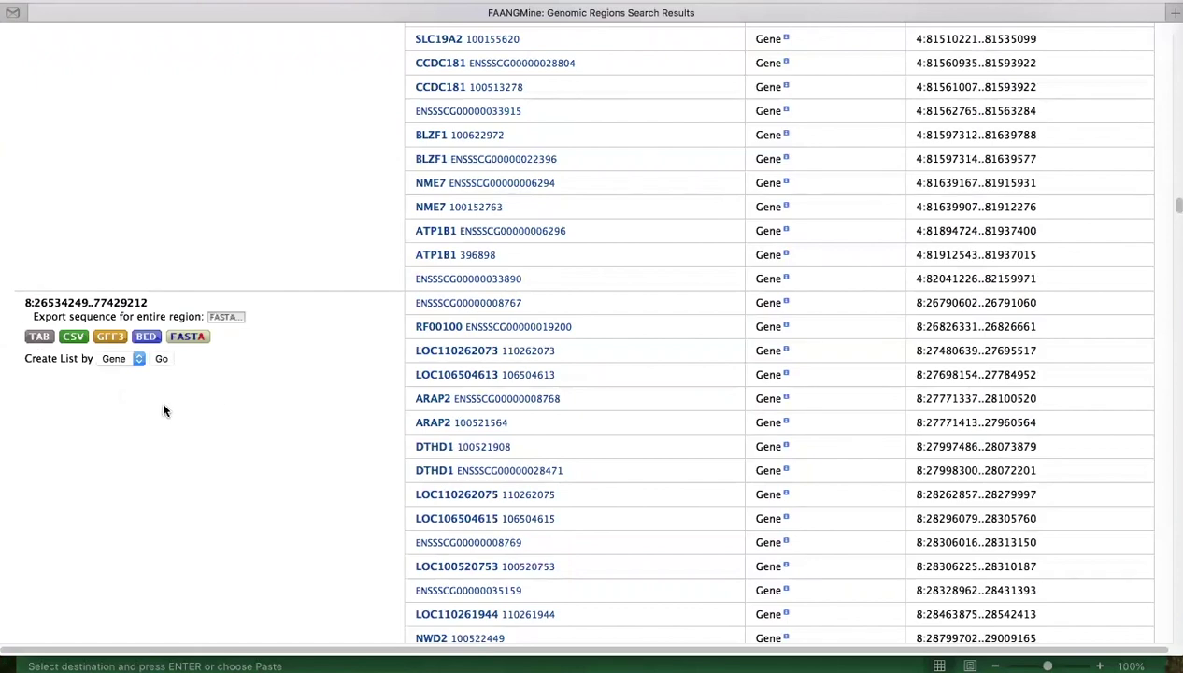
pyautogui.scroll(10, 224, 332)
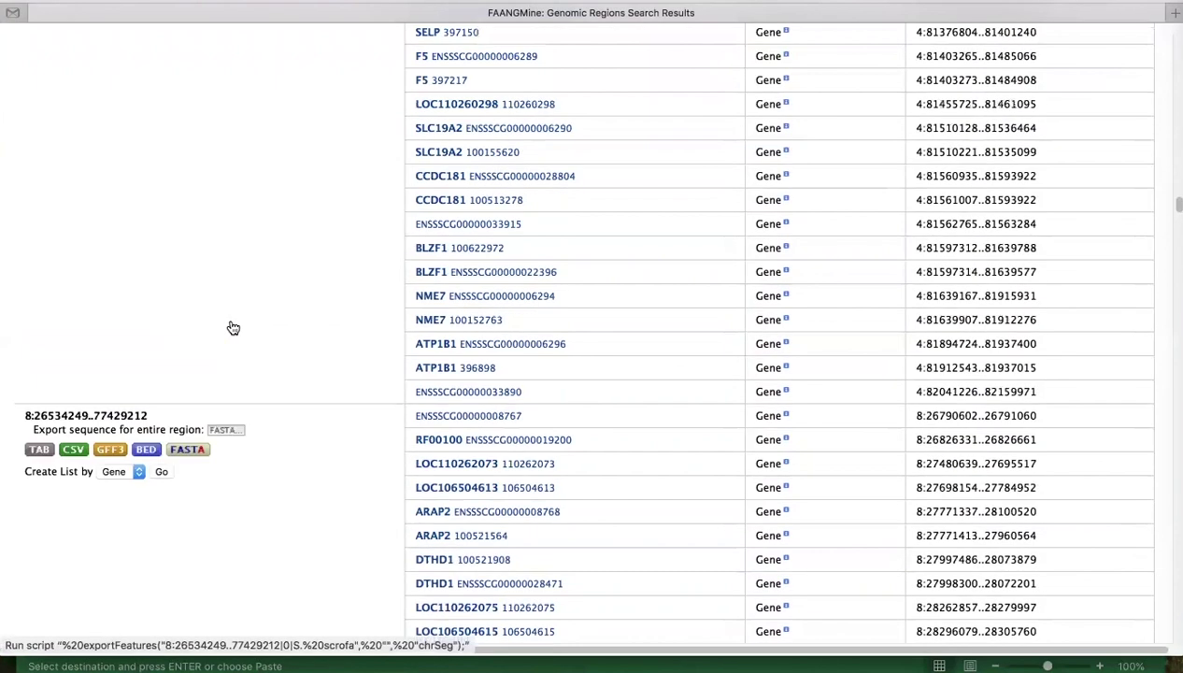
pyautogui.moveTo(1174, 198); pyautogui.dragTo(1176, 3)
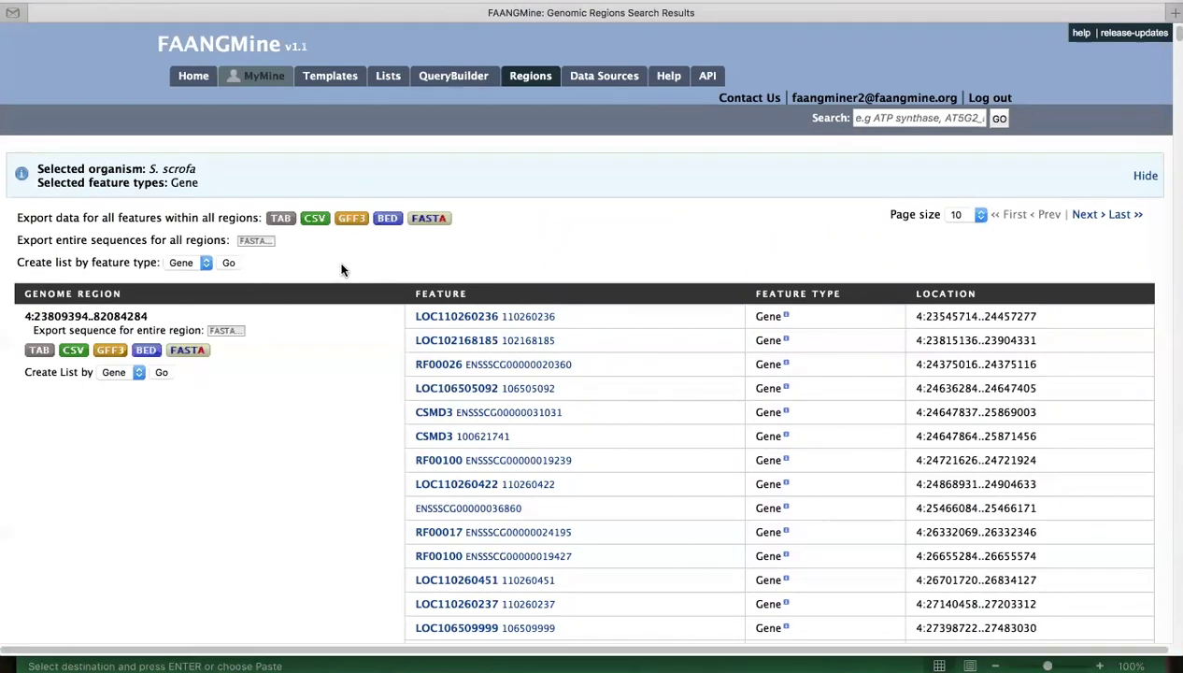
# Create a list of the Gene features from all regions and look over its list analysis table
pyautogui.click(228, 264)
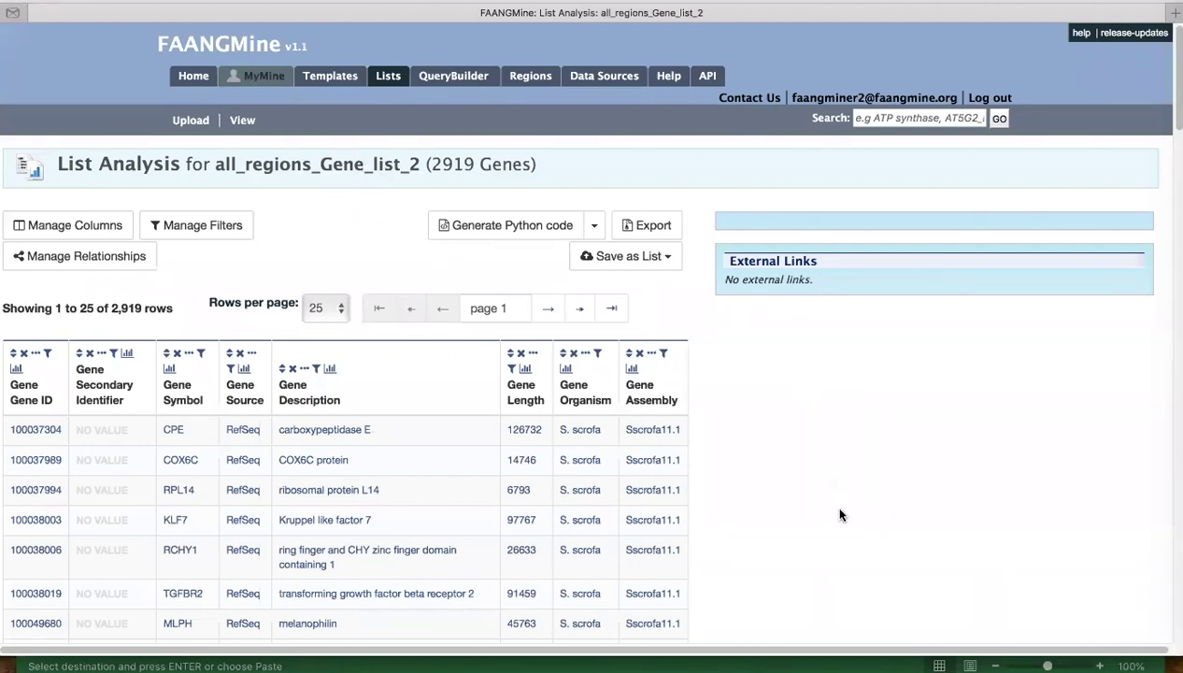
pyautogui.scroll(-2, 839, 515)
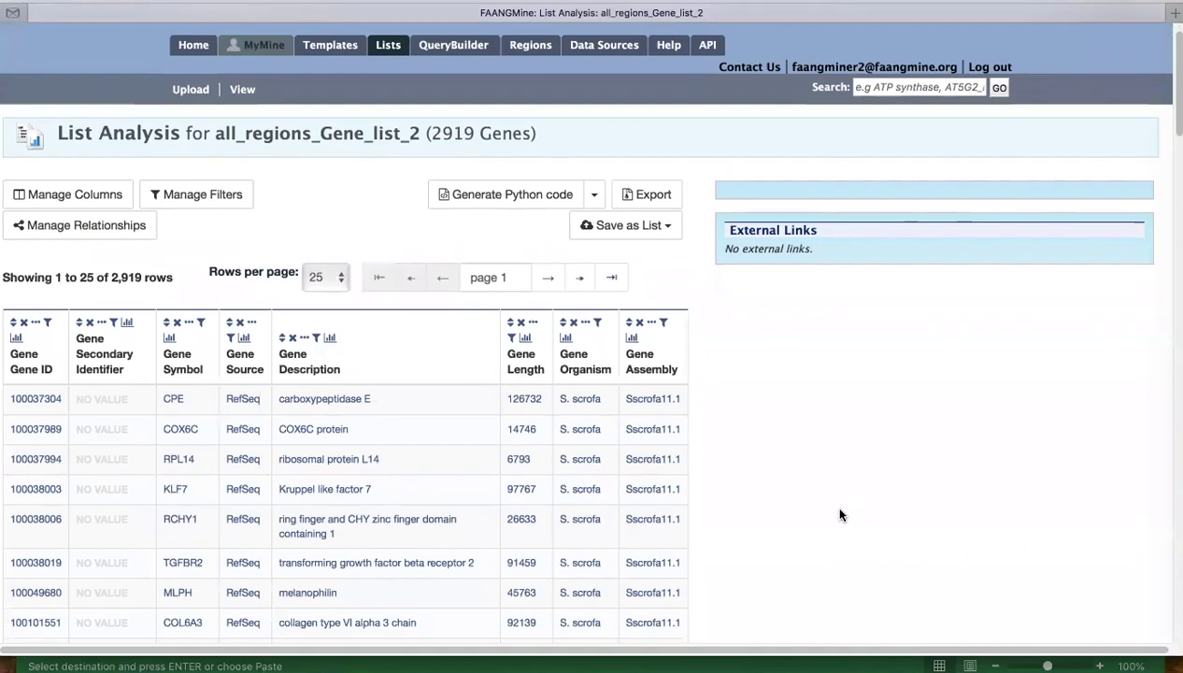
pyautogui.scroll(-1, 839, 514)
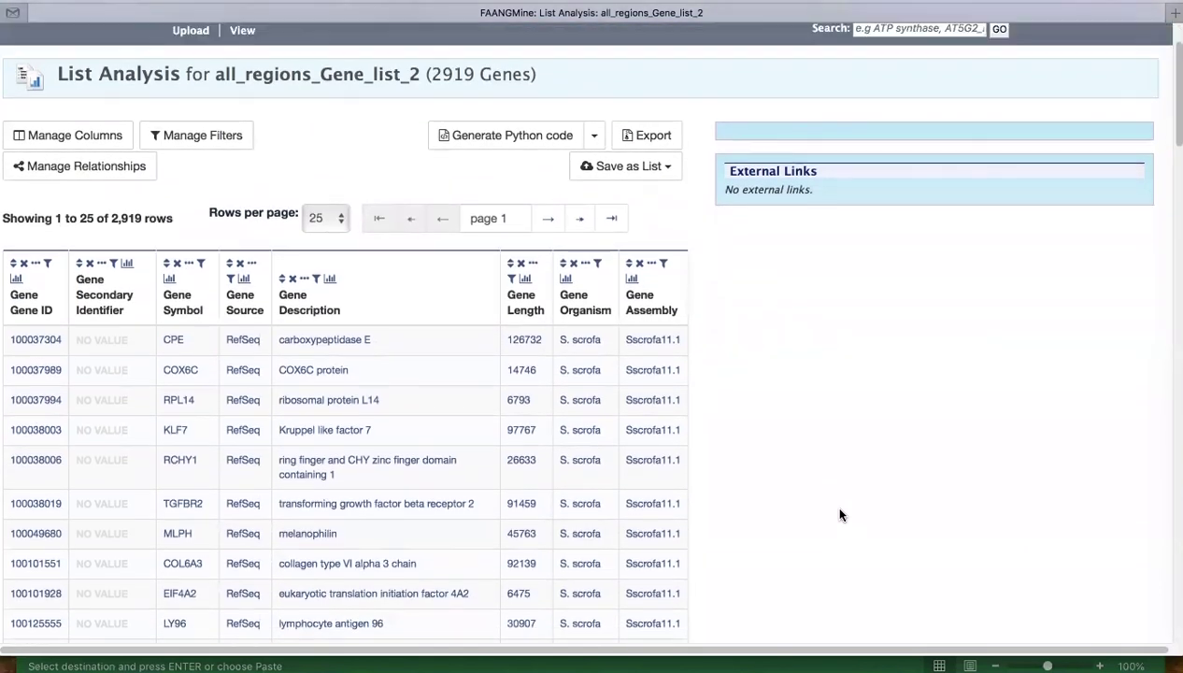
pyautogui.scroll(1, 839, 515)
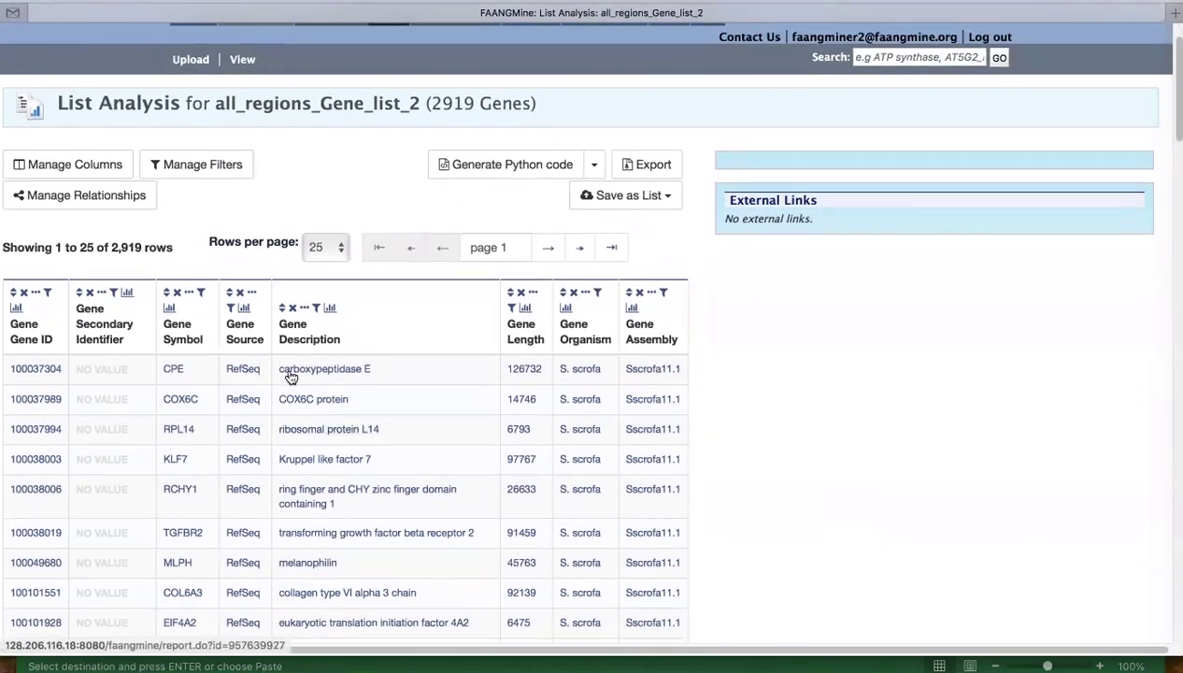
# Examine the enrichment and orthologue widgets for all_regions_Gene_list_2, including the notes on avoiding false positives
pyautogui.scroll(-3, 938, 488)
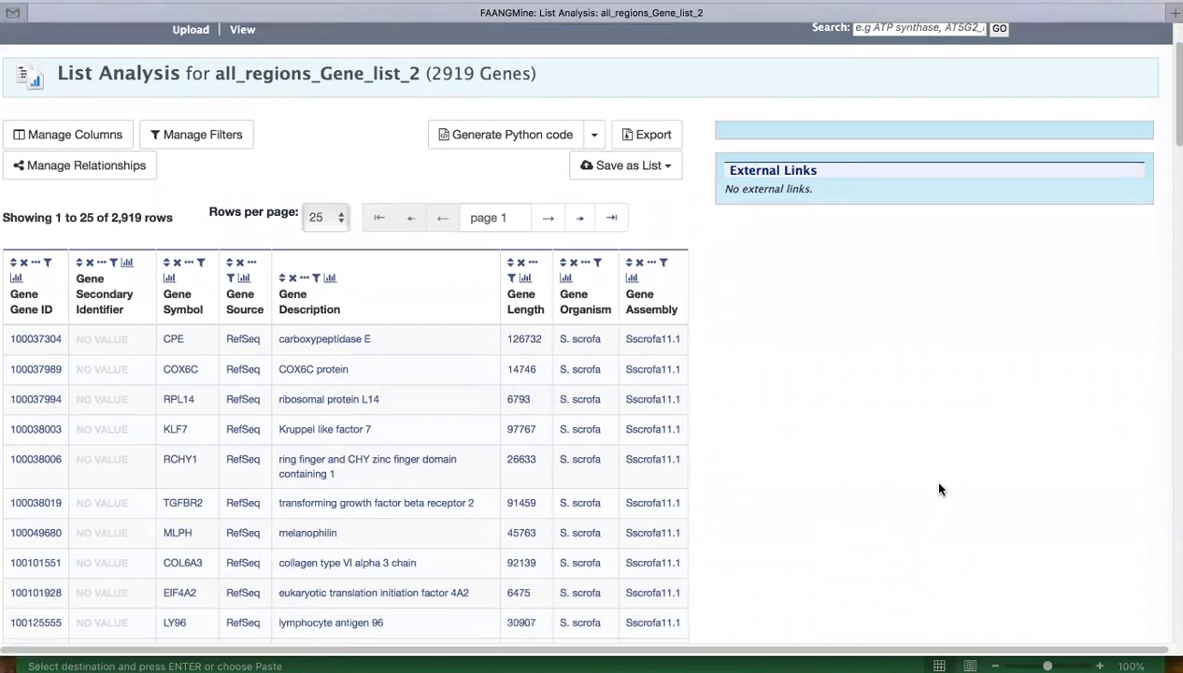
pyautogui.scroll(-15, 939, 488)
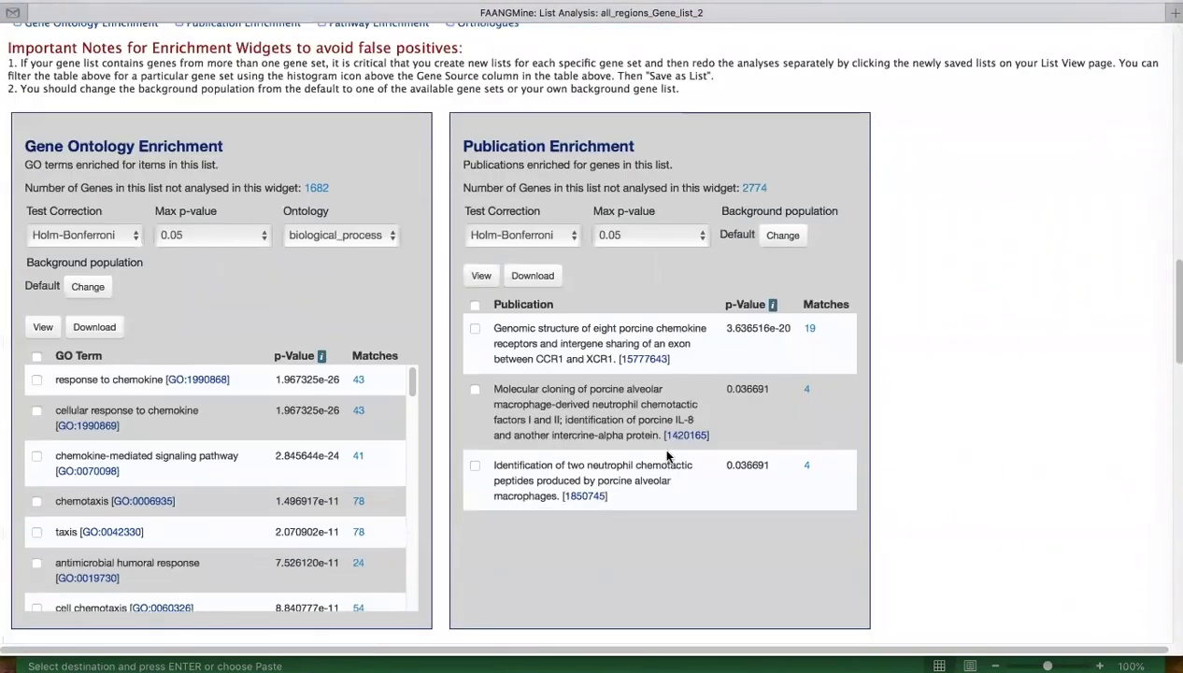
pyautogui.scroll(-5, 1019, 487)
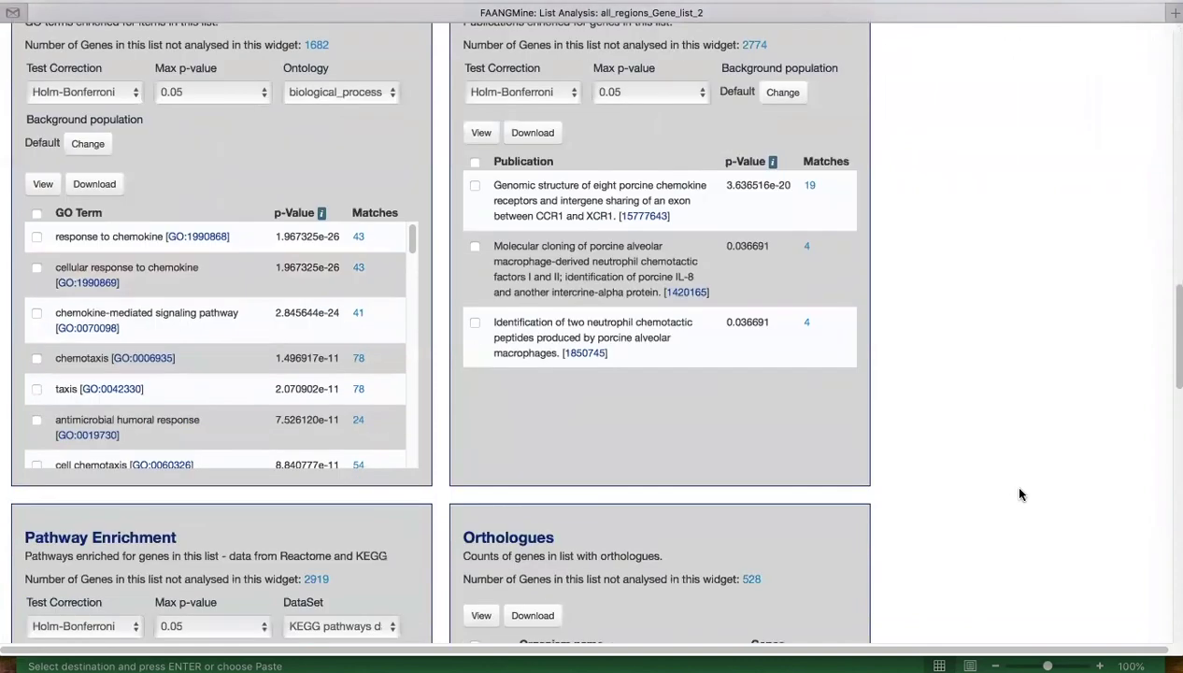
pyautogui.scroll(5, 1019, 491)
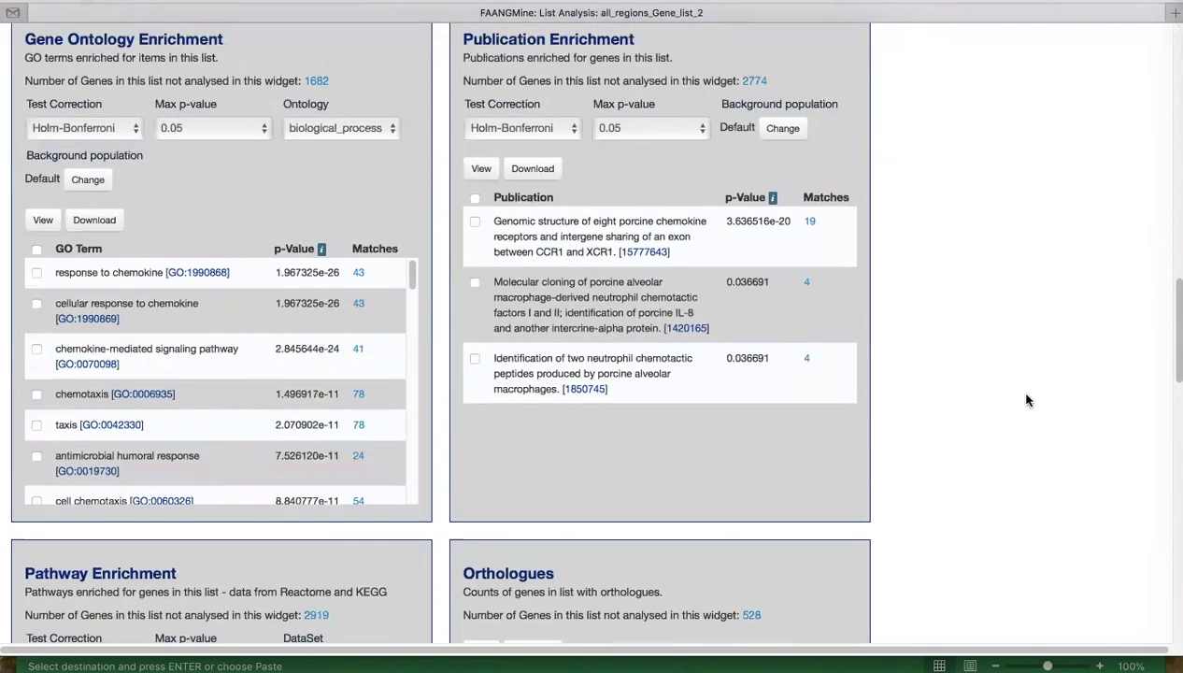
pyautogui.scroll(4, 1026, 400)
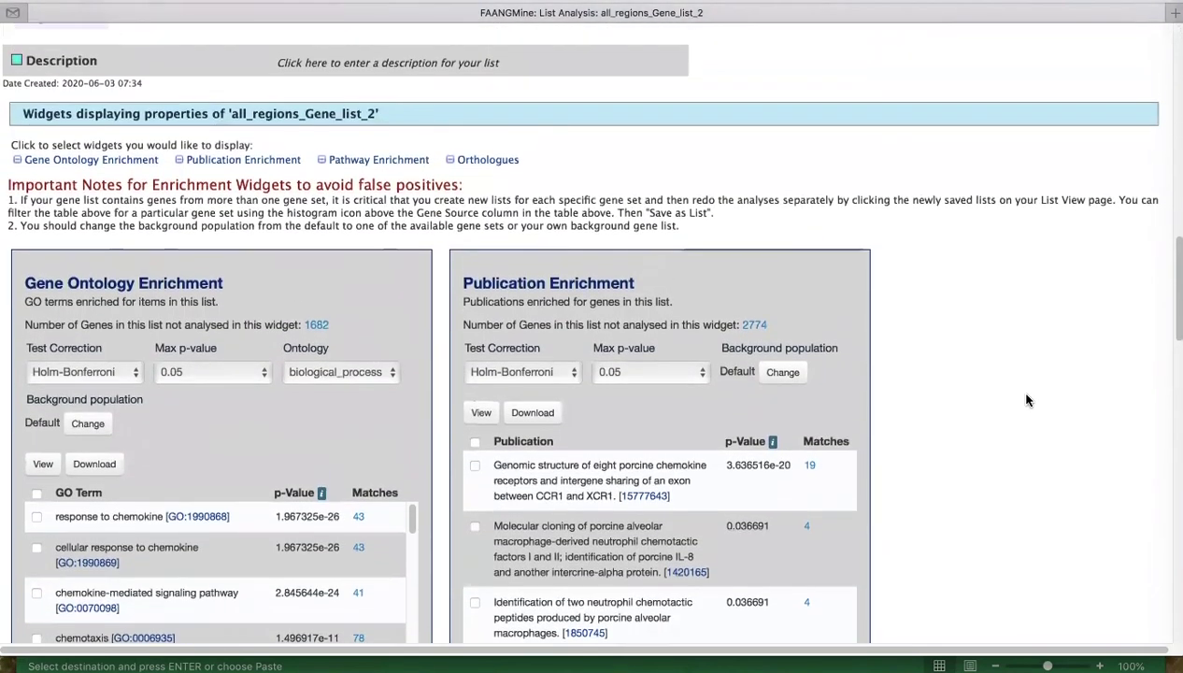
pyautogui.scroll(2, 1026, 400)
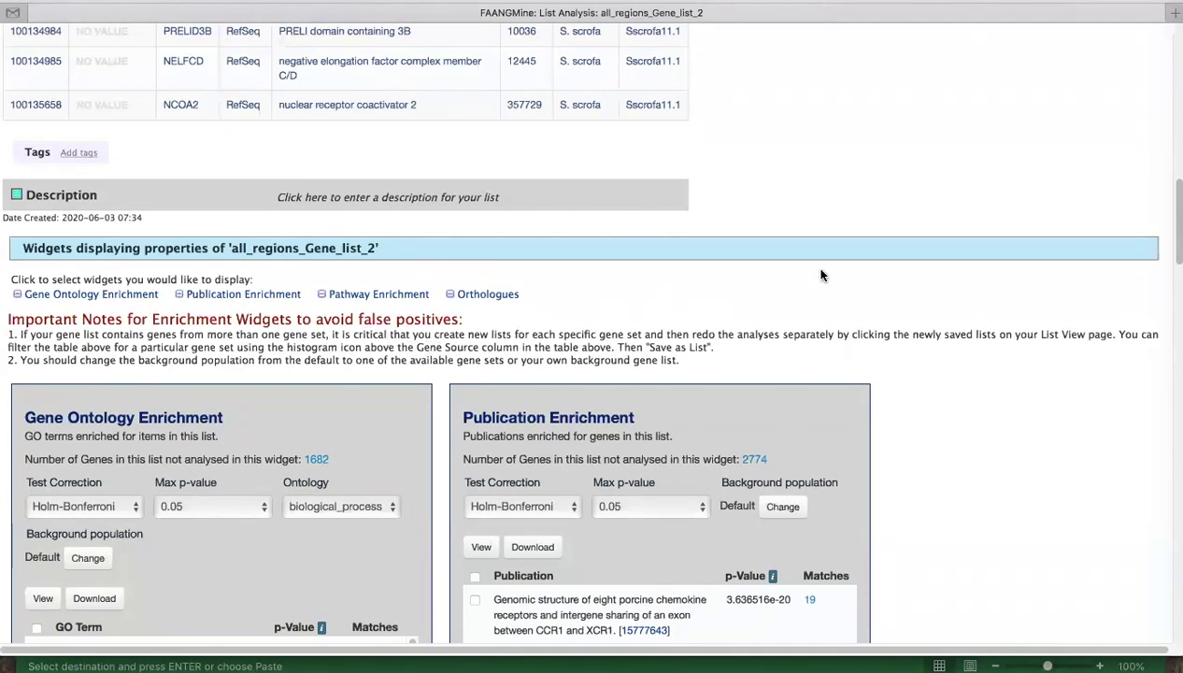
pyautogui.scroll(1, 823, 274)
pyautogui.scroll(-1, 822, 275)
pyautogui.scroll(1, 822, 275)
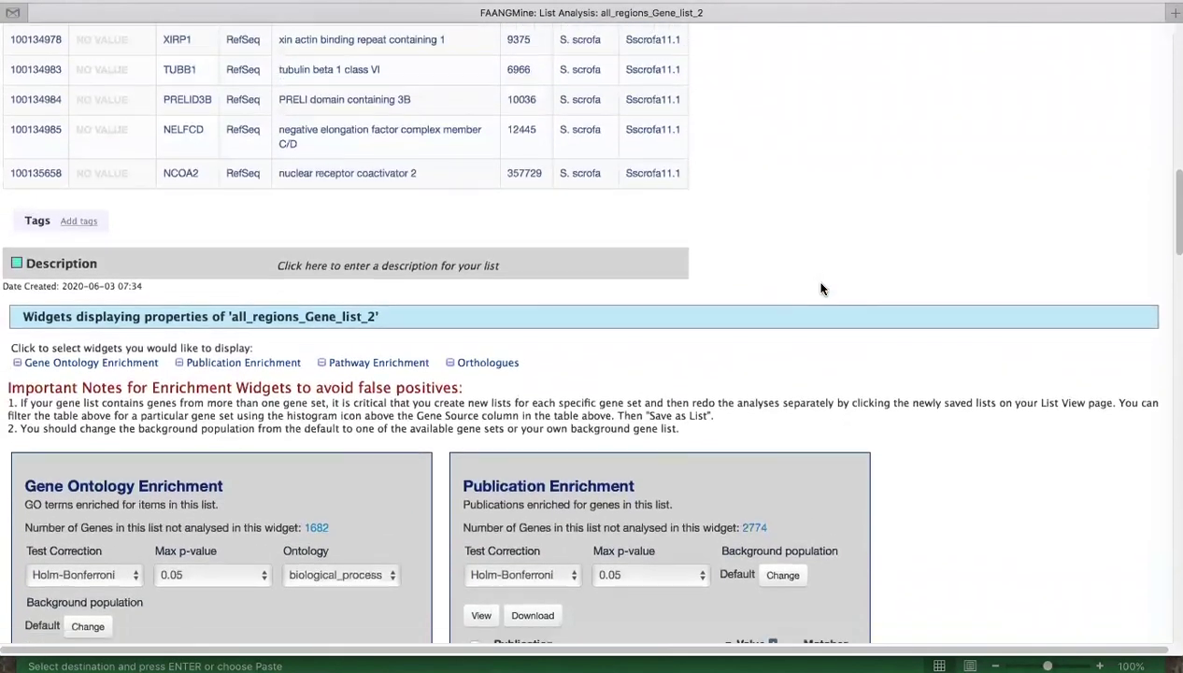
pyautogui.scroll(-1, 822, 289)
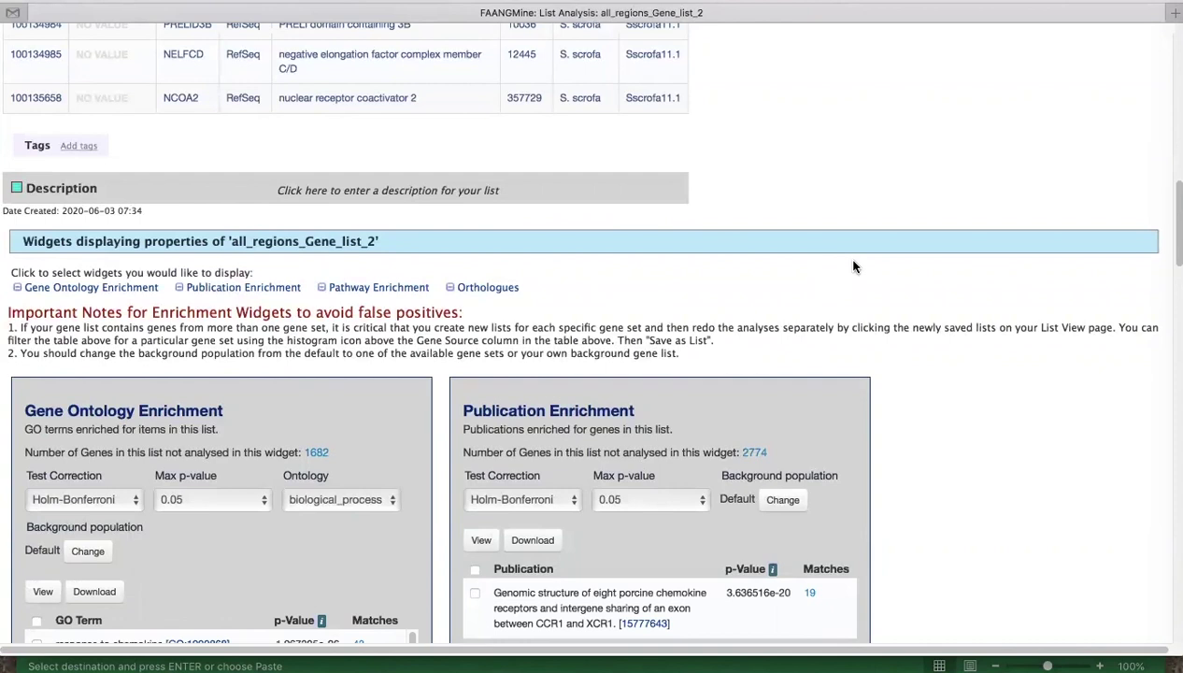
pyautogui.scroll(1, 853, 267)
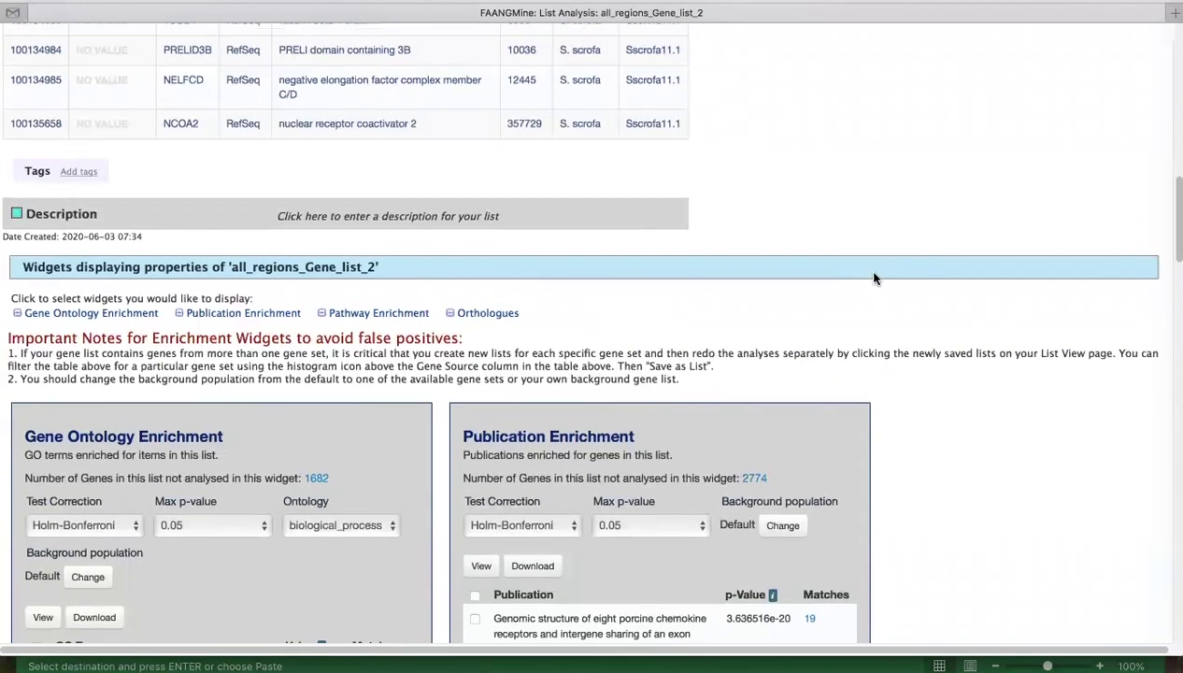
pyautogui.scroll(3, 881, 172)
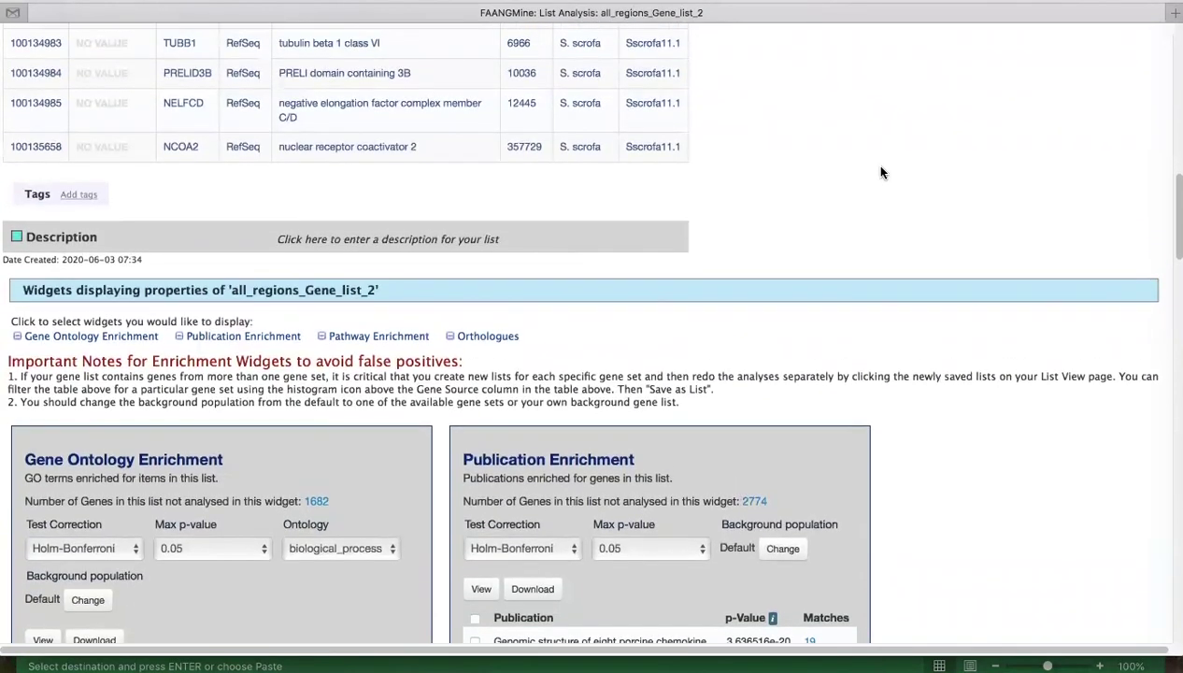
pyautogui.scroll(20, 881, 171)
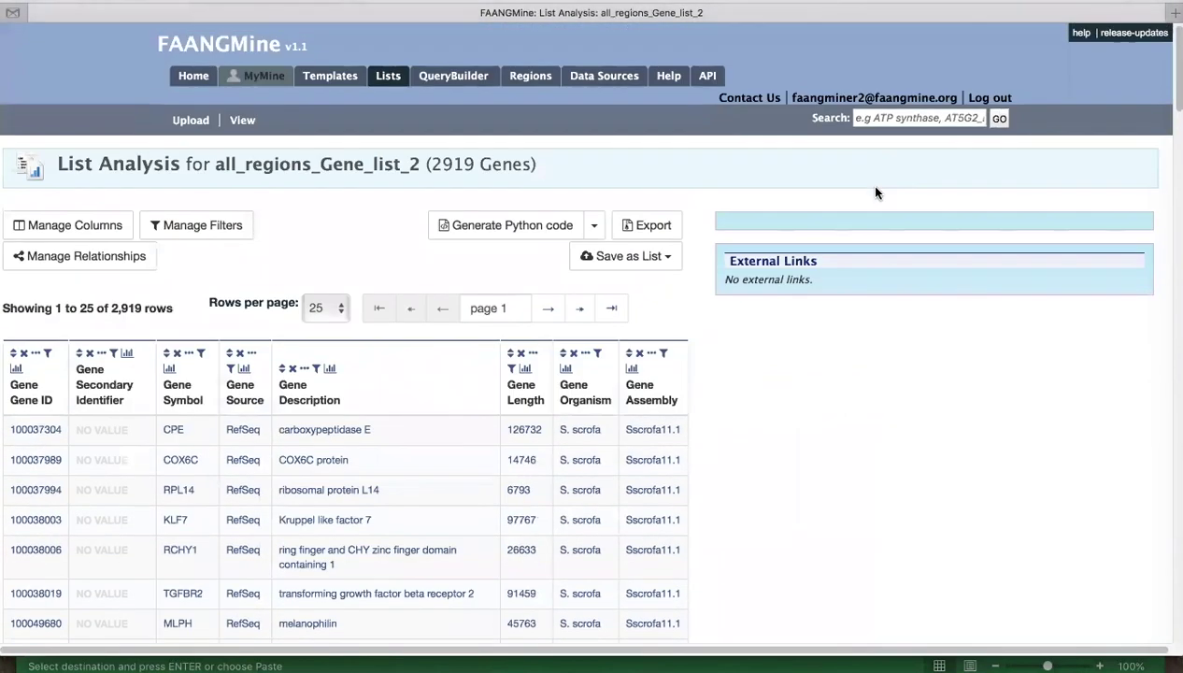
# Request the Gene Source summary of all_regions_Gene_list_2, then open all_regions_Gene_list_1 from the saved lists instead
pyautogui.click(244, 370)
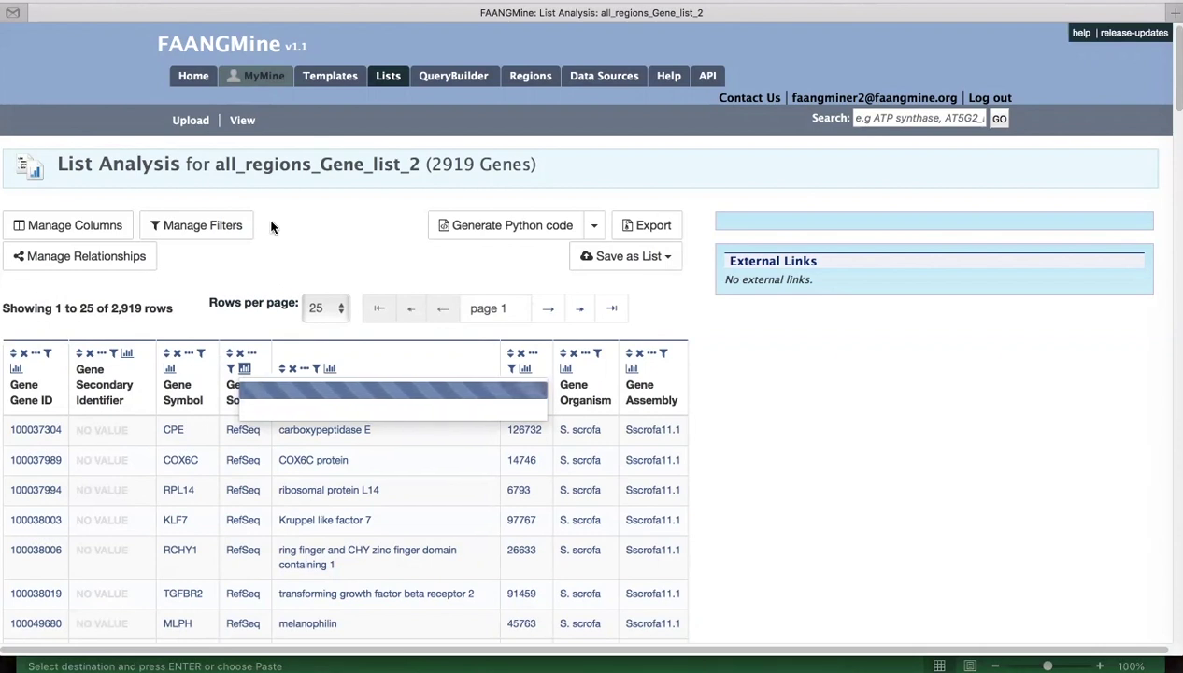
pyautogui.click(242, 122)
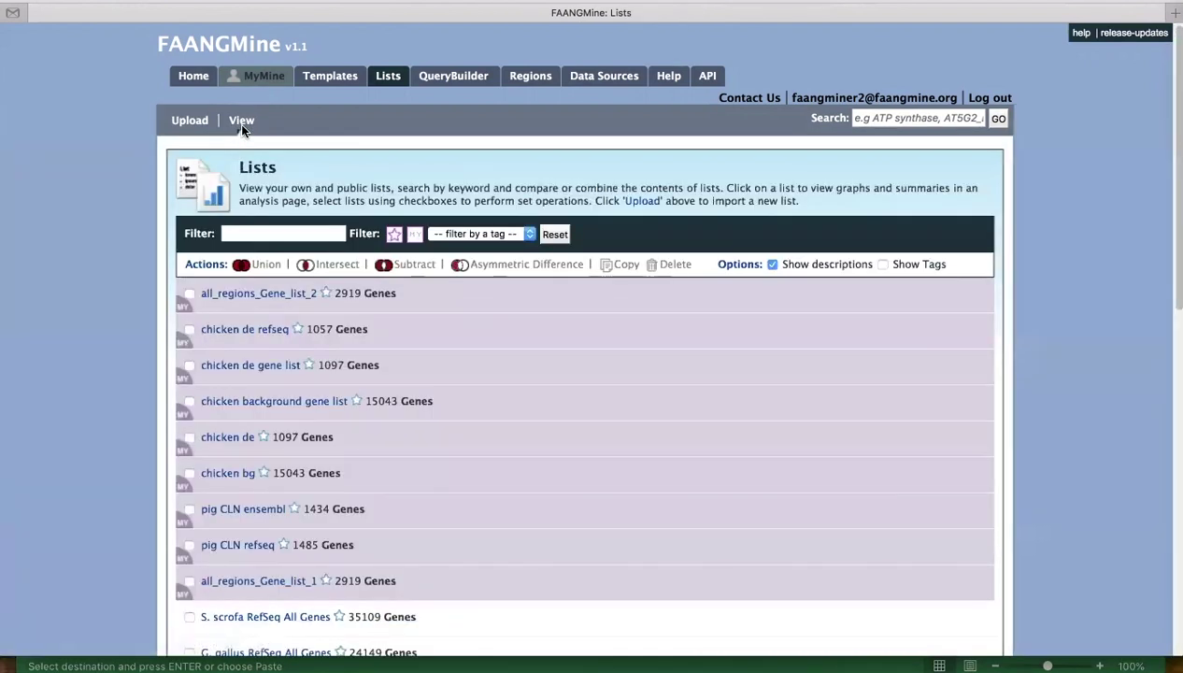
pyautogui.scroll(-1, 484, 383)
pyautogui.scroll(-2, 486, 422)
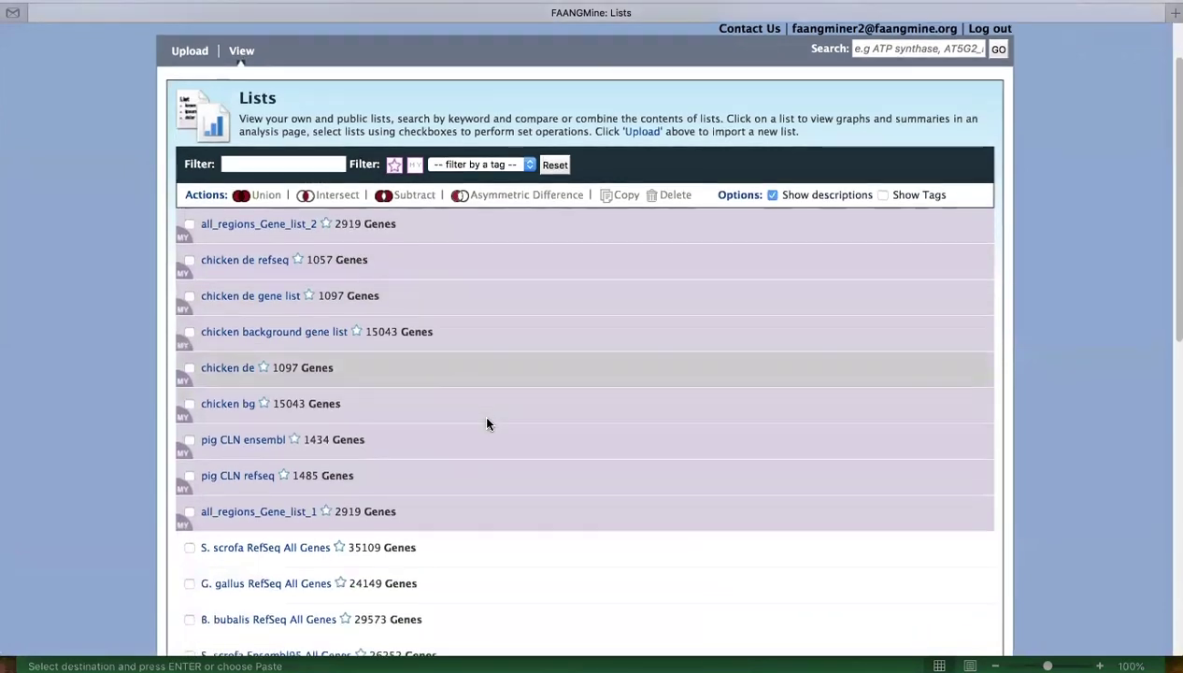
pyautogui.click(251, 513)
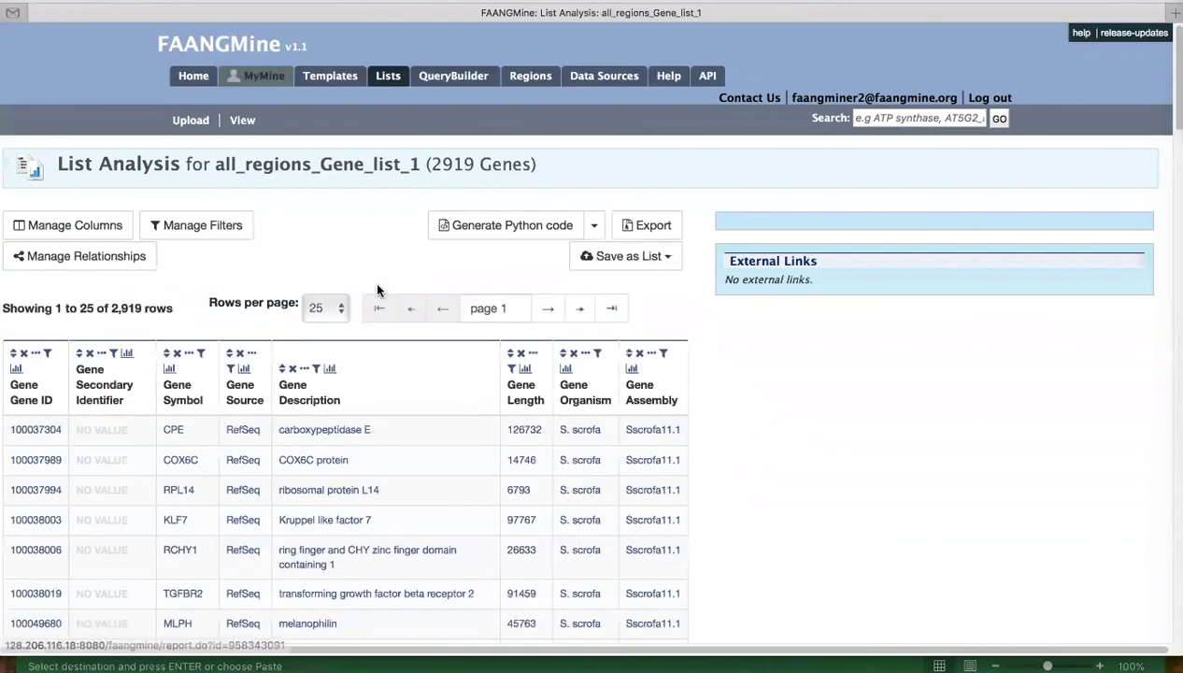
pyautogui.scroll(-1, 882, 504)
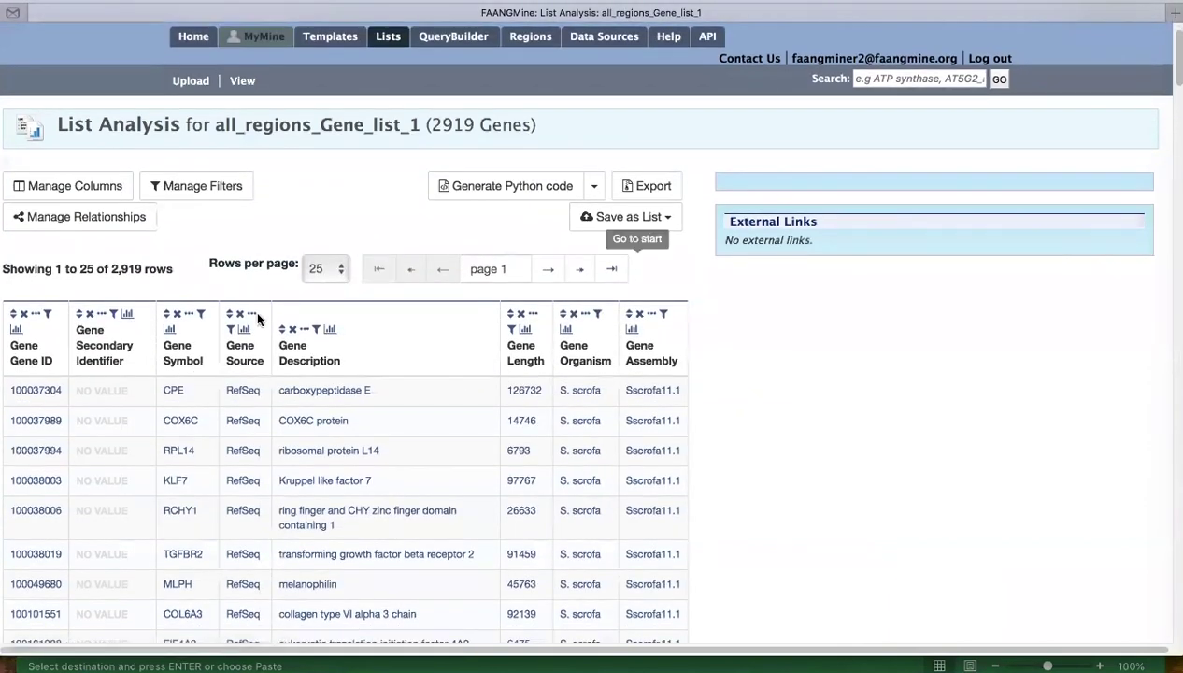
# Summarise the Gene Source column of all_regions_Gene_list_1 and restrict the table to rows matching RefSeq
pyautogui.click(242, 332)
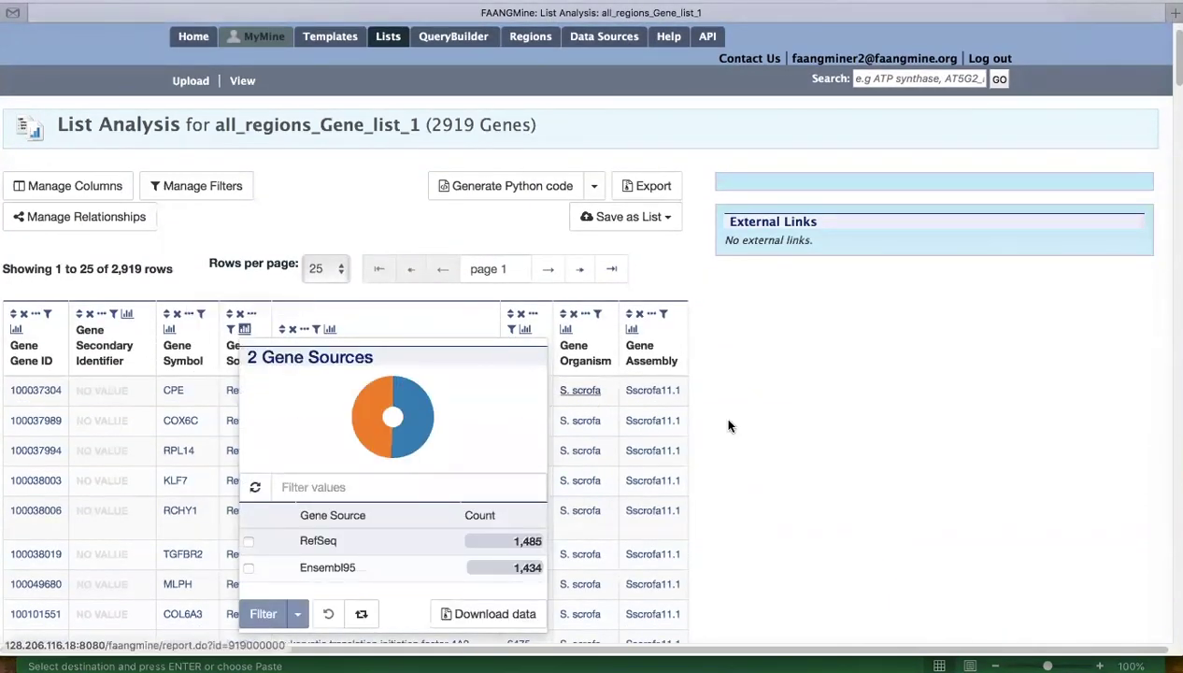
pyautogui.scroll(-2, 790, 448)
pyautogui.scroll(-2, 790, 452)
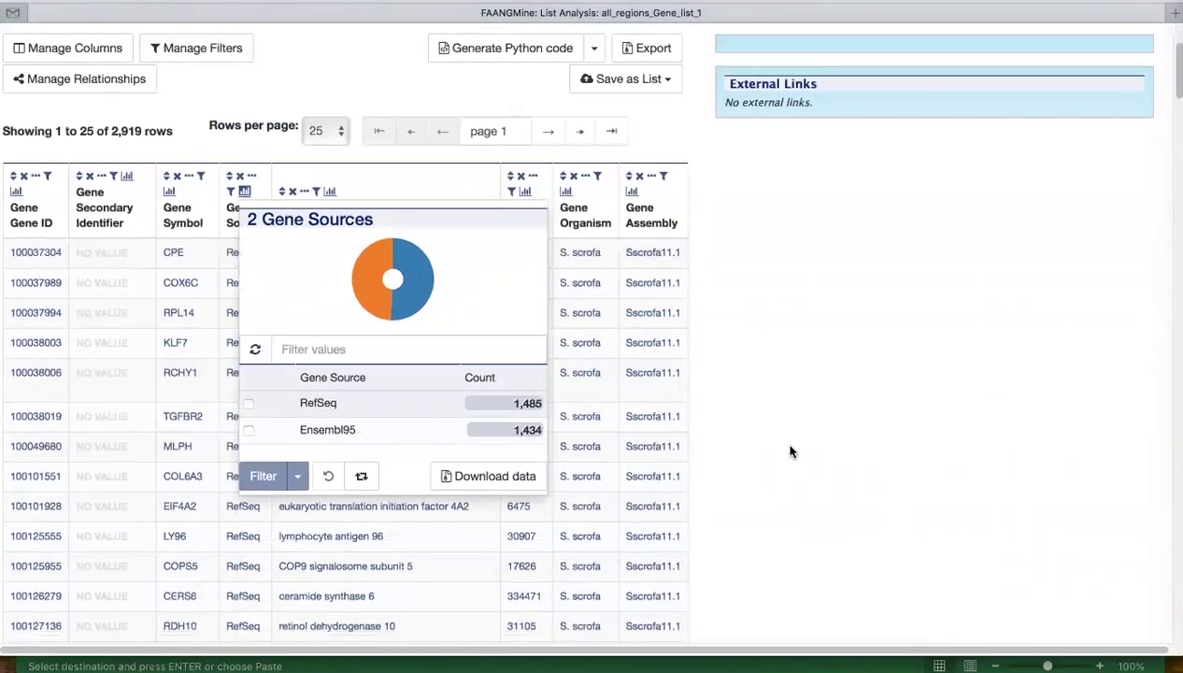
pyautogui.scroll(-1, 789, 452)
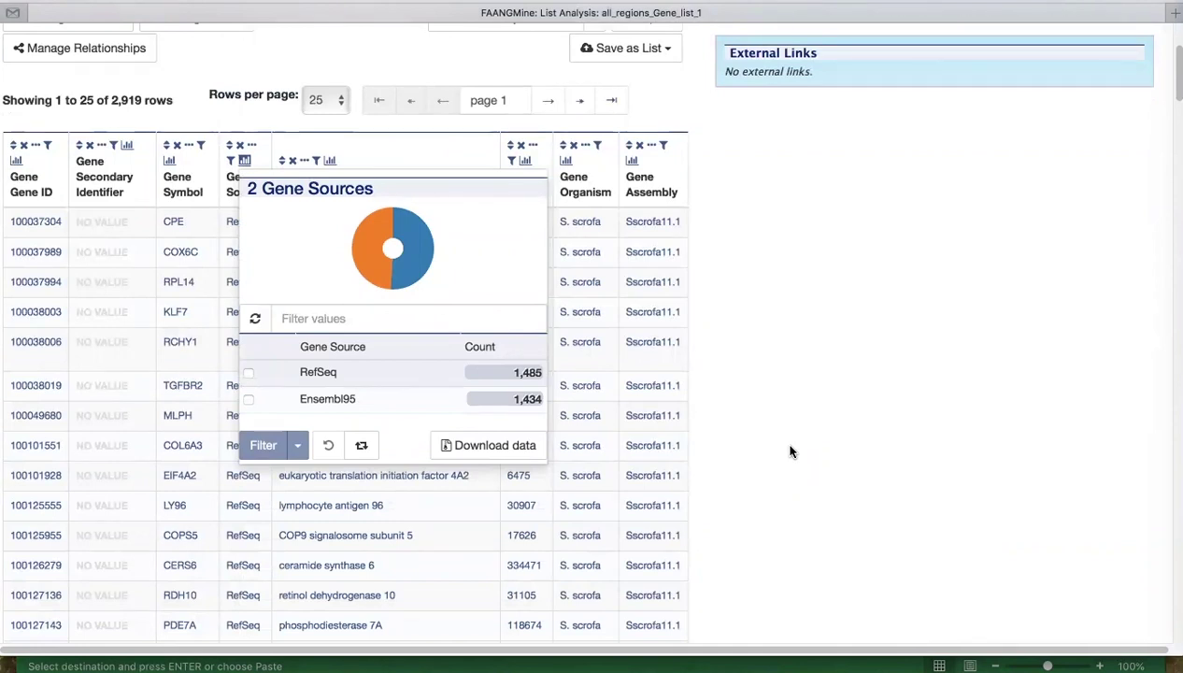
pyautogui.scroll(-1, 790, 451)
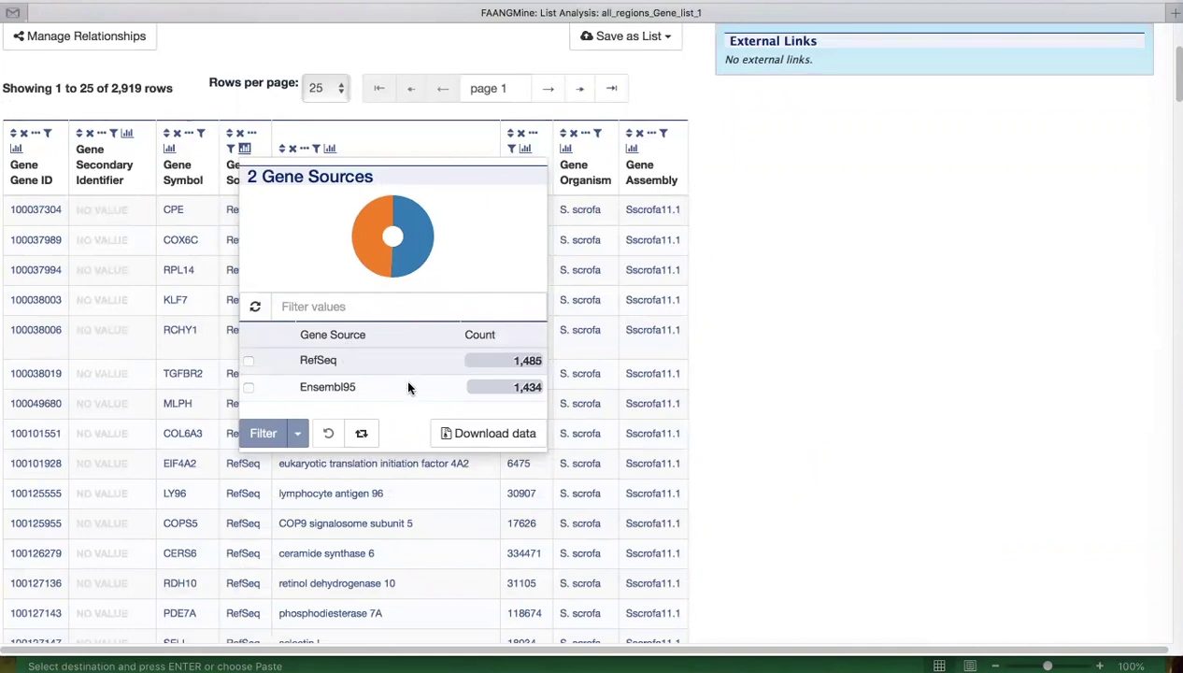
pyautogui.click(249, 363)
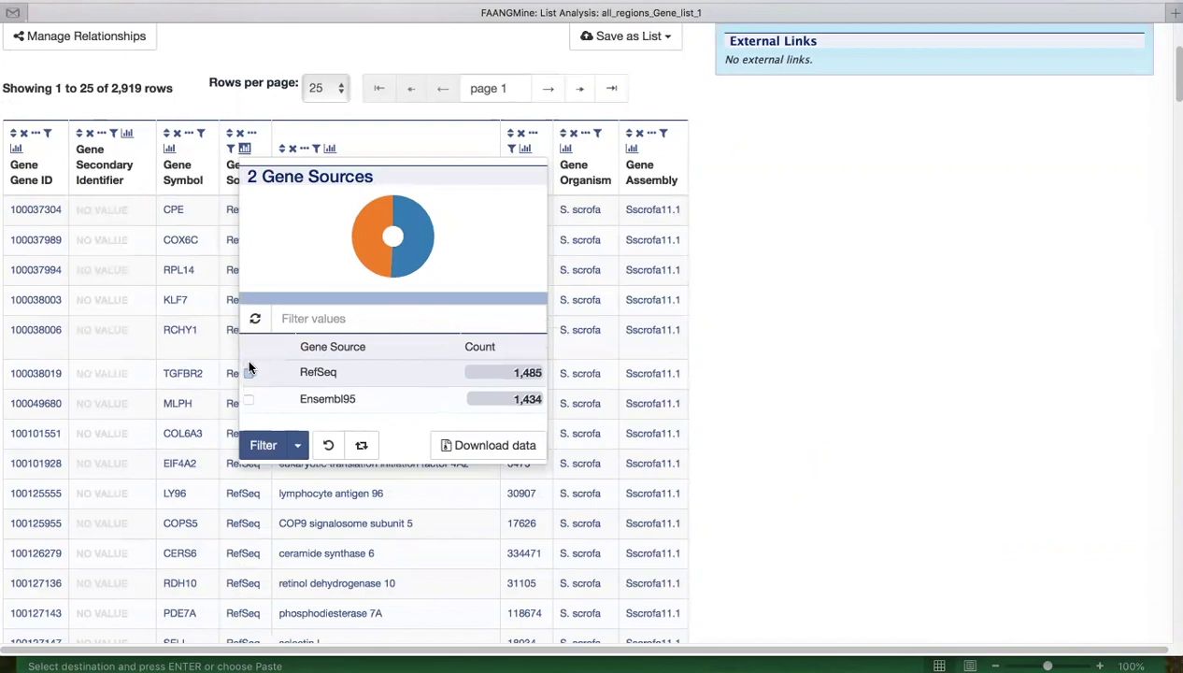
pyautogui.click(296, 492)
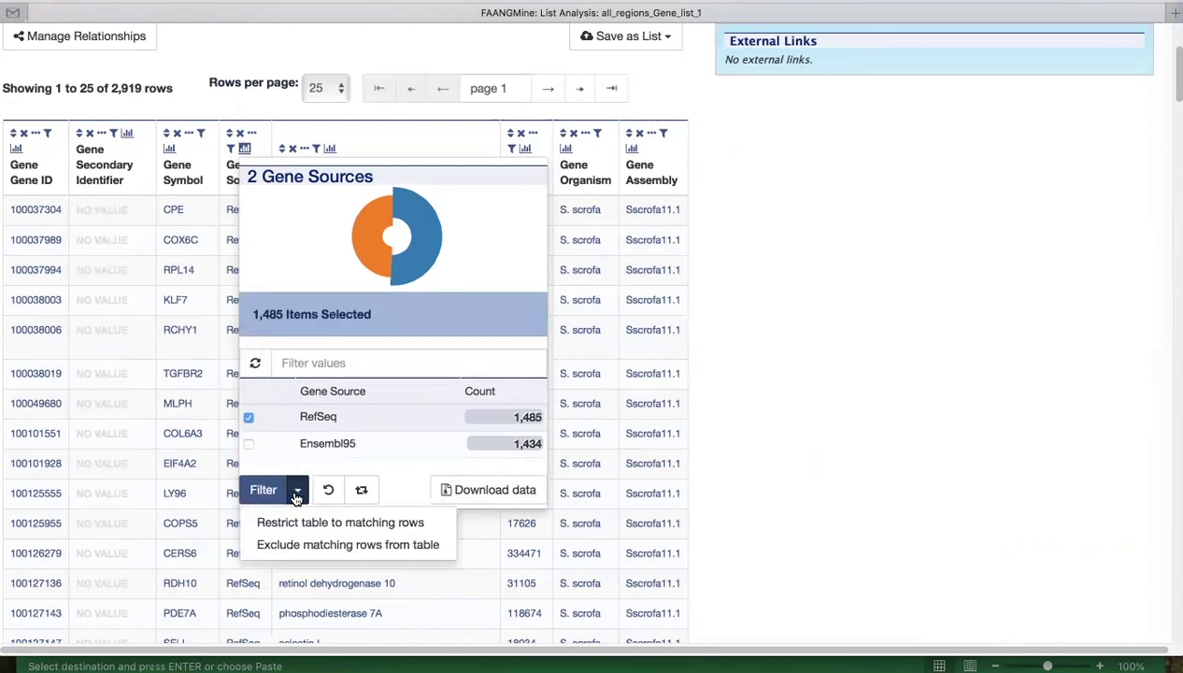
pyautogui.click(300, 529)
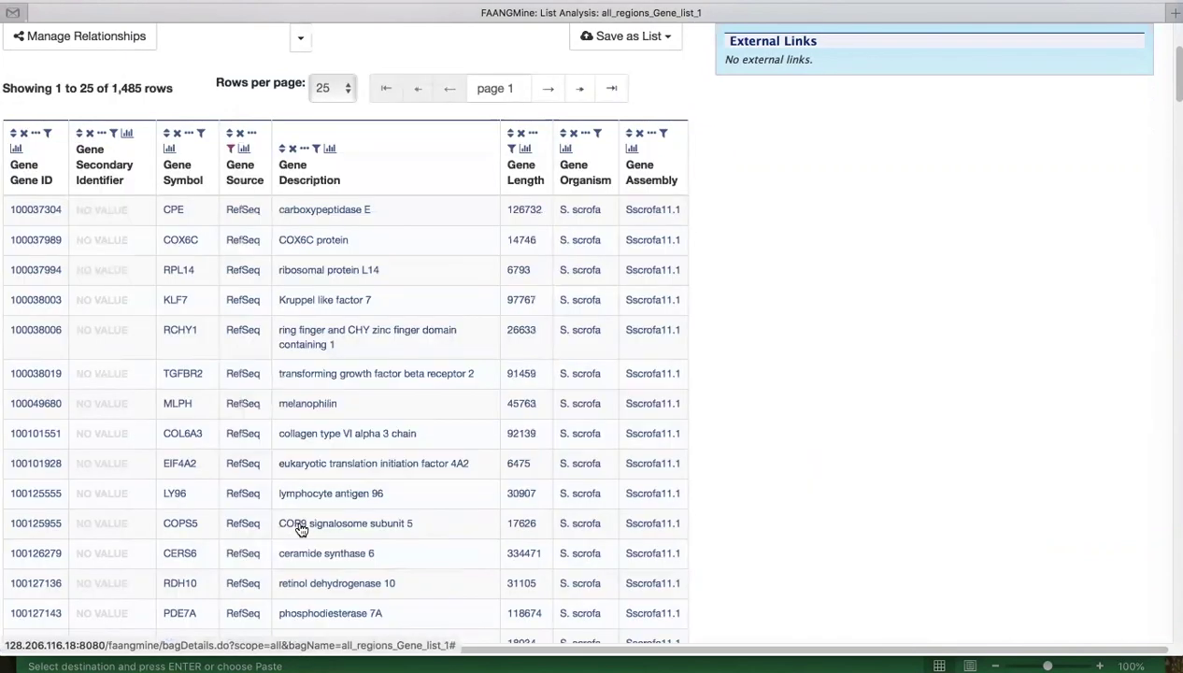
# Save the filtered RefSeq genes as a new list named "pig CLN2 refseq"
pyautogui.scroll(4, 819, 416)
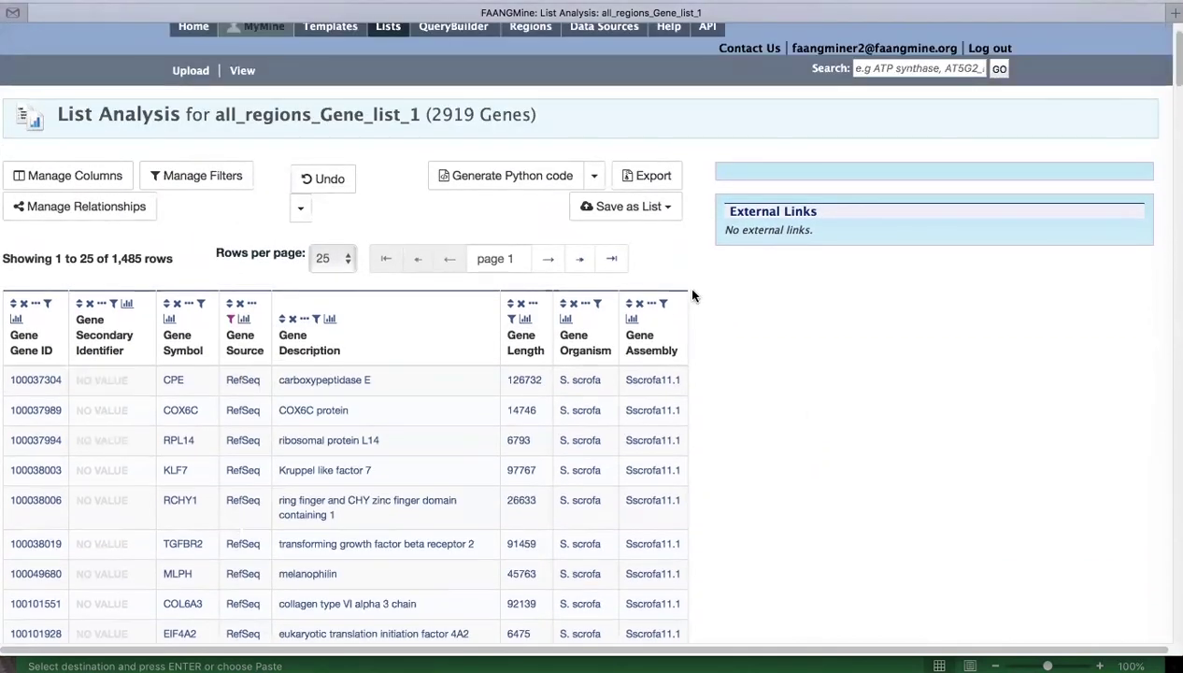
pyautogui.click(666, 207)
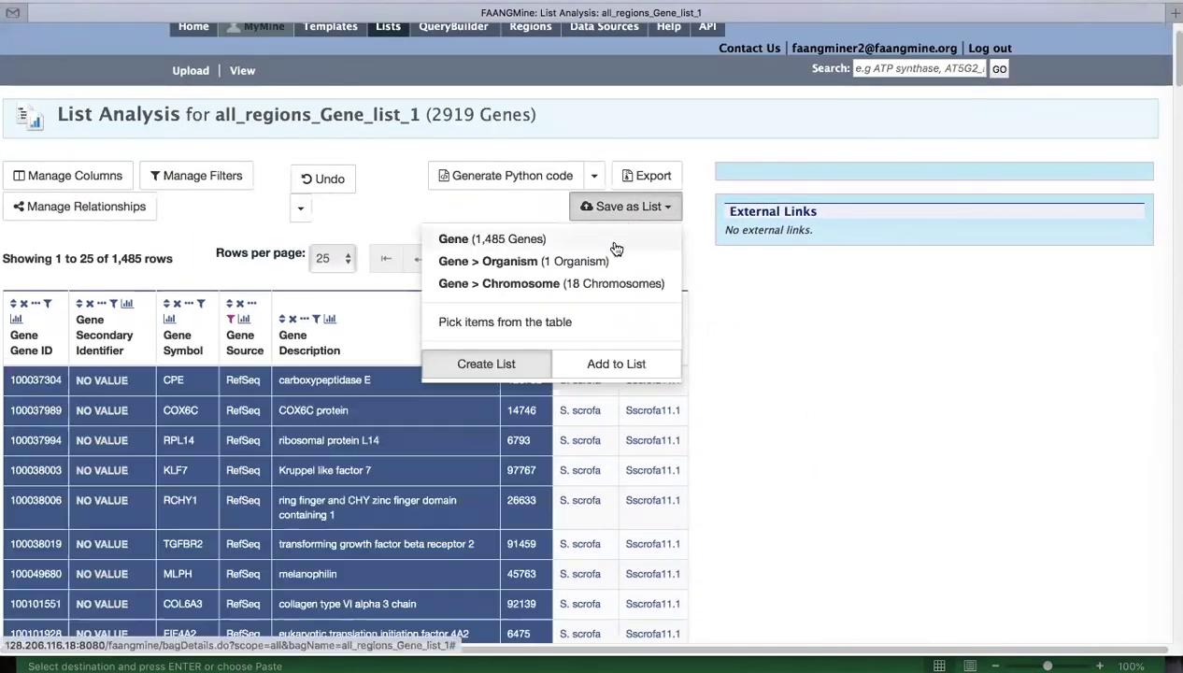
pyautogui.click(614, 245)
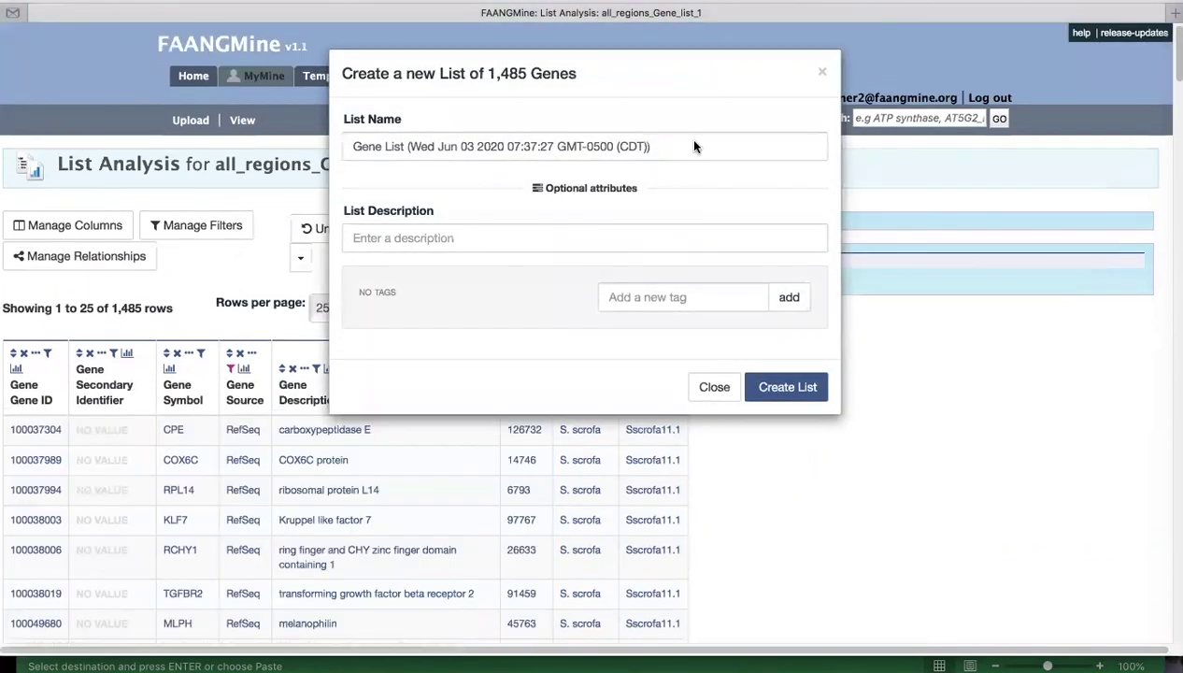
pyautogui.write('pig CLN2 refs')
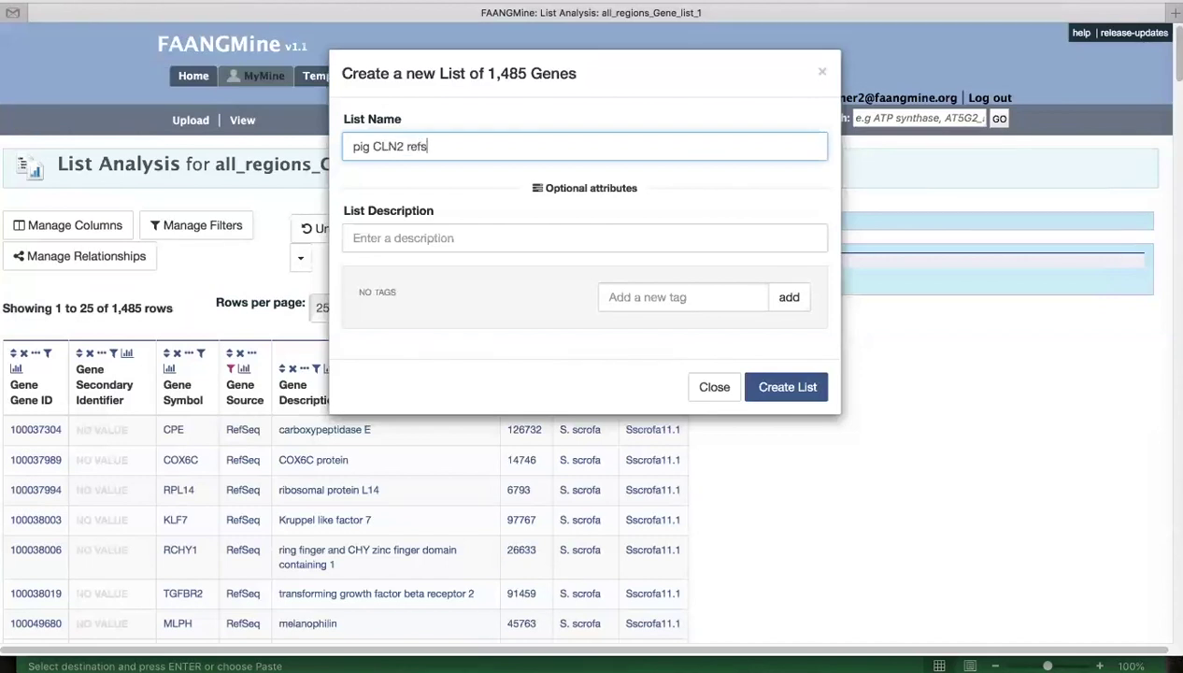
pyautogui.click(783, 388)
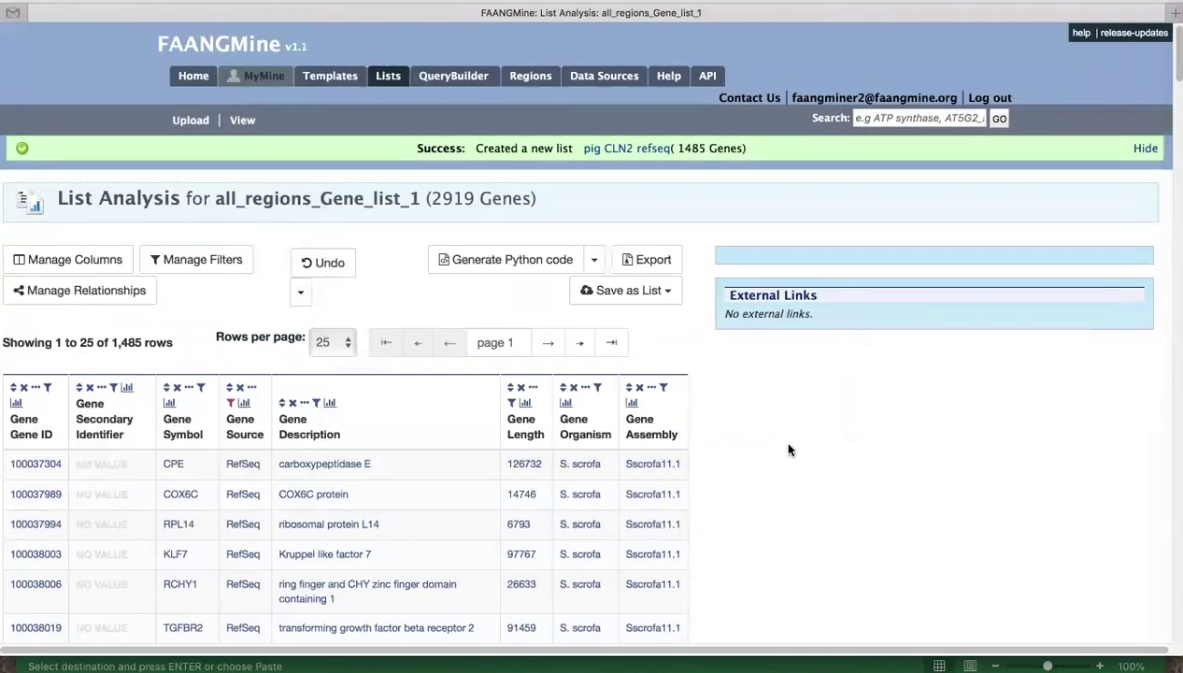
# Undo the RefSeq filter and restrict the all_regions_Gene_list_1 table to rows whose Gene Source is Ensembl95
pyautogui.scroll(-2, 787, 449)
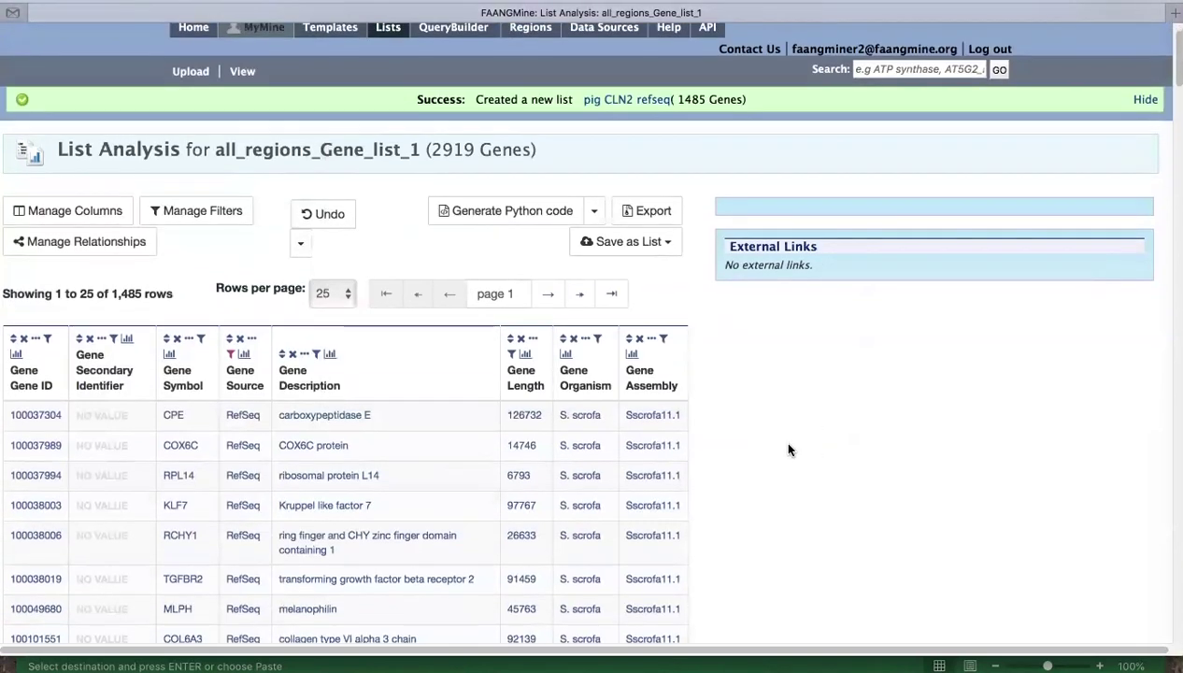
pyautogui.click(329, 215)
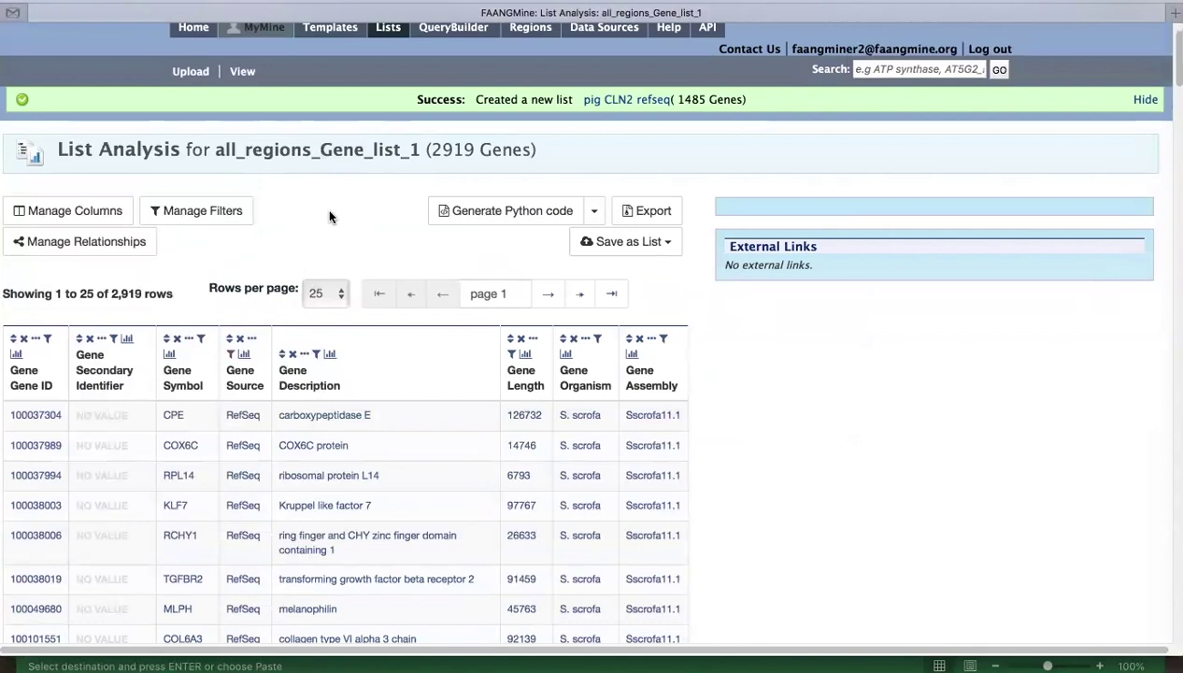
pyautogui.scroll(-2, 265, 350)
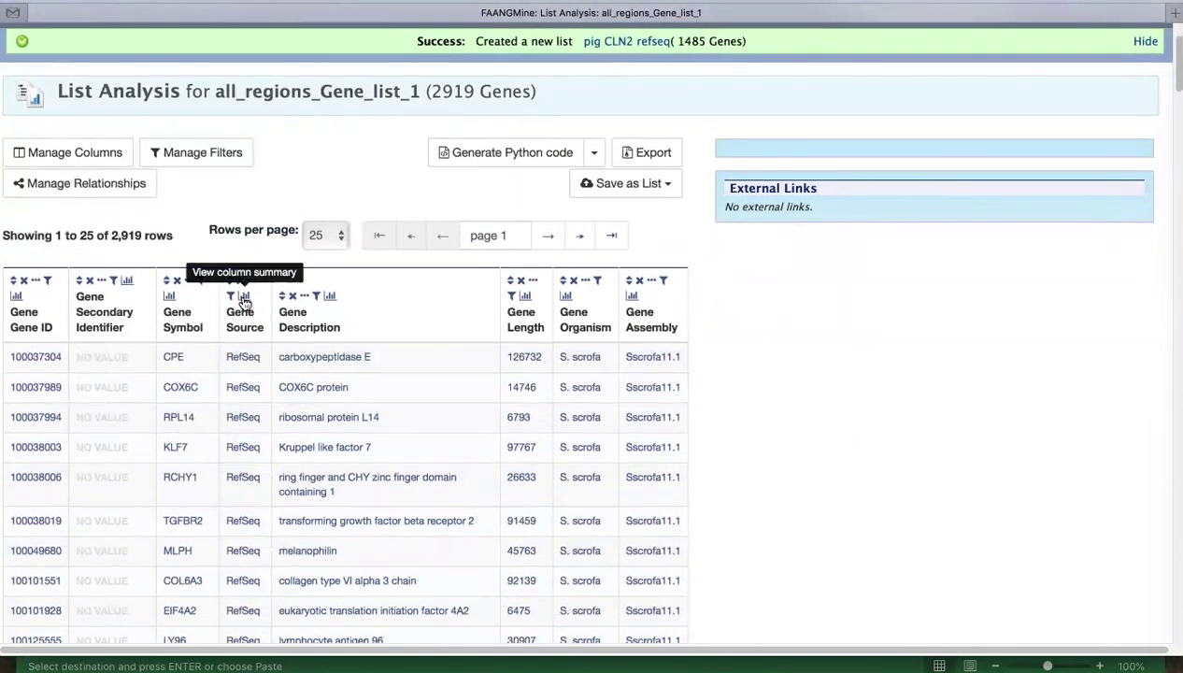
pyautogui.click(244, 295)
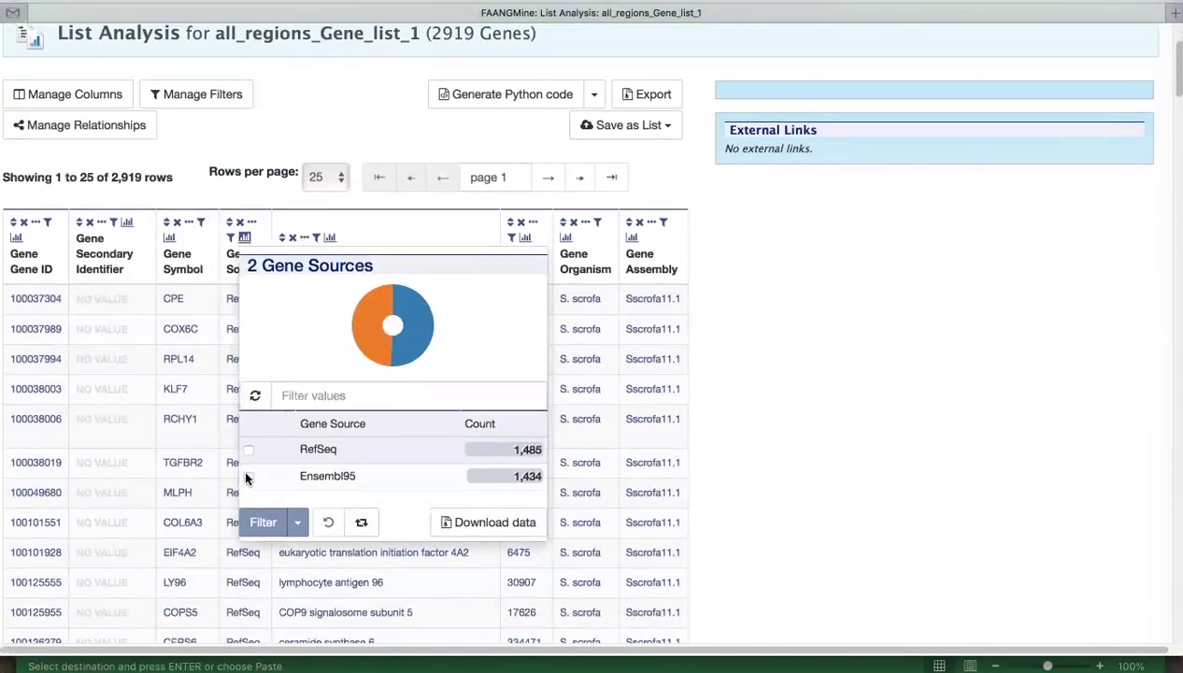
pyautogui.click(283, 473)
pyautogui.scroll(-2, 295, 490)
pyautogui.click(297, 508)
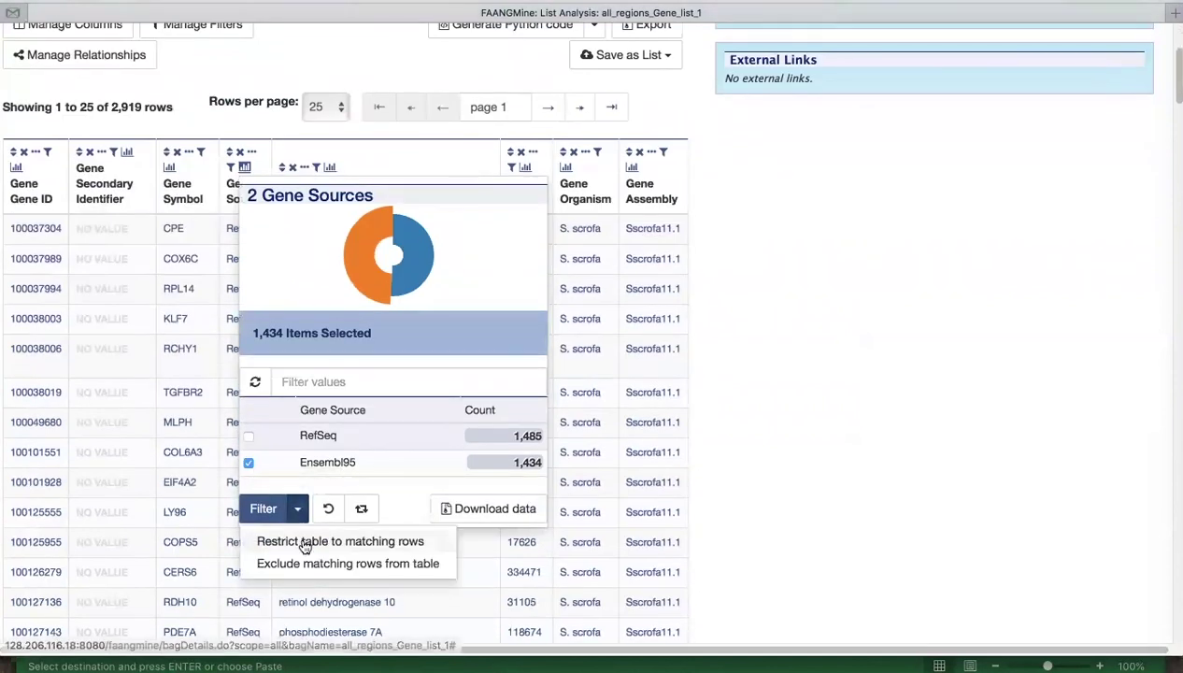
pyautogui.click(305, 547)
# Save the filtered Ensembl95 genes as a new list named "pig CLN 2 ensembl"
pyautogui.scroll(5, 770, 277)
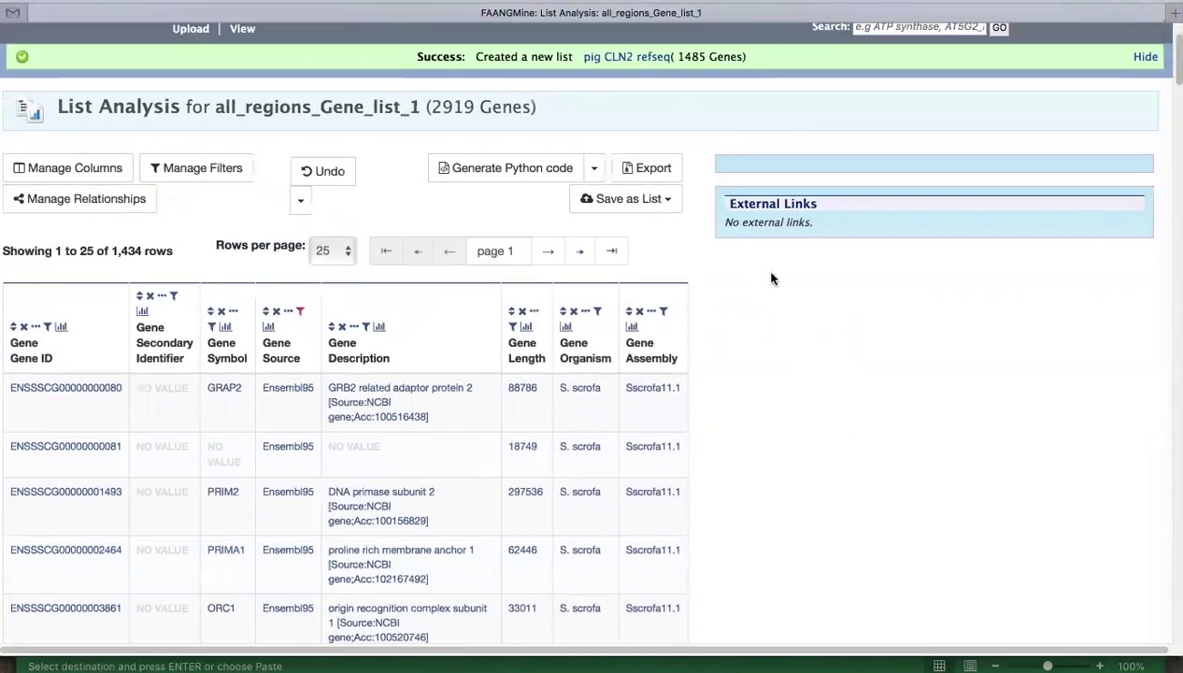
pyautogui.click(659, 226)
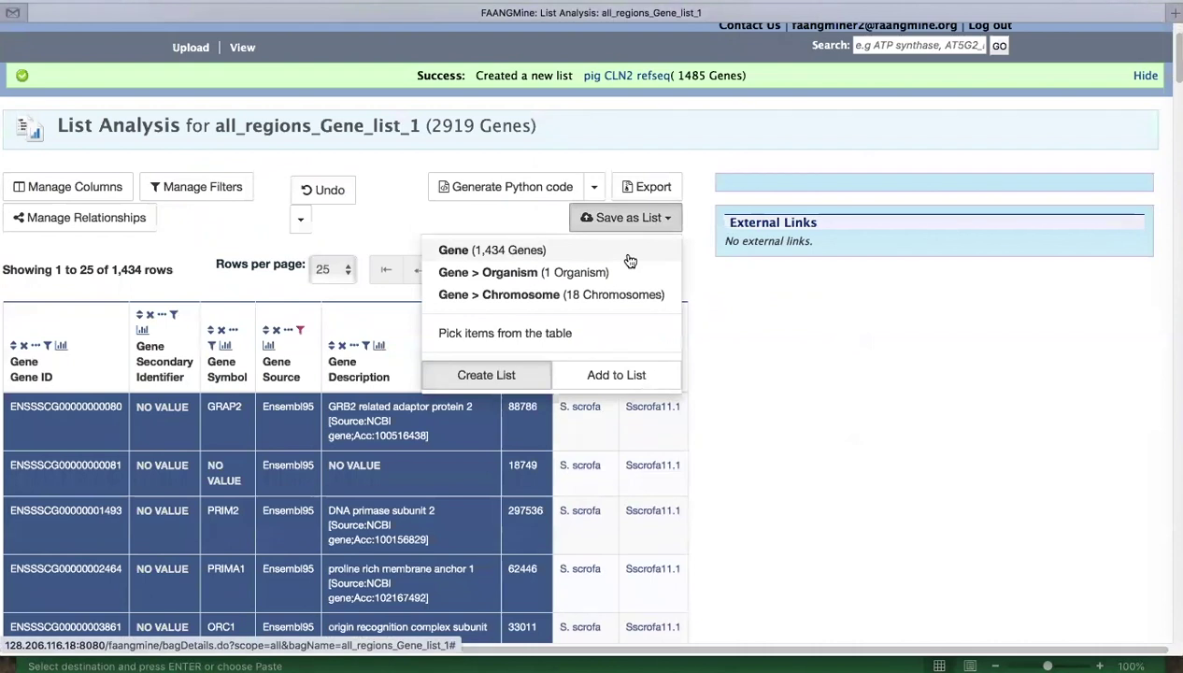
pyautogui.click(619, 249)
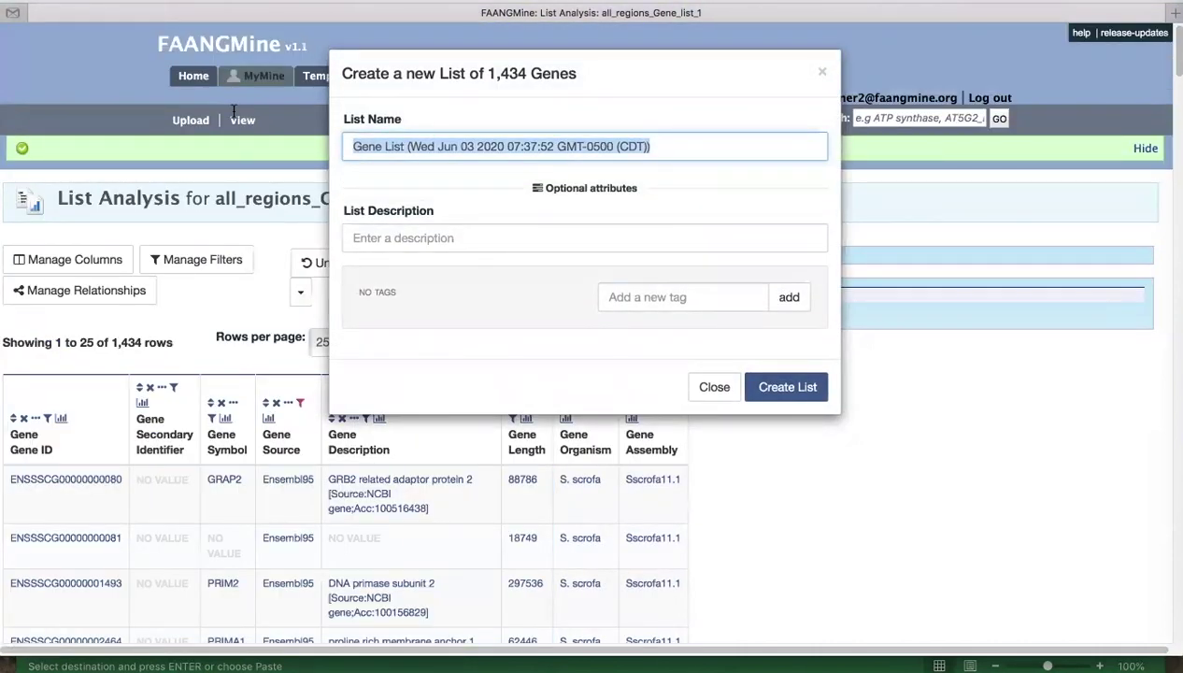
pyautogui.write('pig CL')
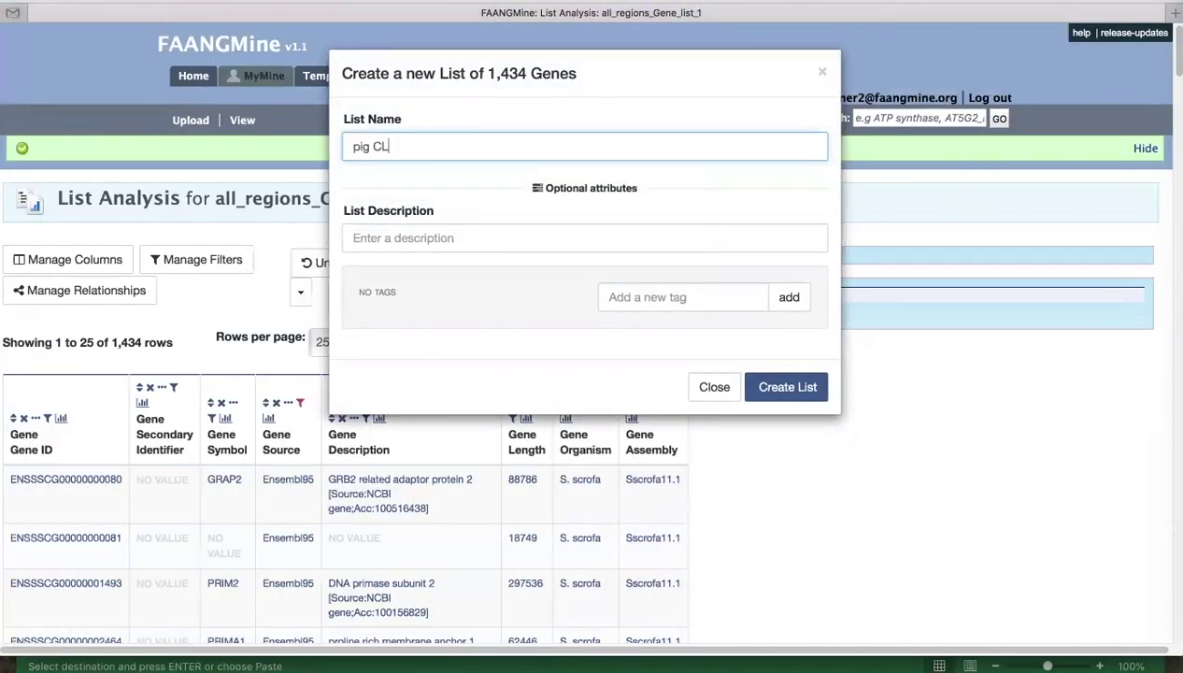
pyautogui.write('N 2 ense')
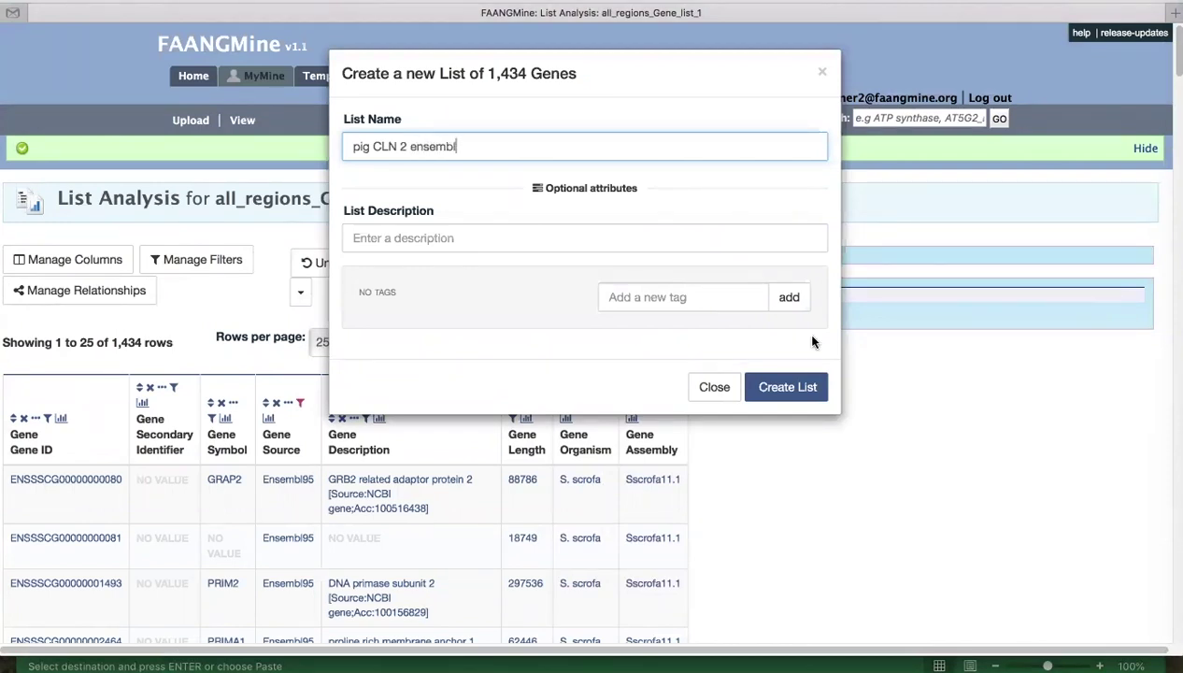
pyautogui.write('mbl')
pyautogui.click(789, 386)
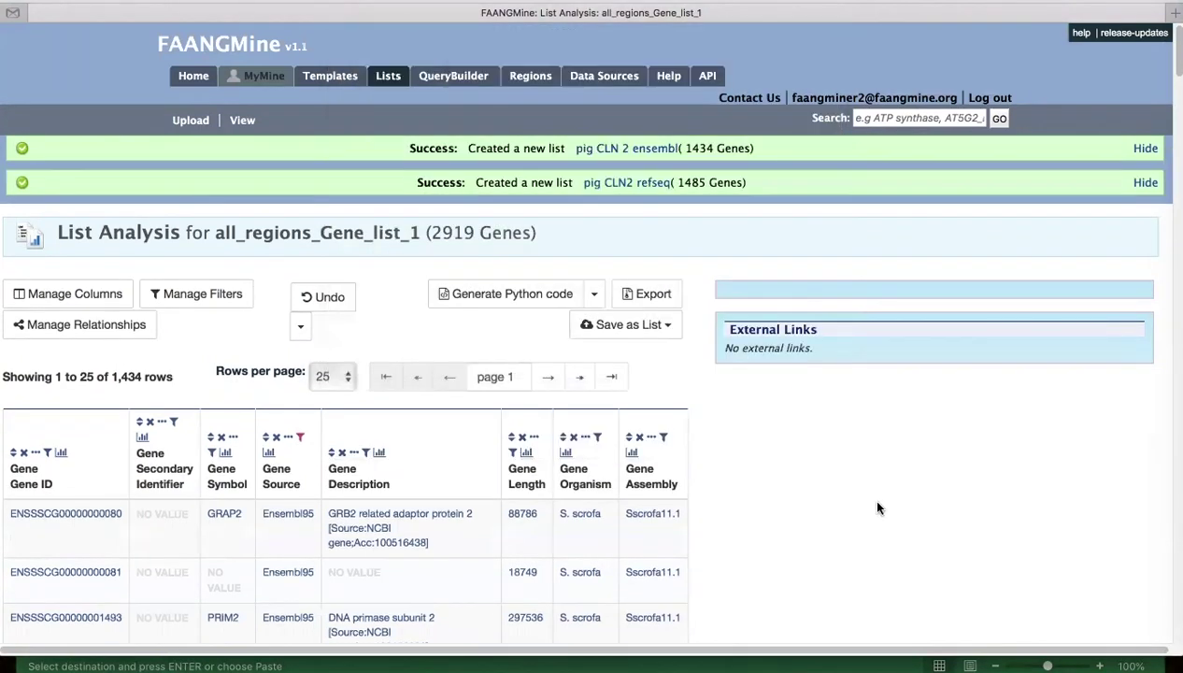
# Review the enrichment widget notes and the Gene Ontology and Publication Enrichment results of all_regions_Gene_list_1
pyautogui.scroll(-10, 900, 534)
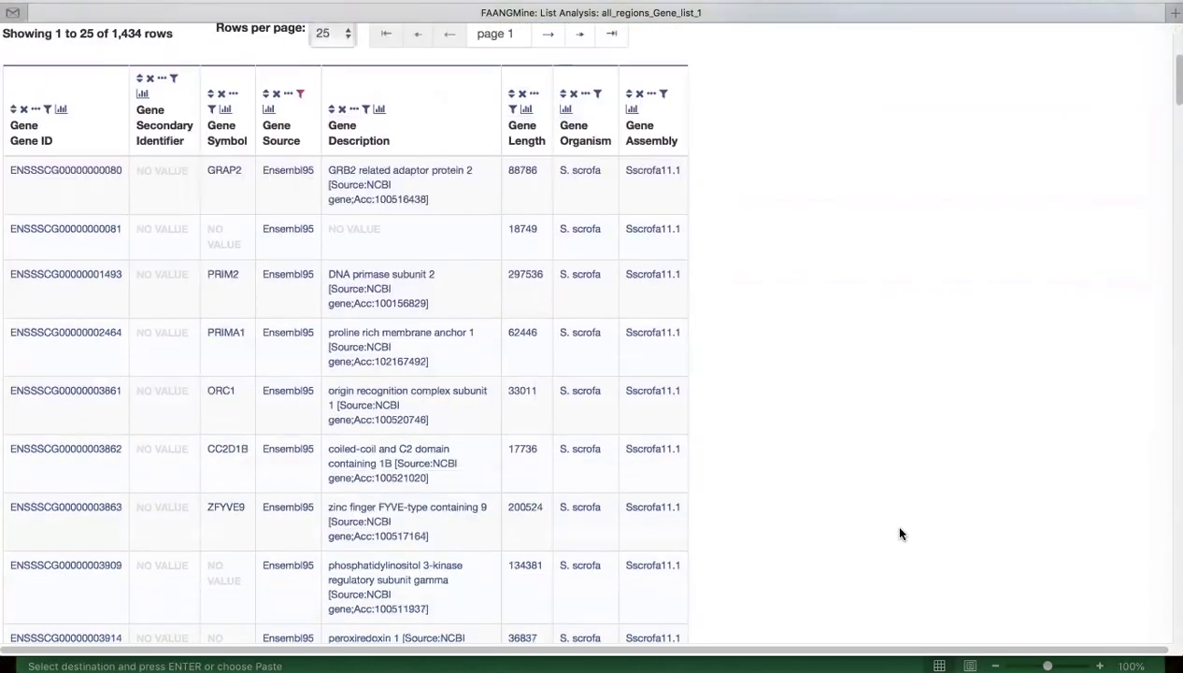
pyautogui.scroll(-15, 900, 533)
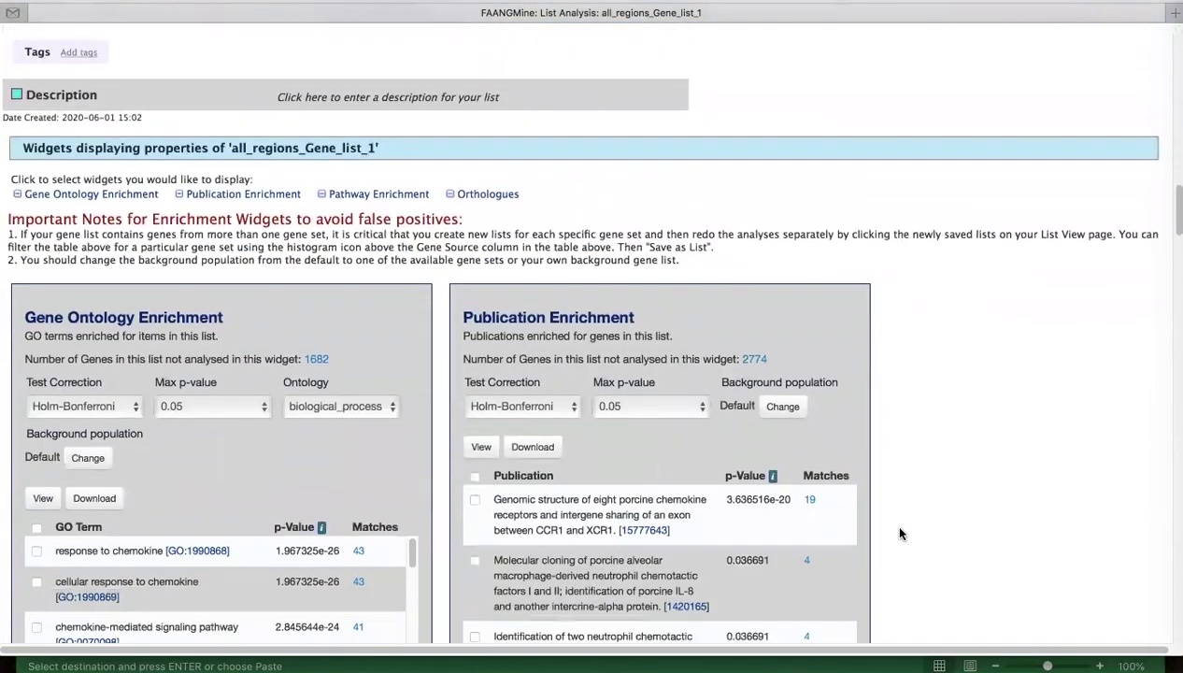
pyautogui.scroll(-2, 956, 457)
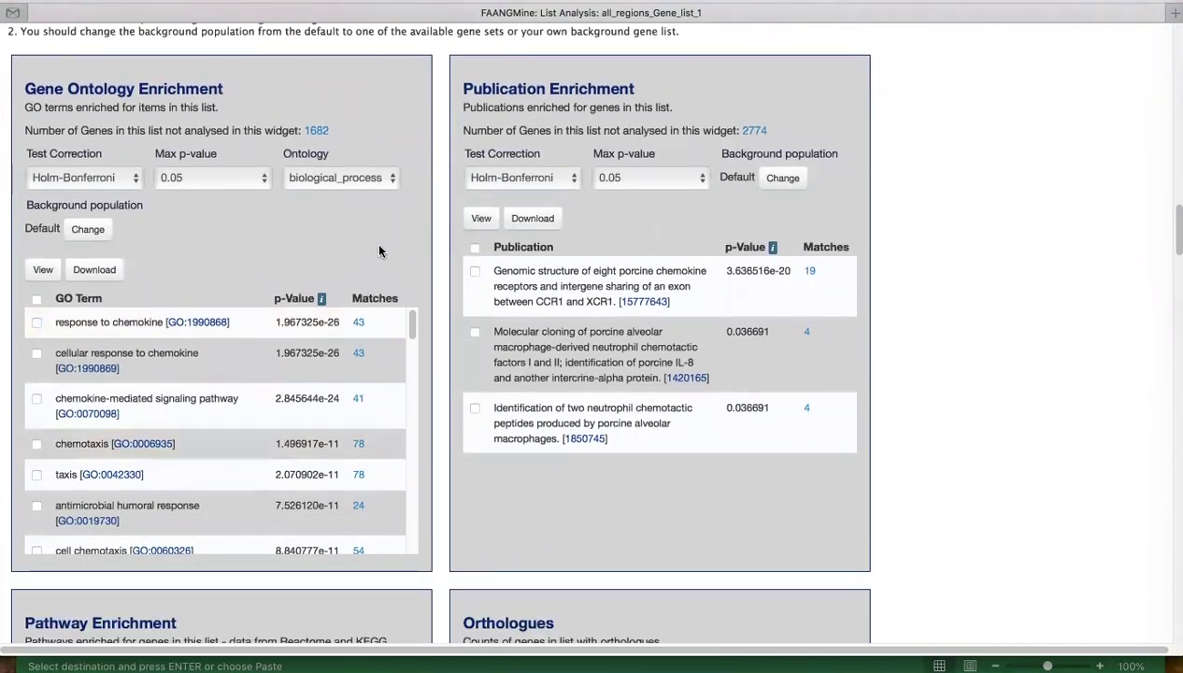
pyautogui.scroll(-1, 374, 251)
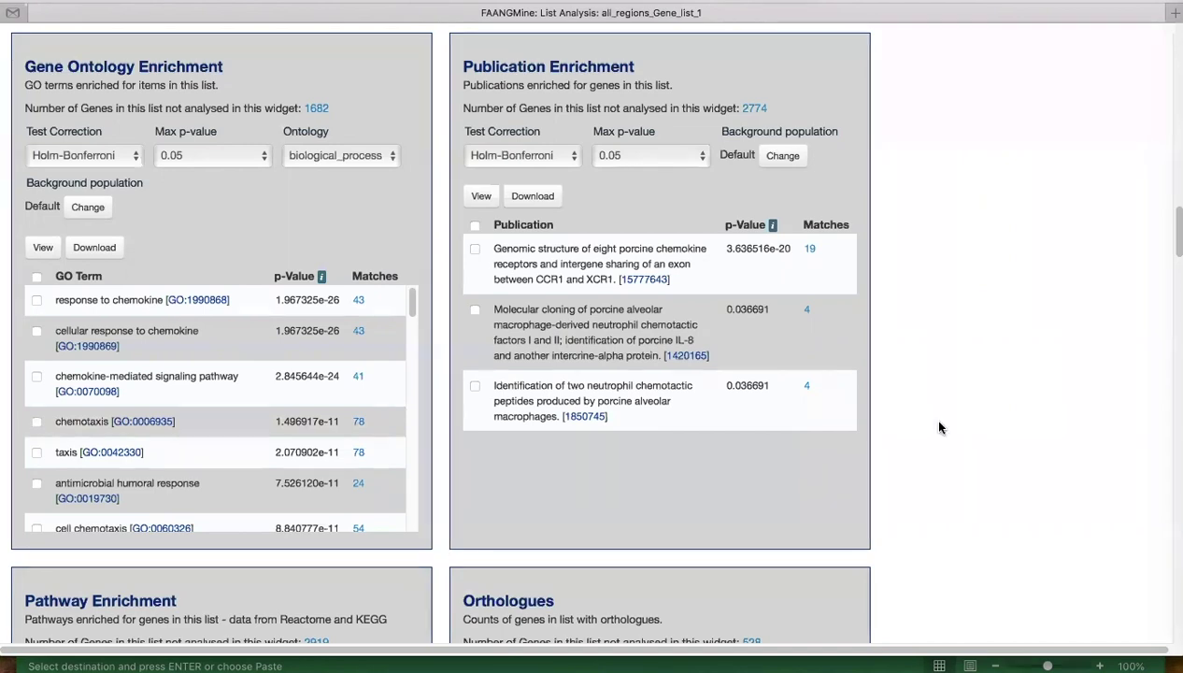
pyautogui.scroll(10, 928, 416)
pyautogui.scroll(15, 996, 383)
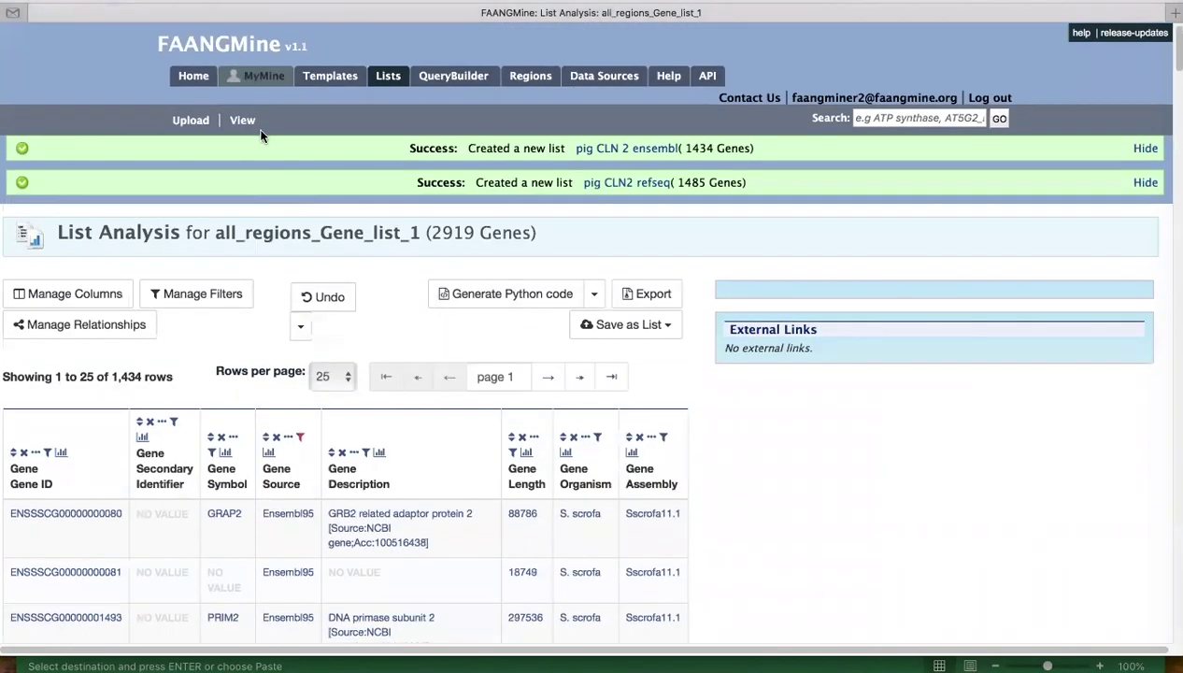
# Open the "pig CLN refseq" list from the saved lists
pyautogui.click(242, 121)
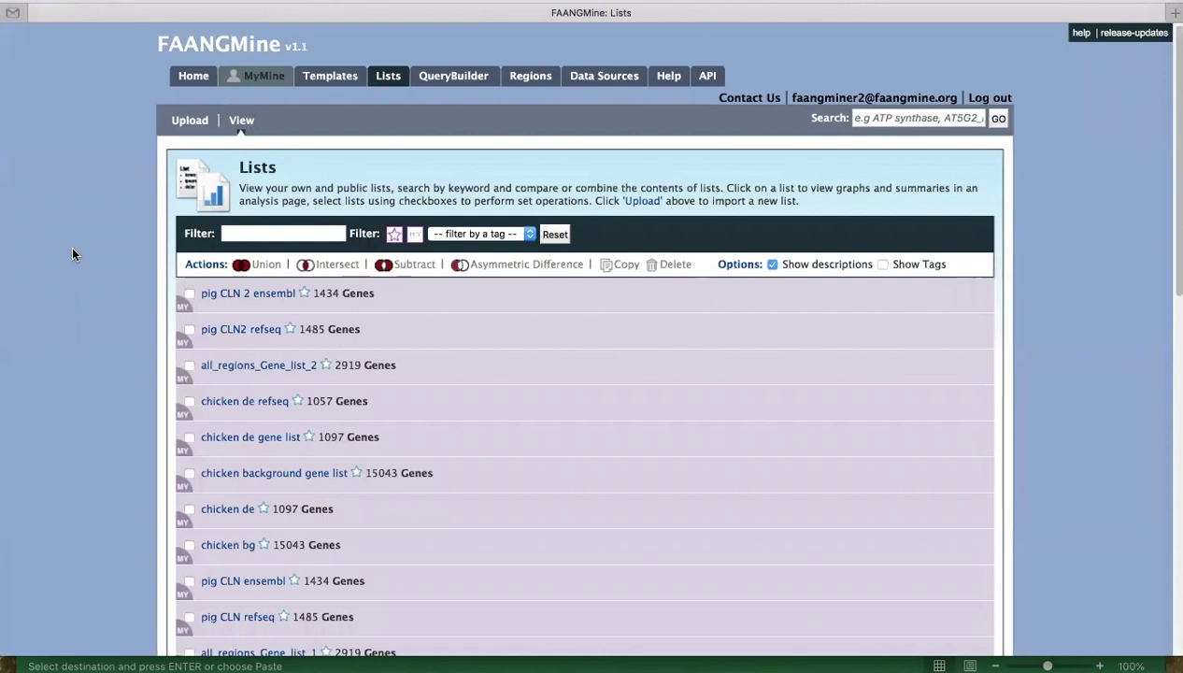
pyautogui.scroll(-2, 84, 427)
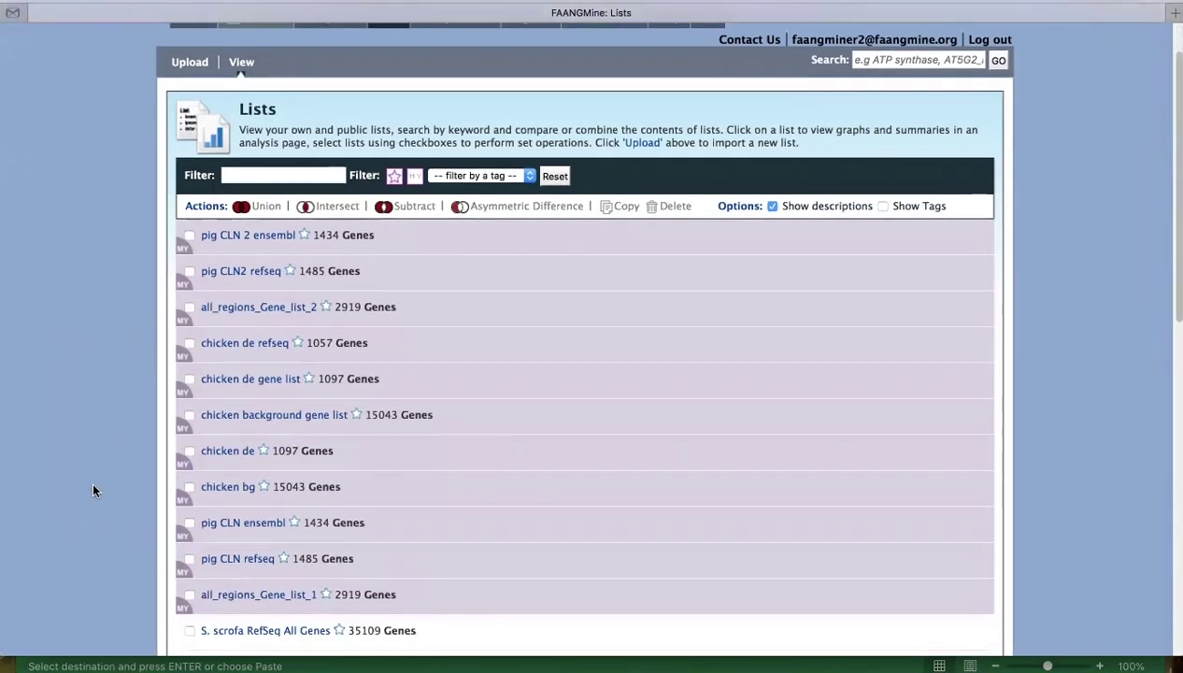
pyautogui.click(248, 561)
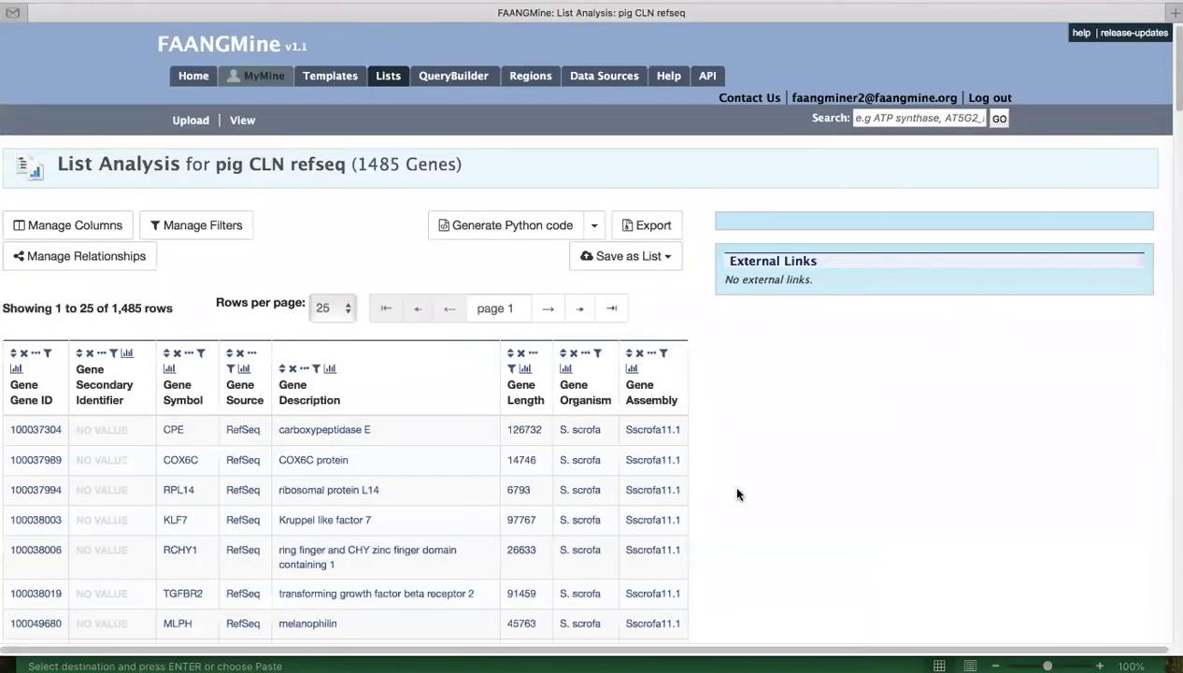
# Change the Gene Ontology Enrichment background population of pig CLN refseq to S. scrofa RefSeq All Genes
pyautogui.scroll(-3, 848, 511)
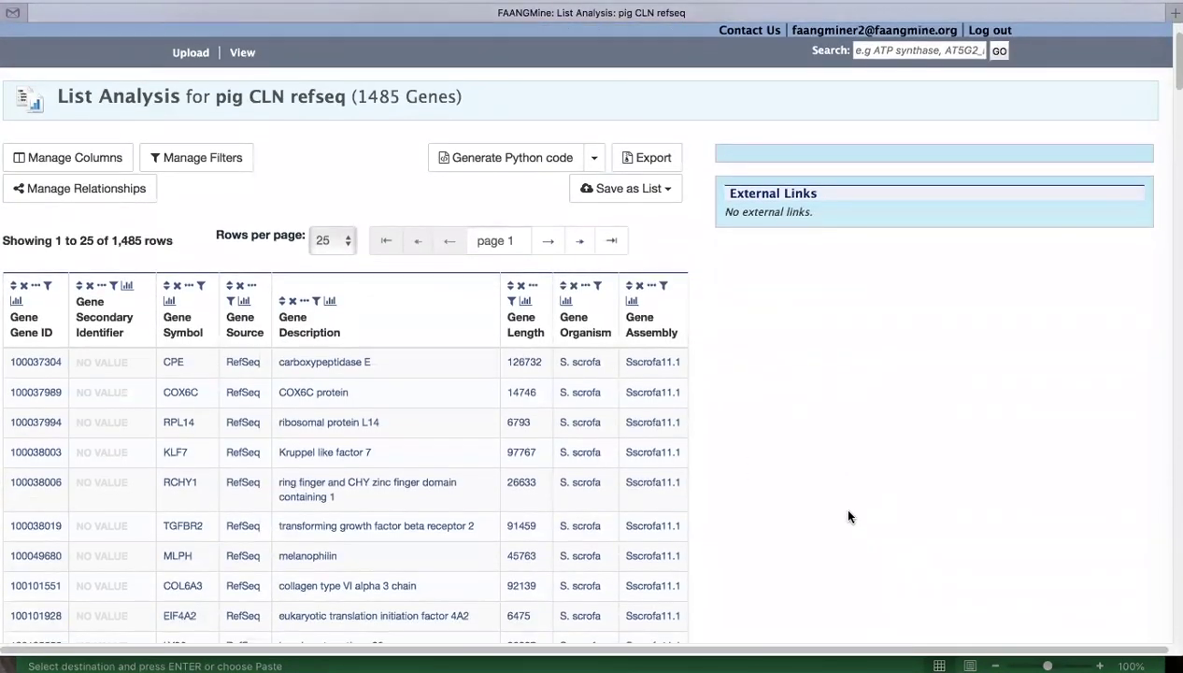
pyautogui.scroll(-4, 860, 495)
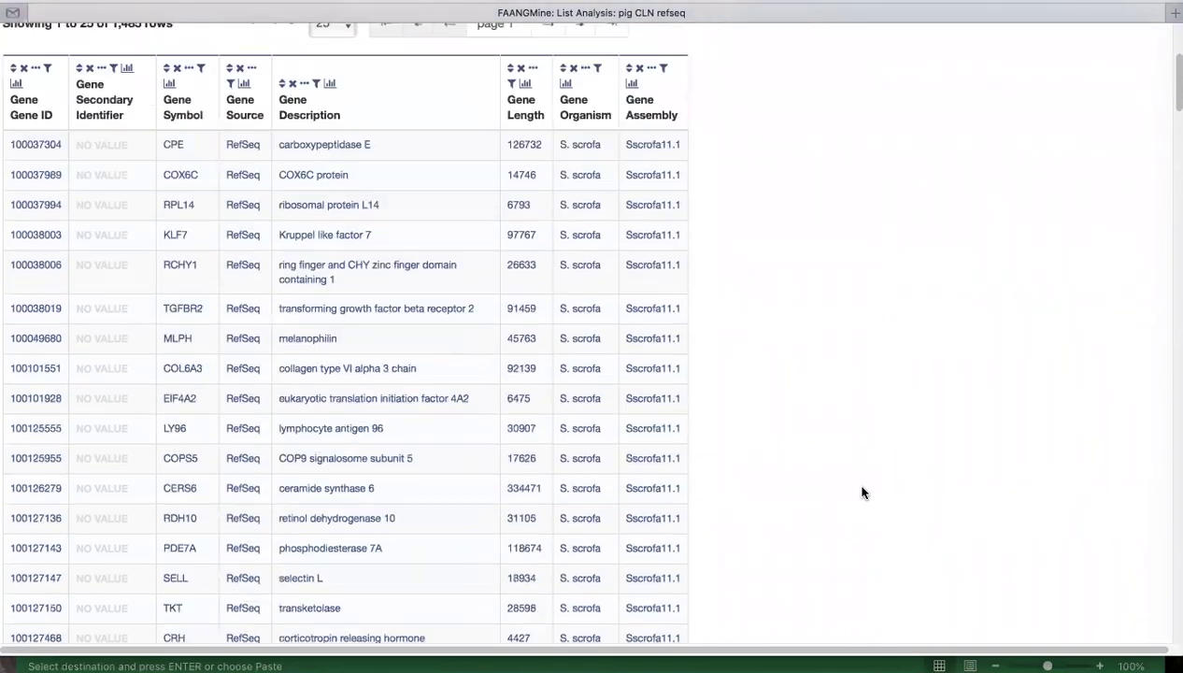
pyautogui.scroll(-7, 863, 492)
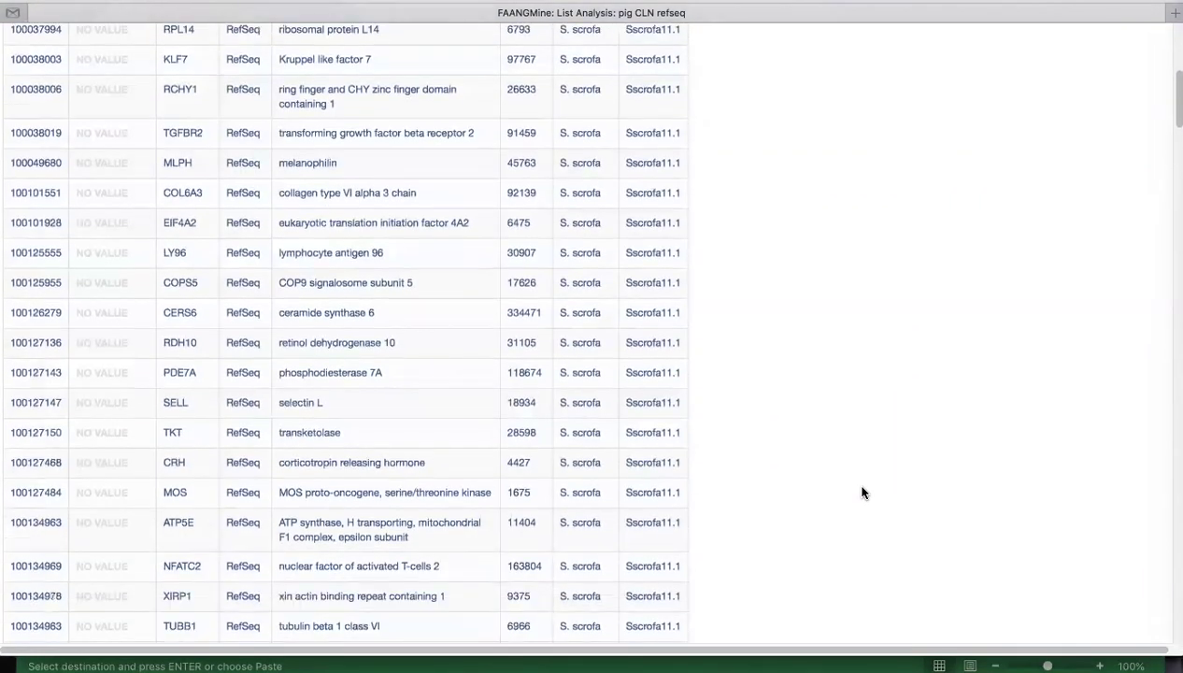
pyautogui.scroll(-14, 862, 493)
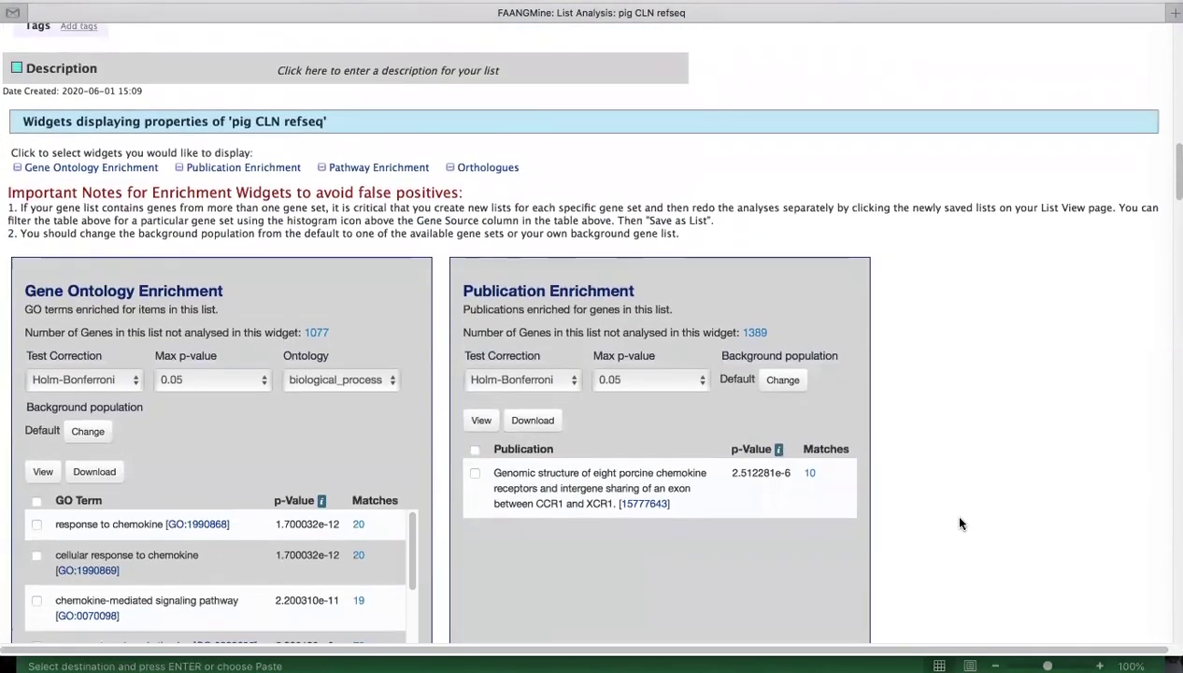
pyautogui.scroll(-3, 960, 523)
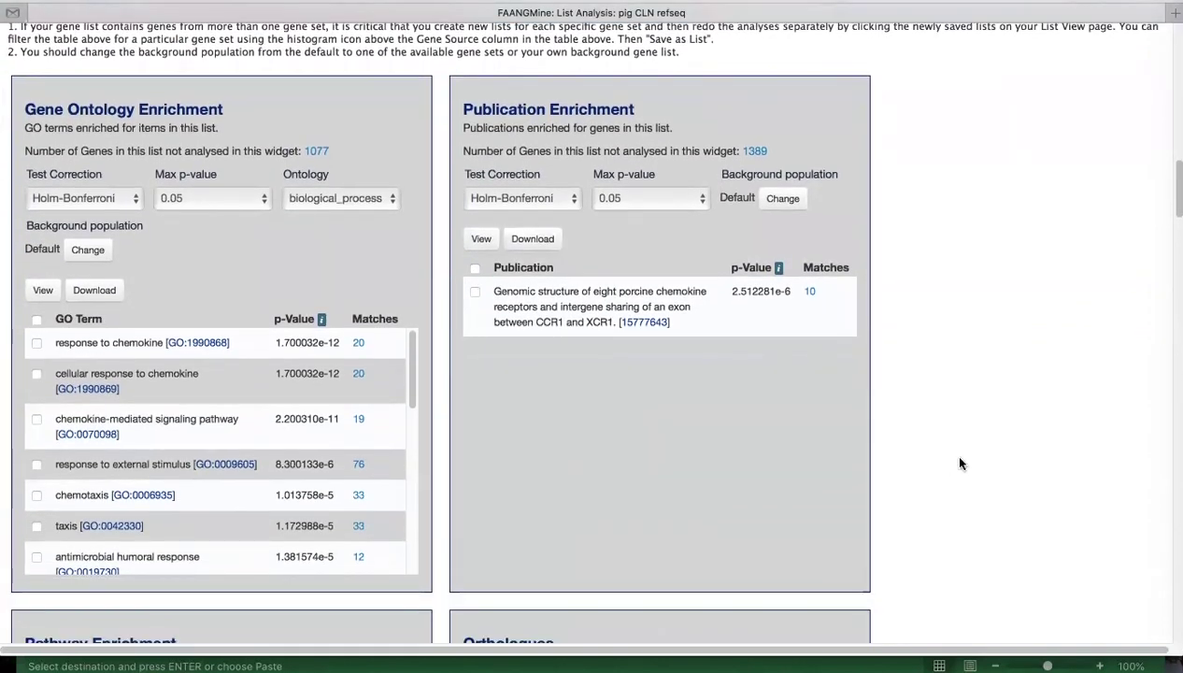
pyautogui.scroll(1, 960, 464)
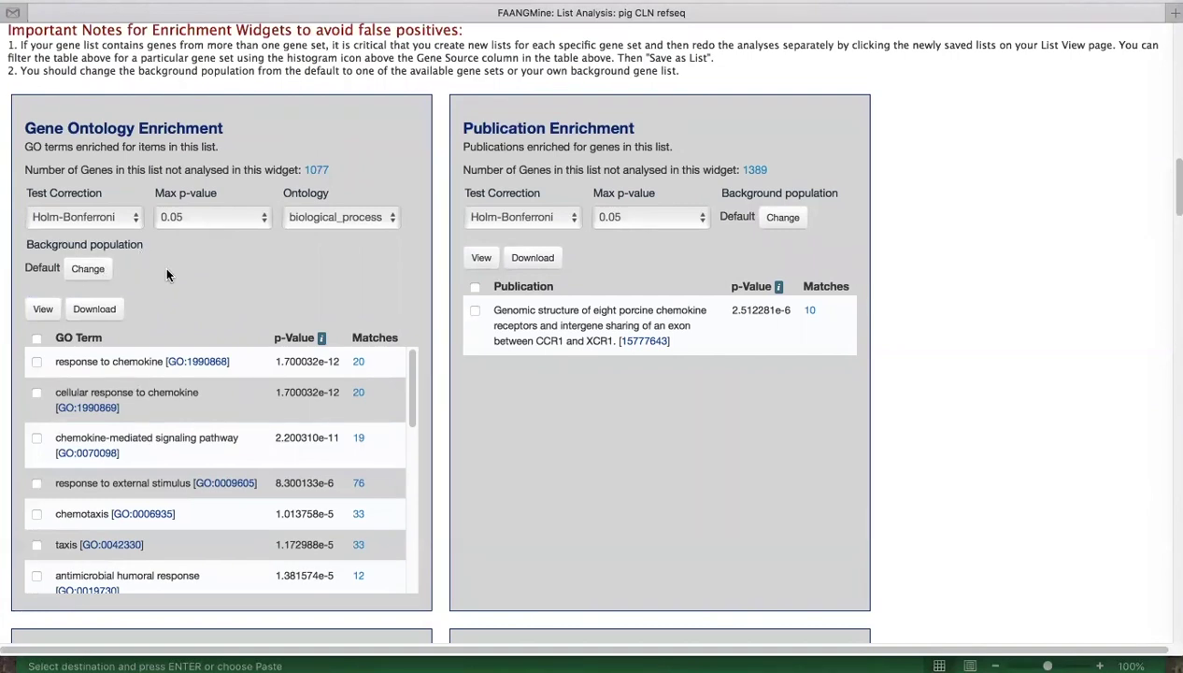
pyautogui.click(88, 269)
pyautogui.moveTo(250, 262); pyautogui.dragTo(253, 380)
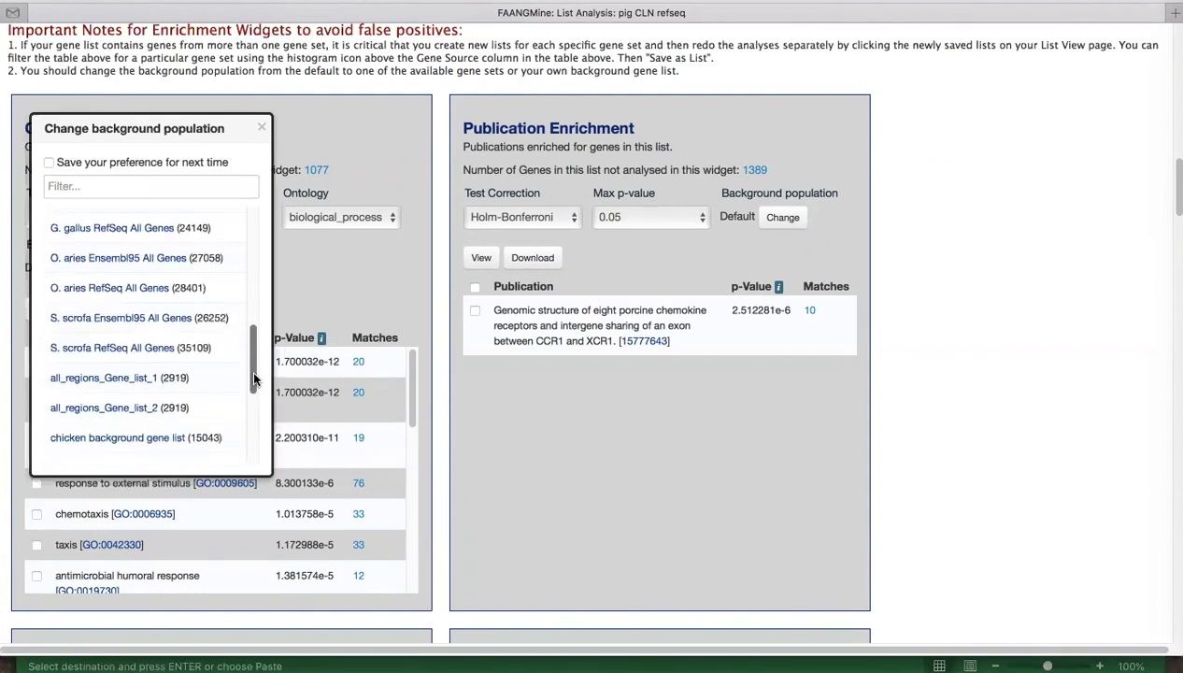
pyautogui.click(113, 351)
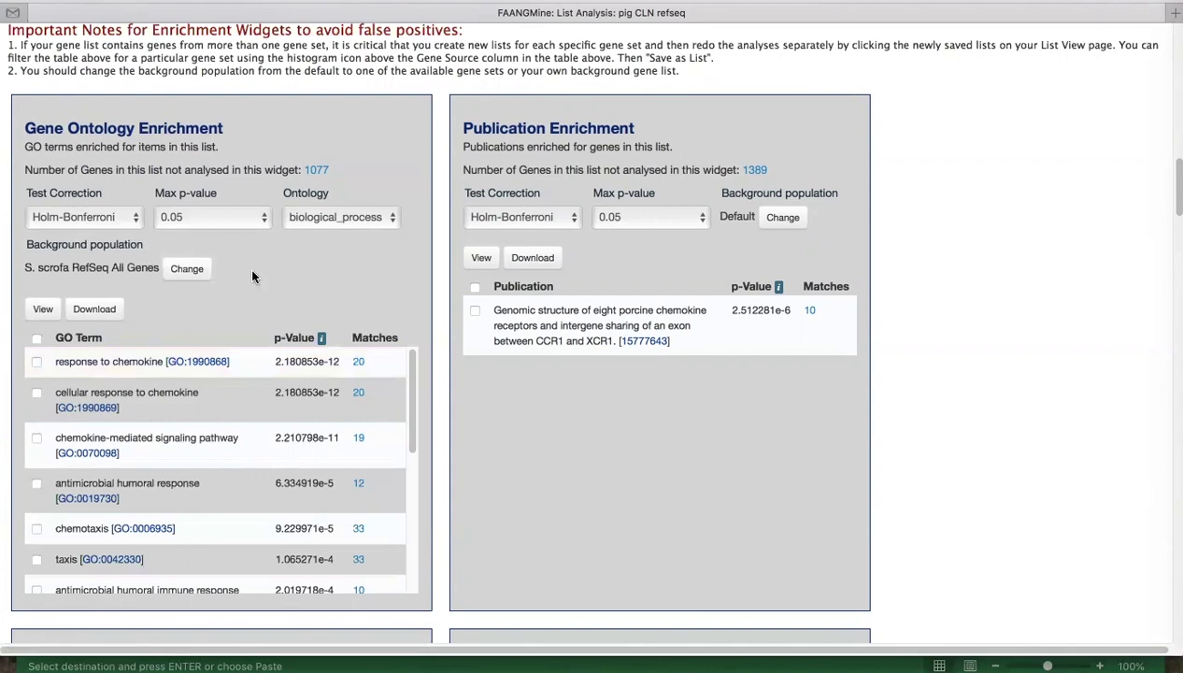
# Switch the Gene Ontology Enrichment ontology to cellular_component, then molecular_function, and set its test correction to Benjamini Hochberg
pyautogui.click(386, 223)
pyautogui.click(382, 238)
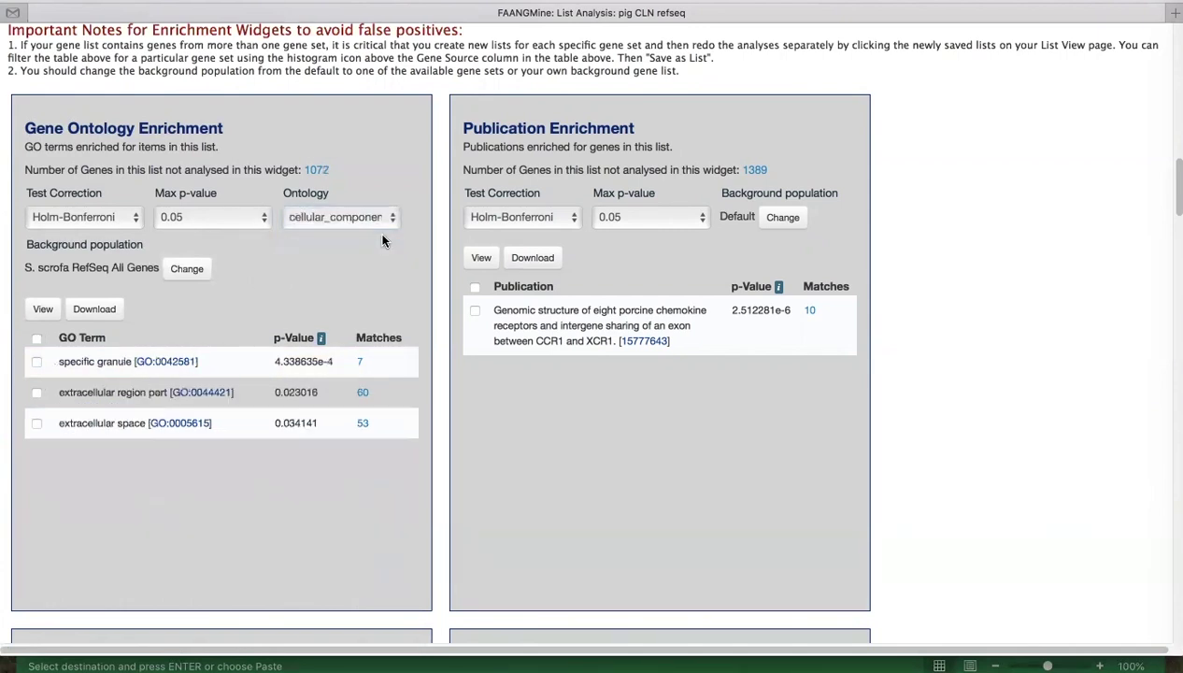
pyautogui.click(388, 215)
pyautogui.click(382, 240)
pyautogui.click(132, 218)
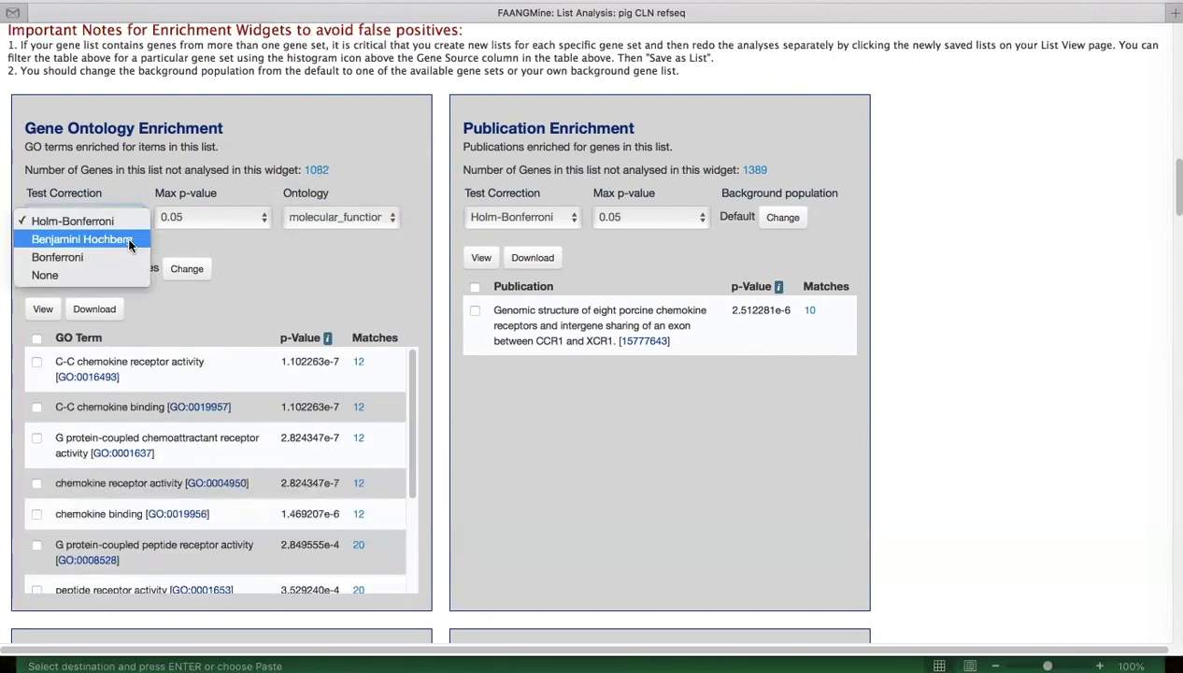
pyautogui.click(94, 239)
# Change the Pathway Enrichment background population to S. scrofa RefSeq All Genes
pyautogui.scroll(-4, 659, 466)
pyautogui.scroll(-3, 663, 471)
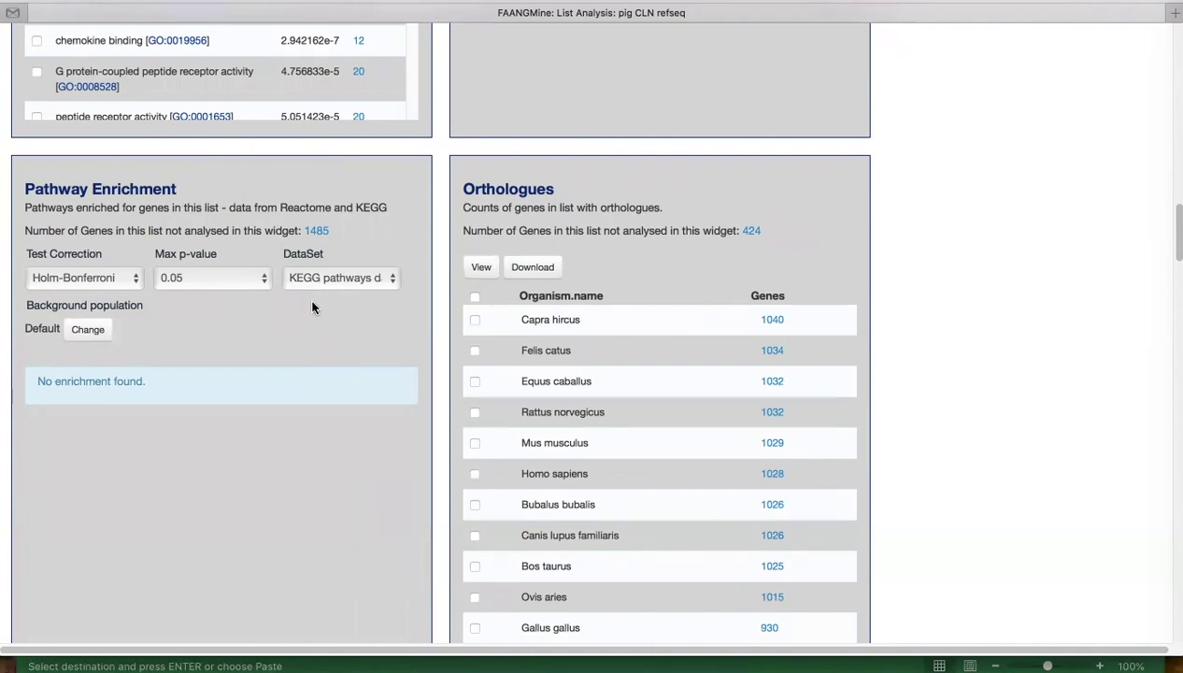
pyautogui.click(88, 331)
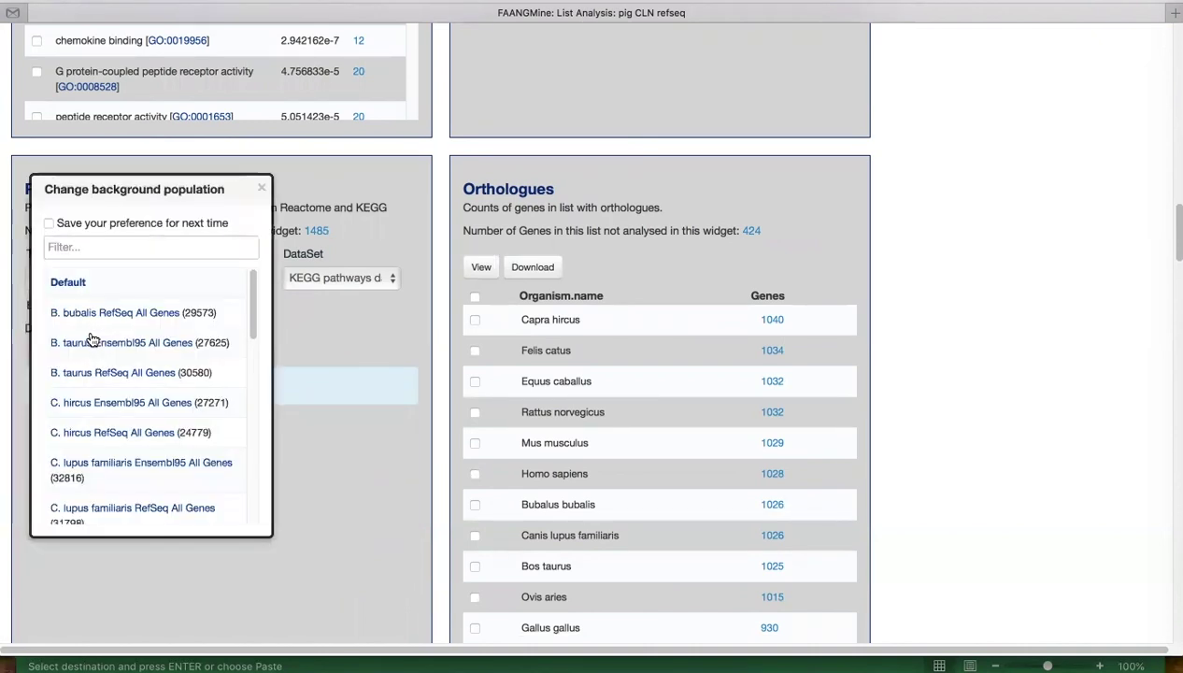
pyautogui.scroll(-2, 180, 363)
pyautogui.scroll(-6, 181, 363)
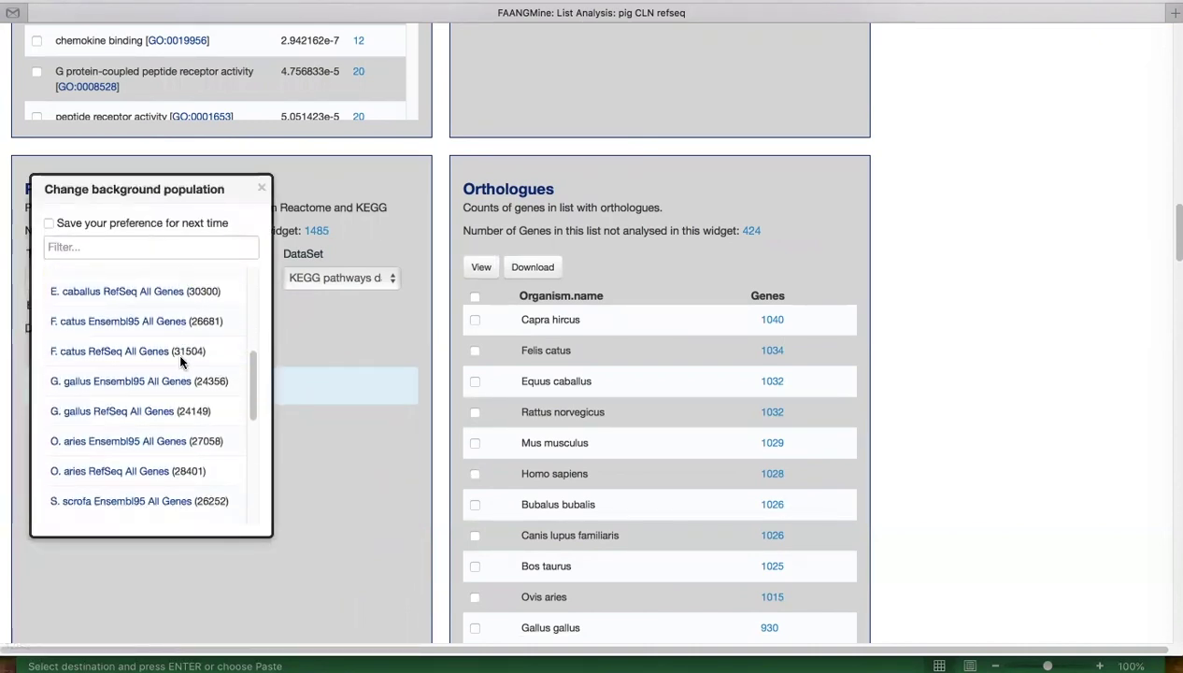
pyautogui.click(122, 461)
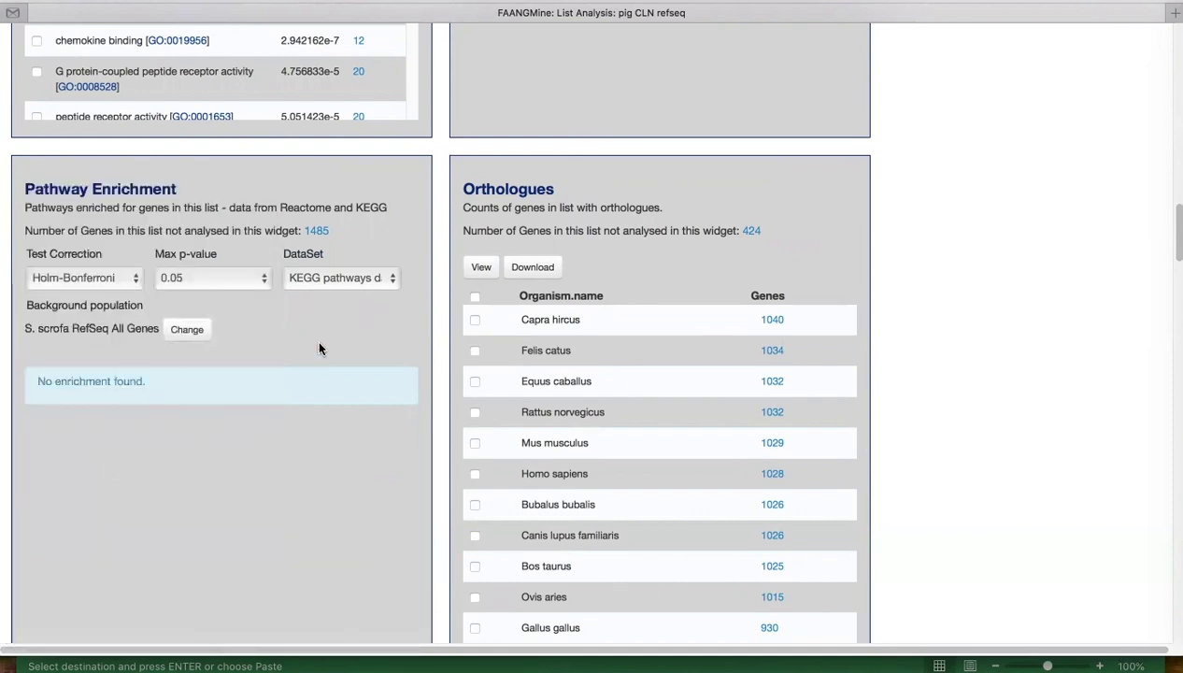
# Set the Pathway Enrichment data set to Reactome pathways
pyautogui.scroll(1, 327, 338)
pyautogui.click(391, 280)
pyautogui.click(386, 312)
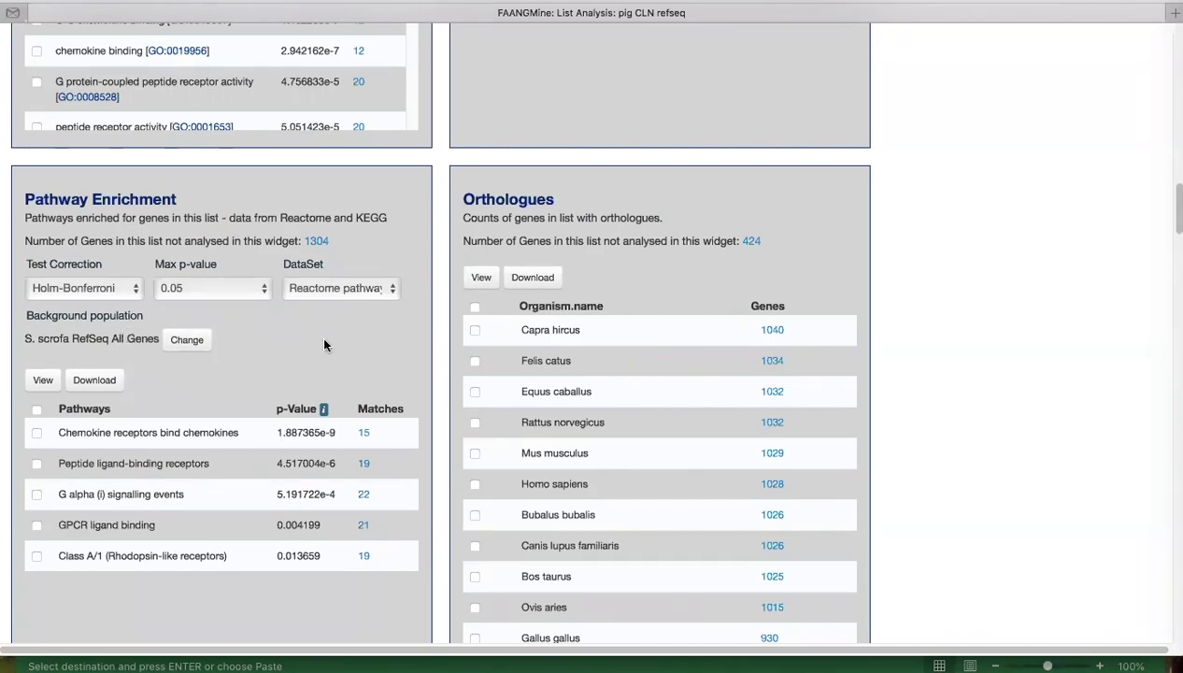
# Return to the saved lists overview and look through the pig and chicken gene lists
pyautogui.scroll(5, 319, 334)
pyautogui.scroll(15, 324, 344)
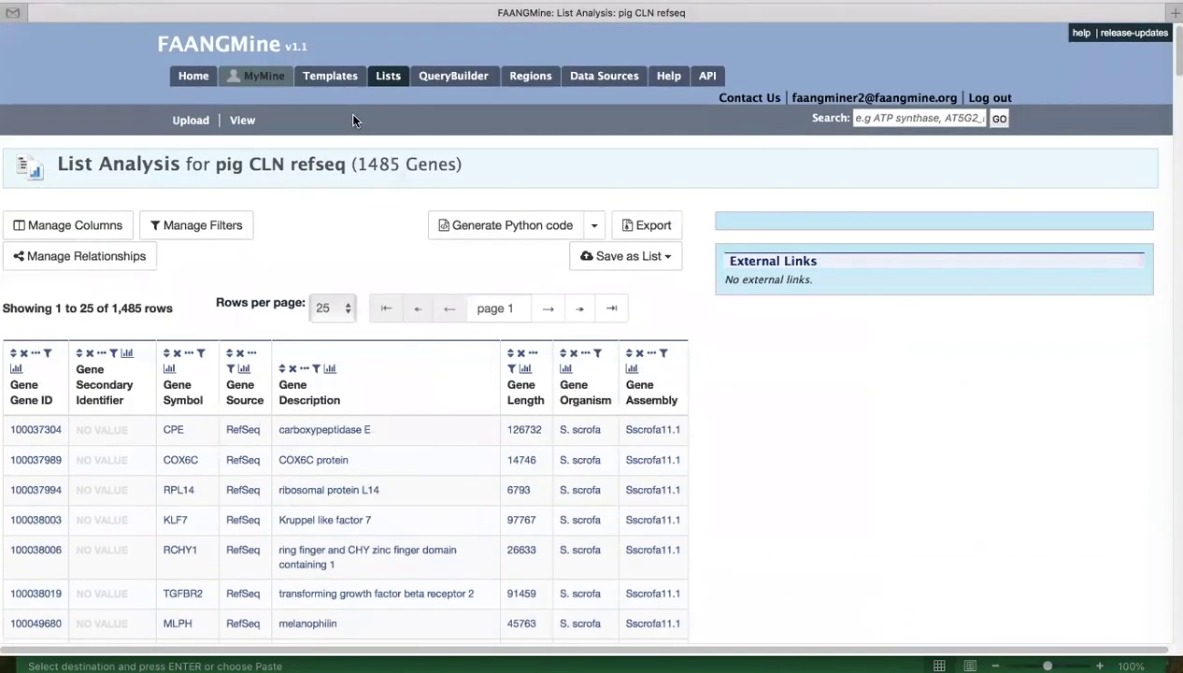
pyautogui.click(242, 122)
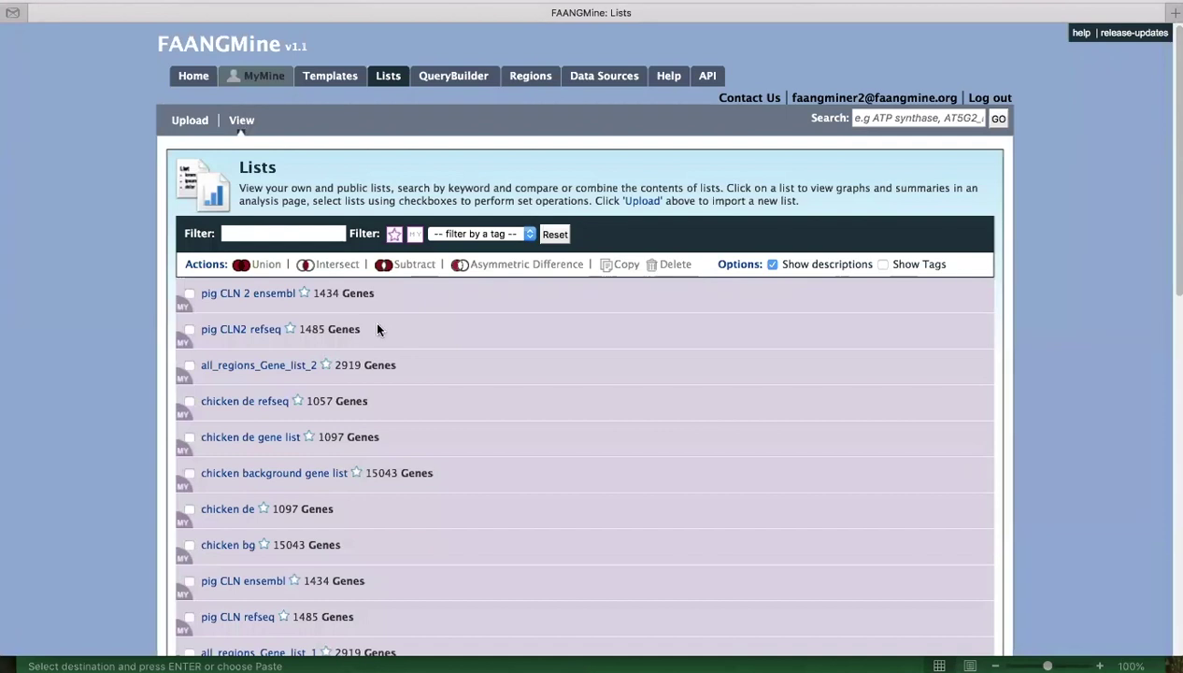
pyautogui.scroll(-3, 480, 416)
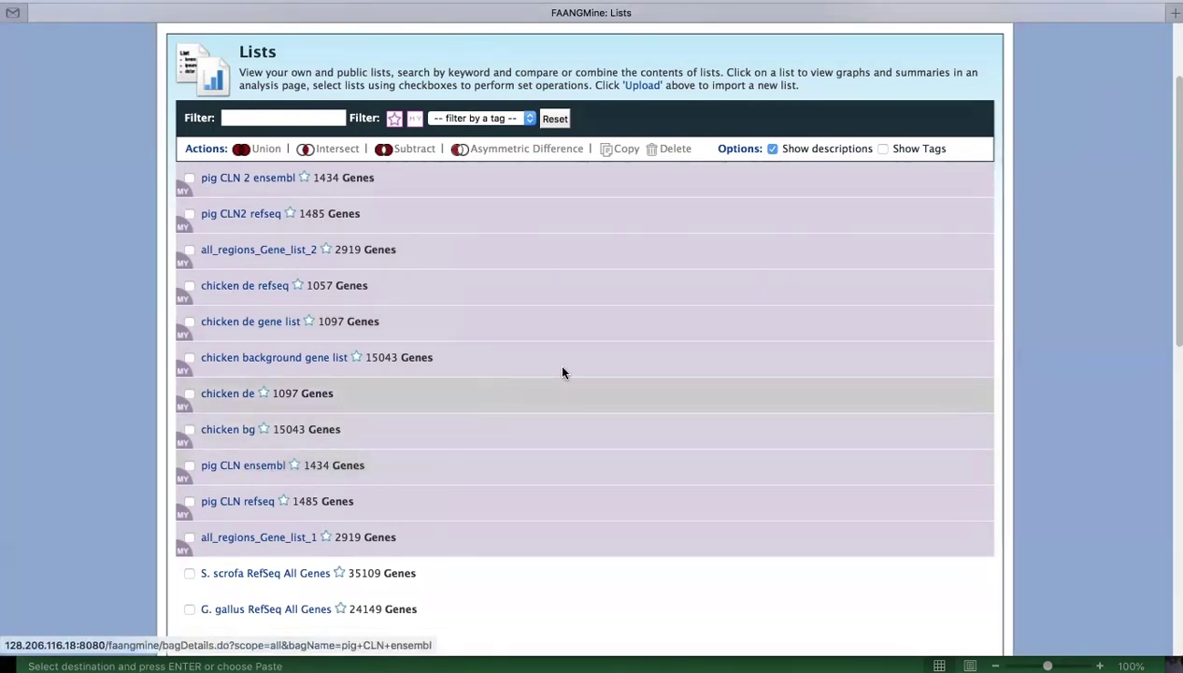
pyautogui.scroll(3, 681, 339)
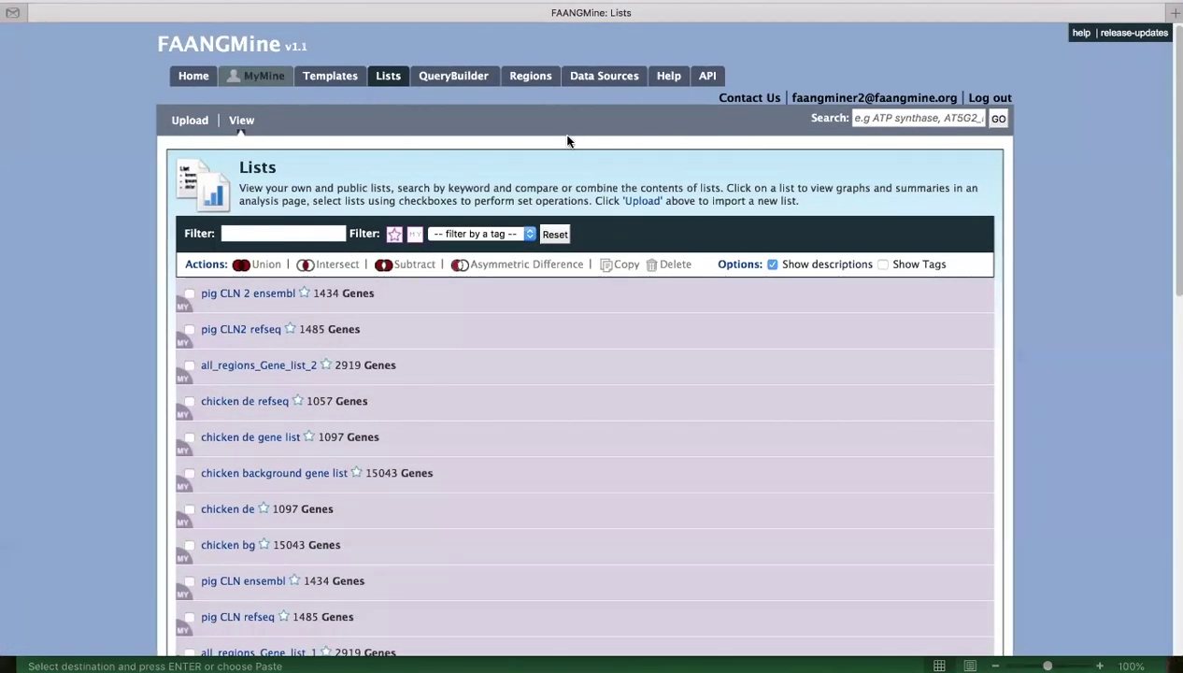
# Go to the FAANGMine home page and bring the template queries for genes into view
pyautogui.click(195, 77)
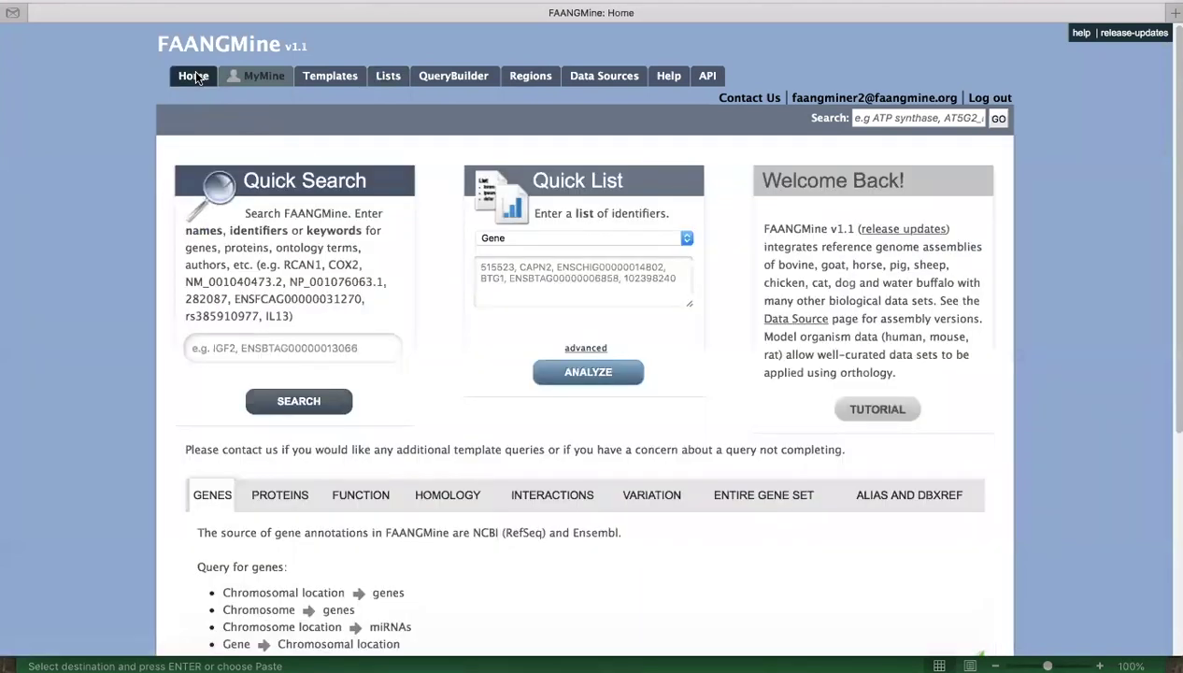
pyautogui.scroll(-3, 1054, 382)
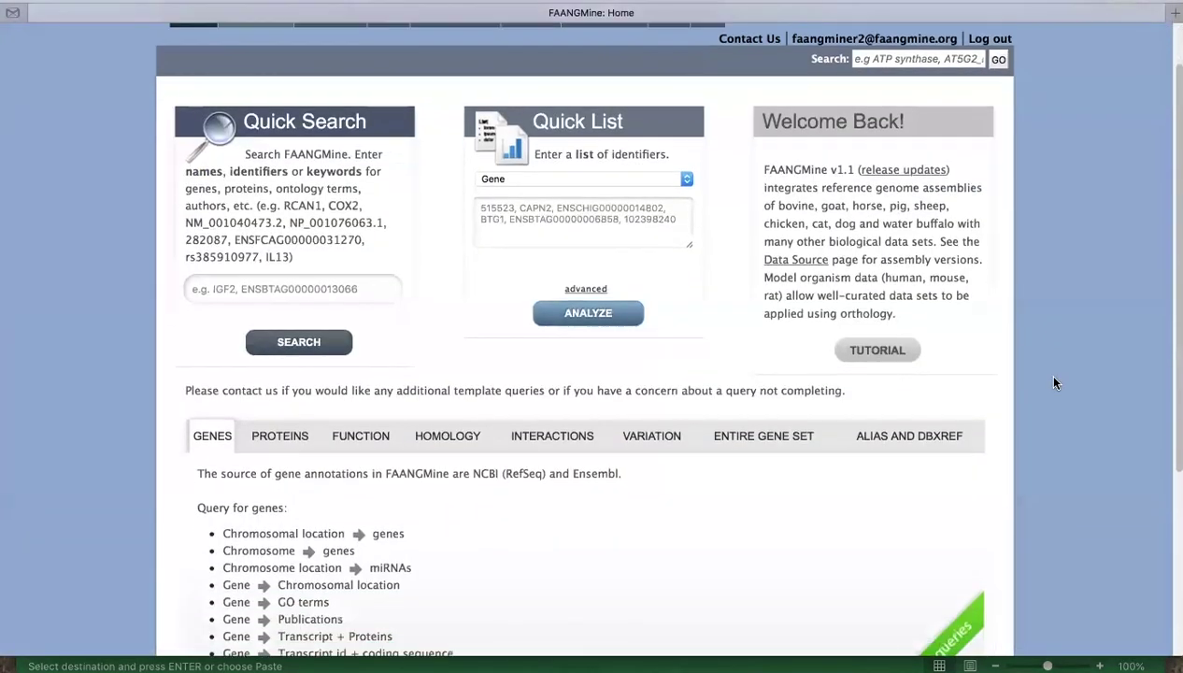
# Open the "Genome Assembly → Chromosome IDs and Lengths" template from the template queries for entire gene sets
pyautogui.scroll(-1, 1054, 382)
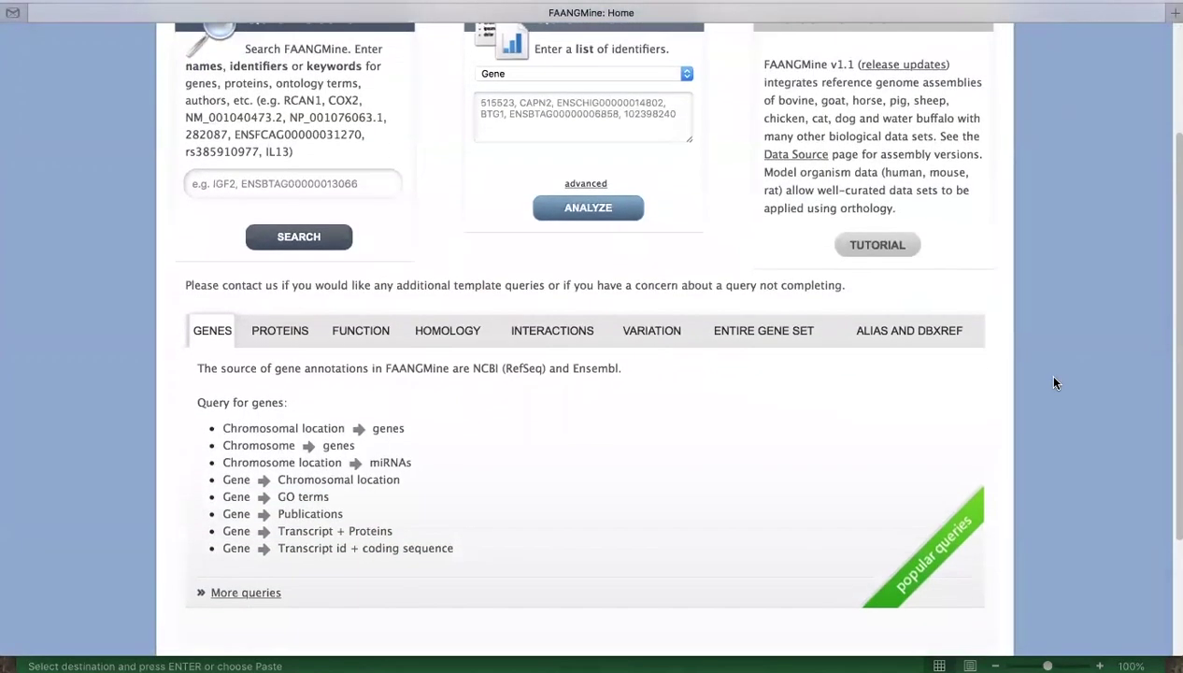
pyautogui.scroll(1, 1054, 382)
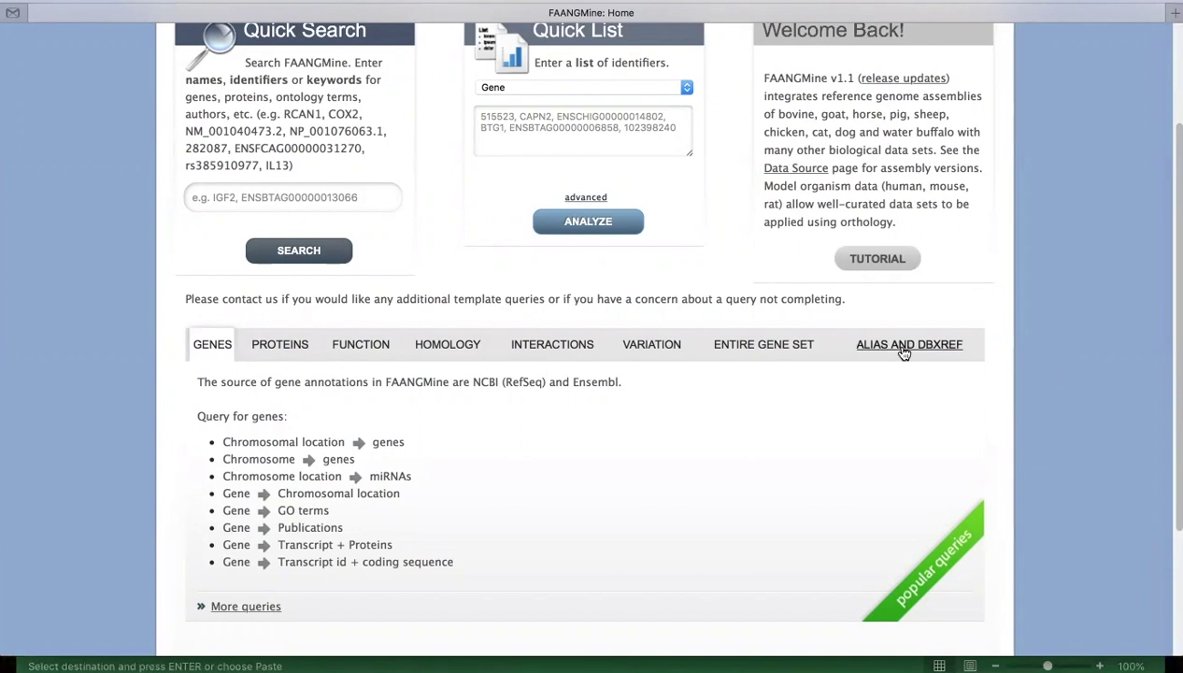
pyautogui.click(765, 344)
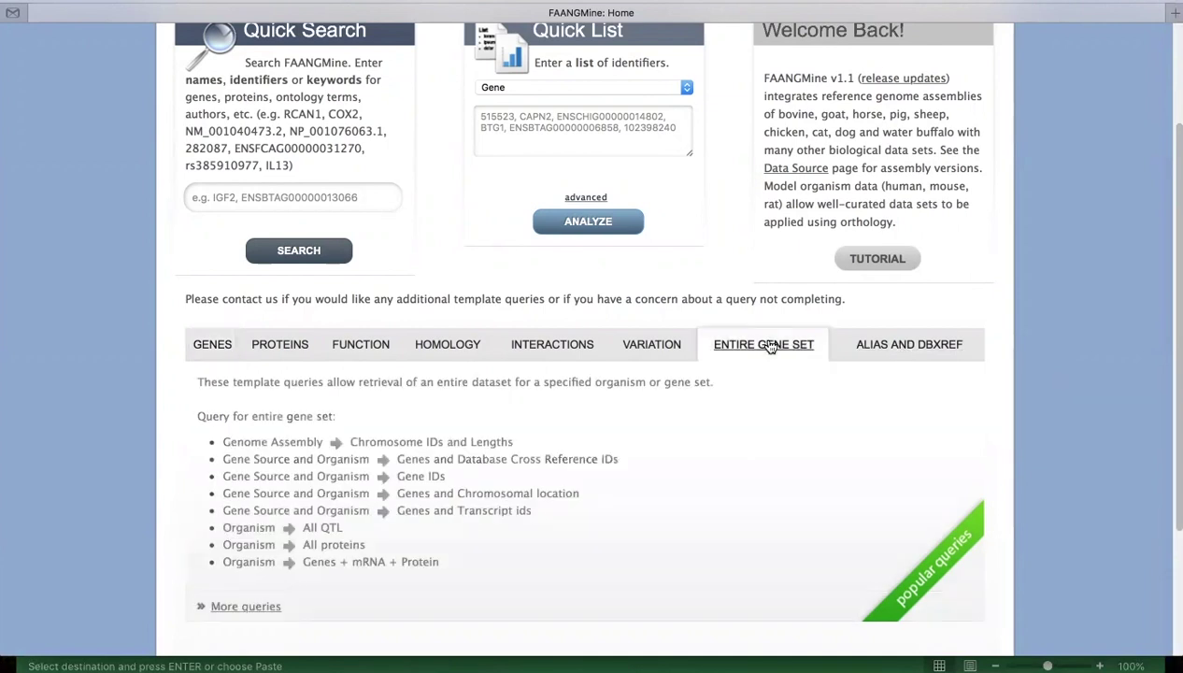
pyautogui.scroll(-1, 752, 462)
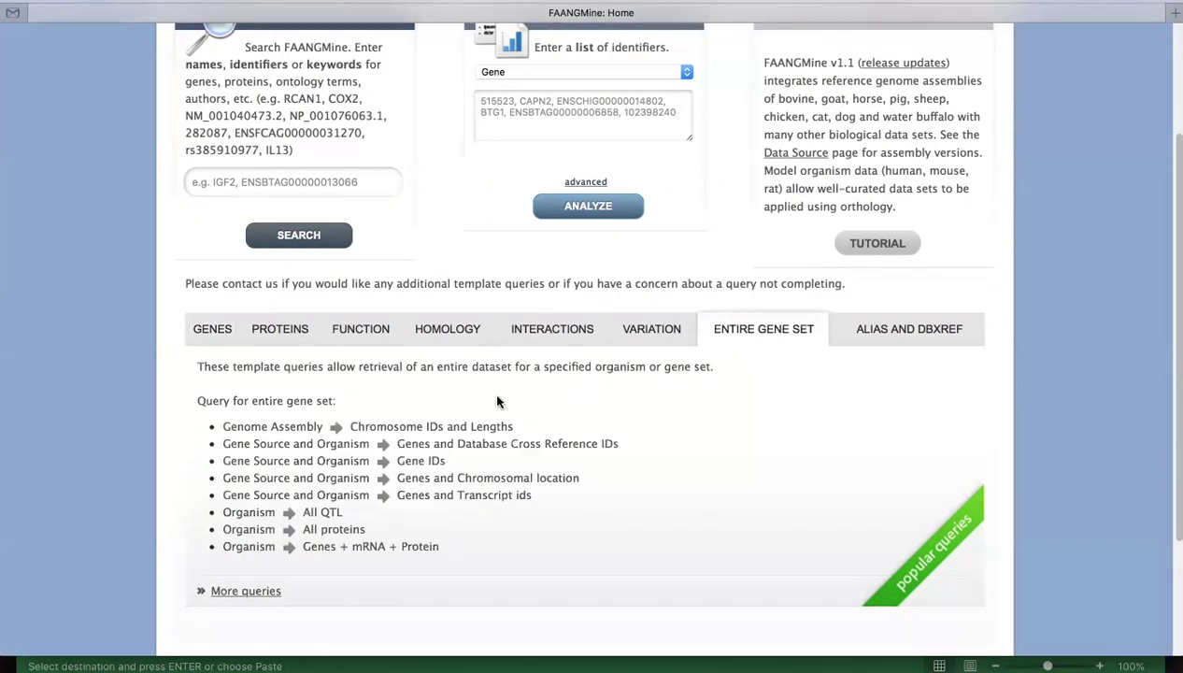
pyautogui.click(301, 429)
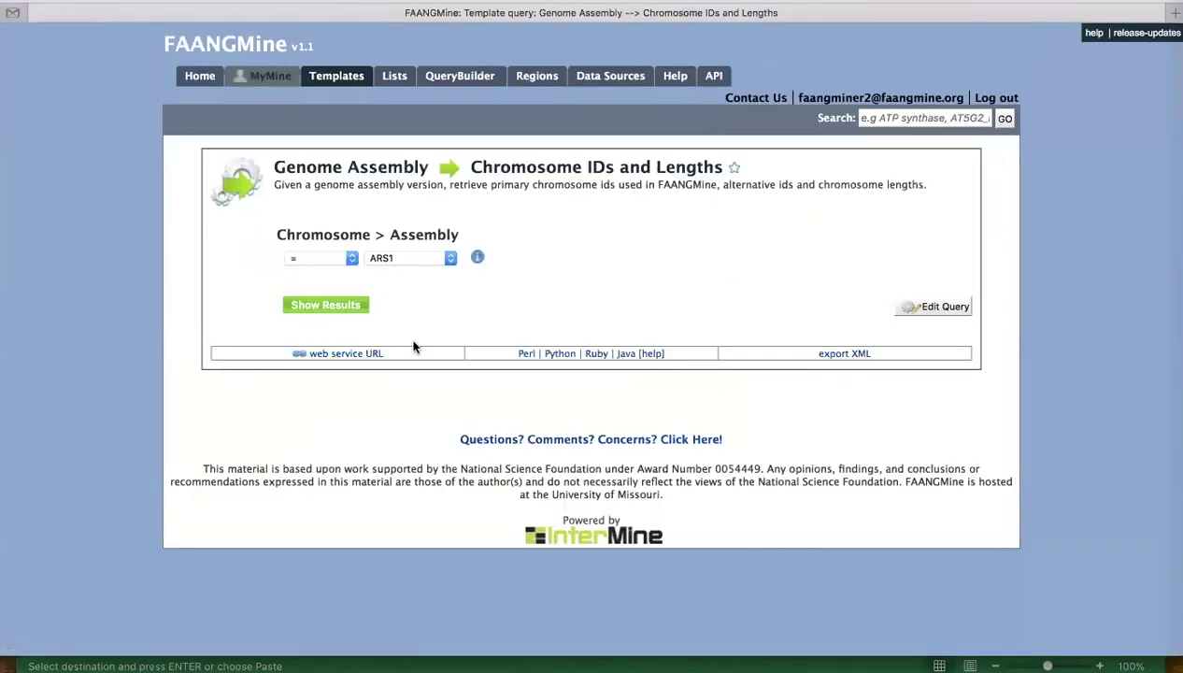
# Set the chromosome assembly to Sscrofa11.1 and run the template query
pyautogui.click(449, 258)
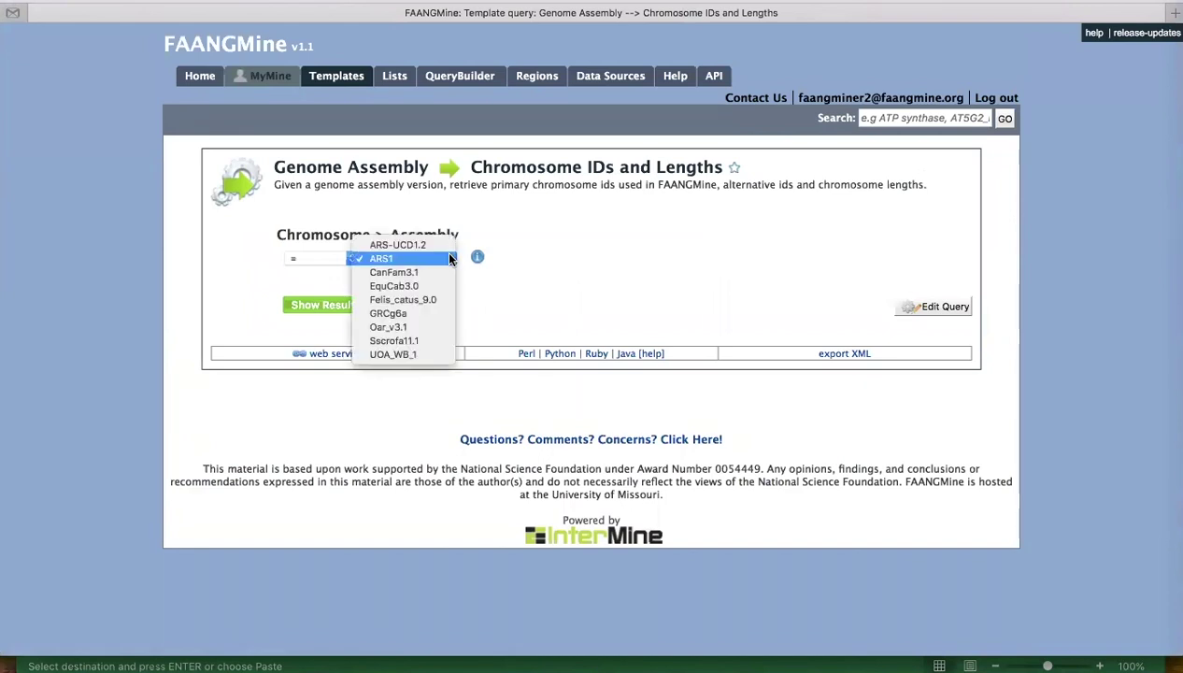
pyautogui.click(432, 342)
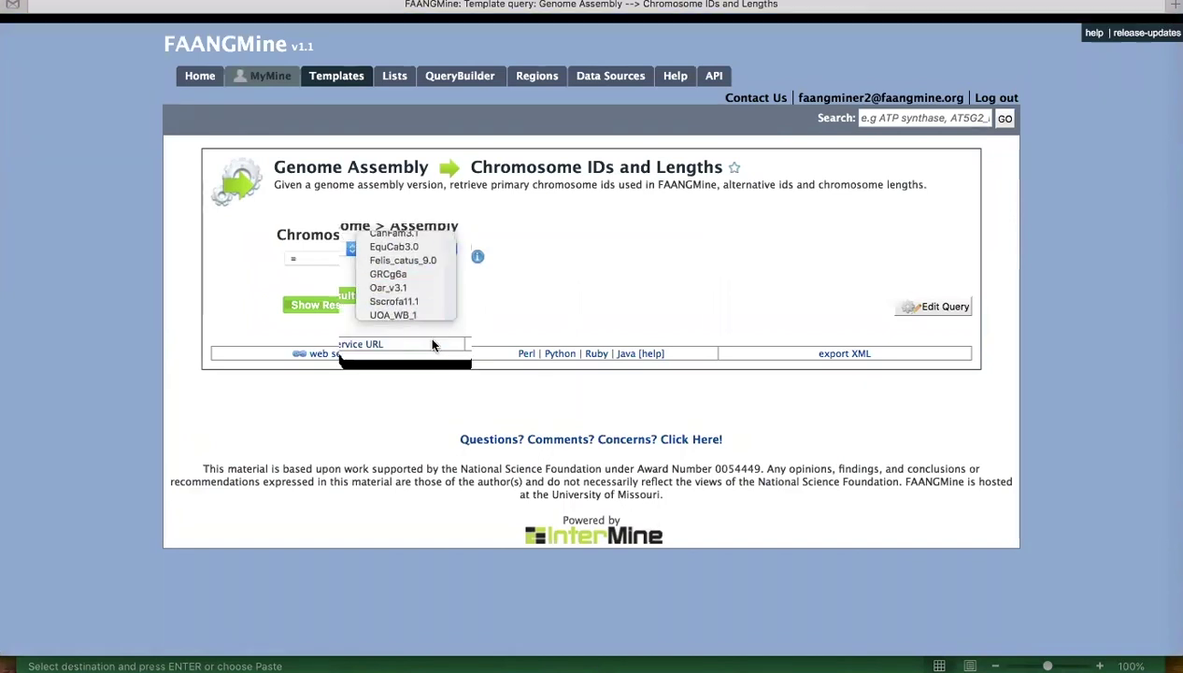
pyautogui.click(325, 305)
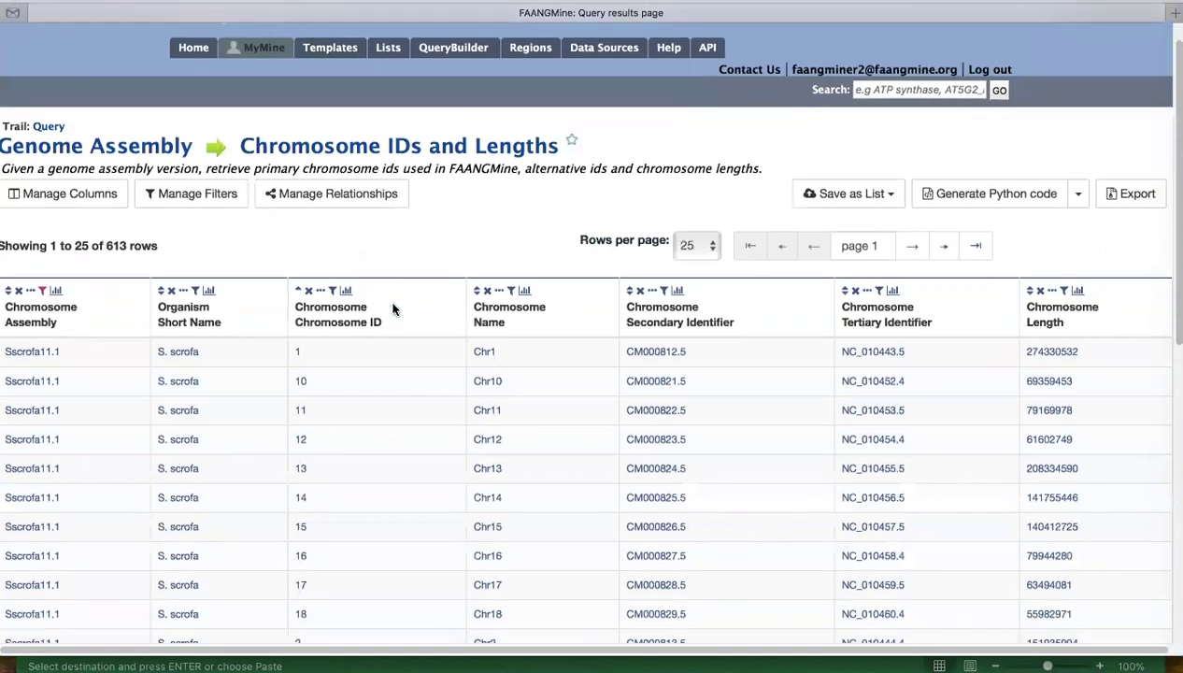
# Examine the pig chromosome IDs, names, secondary and tertiary identifiers, and lengths in the results table
pyautogui.scroll(-1, 393, 310)
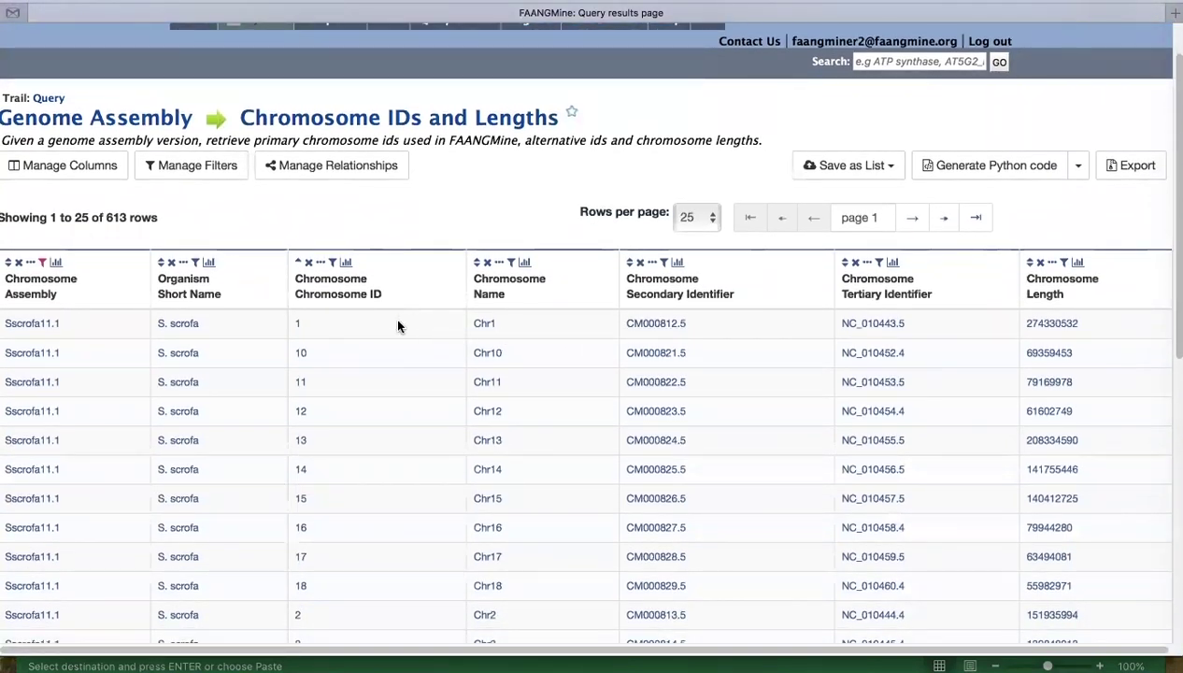
pyautogui.scroll(-1, 393, 316)
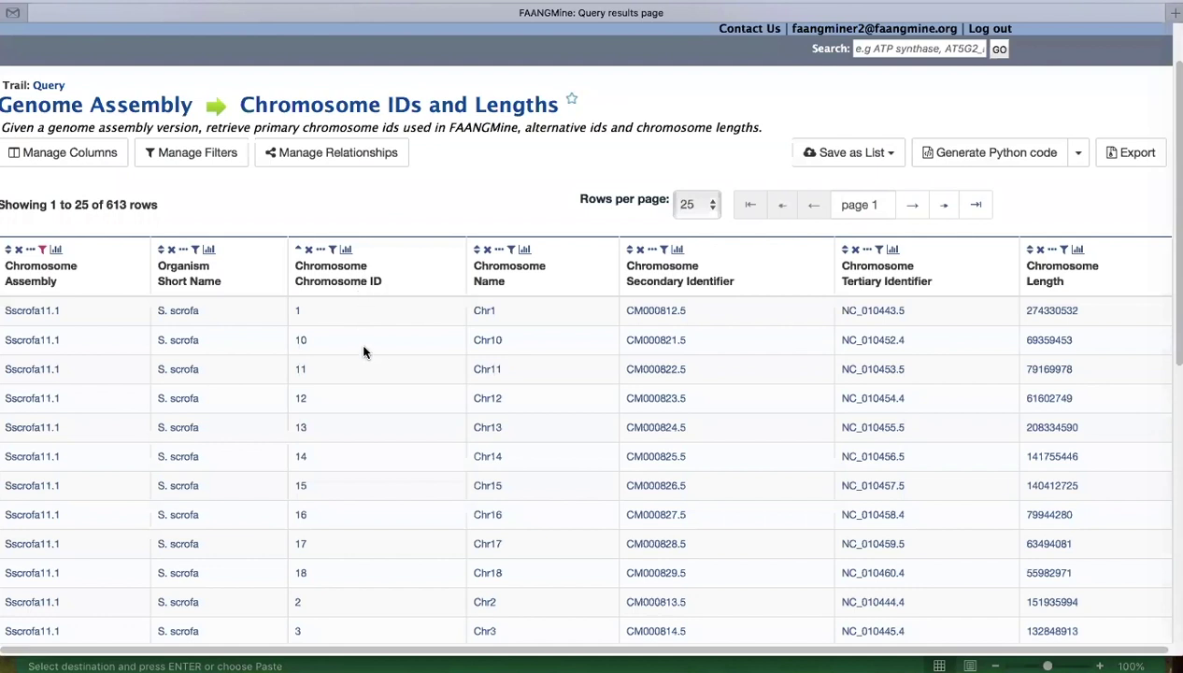
pyautogui.scroll(-1, 364, 351)
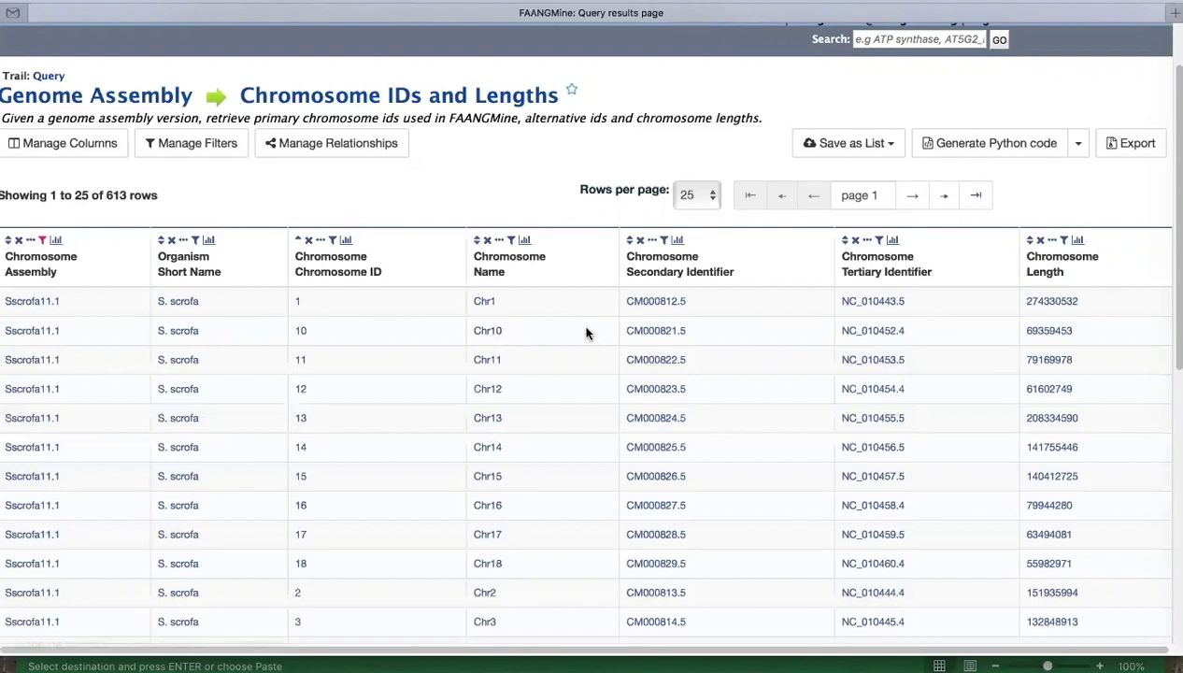
pyautogui.scroll(-1, 587, 334)
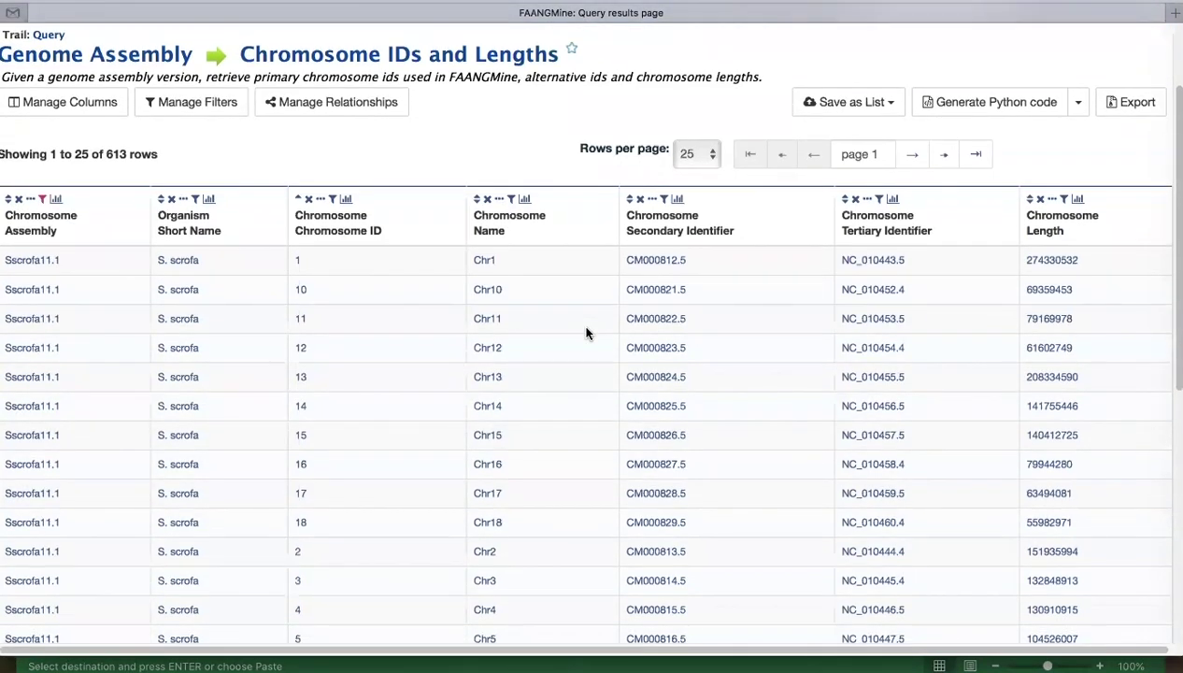
pyautogui.scroll(1, 586, 334)
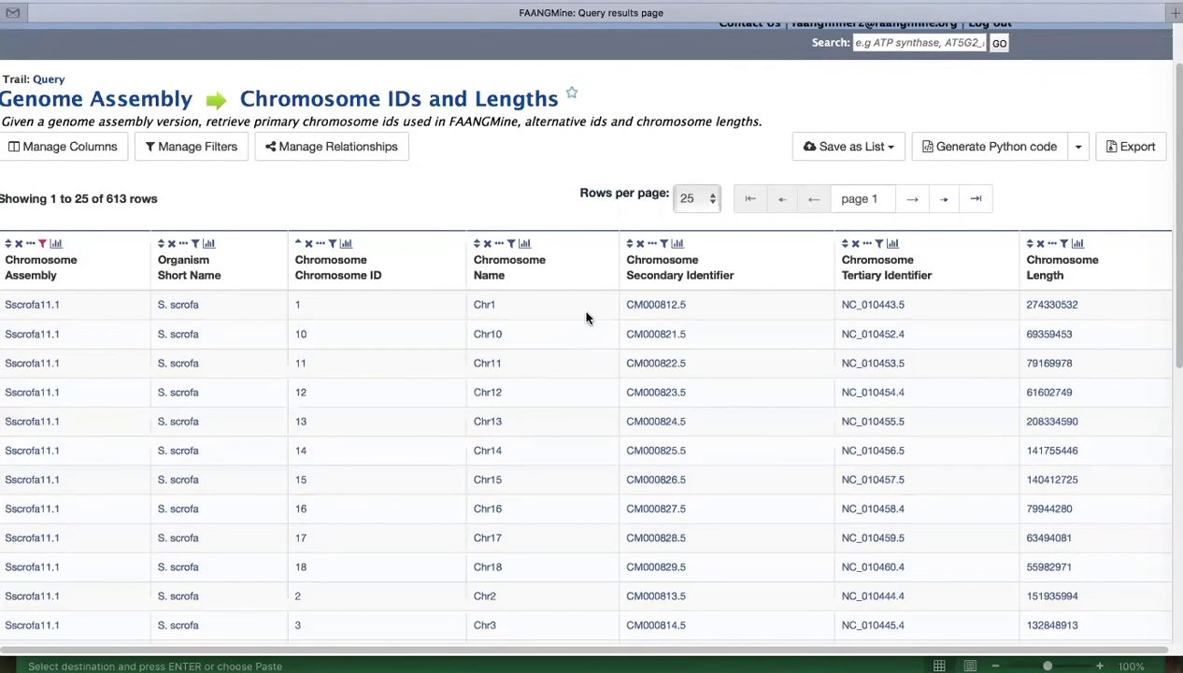
pyautogui.scroll(1, 586, 318)
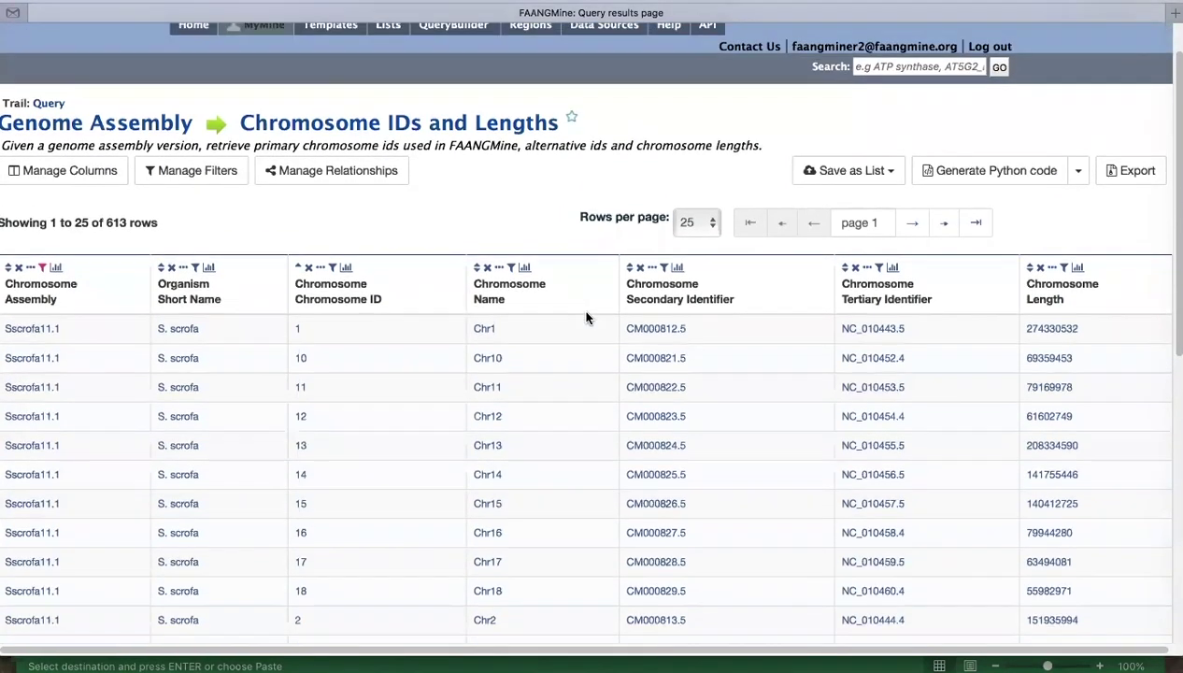
pyautogui.scroll(1, 538, 220)
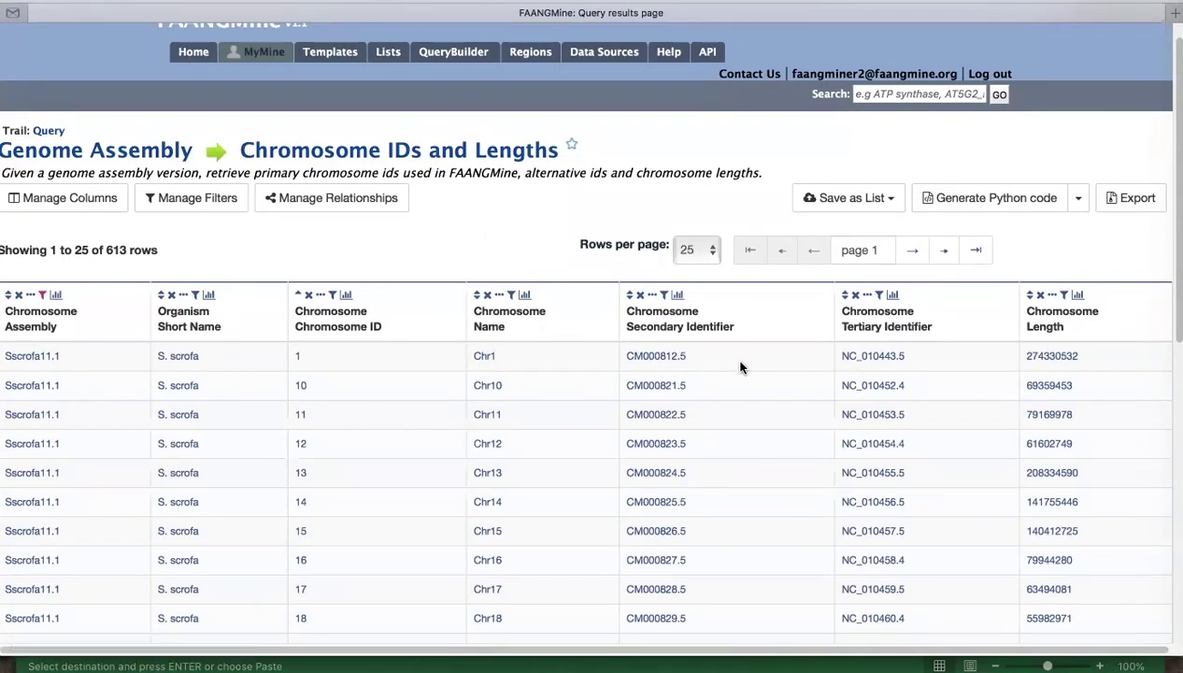
pyautogui.scroll(1, 514, 248)
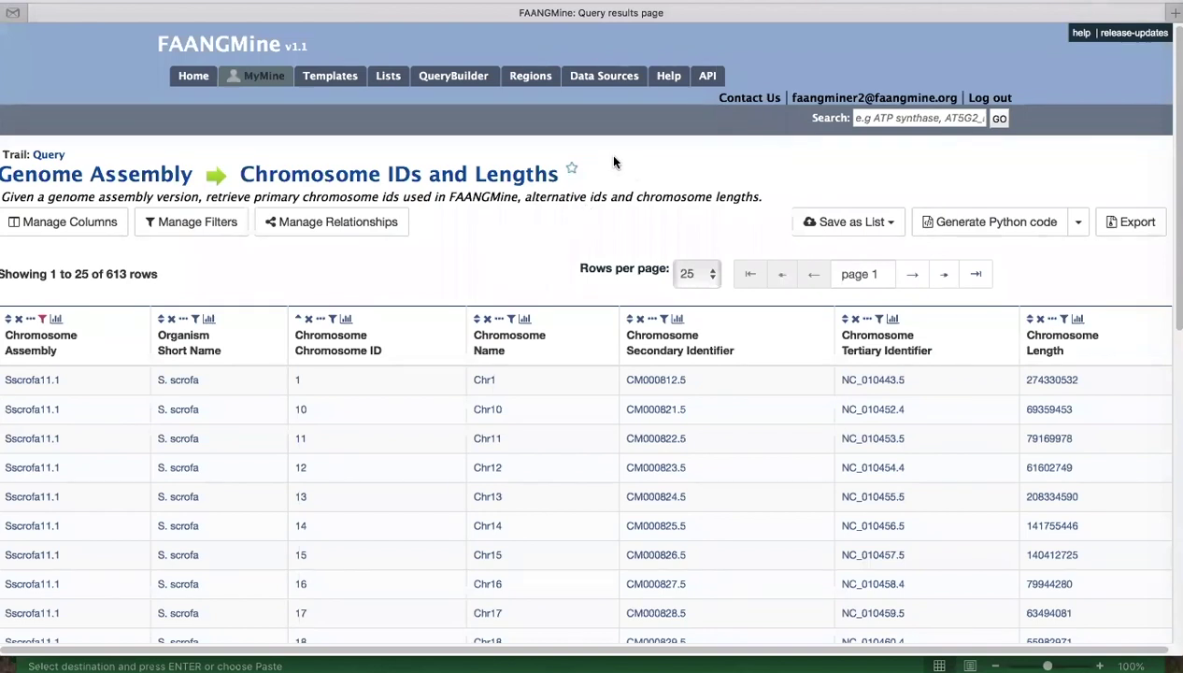
# Return to the home page and open the "Gene ID → Database Cross Reference ID" template from the alias and dbxref queries
pyautogui.click(193, 79)
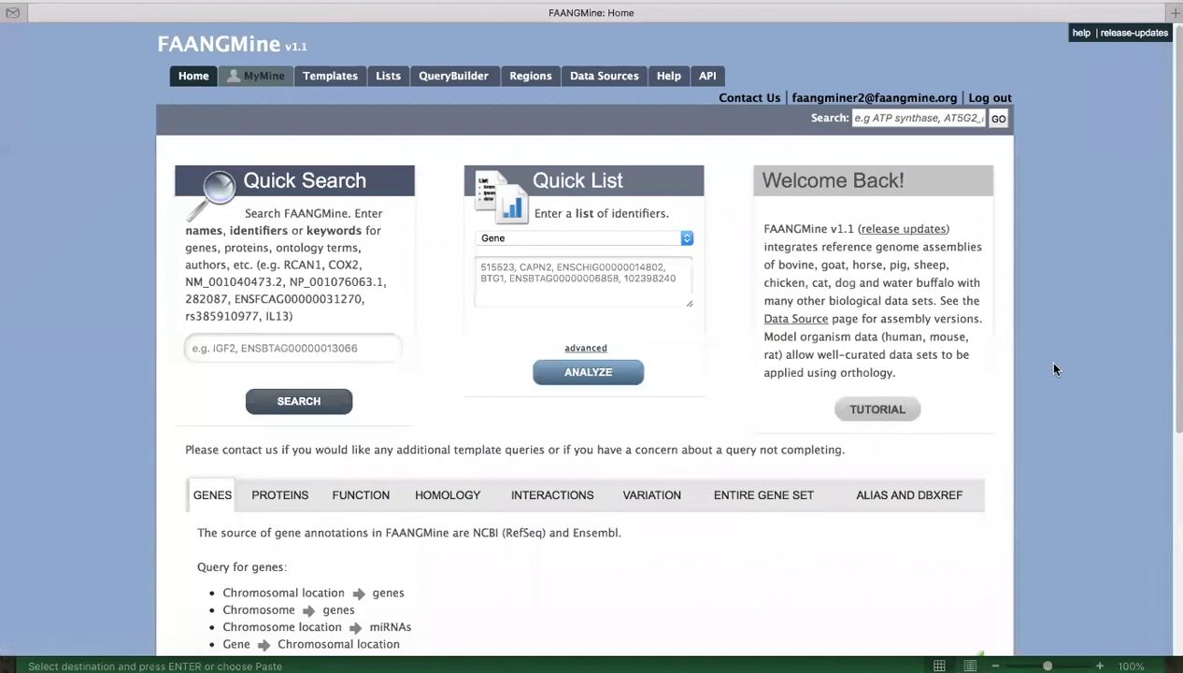
pyautogui.scroll(-1, 1070, 413)
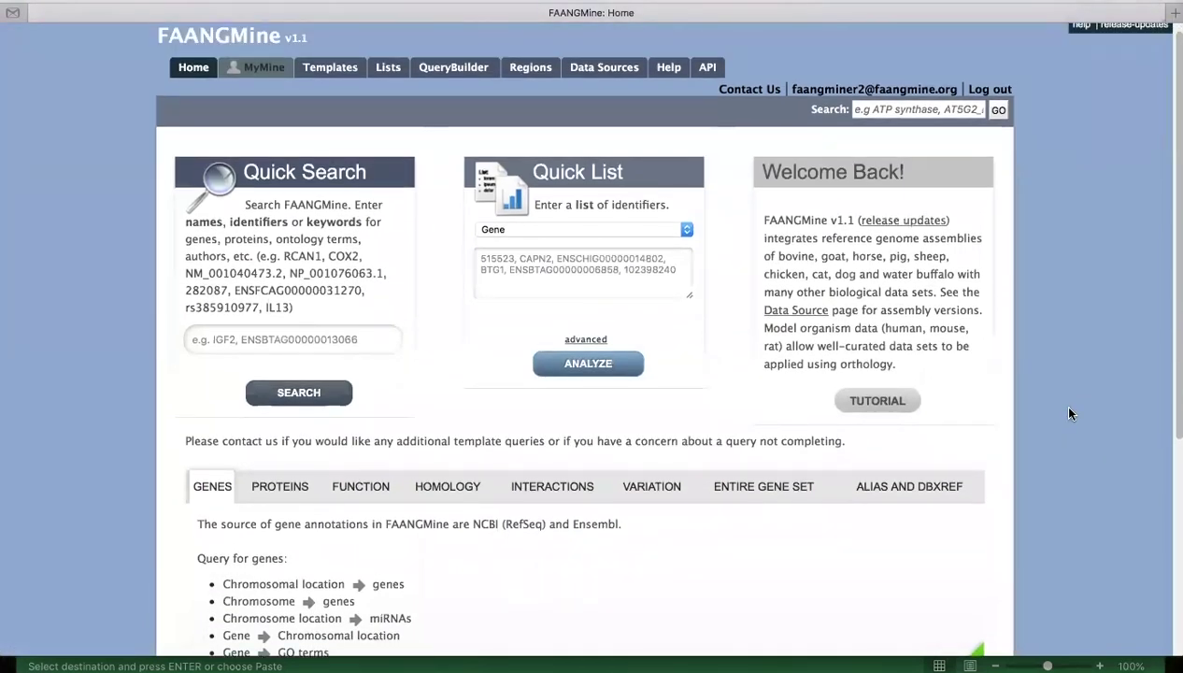
pyautogui.scroll(-3, 1070, 413)
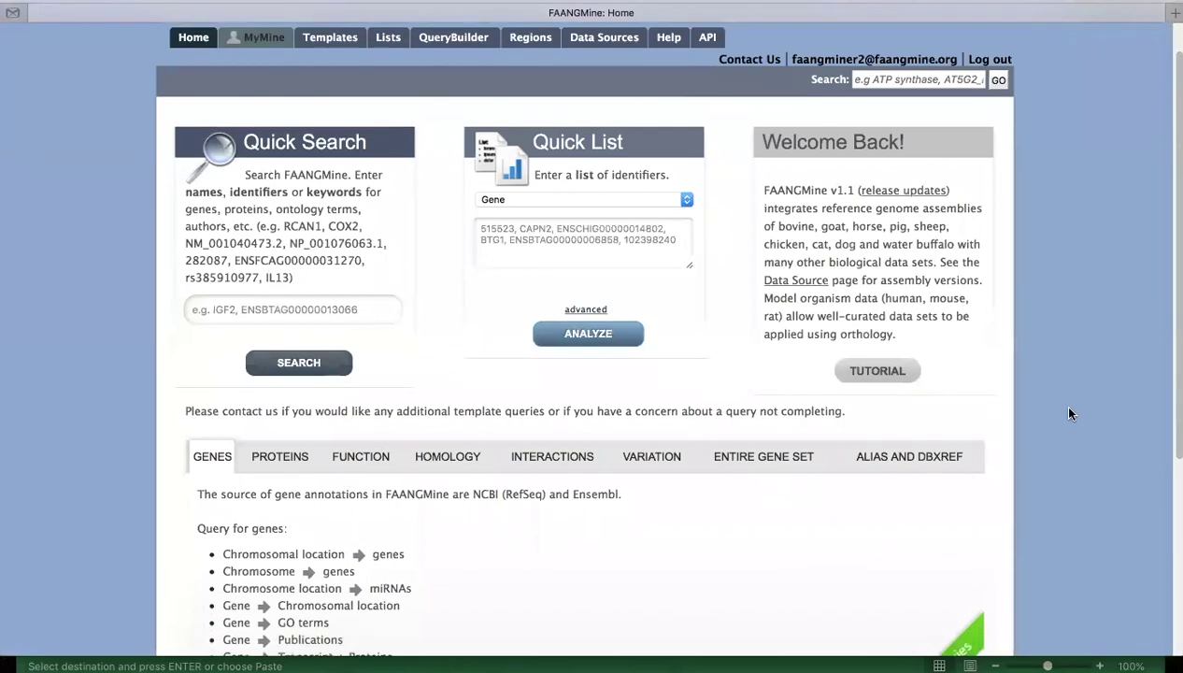
pyautogui.scroll(-2, 1069, 414)
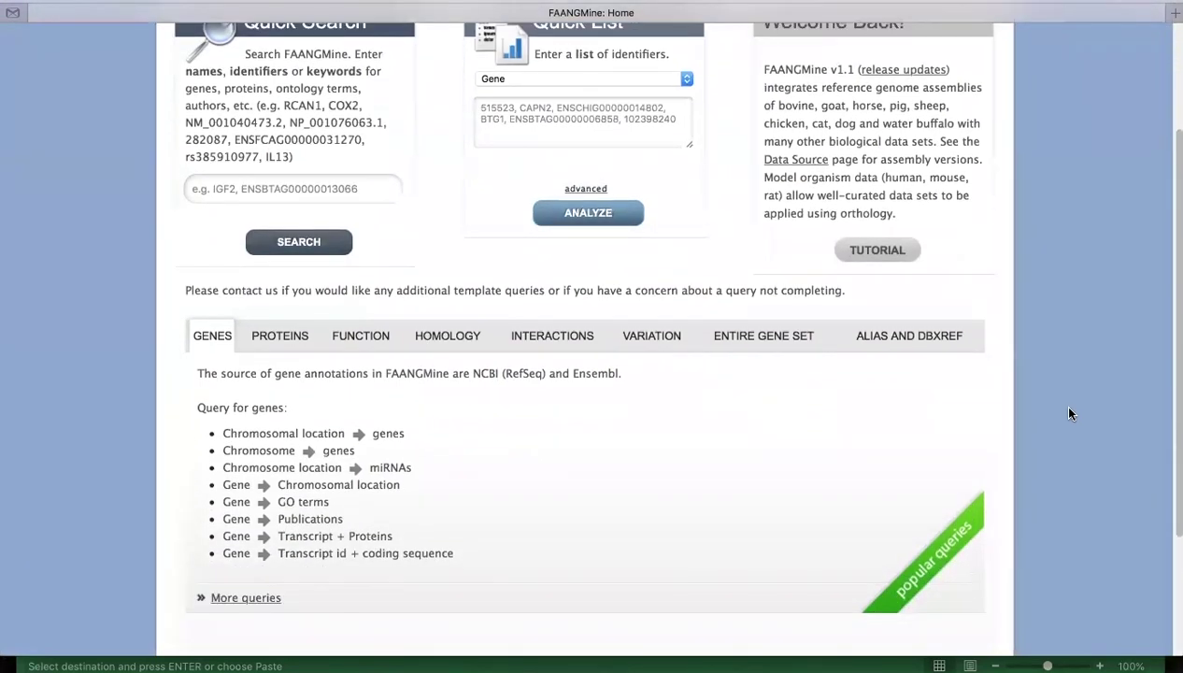
pyautogui.scroll(1, 1070, 414)
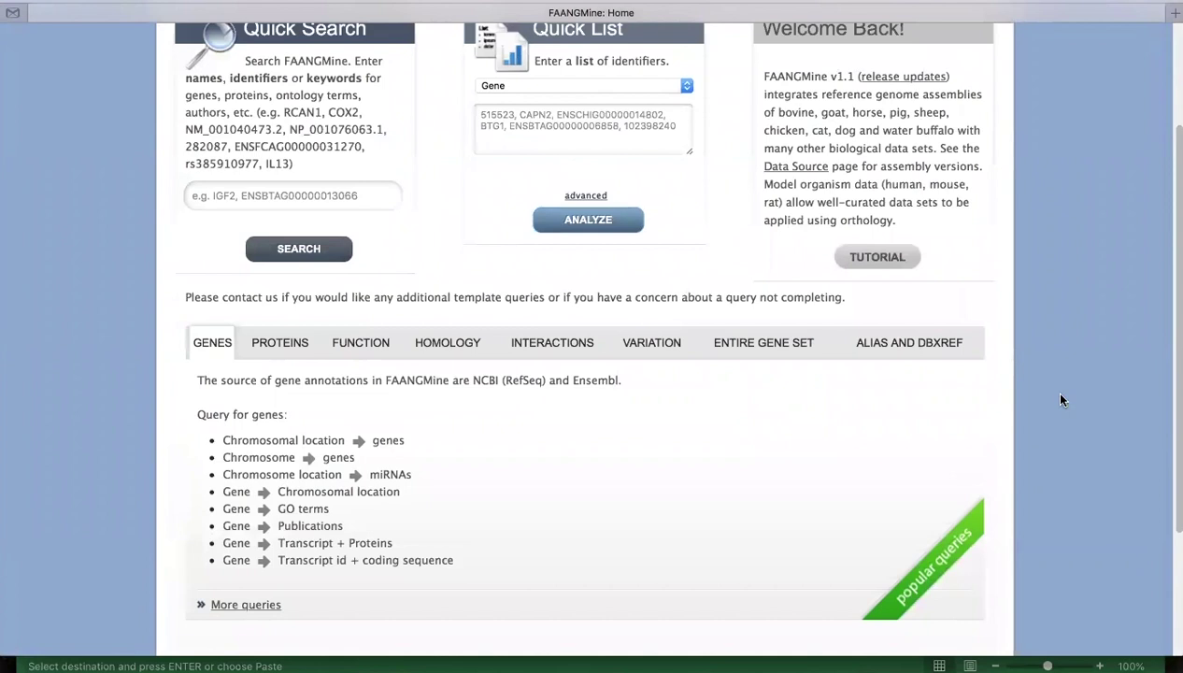
pyautogui.scroll(1, 1061, 400)
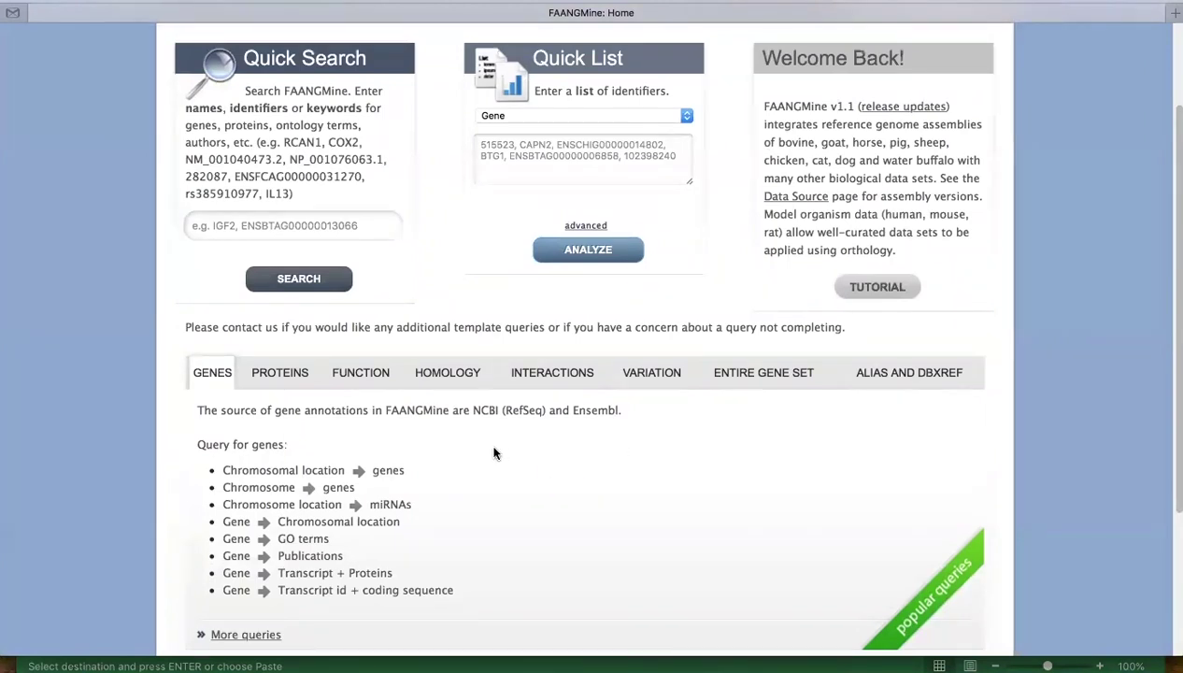
pyautogui.scroll(-1, 493, 451)
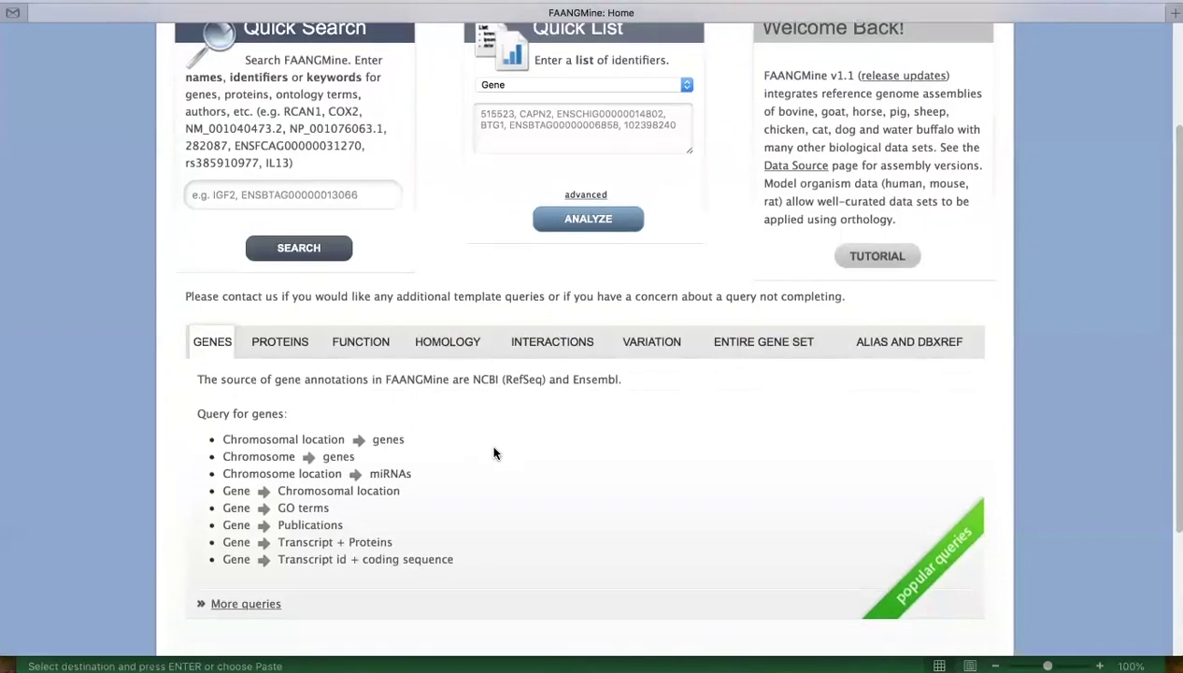
pyautogui.click(909, 343)
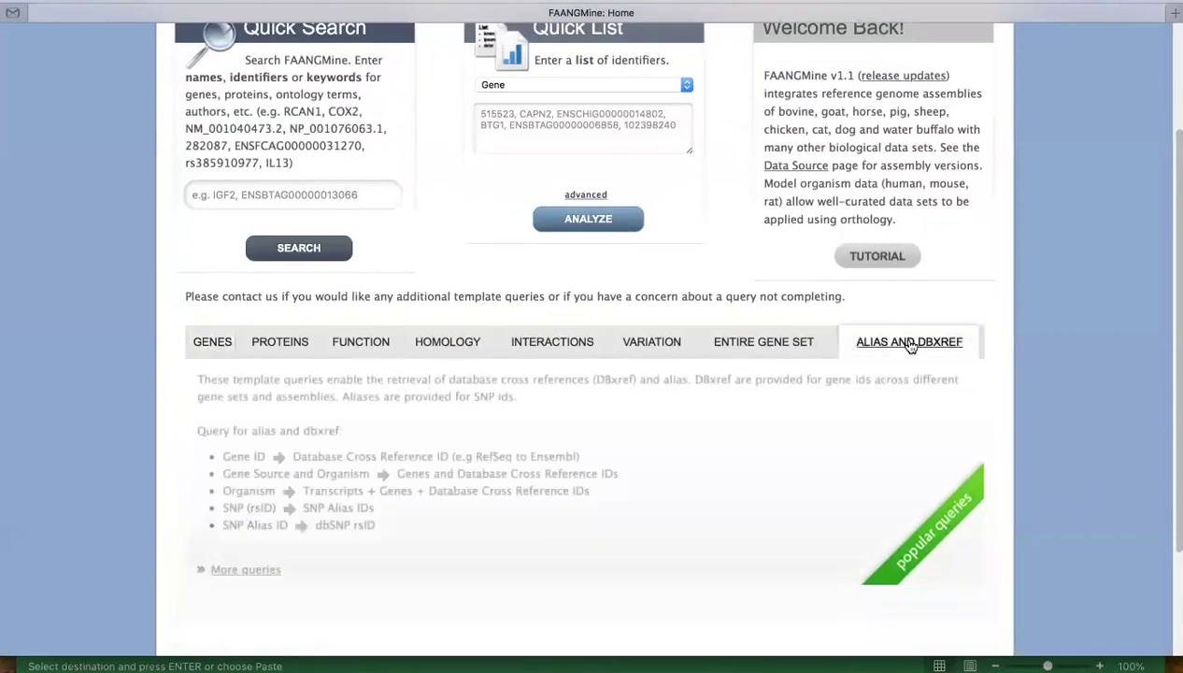
pyautogui.click(386, 464)
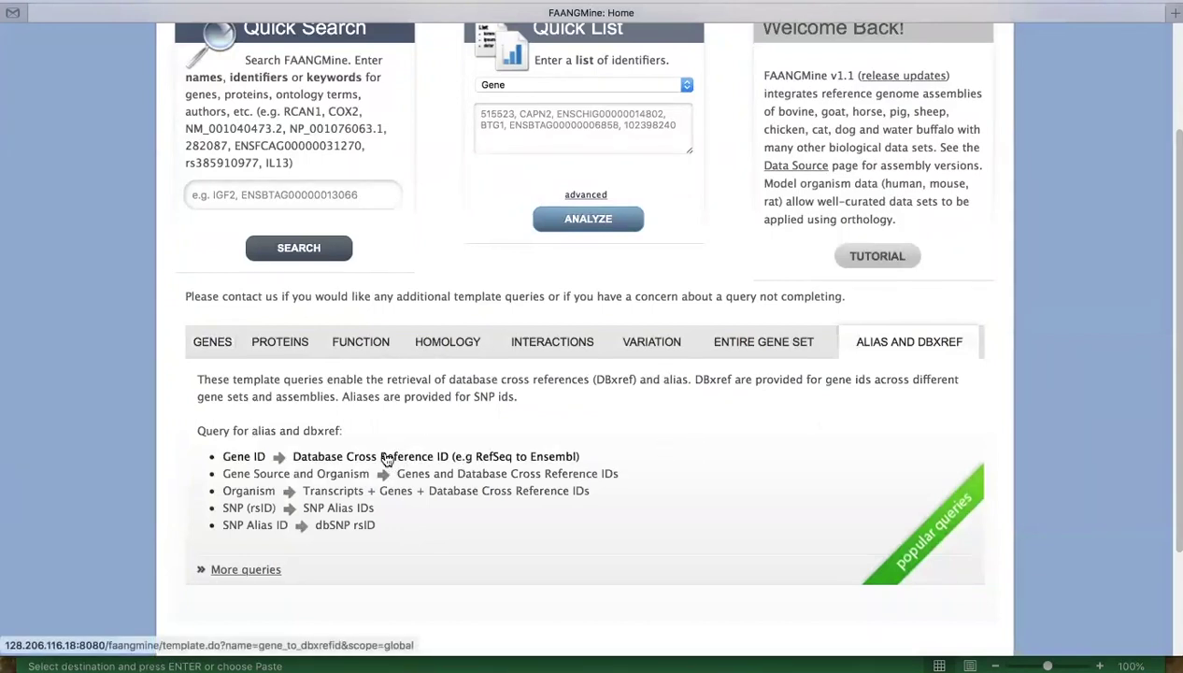
# Constrain the Gene ID to be IN the saved gene list "chicken de" and run the query
pyautogui.click(288, 280)
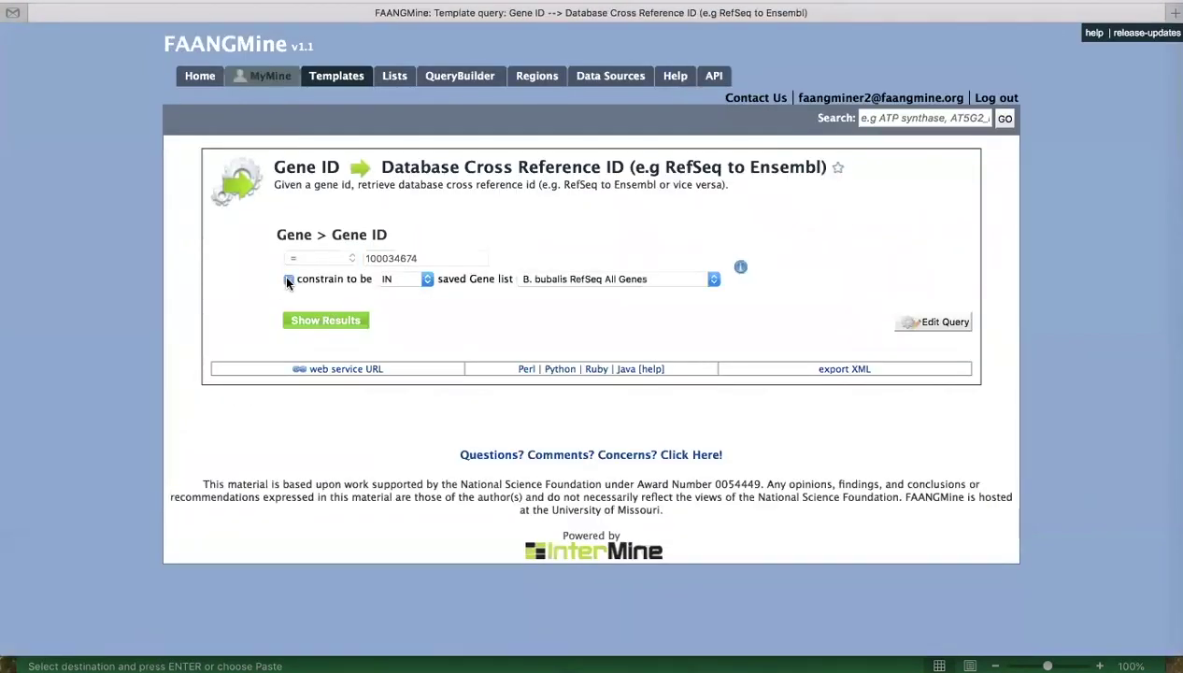
pyautogui.click(703, 278)
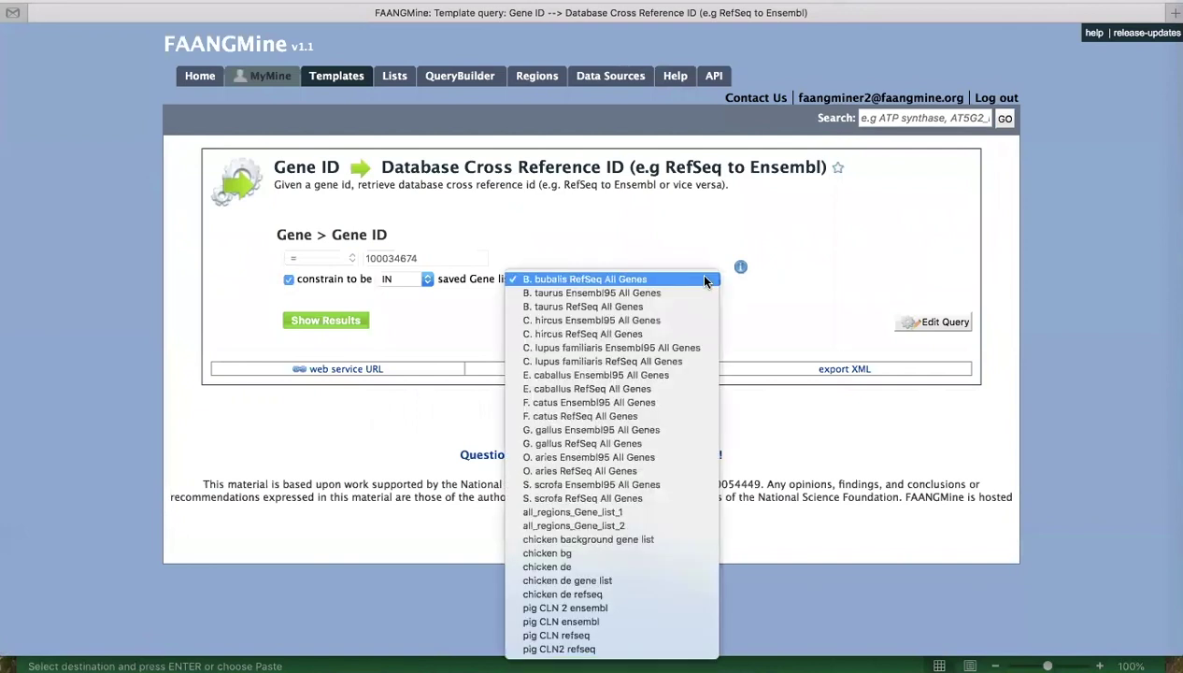
pyautogui.click(647, 564)
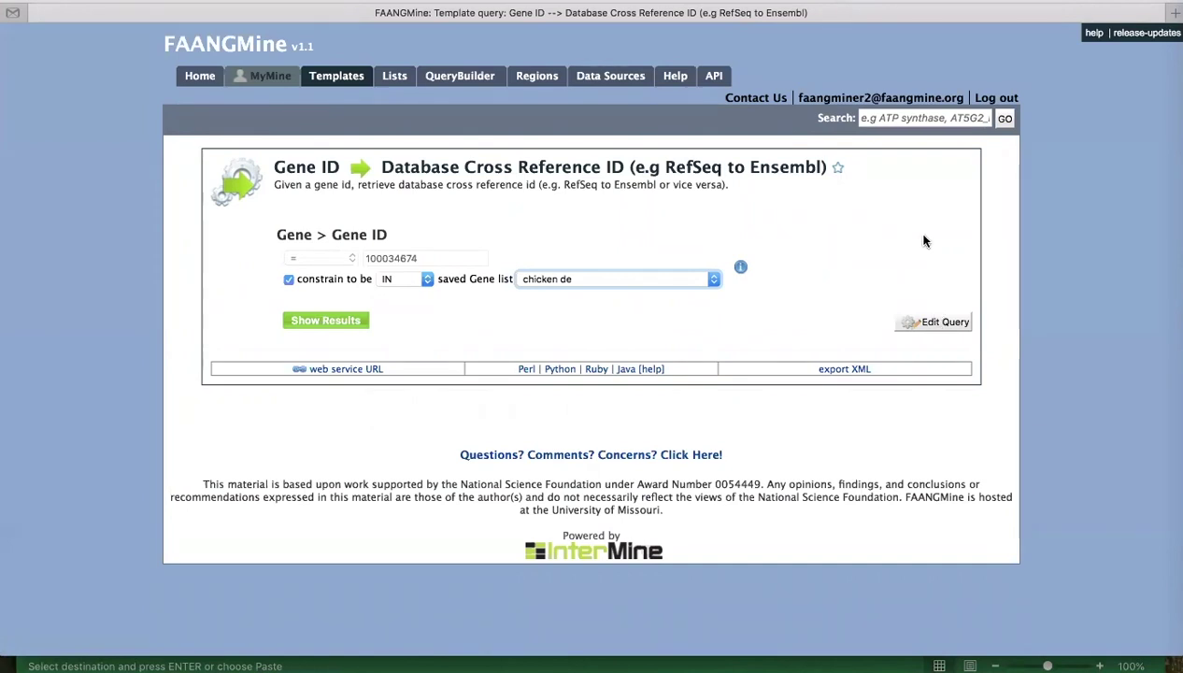
pyautogui.click(317, 324)
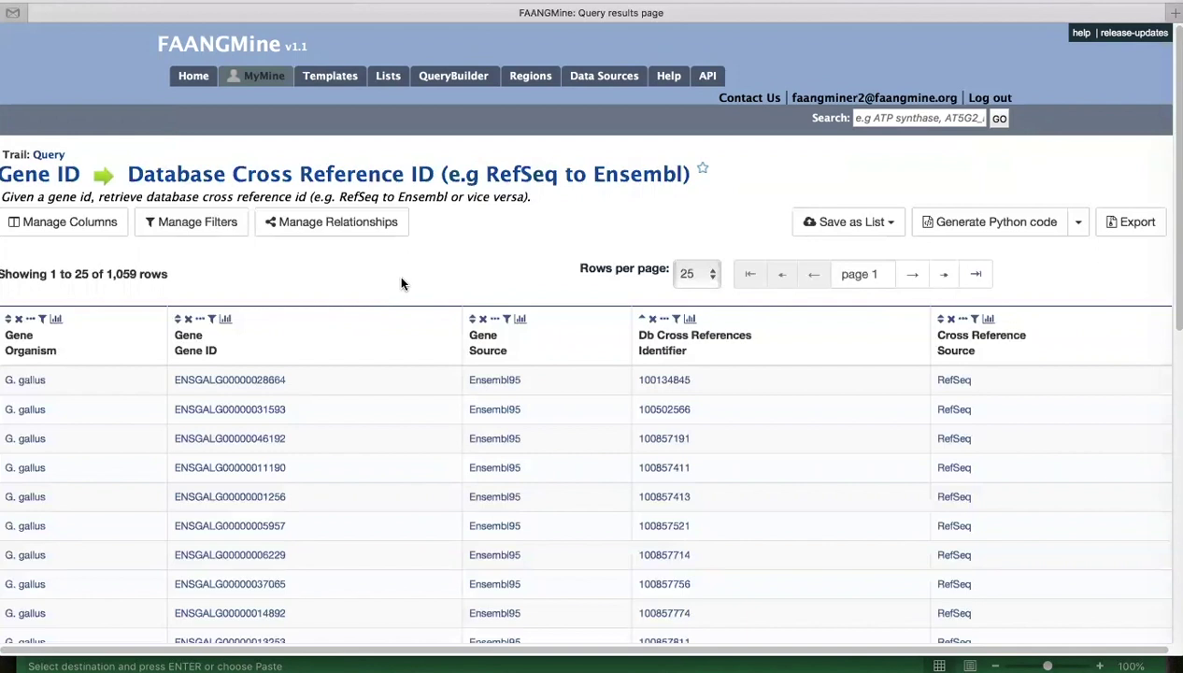
# Take the Gene Organism column out of the selected columns for the cross-reference results
pyautogui.click(86, 229)
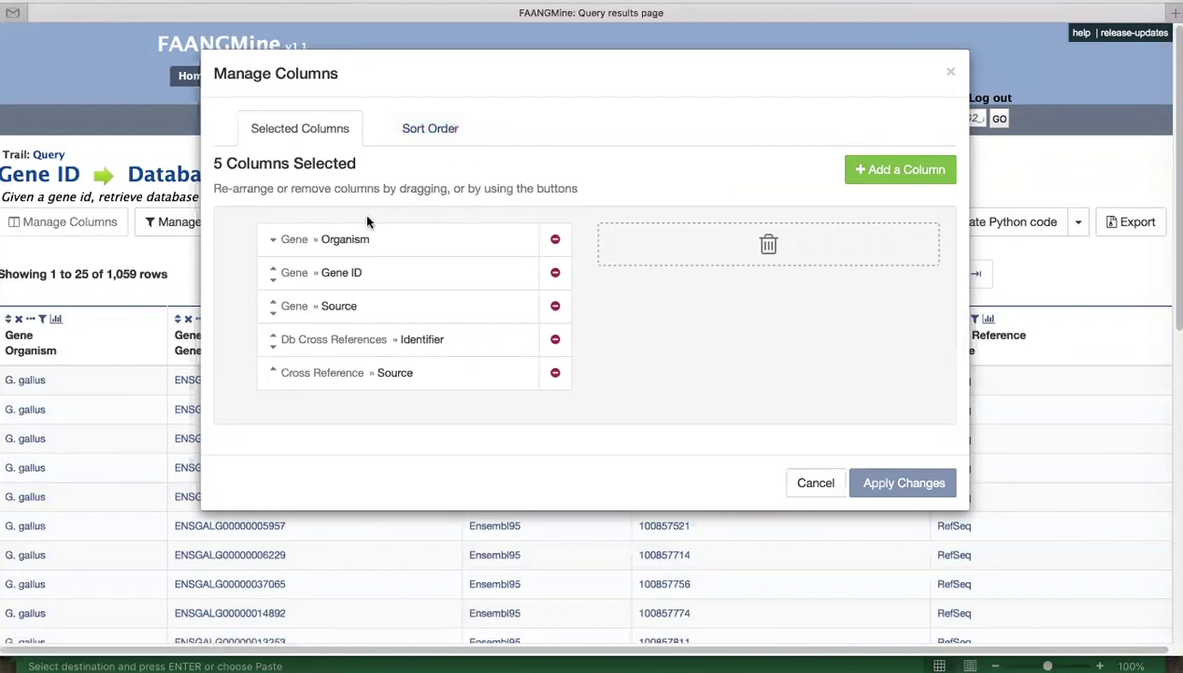
pyautogui.click(554, 242)
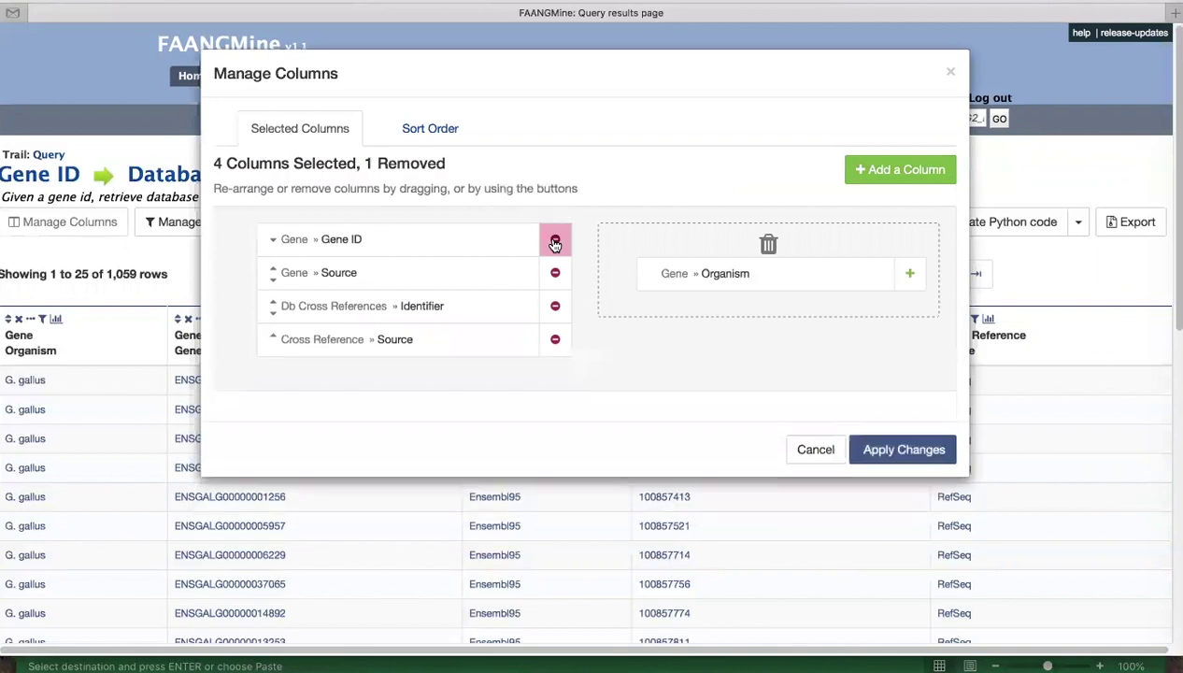
# Start adding columns to the cross-reference results and choose the gene's own Symbol attribute
pyautogui.click(897, 172)
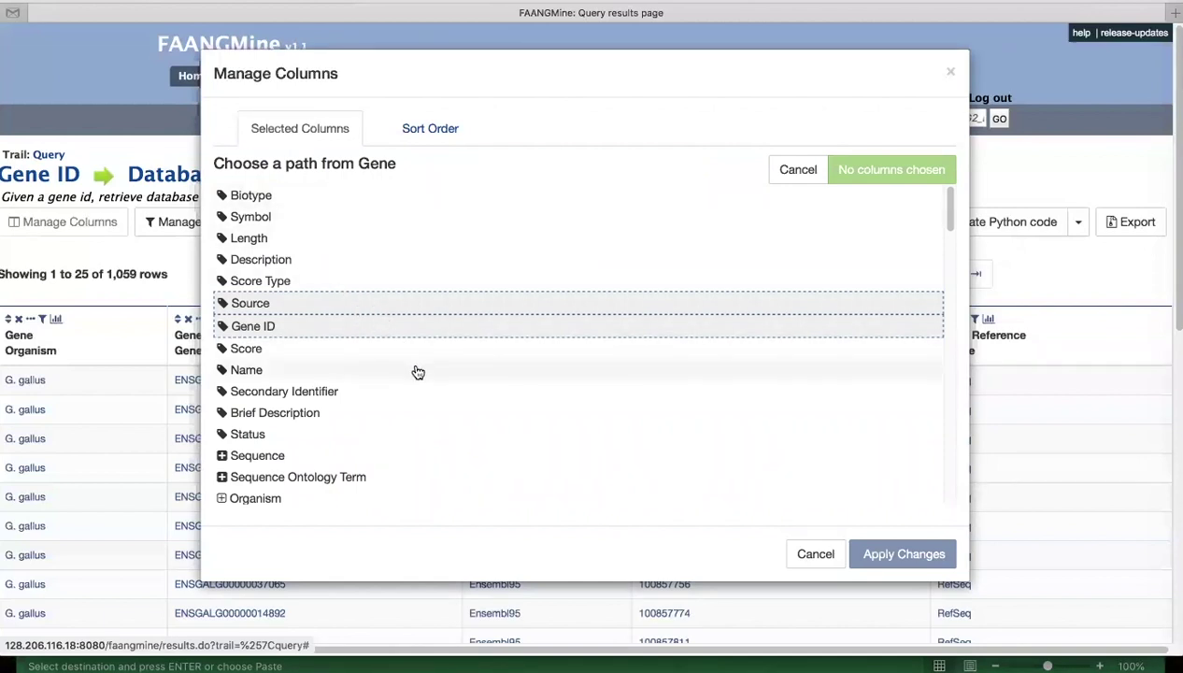
pyautogui.moveTo(415, 370); pyautogui.dragTo(507, 343)
pyautogui.scroll(-1, 508, 345)
pyautogui.scroll(-3, 508, 345)
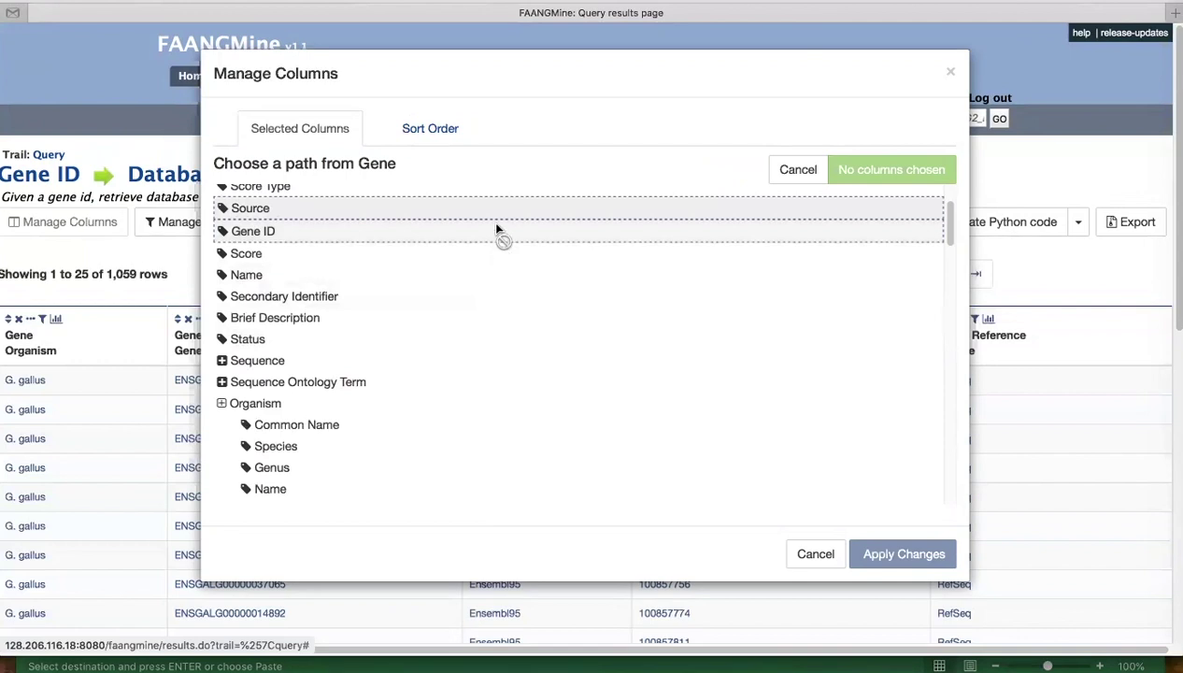
pyautogui.scroll(-3, 502, 280)
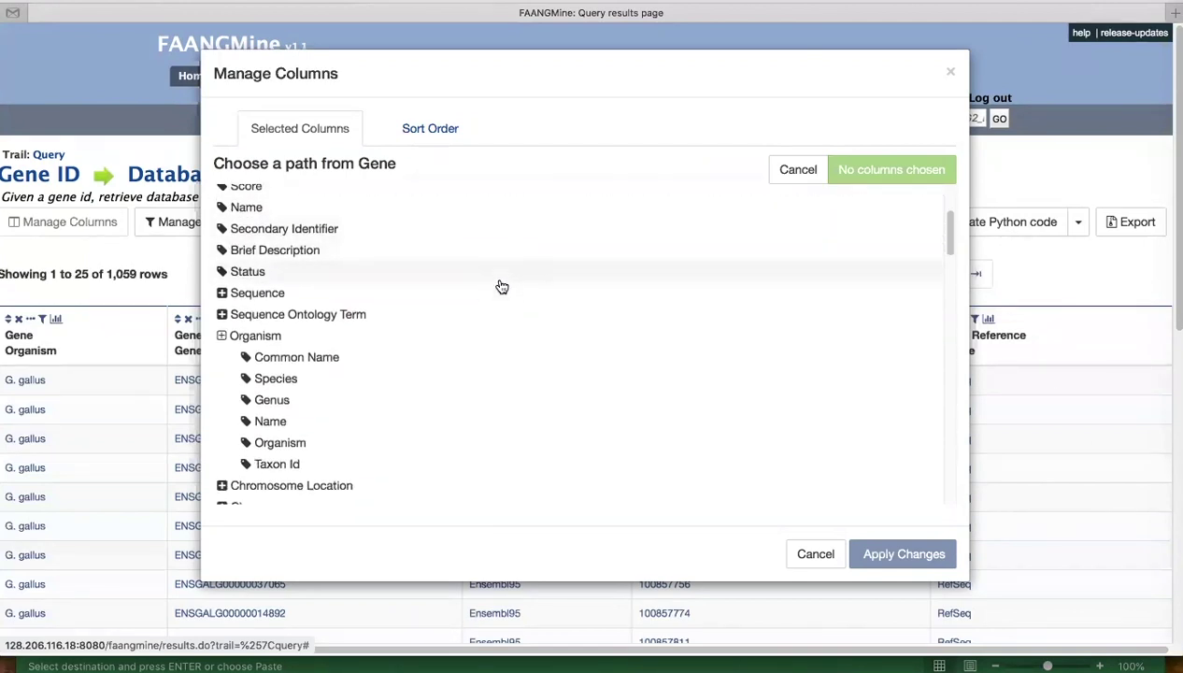
pyautogui.scroll(-1, 502, 286)
pyautogui.scroll(2, 502, 287)
pyautogui.moveTo(502, 285); pyautogui.dragTo(452, 236)
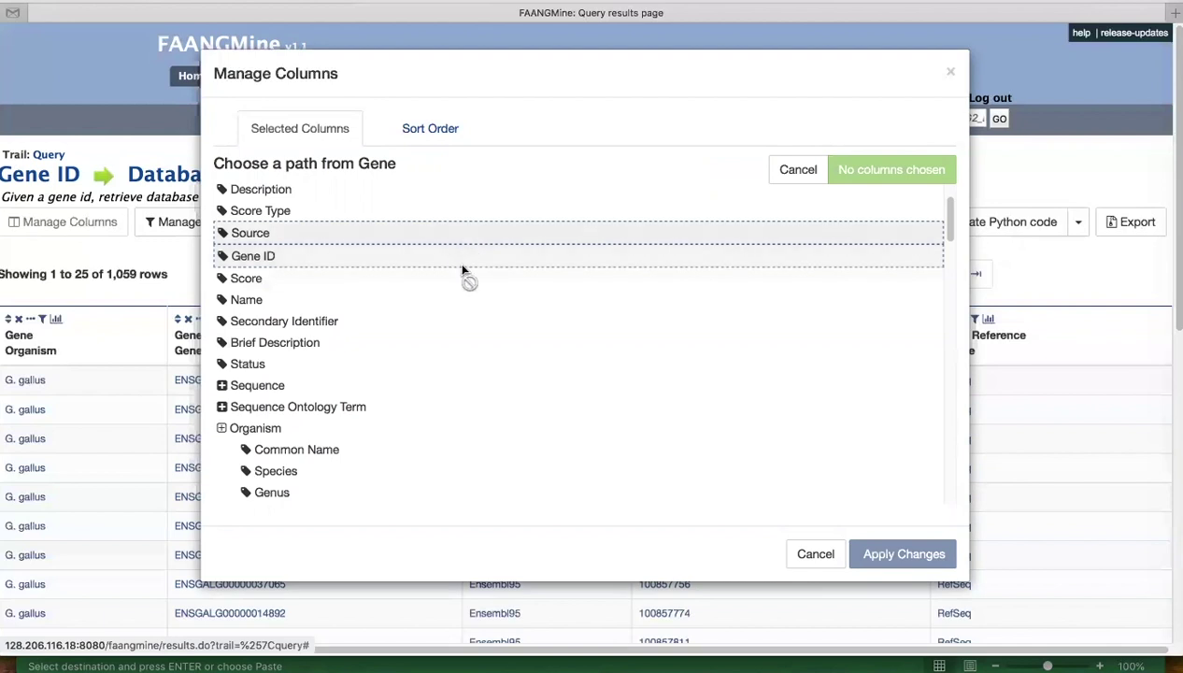
pyautogui.scroll(-1, 520, 352)
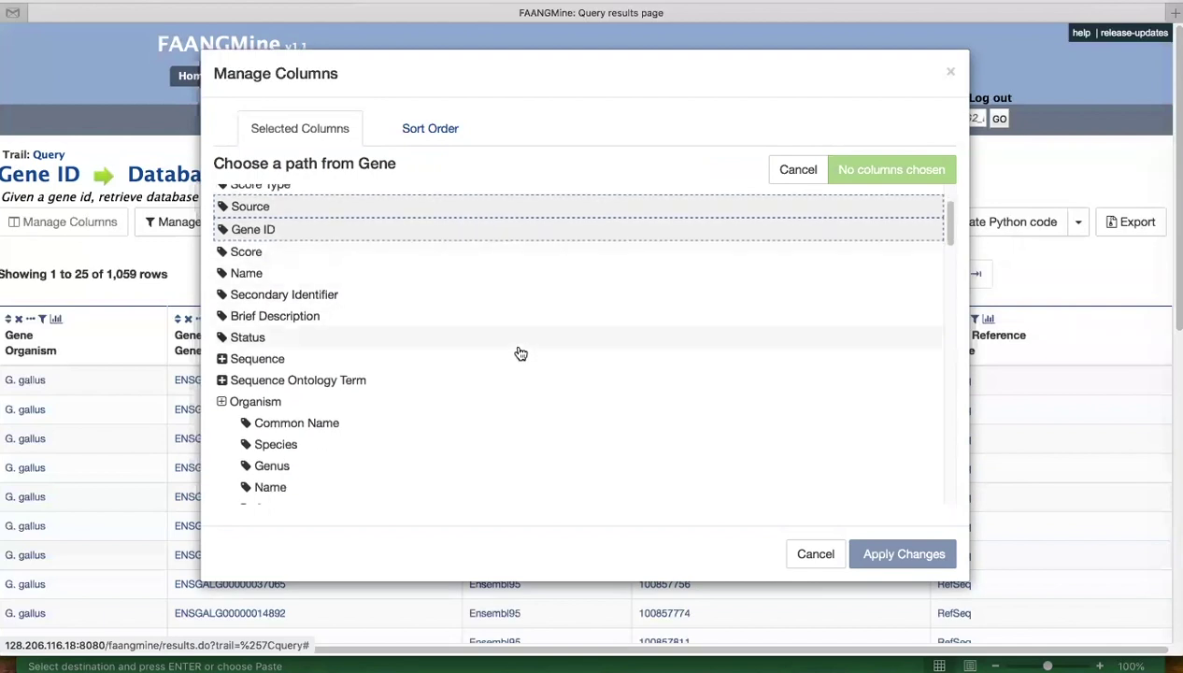
pyautogui.scroll(1, 520, 353)
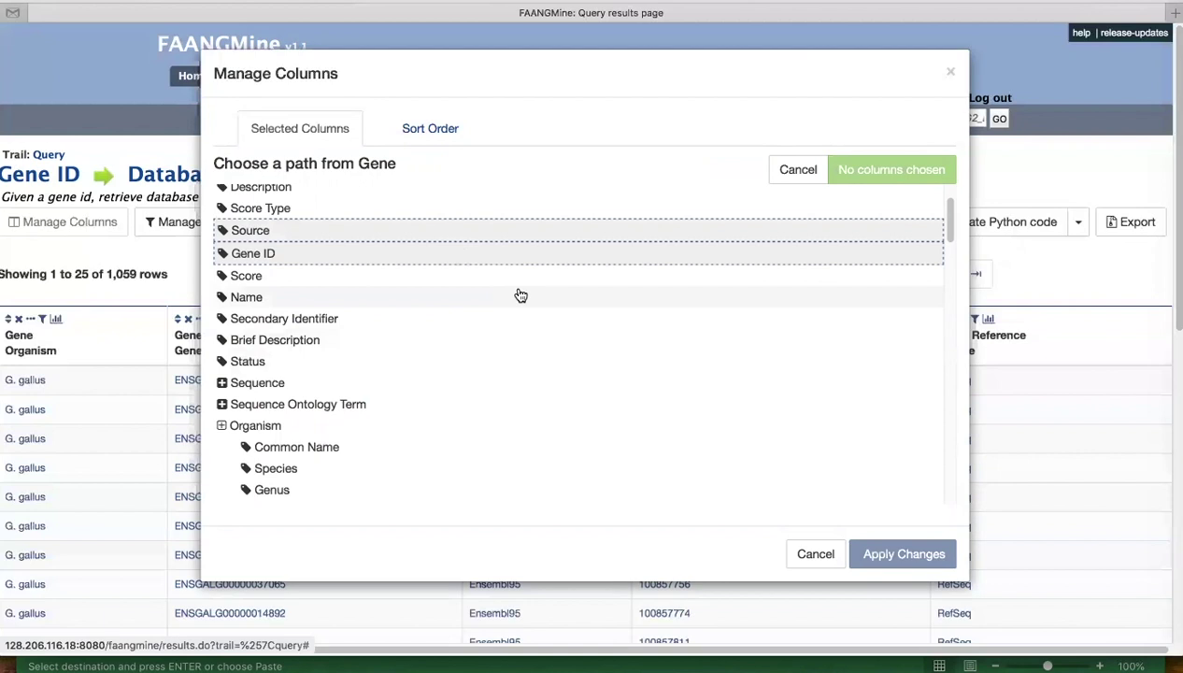
pyautogui.scroll(2, 438, 321)
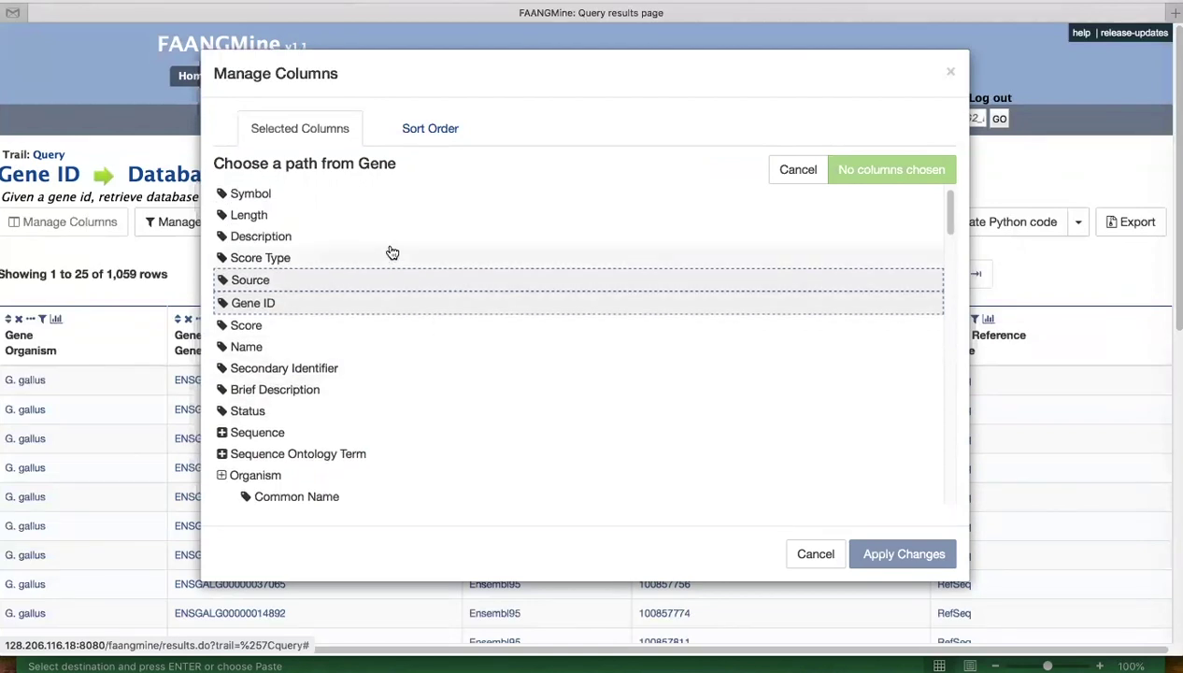
pyautogui.scroll(1, 280, 229)
pyautogui.click(294, 217)
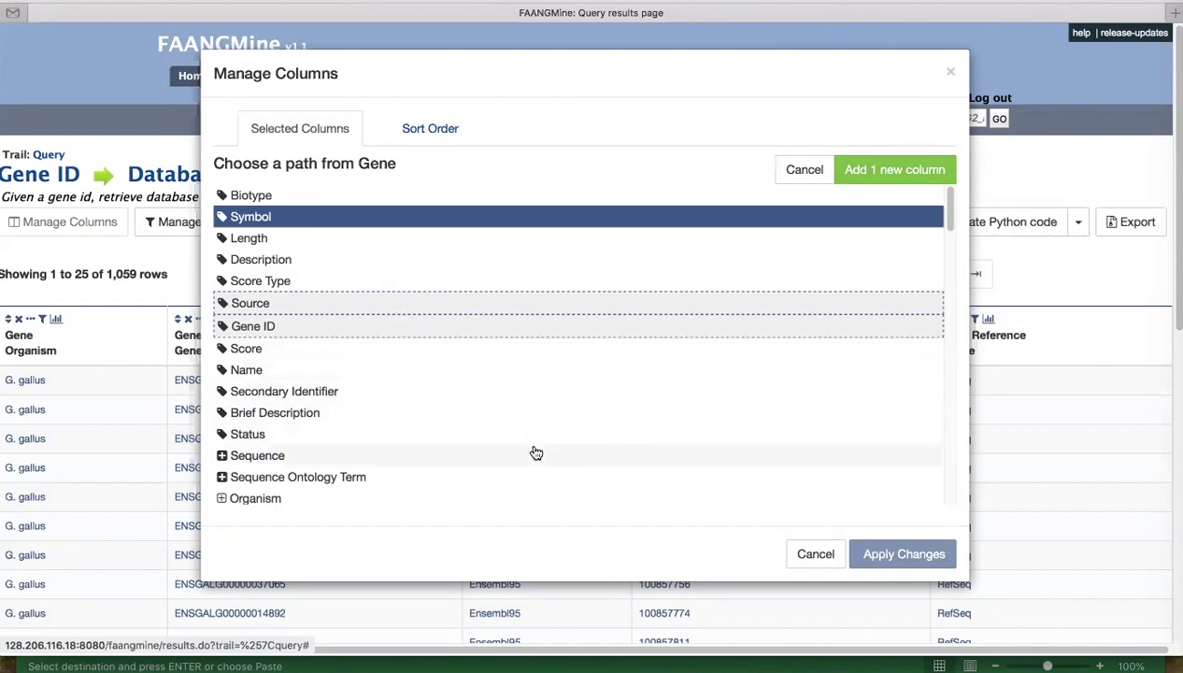
# Choose Symbol under Db Cross References » Cross Reference as well, and add both new columns to the selection
pyautogui.scroll(-5, 535, 453)
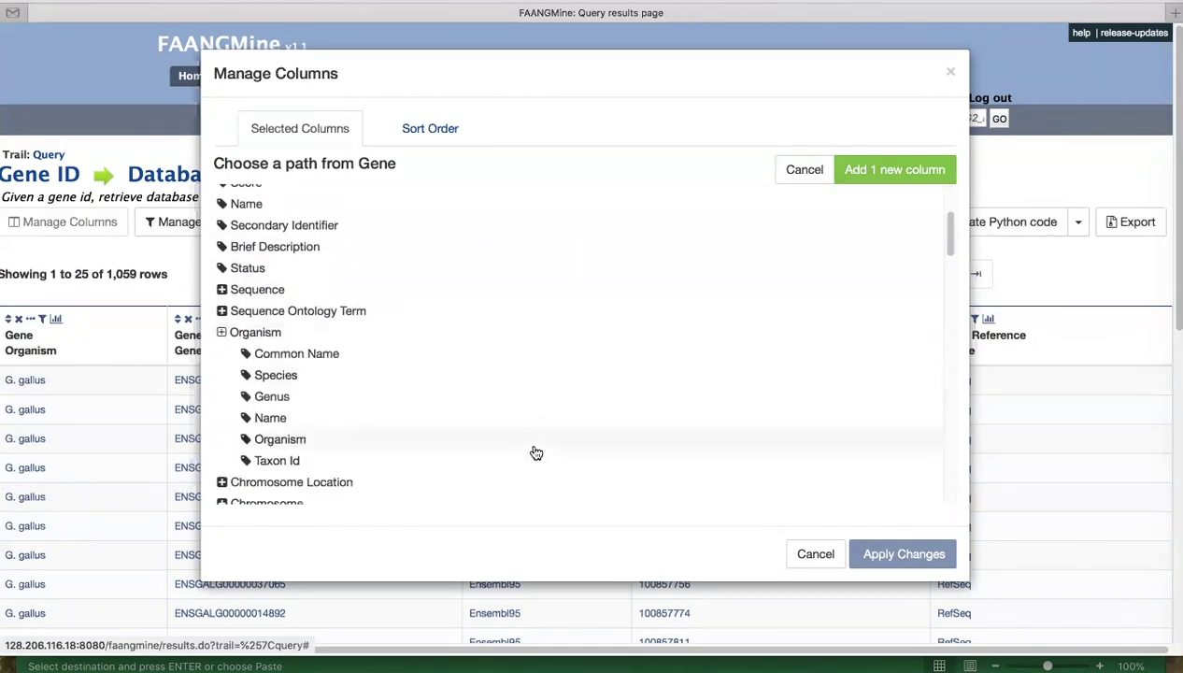
pyautogui.scroll(-8, 535, 453)
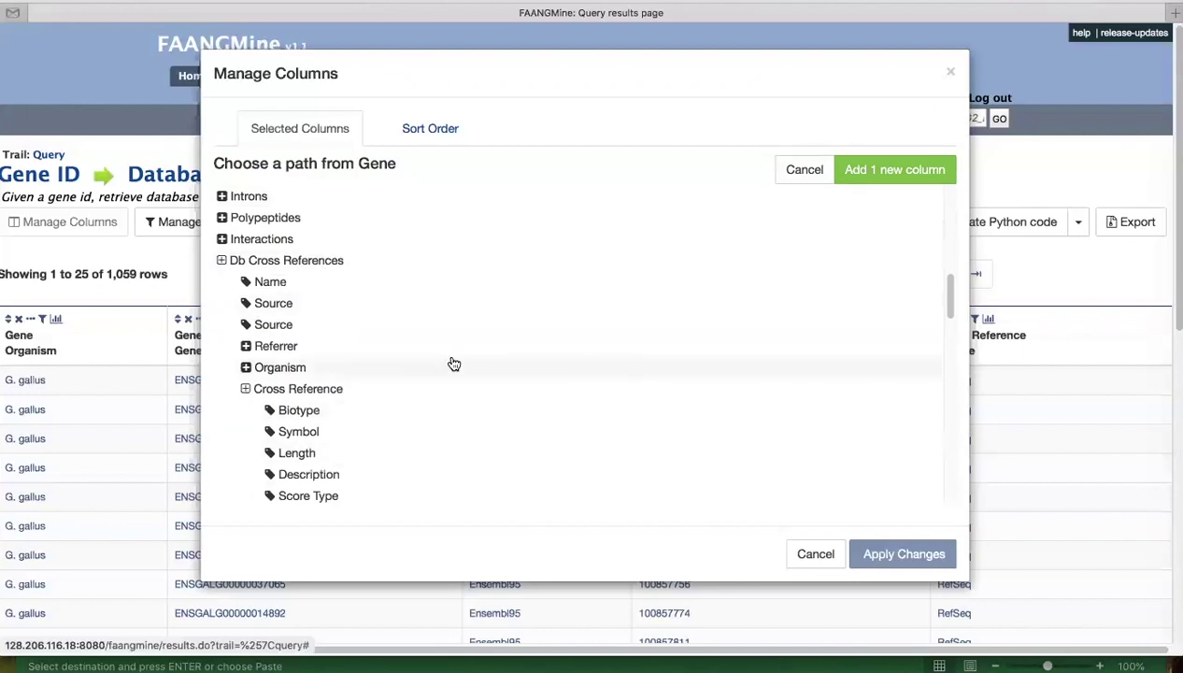
pyautogui.scroll(-2, 452, 365)
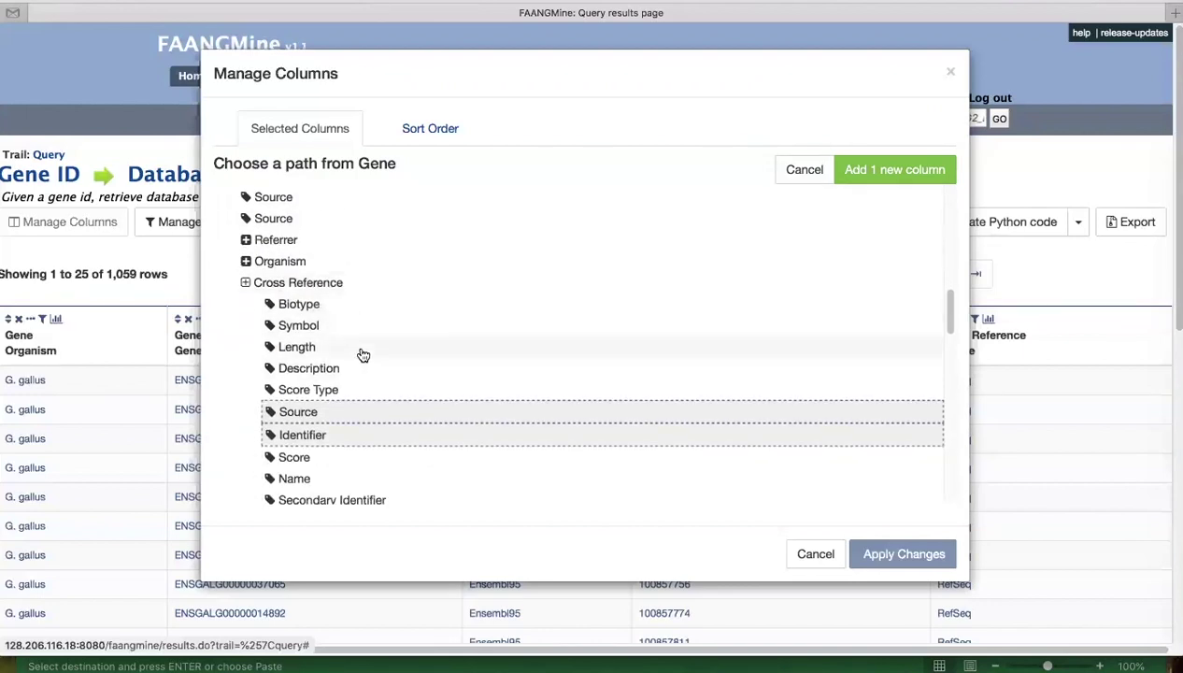
pyautogui.scroll(-3, 393, 322)
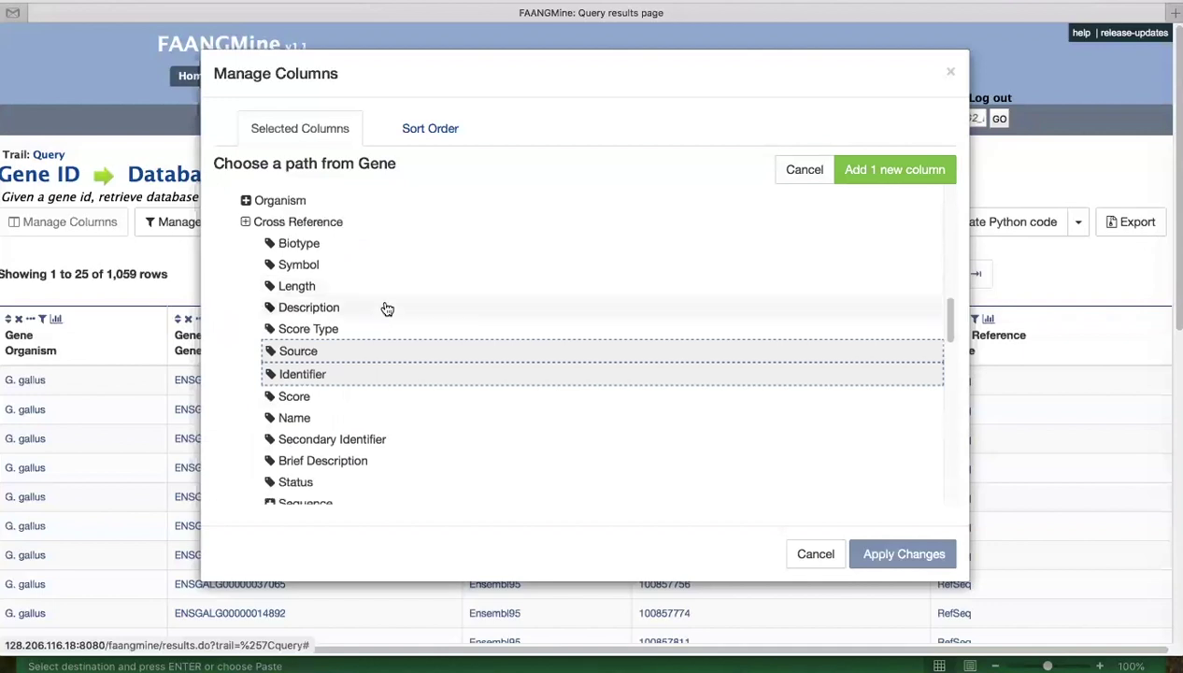
pyautogui.scroll(-1, 385, 303)
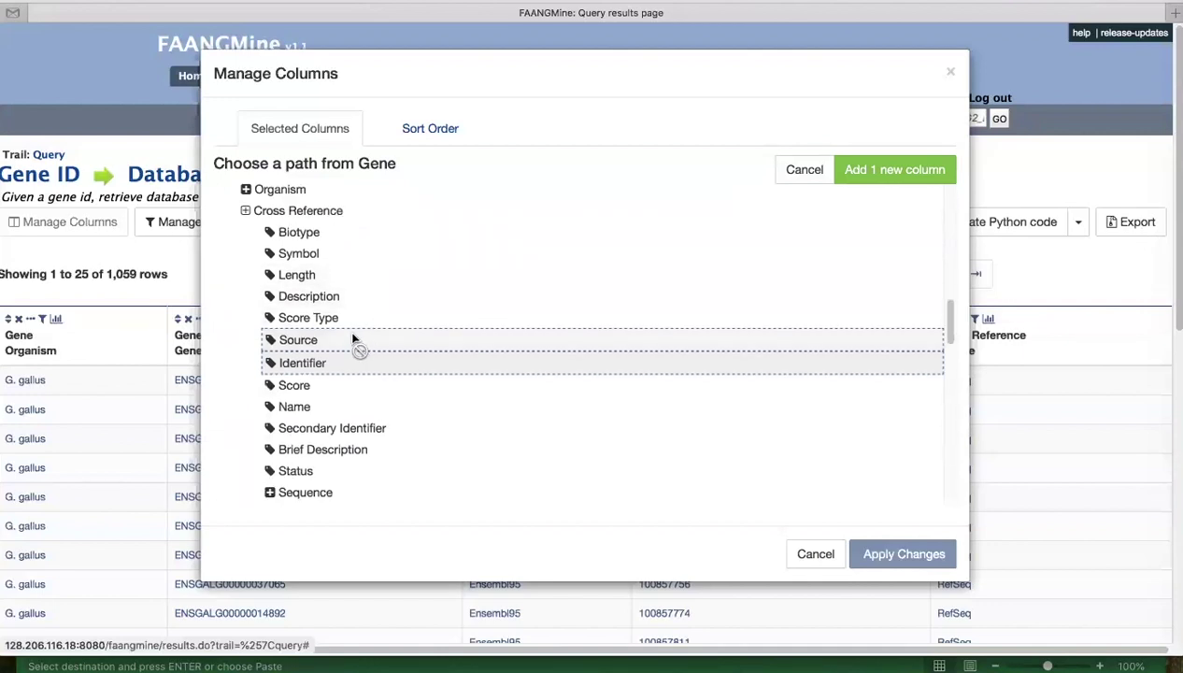
pyautogui.click(297, 254)
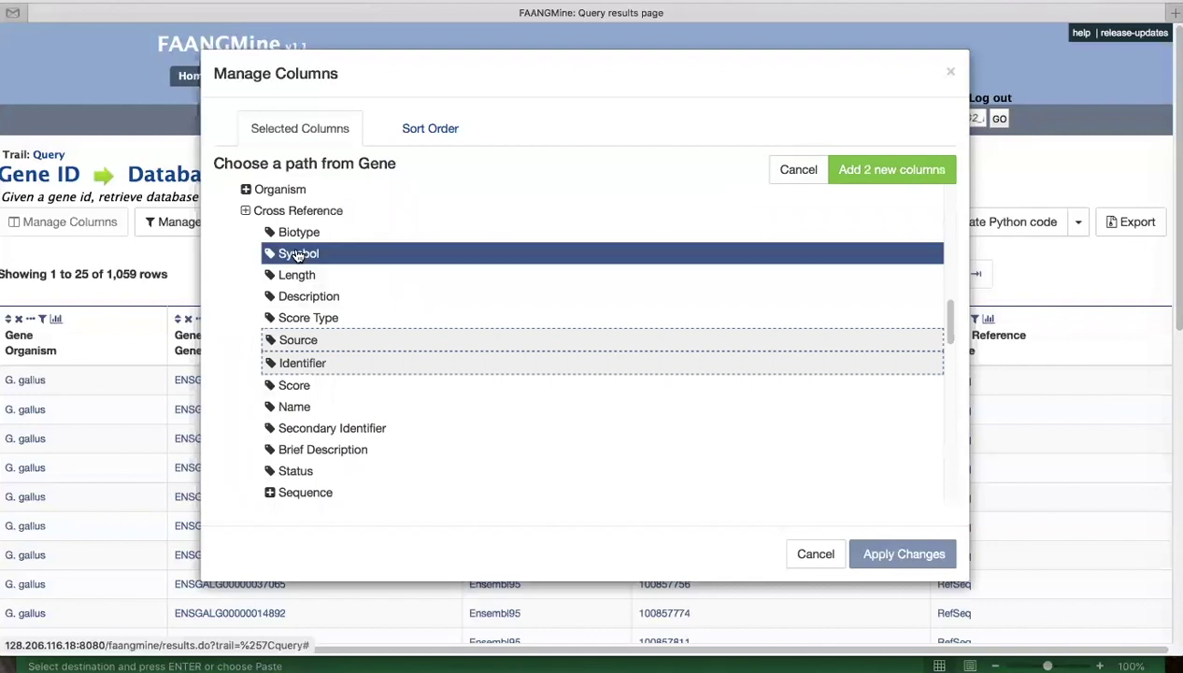
pyautogui.click(882, 175)
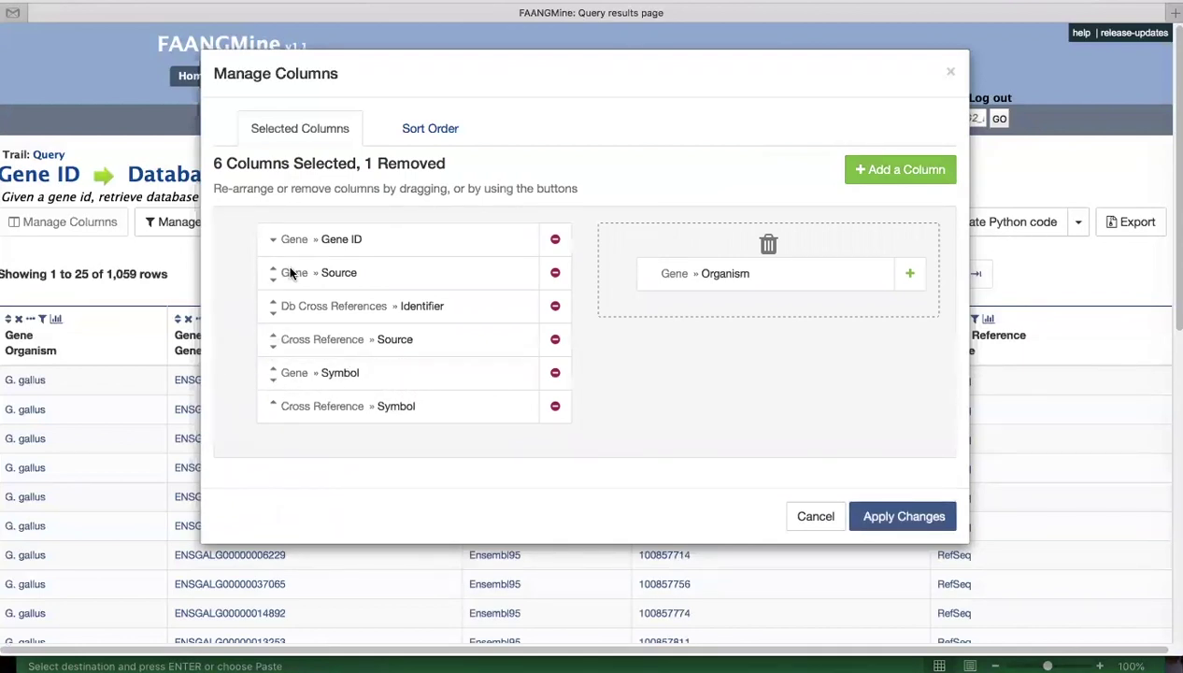
# Reorder the columns so Gene Symbol follows Gene ID and Cross Reference Symbol precedes the Db Cross References Identifier, and apply the changes
pyautogui.click(274, 371)
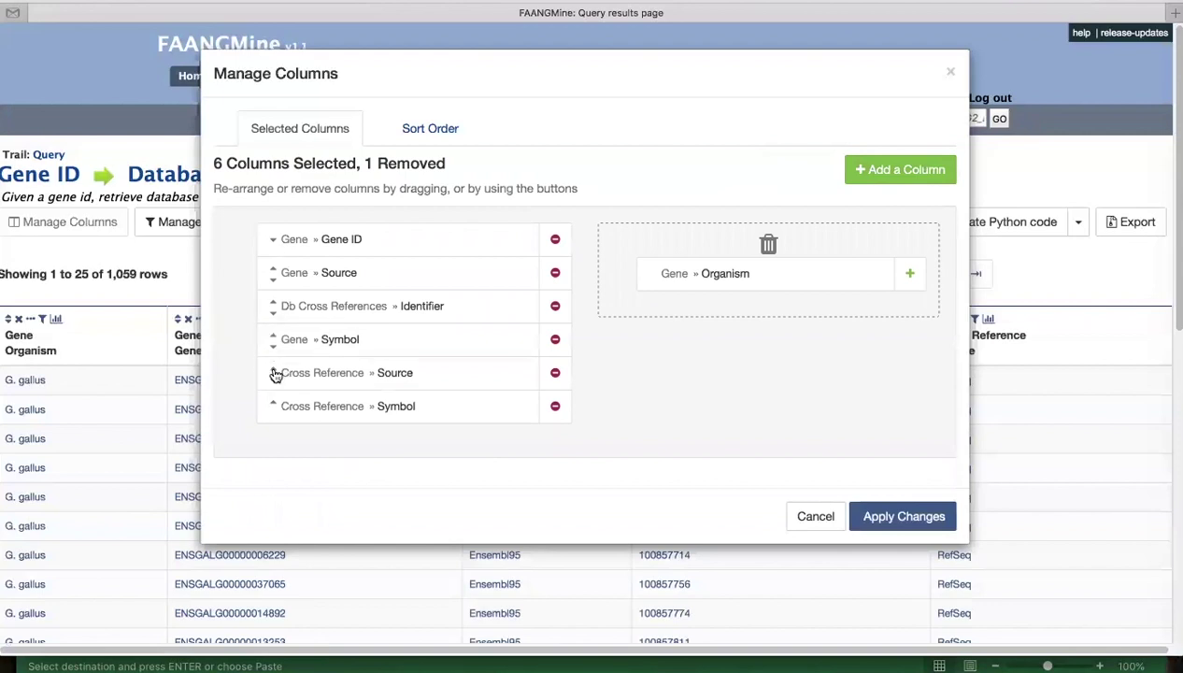
pyautogui.click(274, 334)
pyautogui.click(274, 300)
pyautogui.click(272, 402)
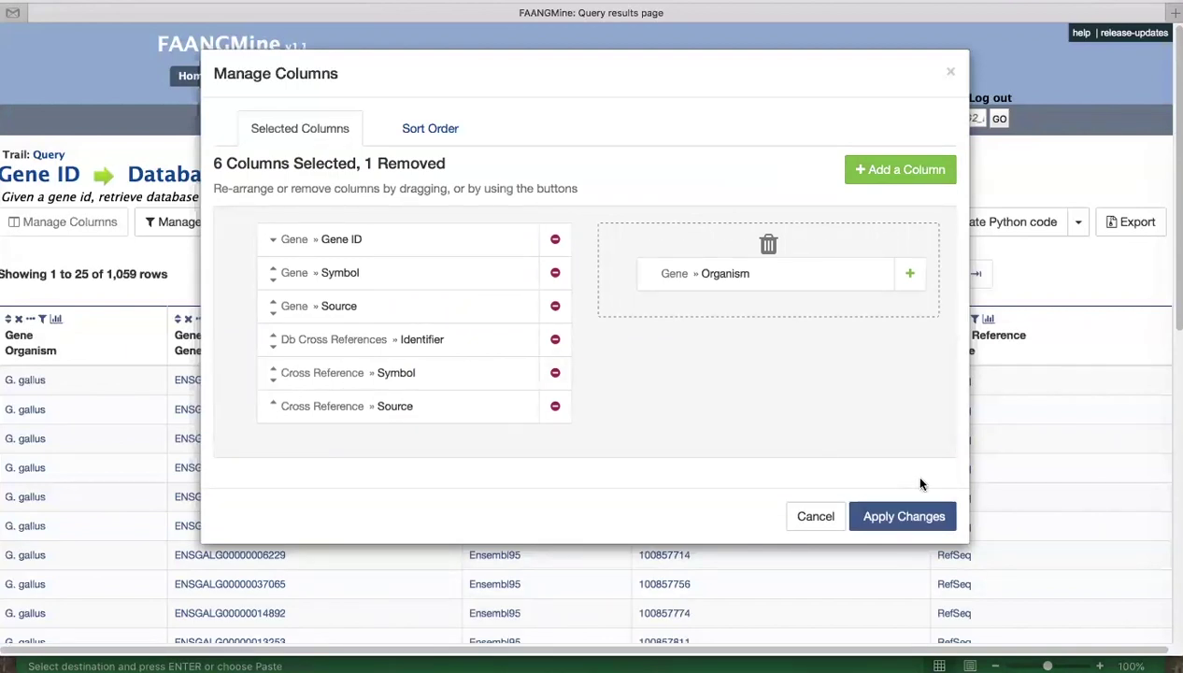
pyautogui.click(903, 516)
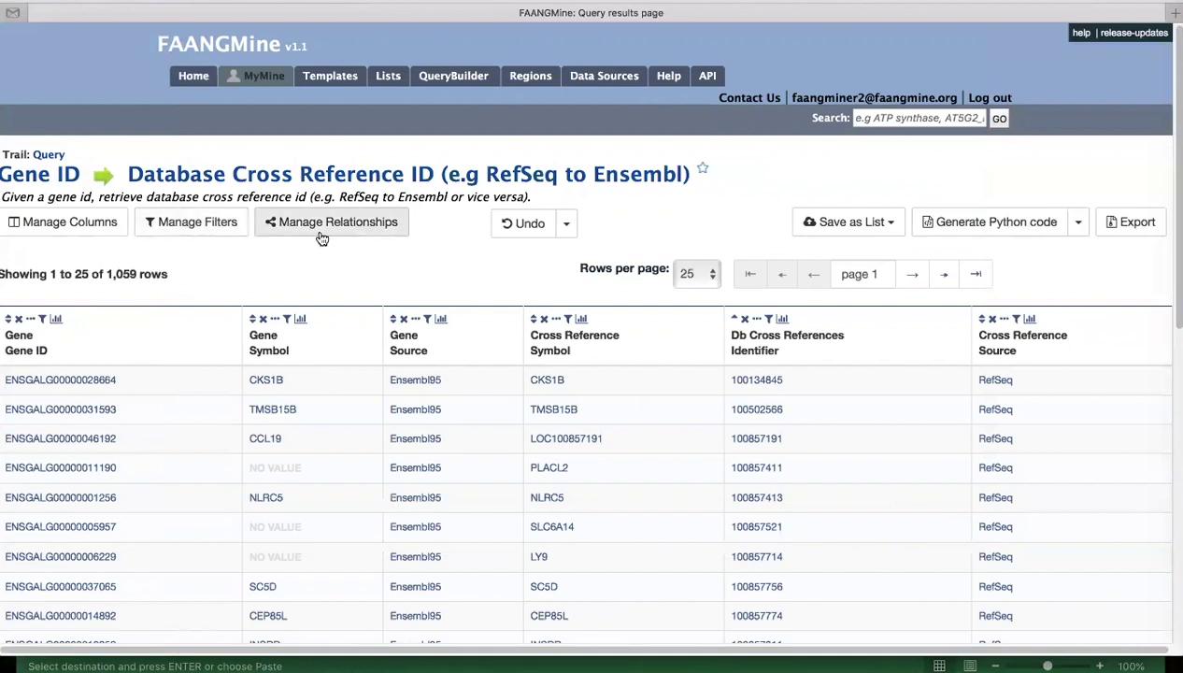
# Return to the home page, choose the "Gene → Pathway" template from the function queries, and open its query for editing
pyautogui.click(195, 77)
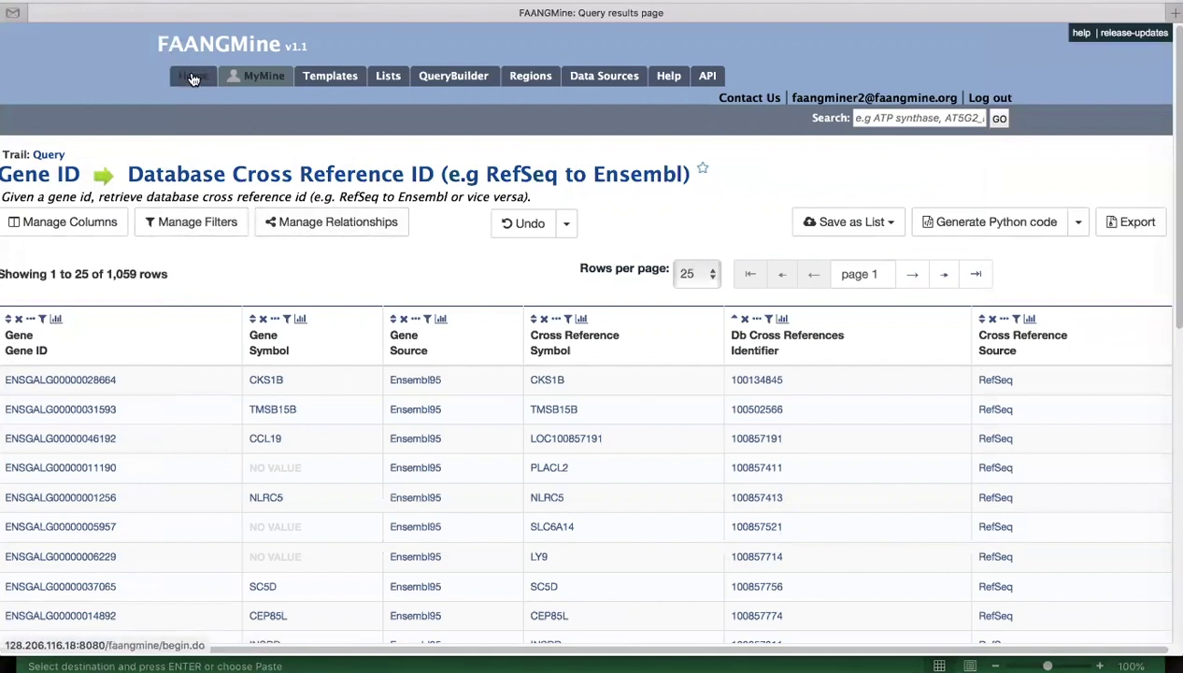
pyautogui.scroll(-2, 668, 532)
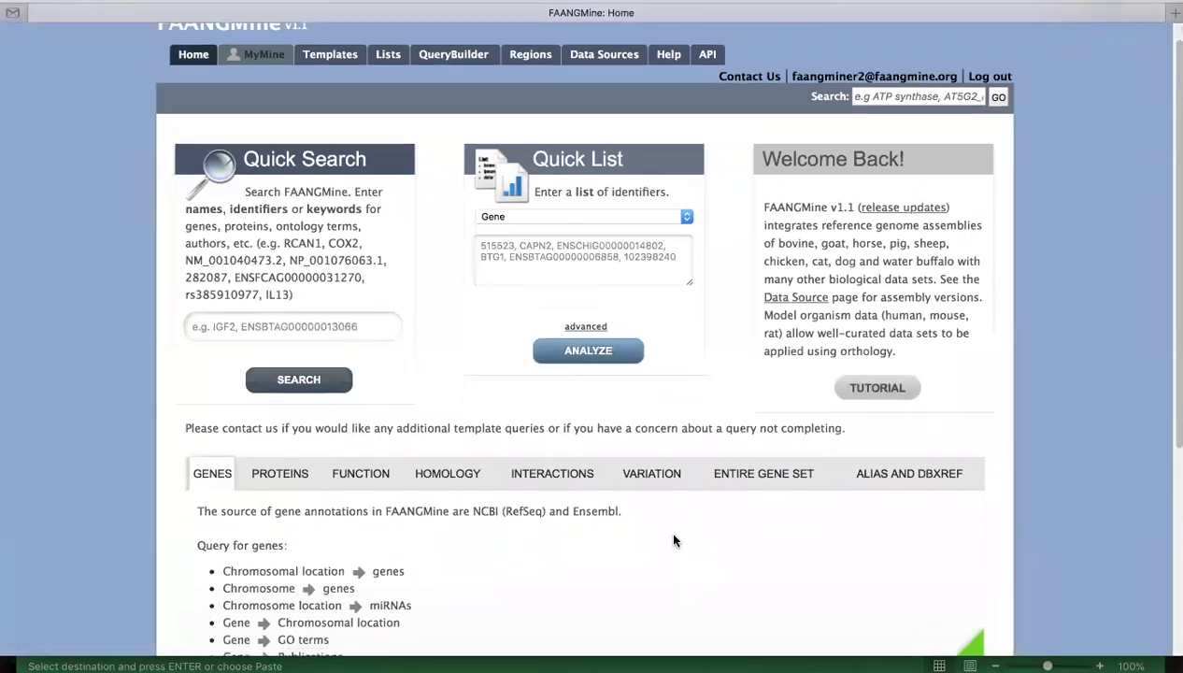
pyautogui.scroll(-2, 675, 540)
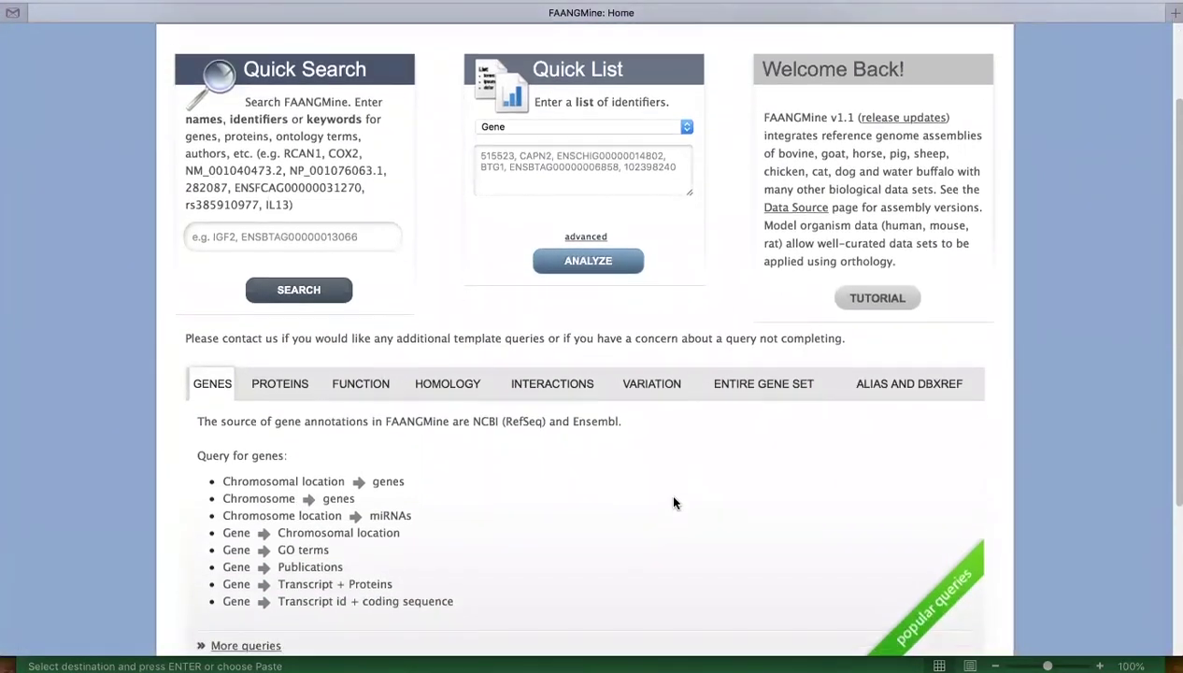
pyautogui.scroll(-1, 674, 503)
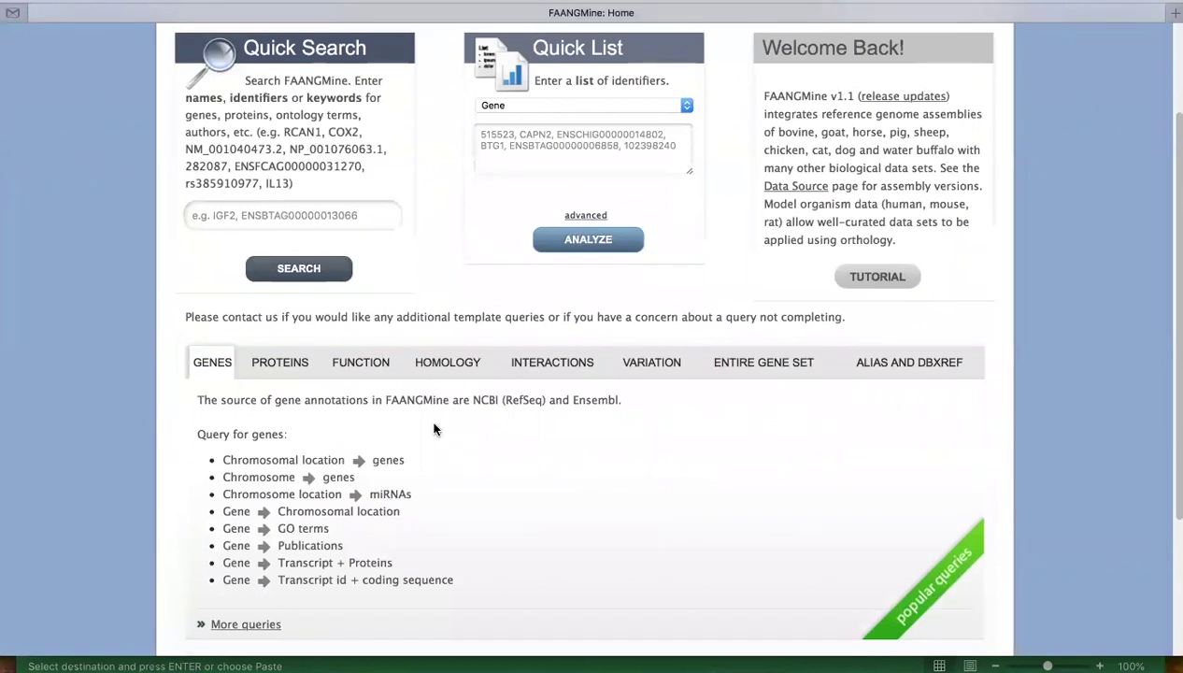
pyautogui.click(374, 370)
pyautogui.scroll(-1, 527, 435)
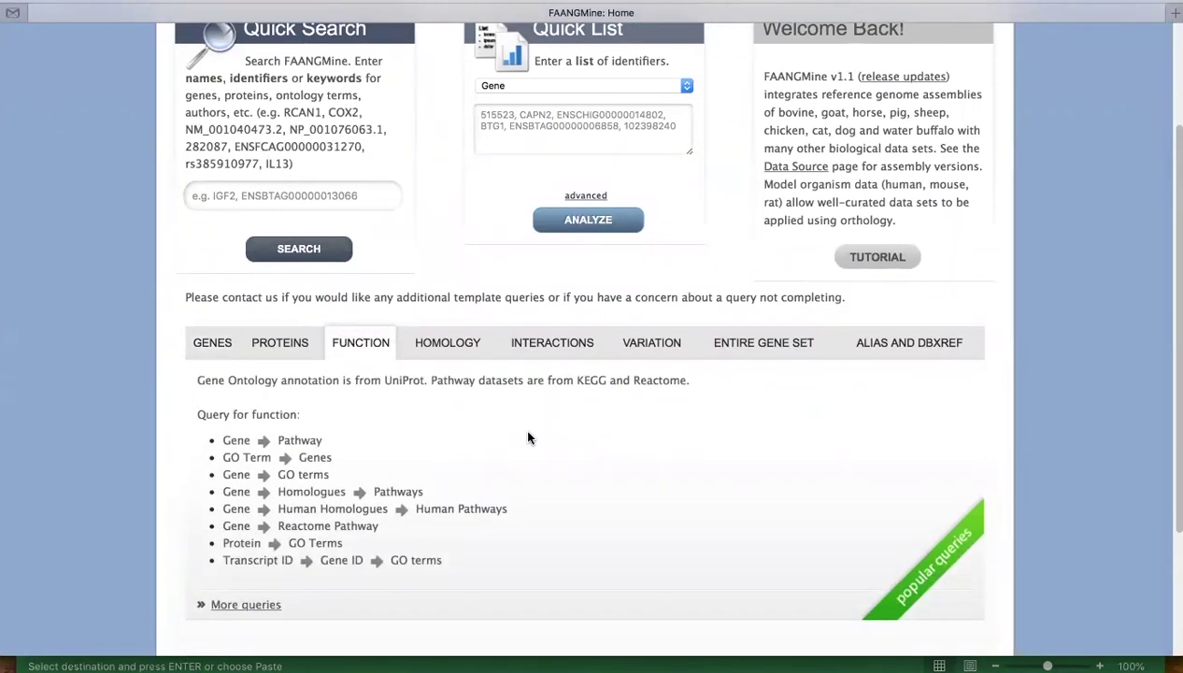
pyautogui.click(302, 440)
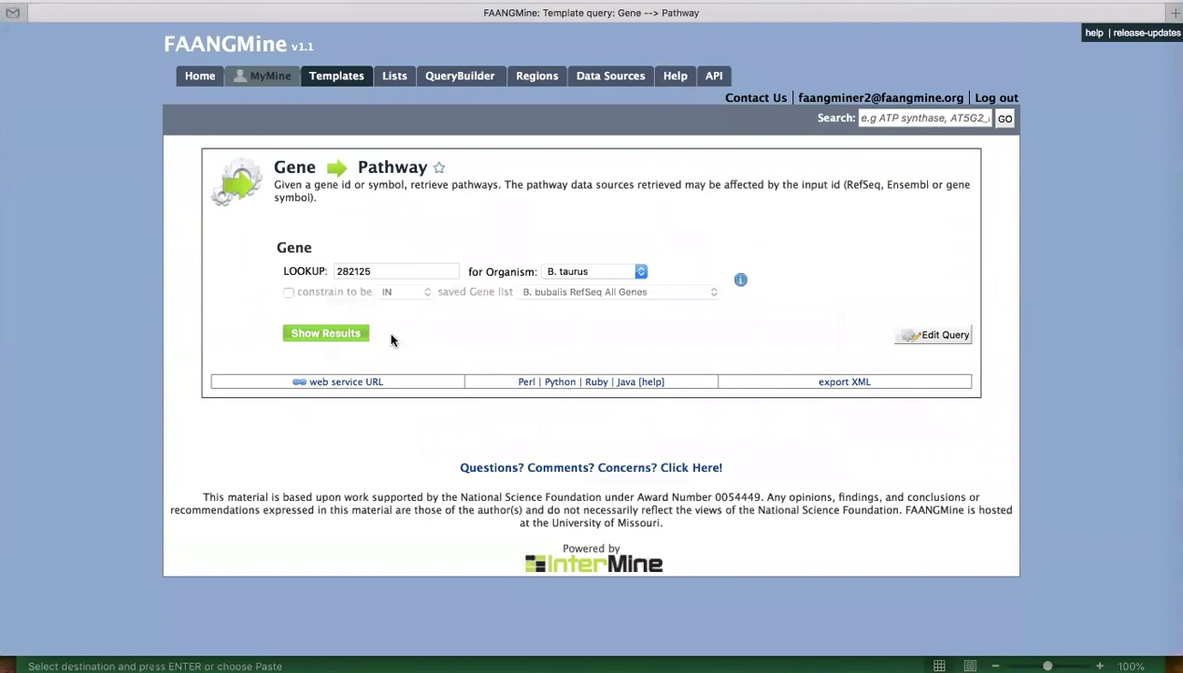
pyautogui.click(944, 337)
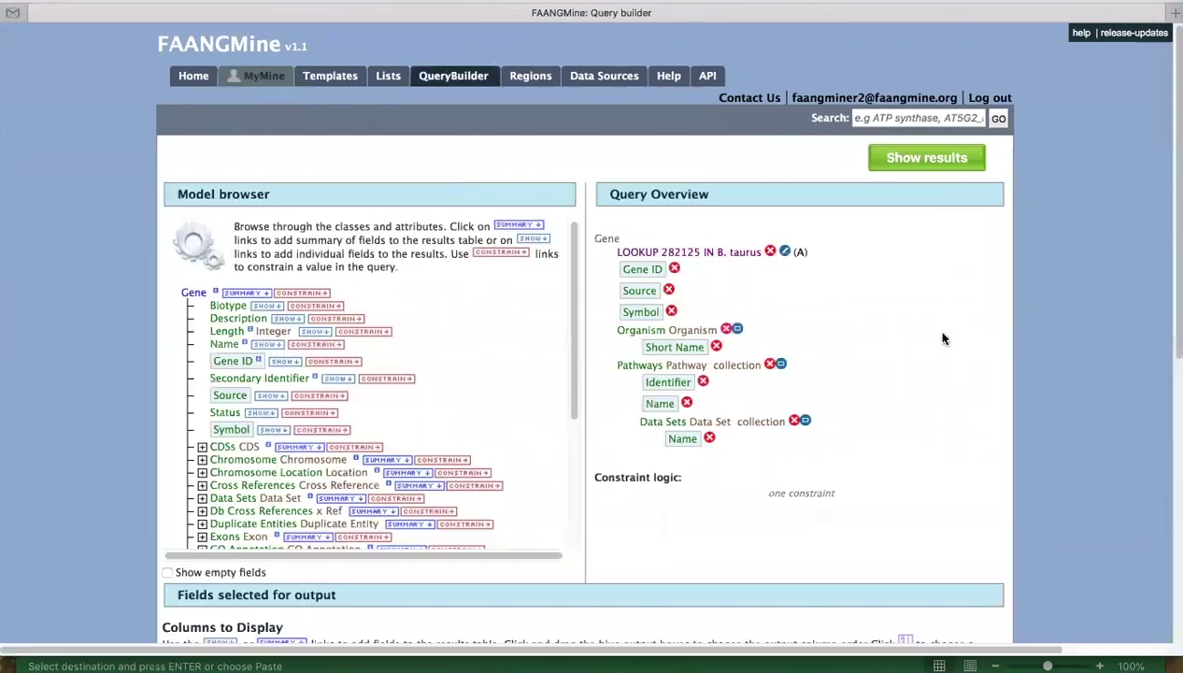
# Examine the gene classes and attributes in the model browser and the constraint and output fields in the query overview
pyautogui.scroll(-3, 965, 389)
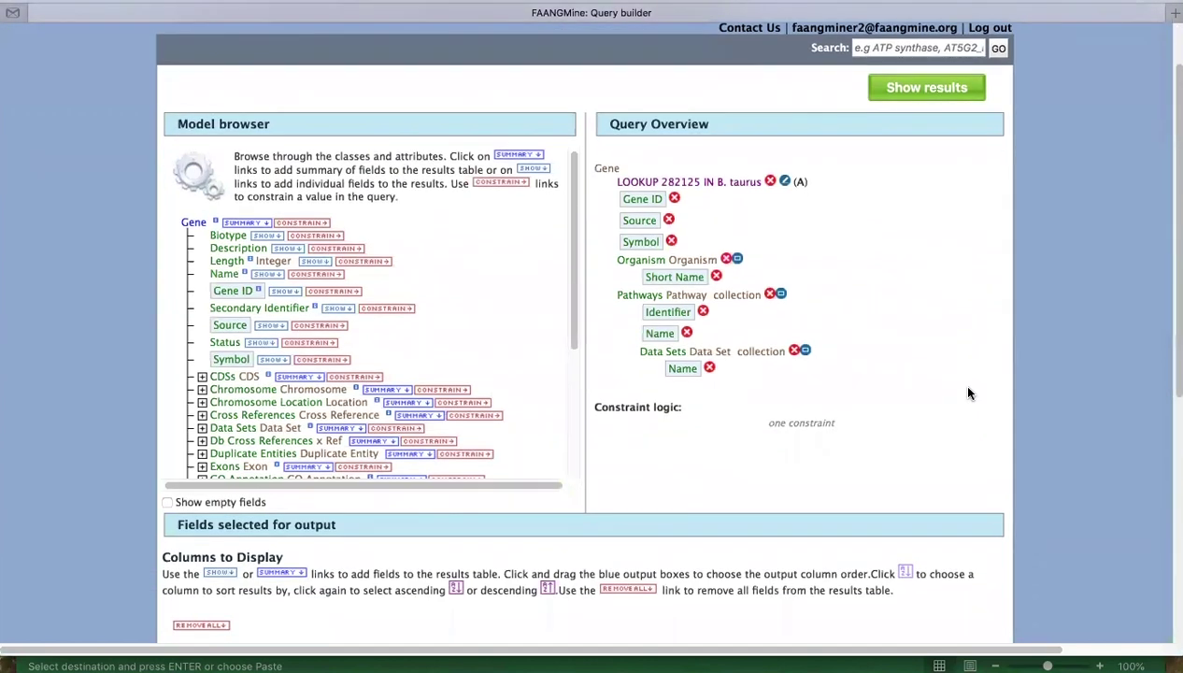
pyautogui.scroll(1, 1001, 399)
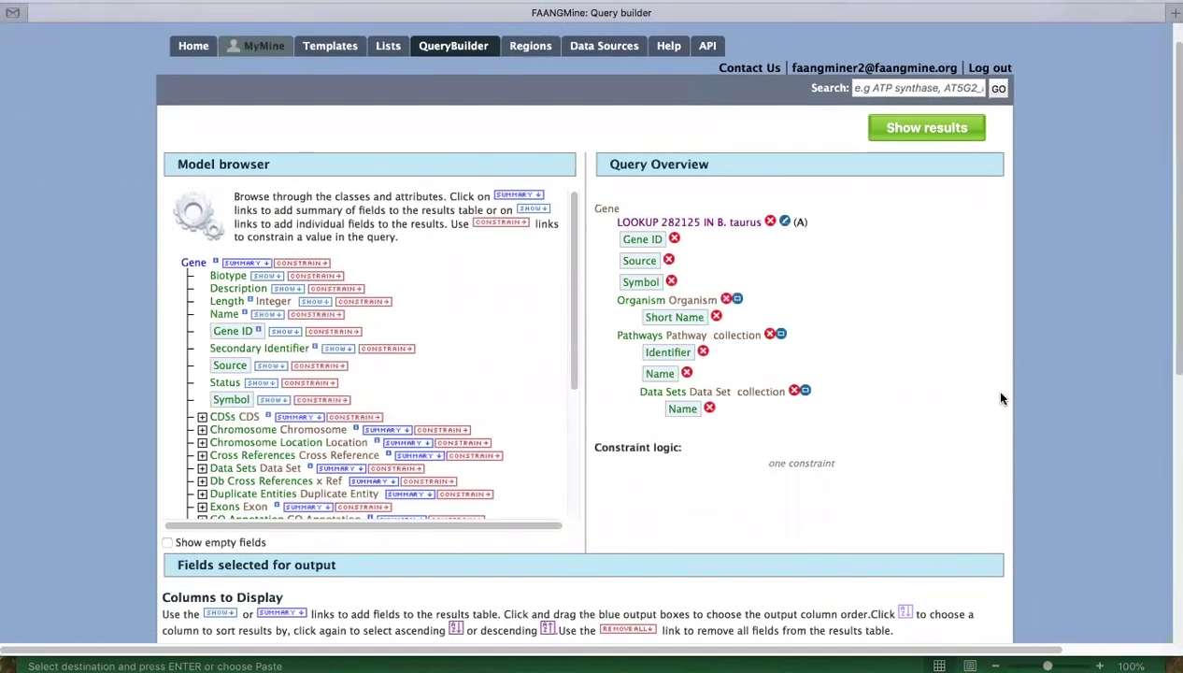
pyautogui.scroll(-1, 1001, 399)
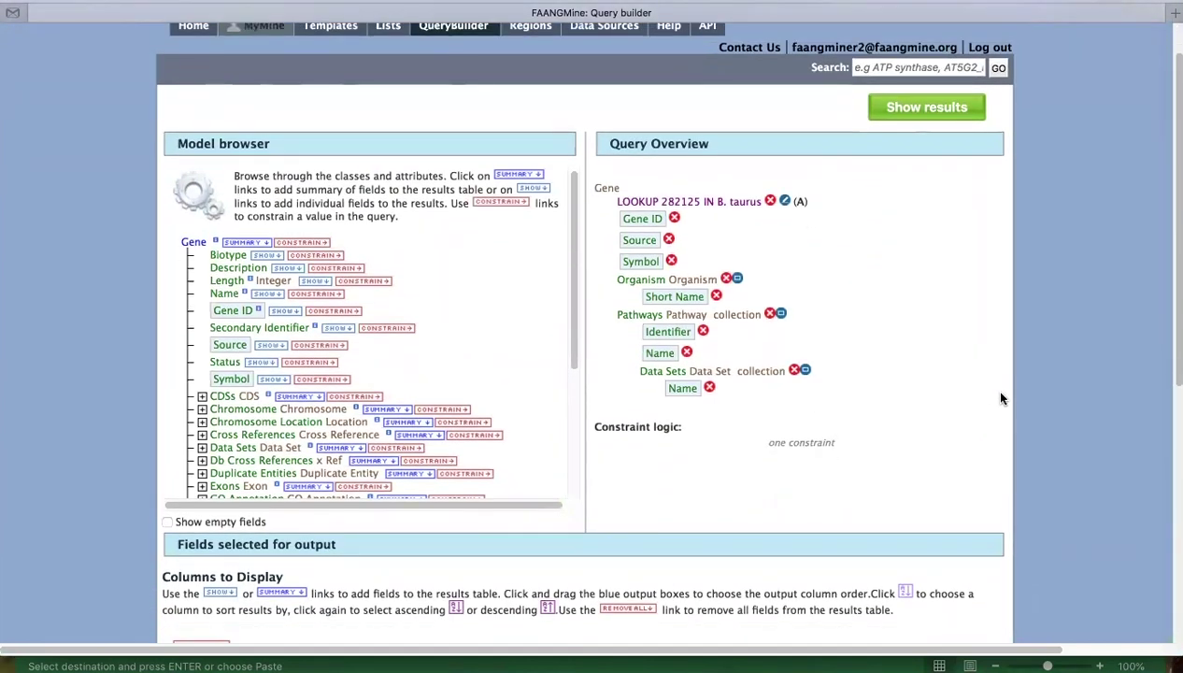
pyautogui.scroll(-1, 932, 375)
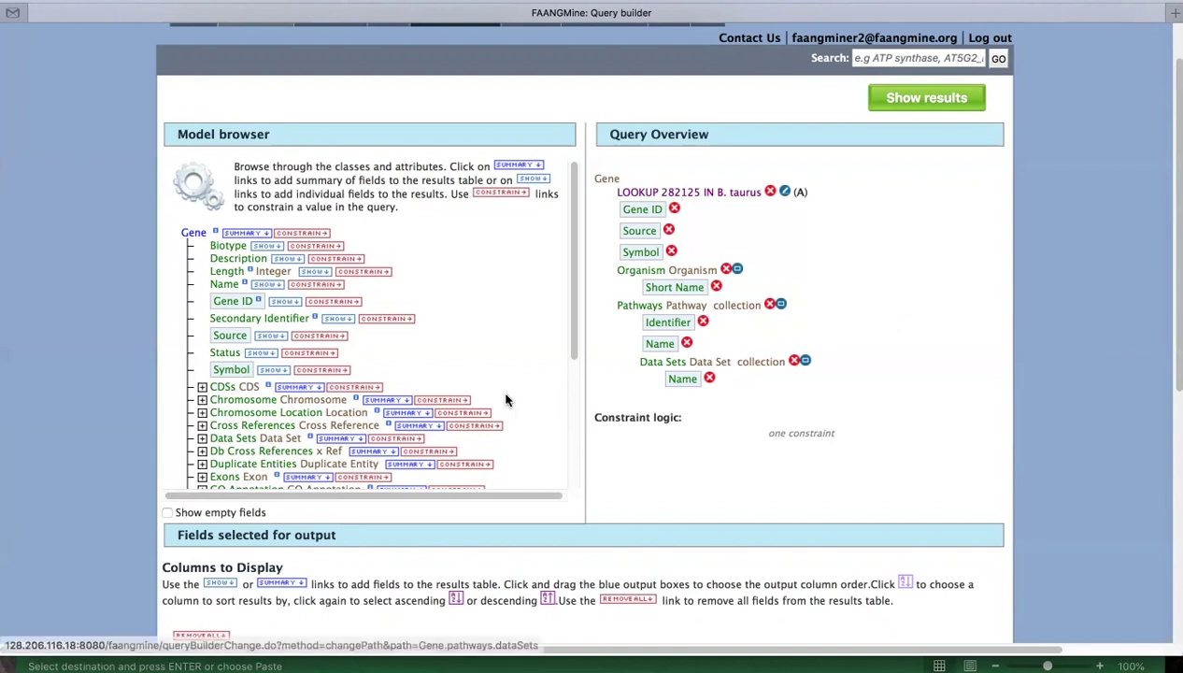
pyautogui.scroll(-3, 571, 321)
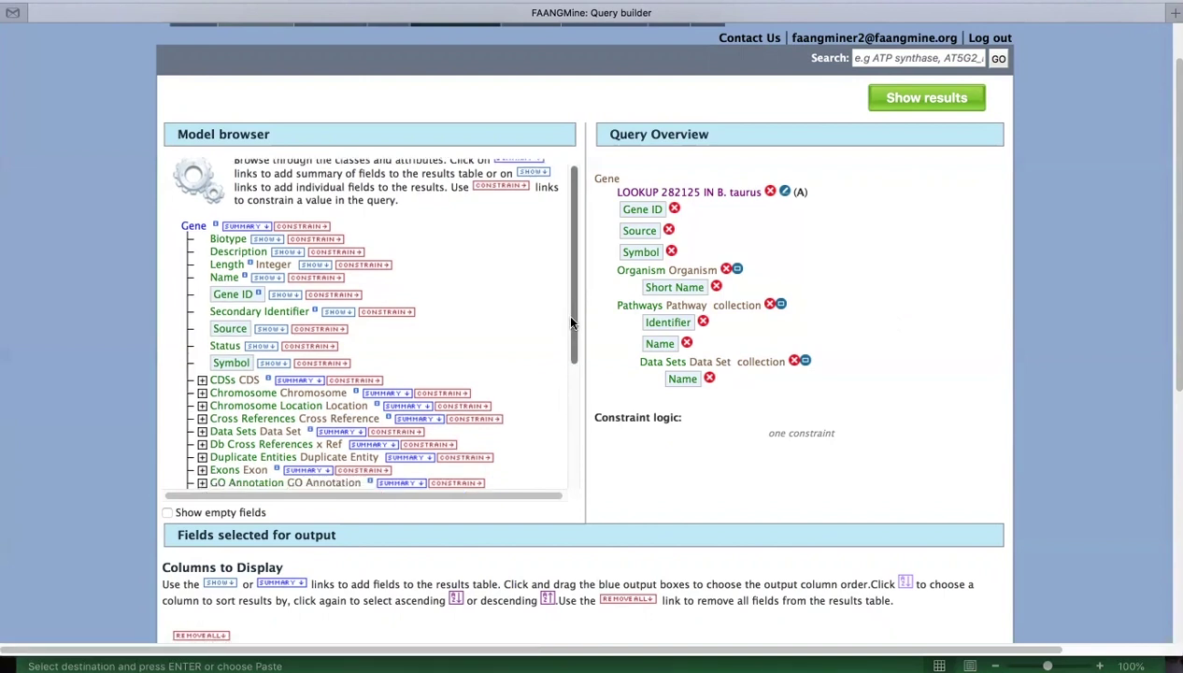
pyautogui.scroll(3, 570, 318)
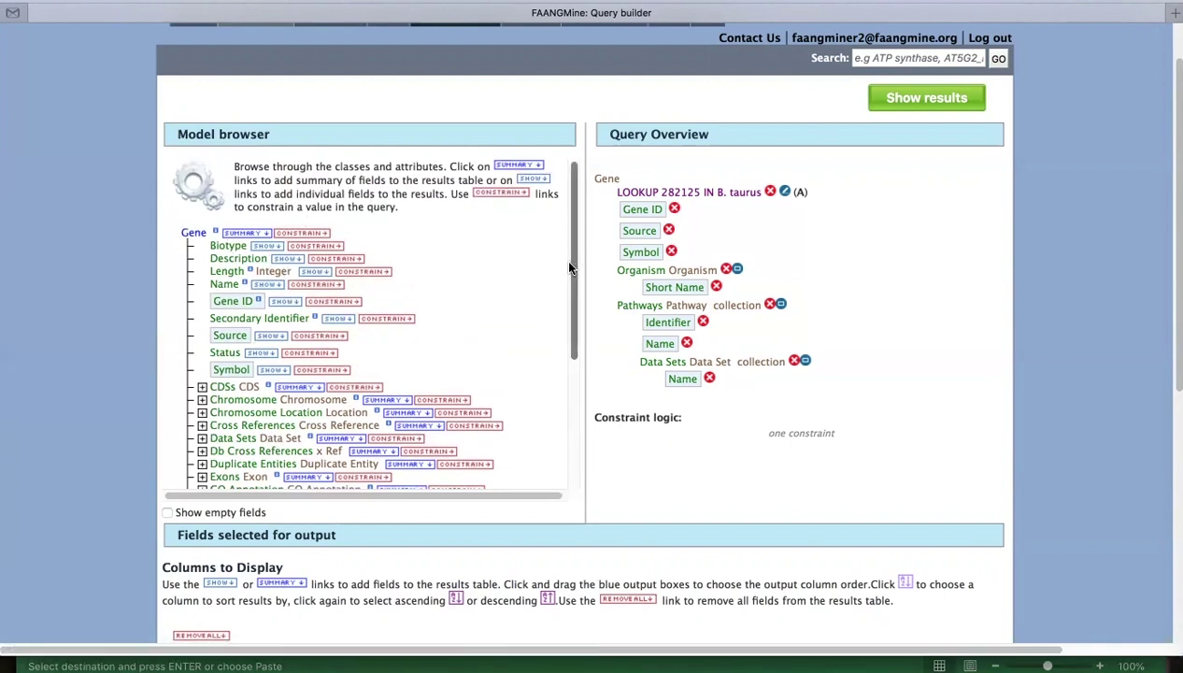
pyautogui.scroll(-2, 569, 268)
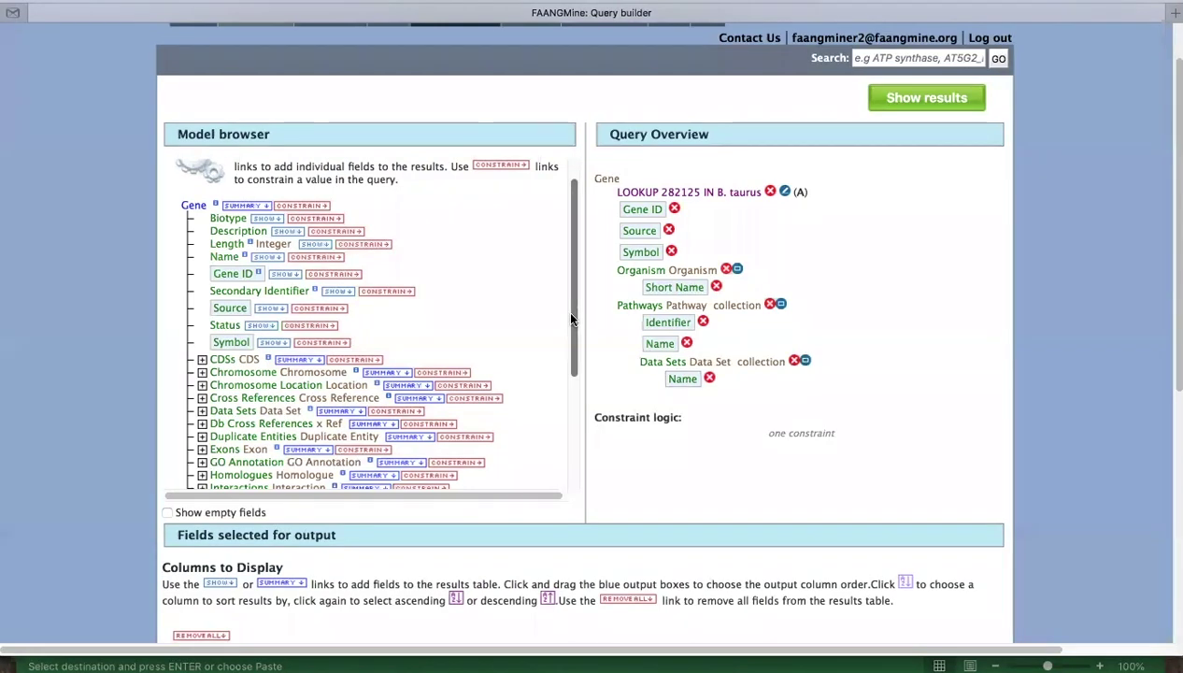
pyautogui.moveTo(572, 320); pyautogui.dragTo(568, 295)
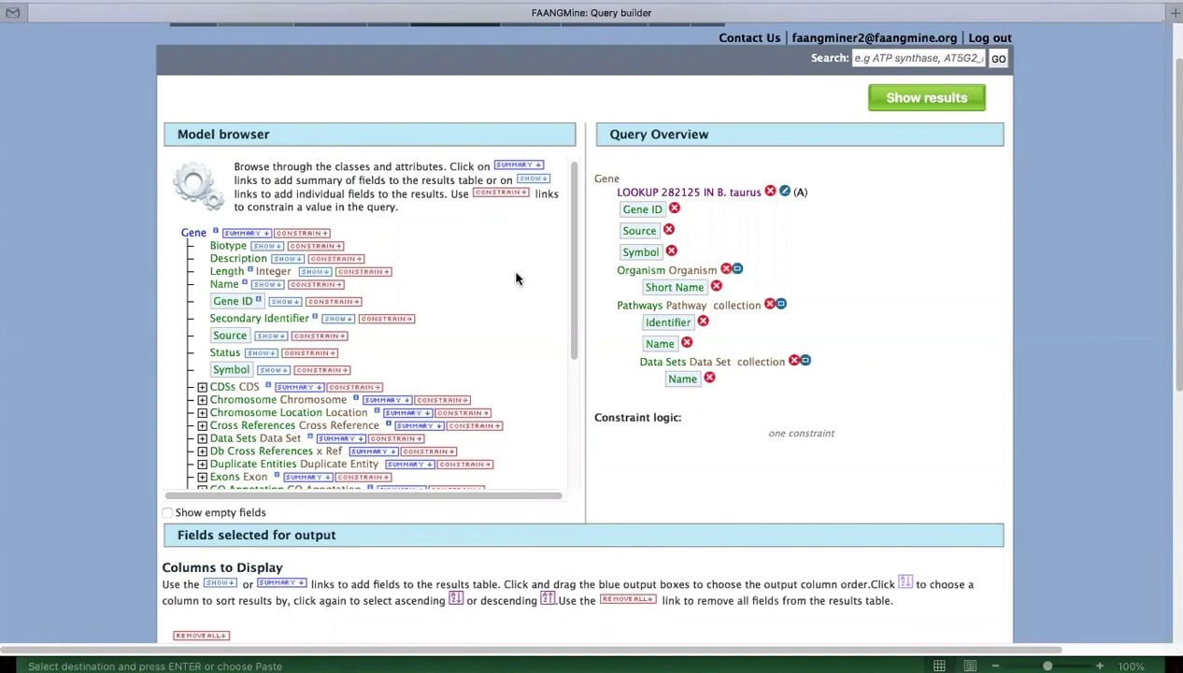
# Add the gene's Length attribute to the output fields of the pathway query
pyautogui.click(311, 273)
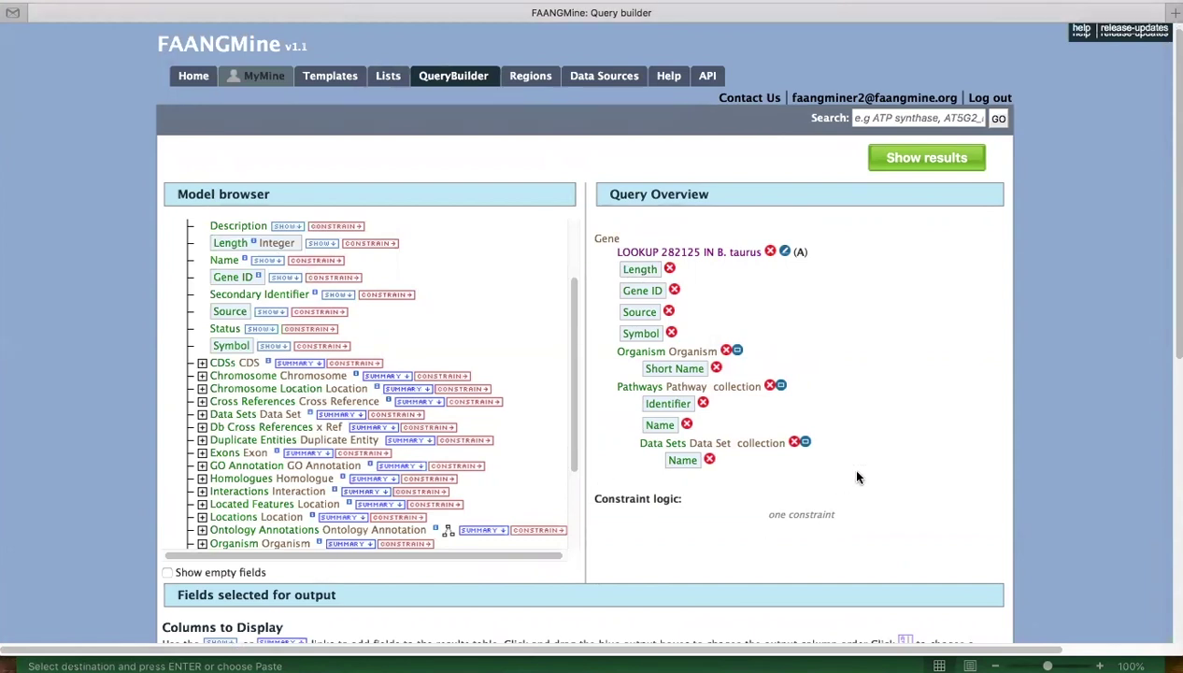
pyautogui.scroll(-1, 858, 478)
pyautogui.scroll(-1, 858, 477)
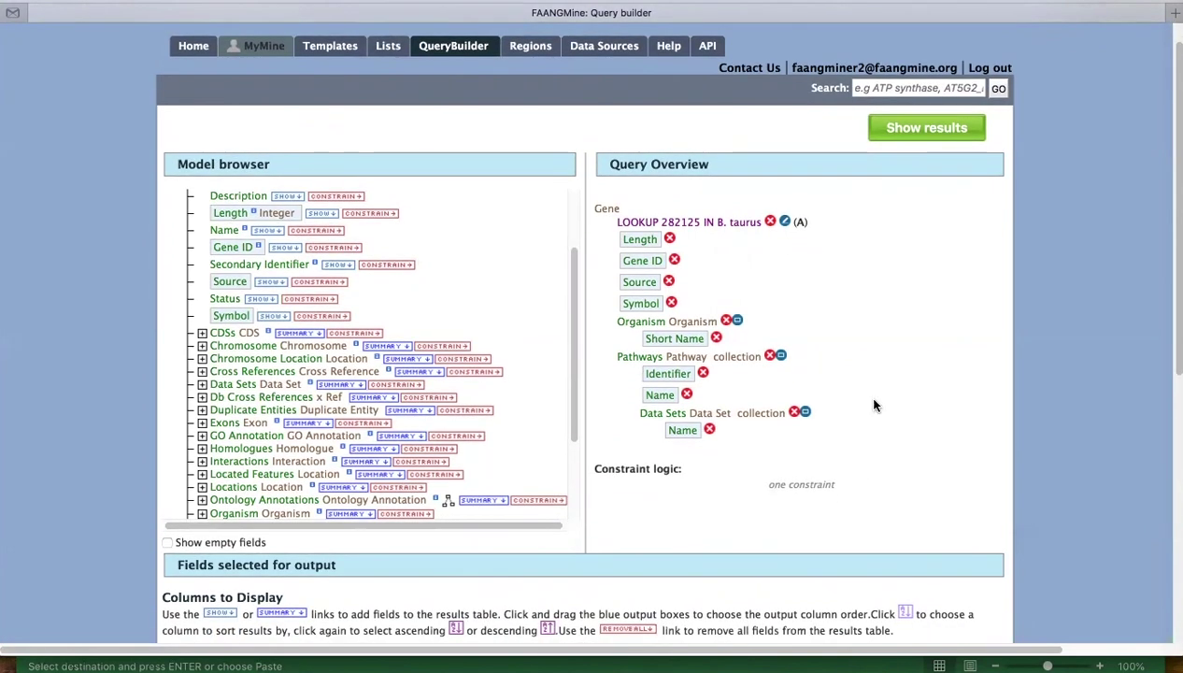
# Constrain the pathways' data set name to equal "KEGG pathways data set" and add this filter to the query
pyautogui.scroll(-2, 878, 386)
pyautogui.scroll(-2, 880, 386)
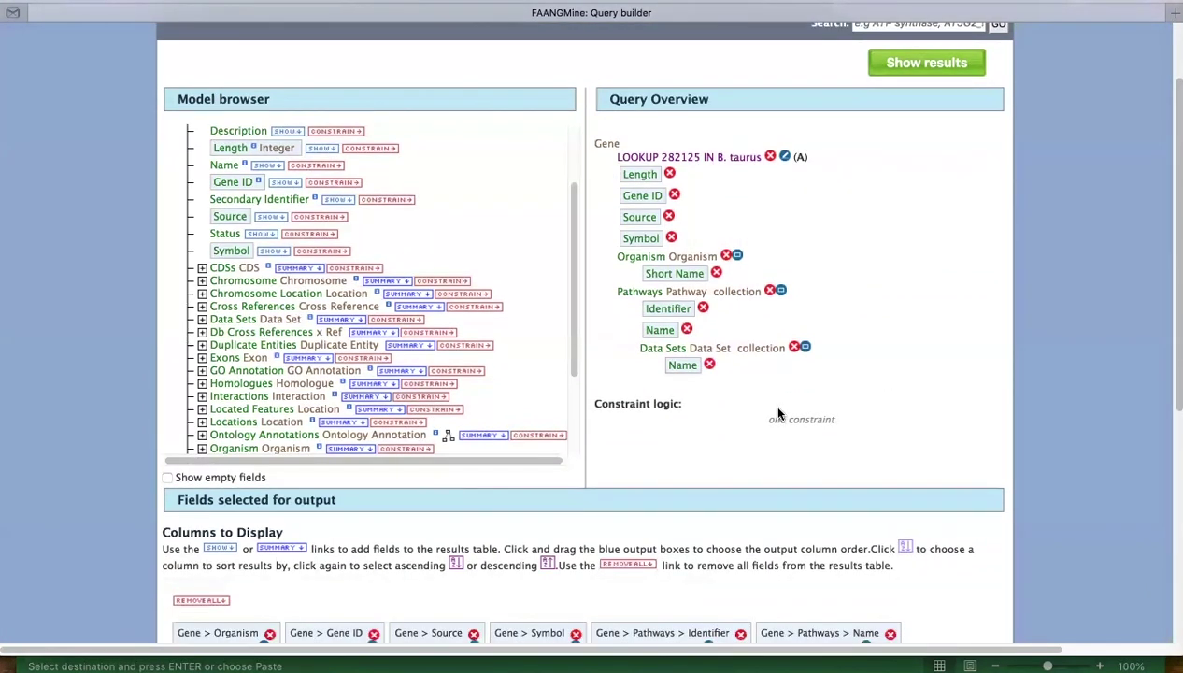
pyautogui.scroll(-1, 692, 416)
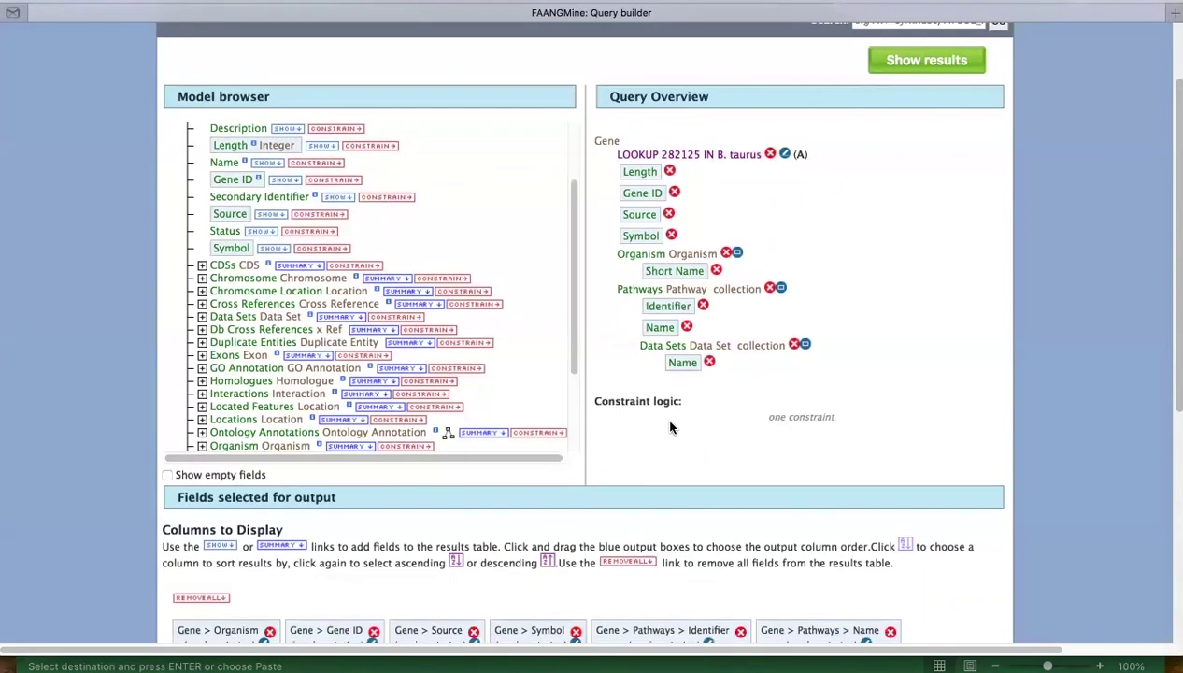
pyautogui.scroll(-1, 719, 383)
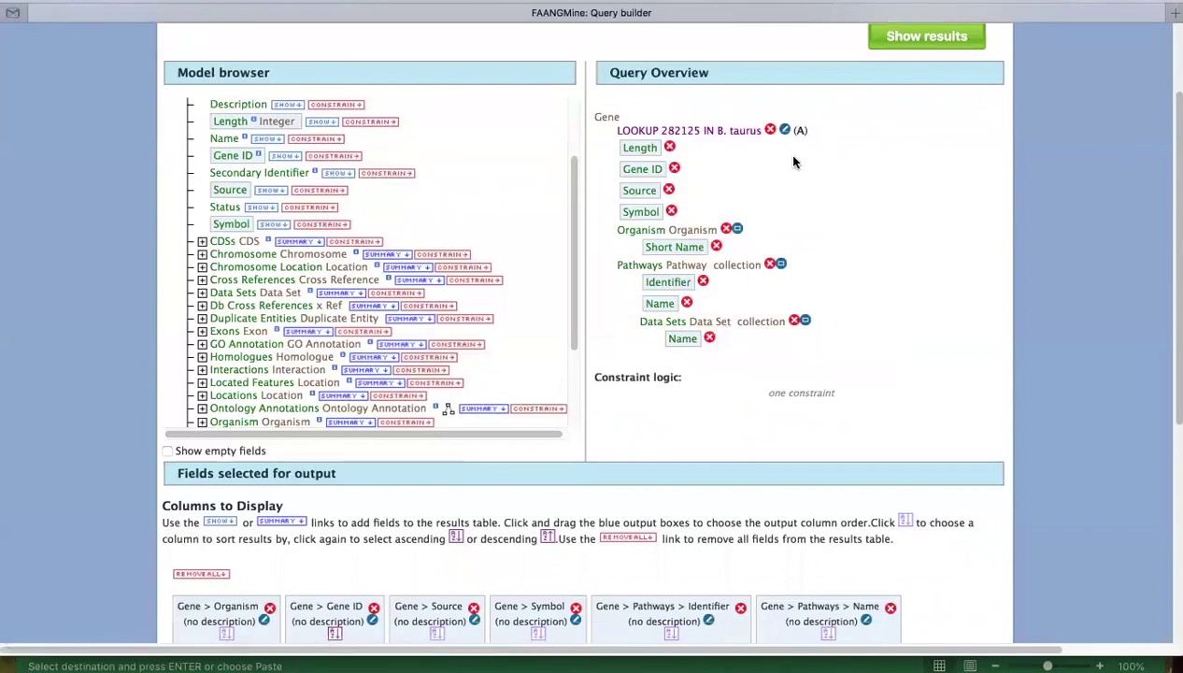
pyautogui.click(712, 327)
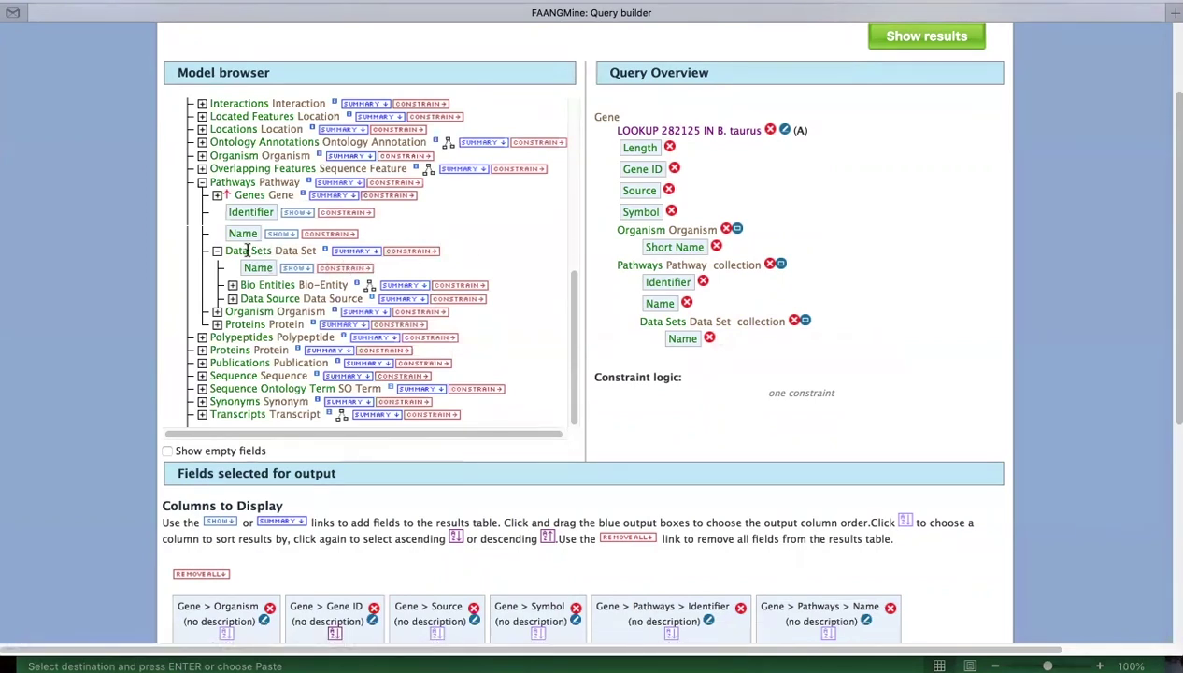
pyautogui.click(346, 270)
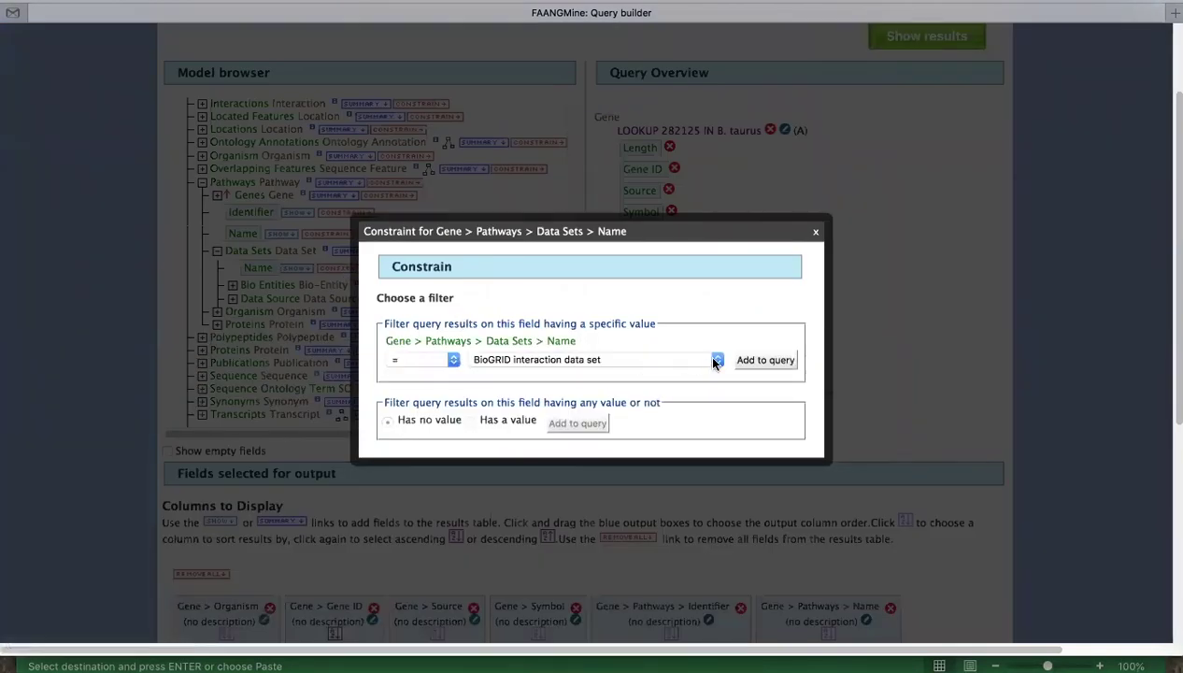
pyautogui.click(715, 361)
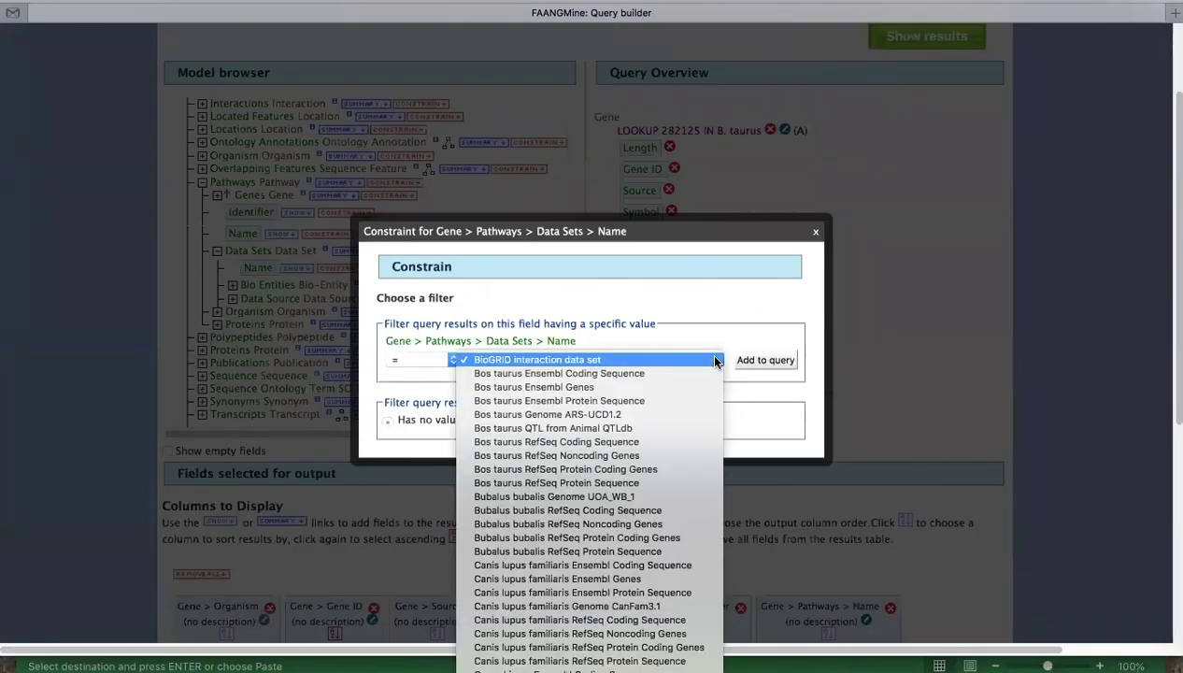
pyautogui.scroll(-5, 589, 619)
pyautogui.scroll(-10, 655, 535)
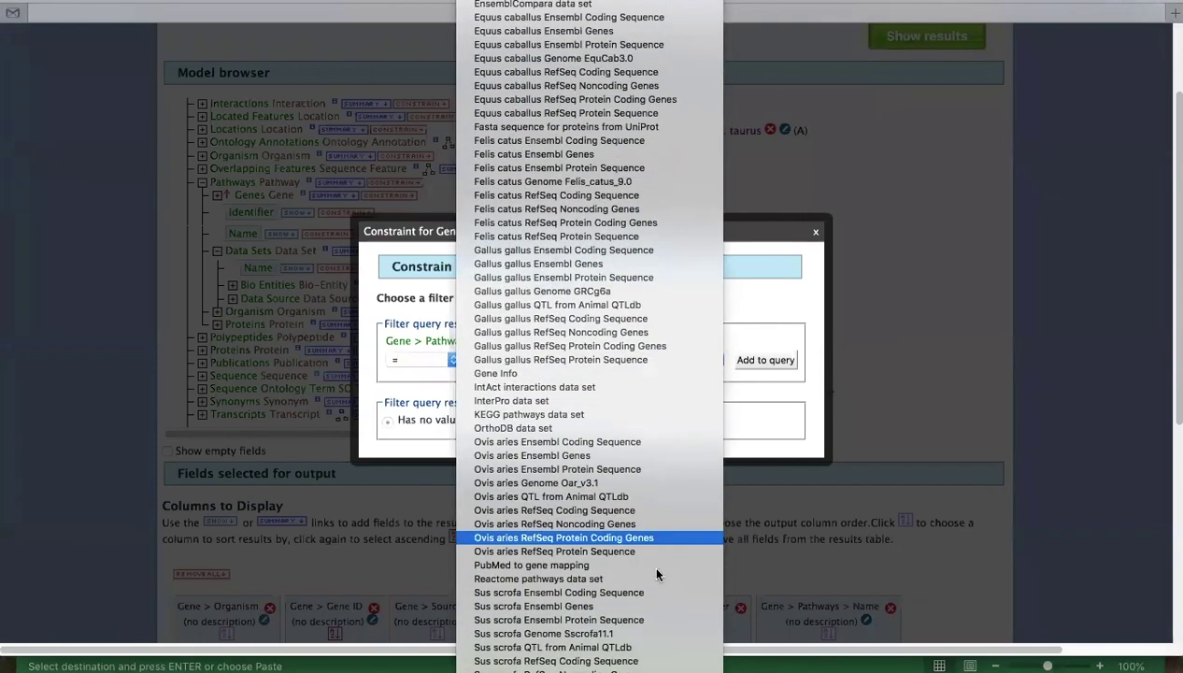
pyautogui.click(652, 417)
pyautogui.click(762, 360)
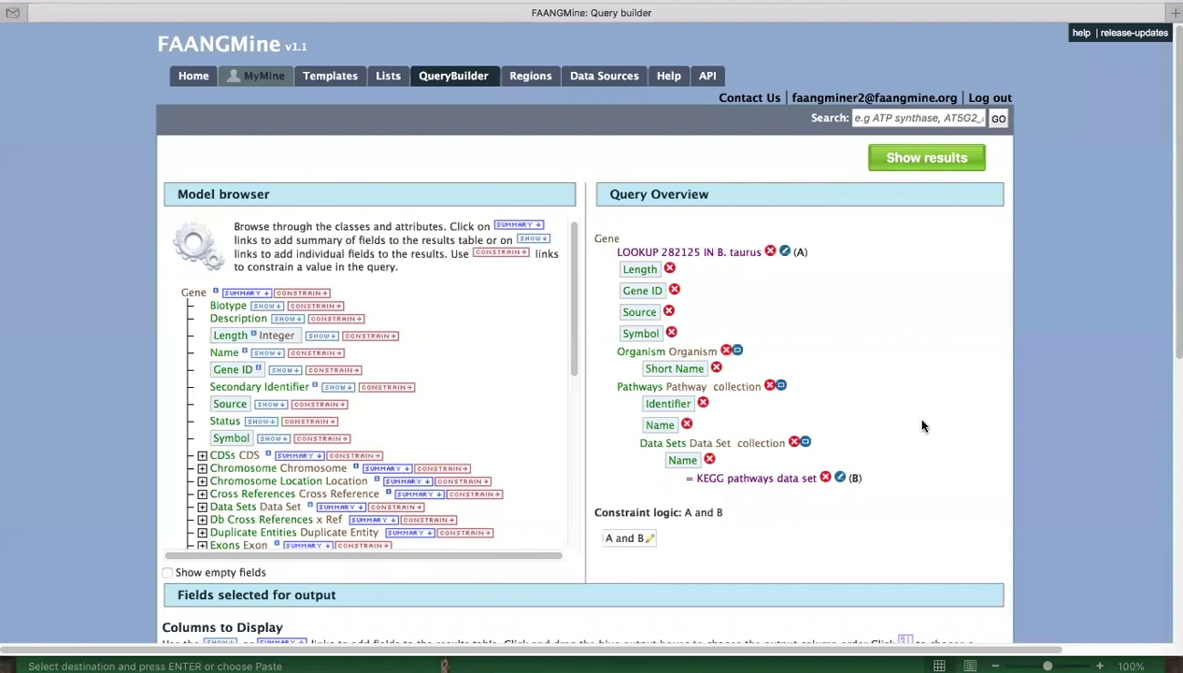
# Reorder the output columns so that Gene > Length sits between Gene > Gene ID and Gene > Source
pyautogui.scroll(-5, 939, 455)
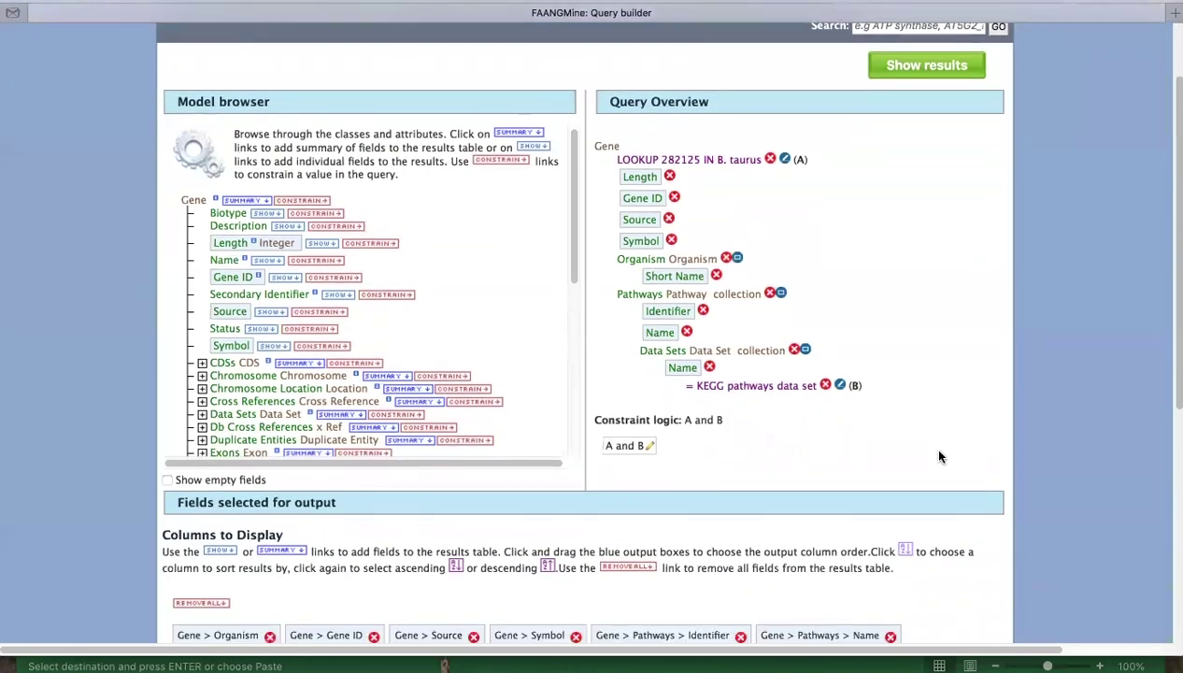
pyautogui.scroll(-1, 943, 458)
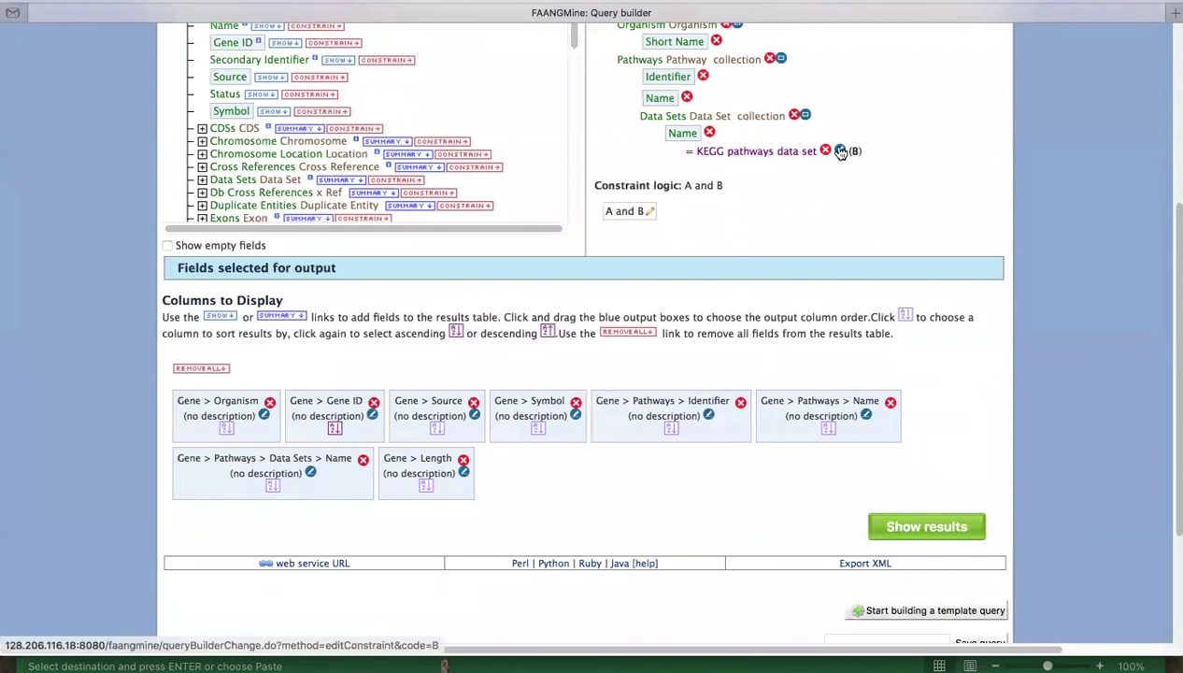
pyautogui.scroll(-1, 784, 239)
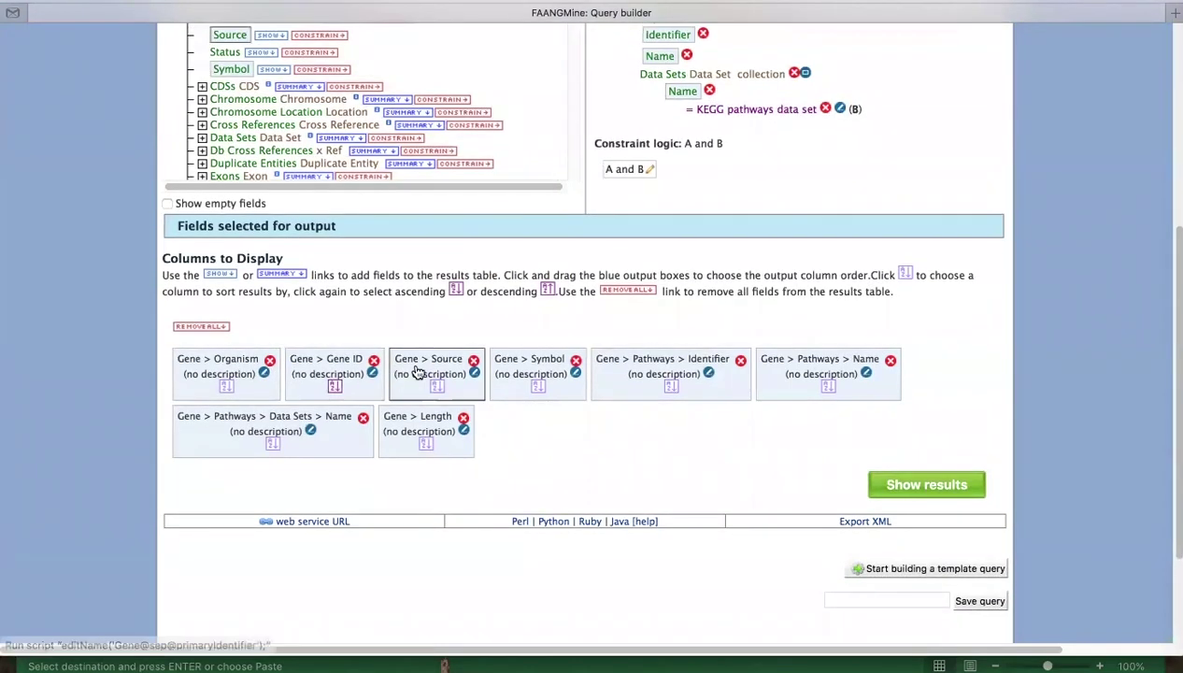
pyautogui.scroll(-1, 677, 438)
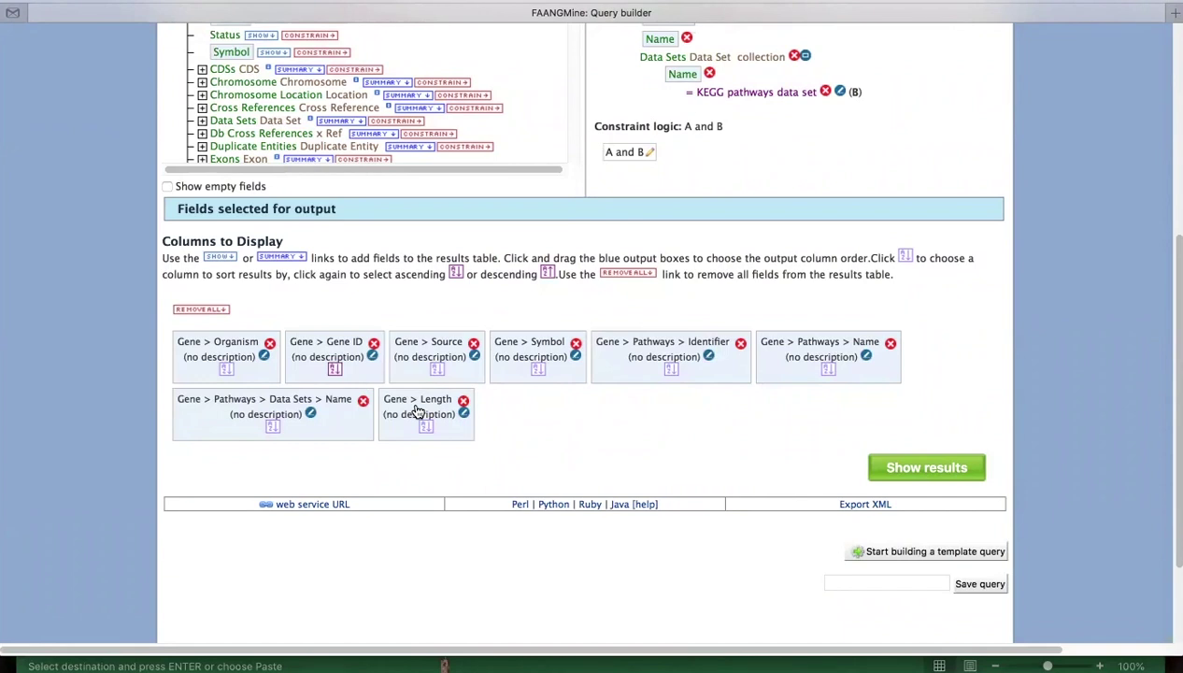
pyautogui.moveTo(418, 411); pyautogui.dragTo(425, 349)
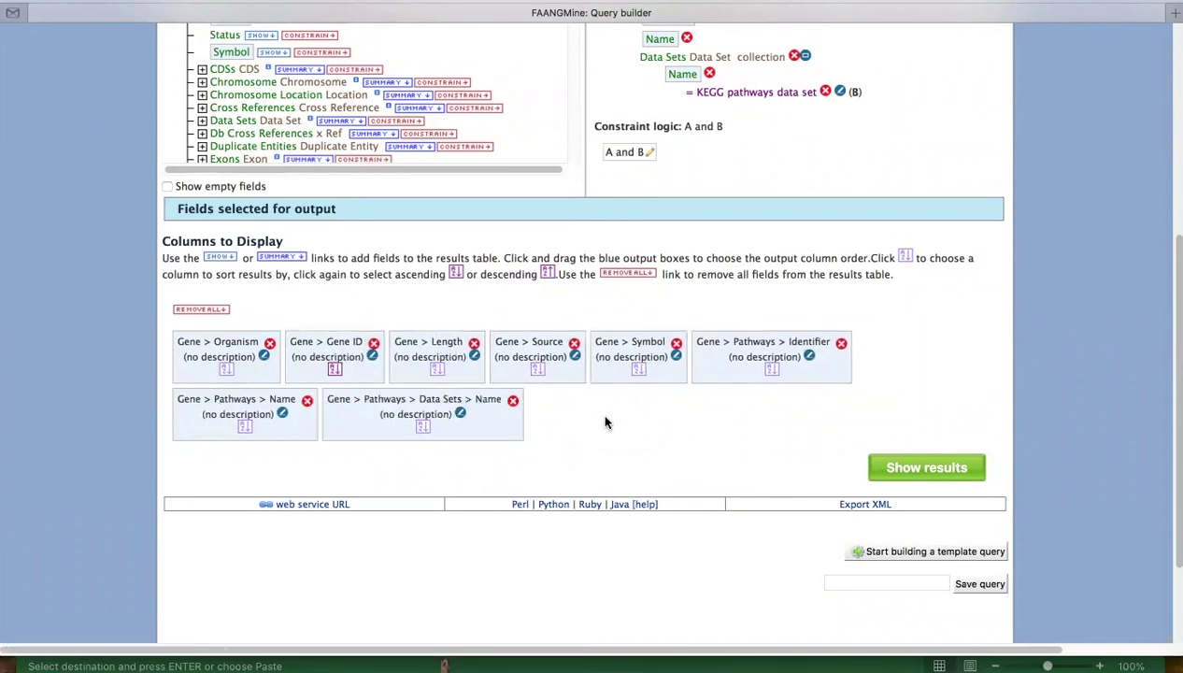
# Run the modified pathway query and show its results table
pyautogui.scroll(-1, 604, 423)
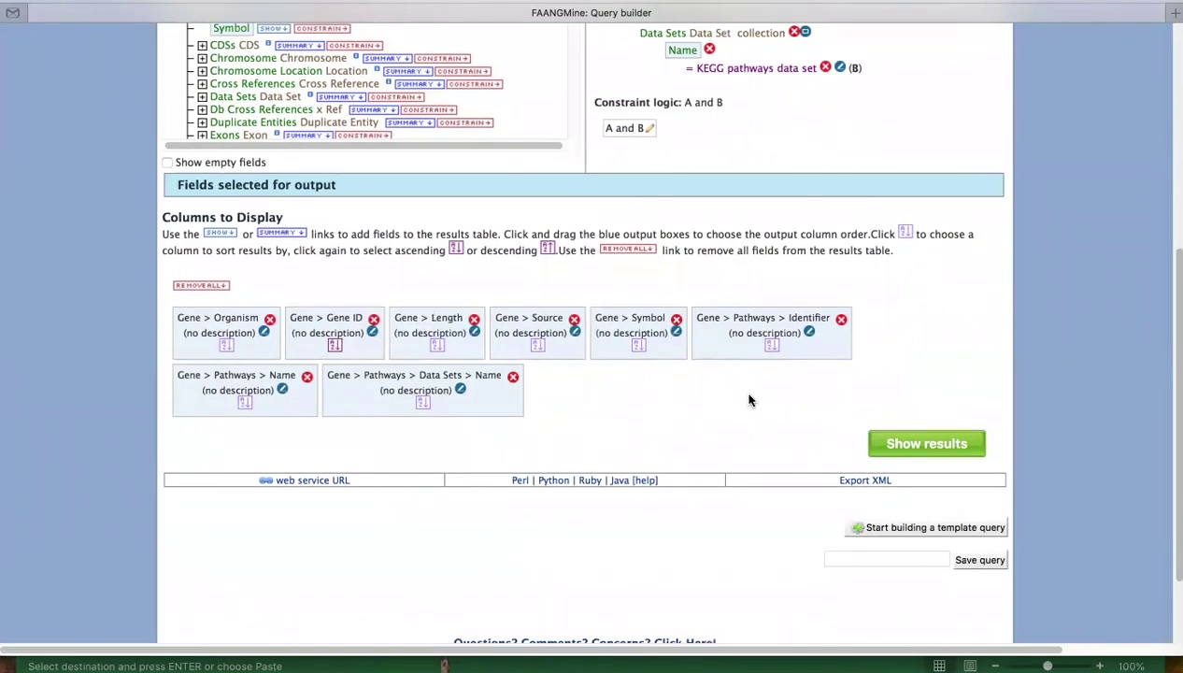
pyautogui.scroll(-1, 748, 400)
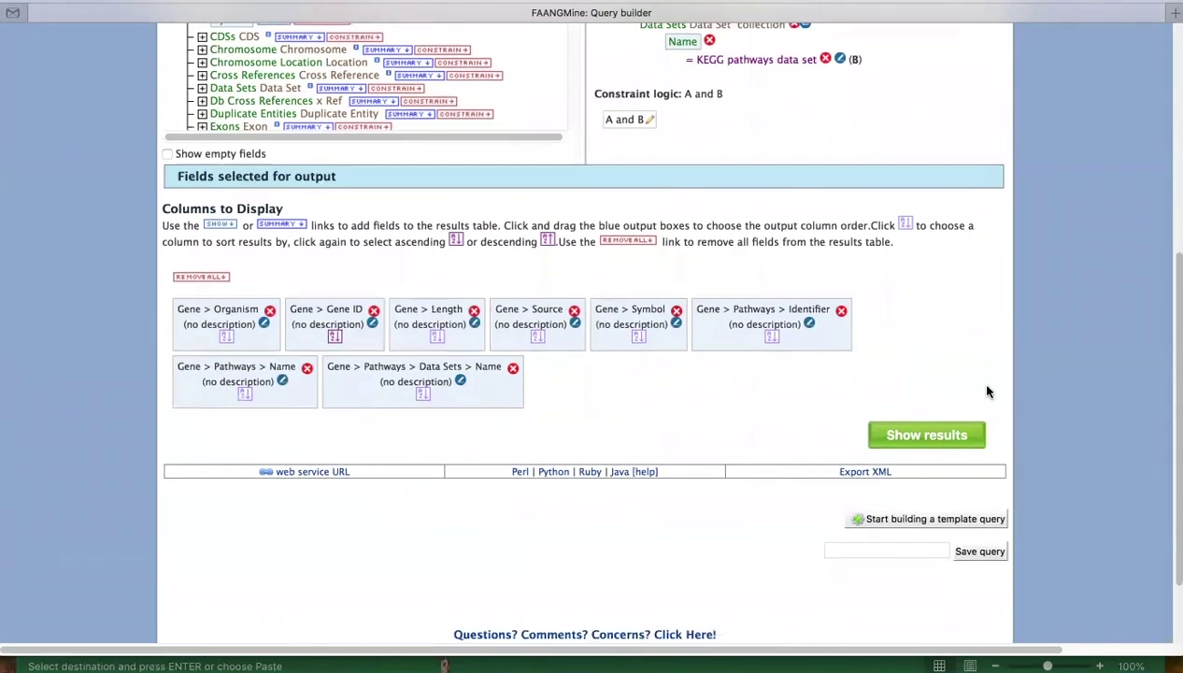
pyautogui.click(923, 437)
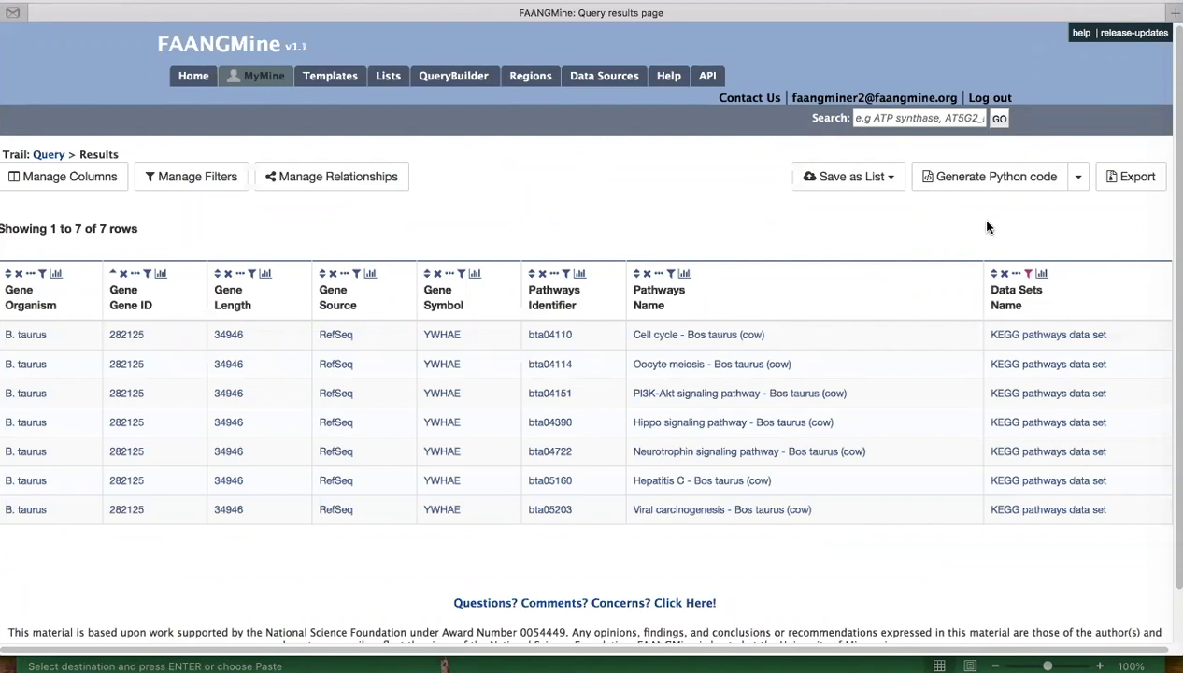
pyautogui.moveTo(1047, 451); pyautogui.dragTo(897, 294)
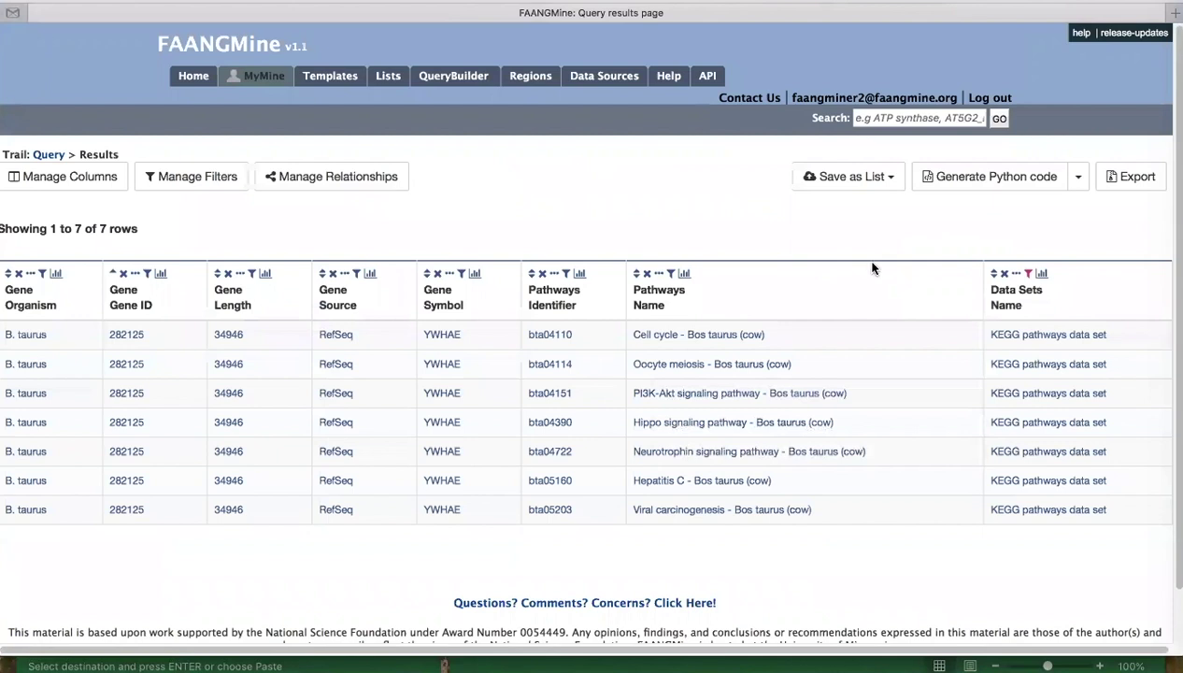